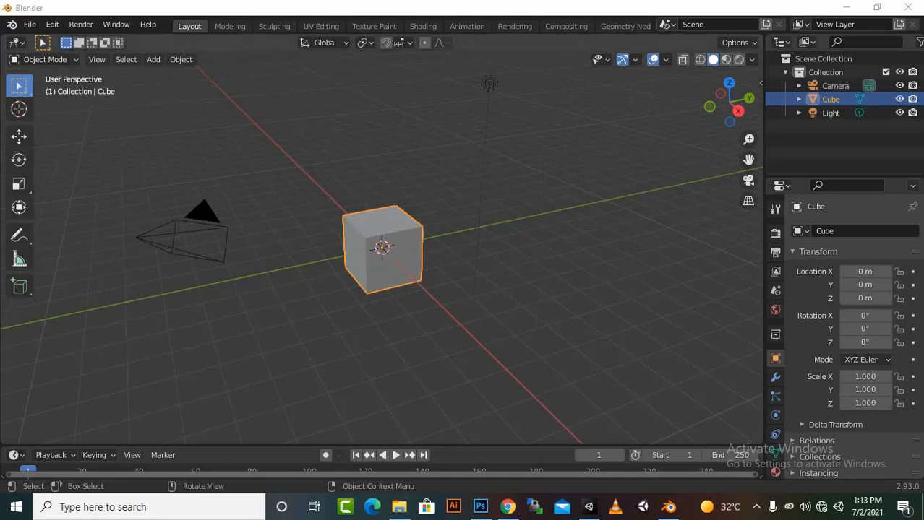
- Switch the selected cube to Texture Paint mode
left_click(43, 59)
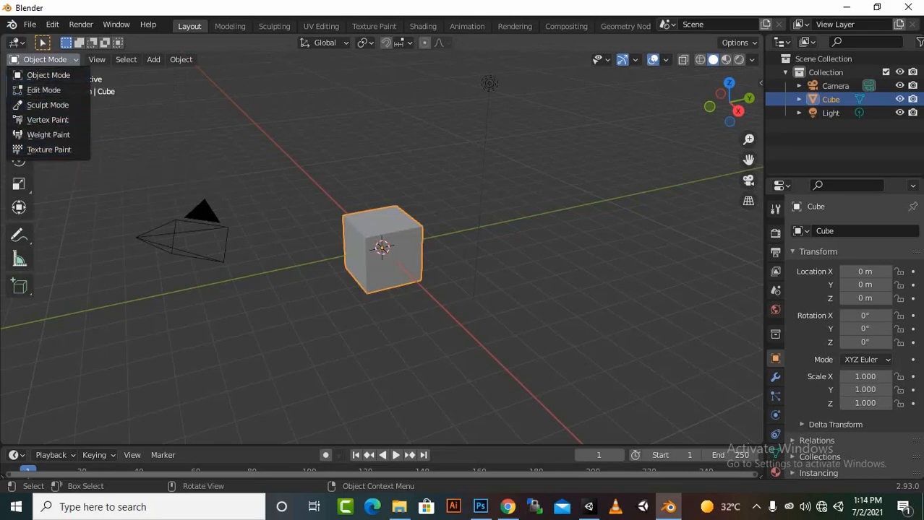
left_click(49, 150)
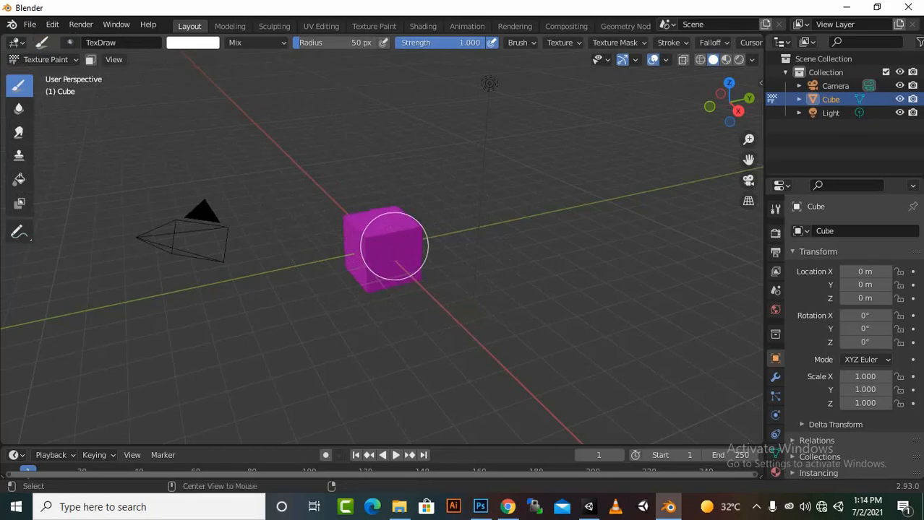
key("alt+Tab")
key("alt+Tab")
key("alt+Tab")
key("alt+Tab")
key("alt+shift+Tab")
key("alt+shift+Tab")
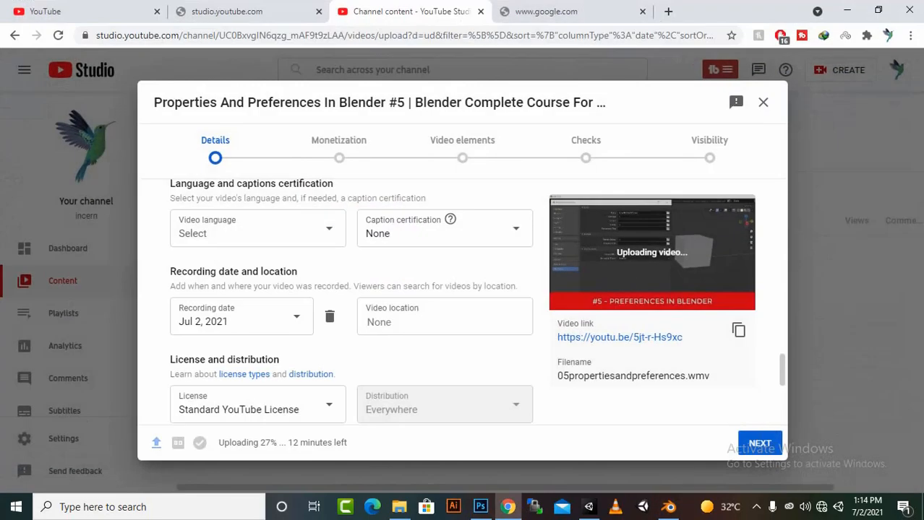
left_click(846, 10)
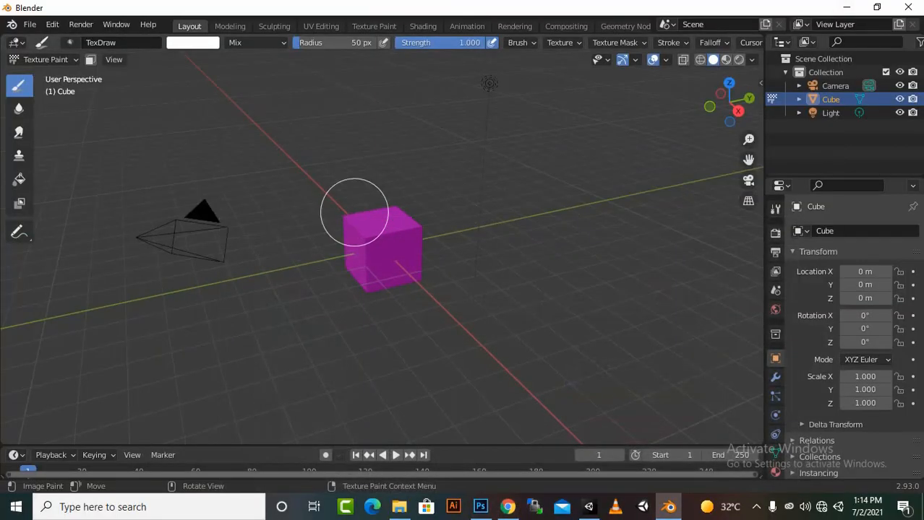
- Return the cube to Object Mode through the mode pie
key("ctrl+Tab")
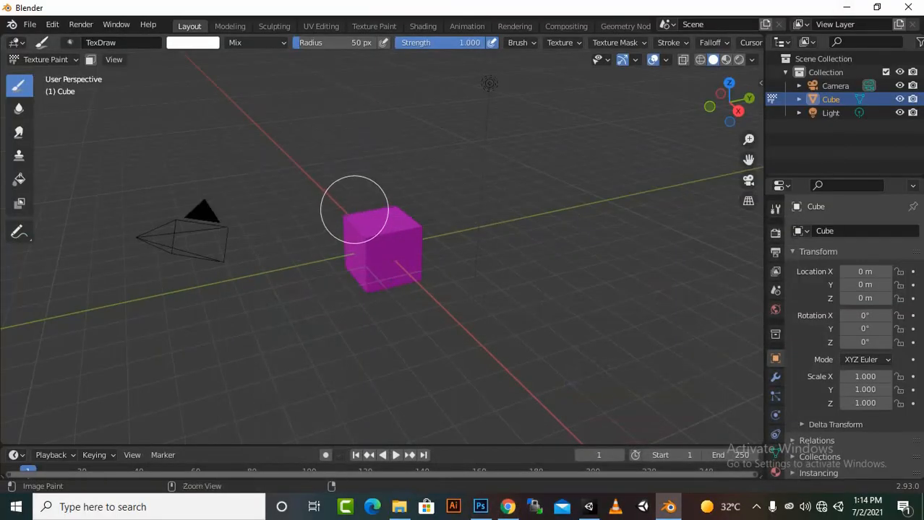
key("ctrl+Tab")
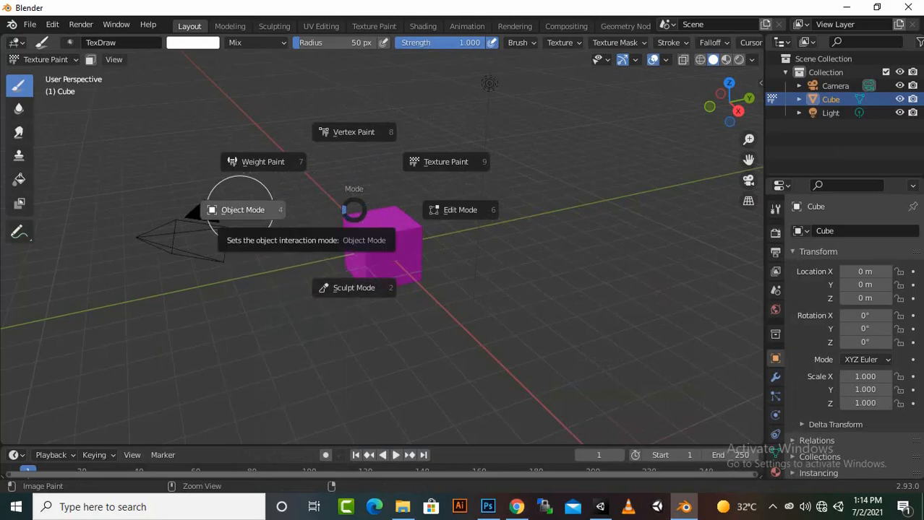
left_click(239, 209)
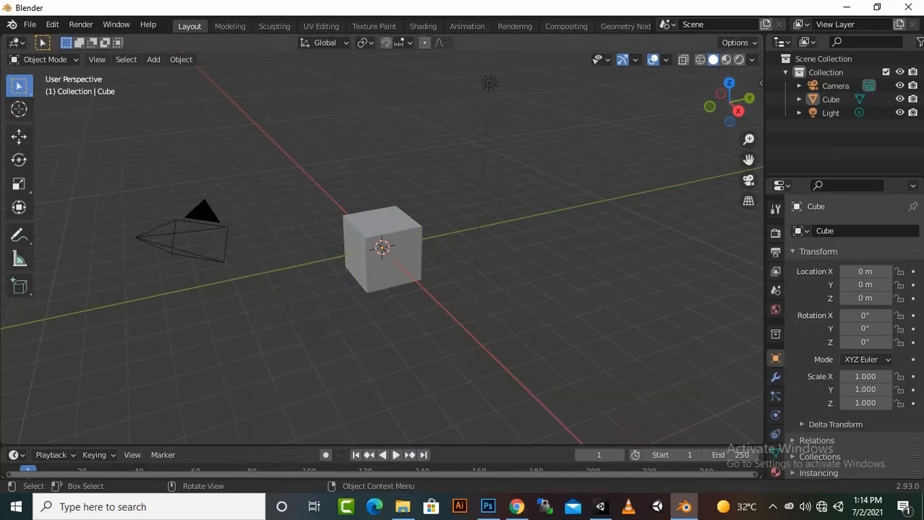
- Enable the Screencast Keys display in the viewport sidebar and hide the sidebar again
key("n")
left_click(754, 244)
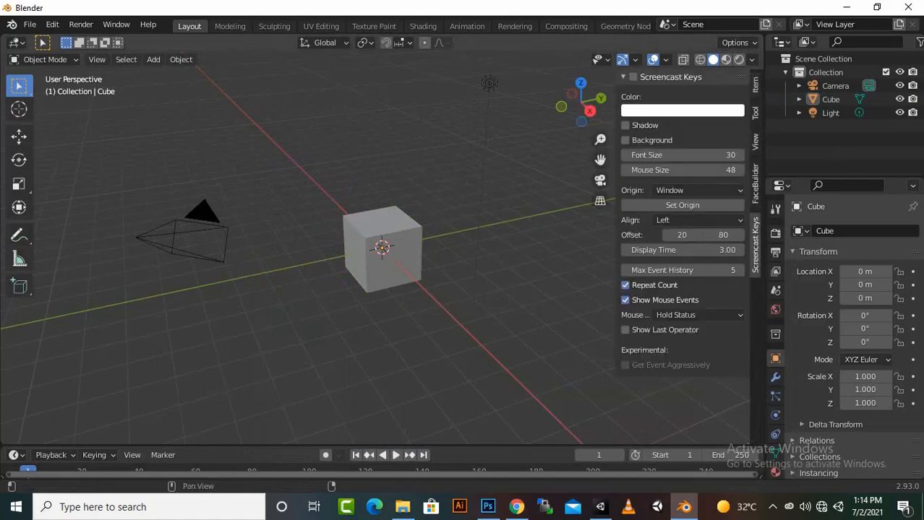
left_click(633, 76)
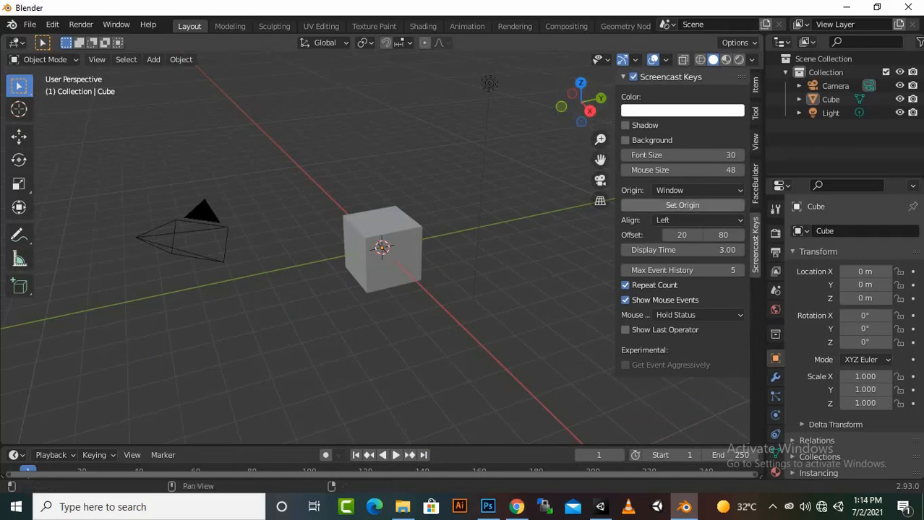
key("n")
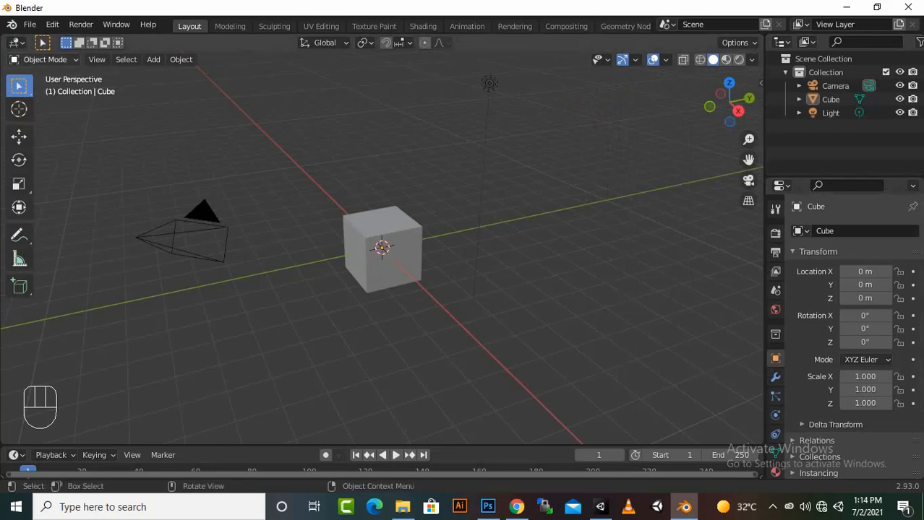
- Select the camera and check which interaction modes are available for it
left_click(45, 60)
left_click(47, 75)
left_click(175, 237)
left_click(44, 59)
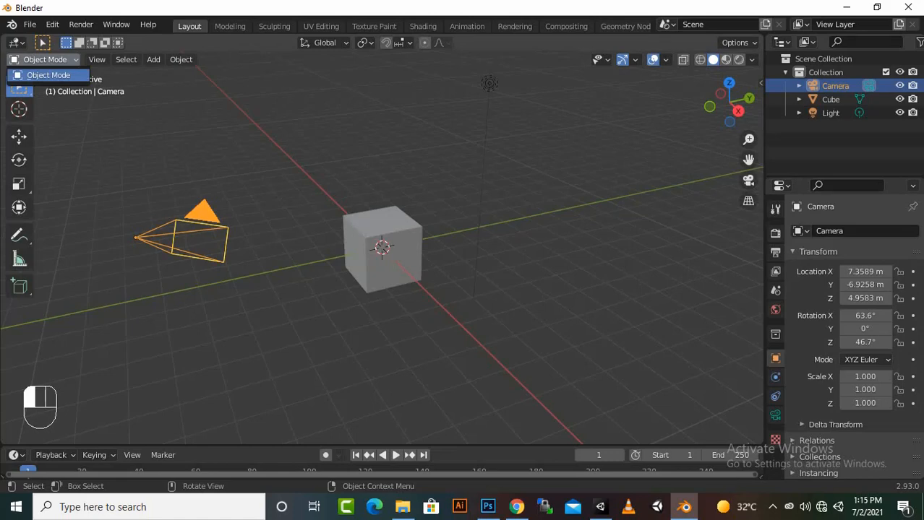
left_click(48, 75)
- Select the cube and review the interaction modes offered for a mesh object
left_click(382, 249)
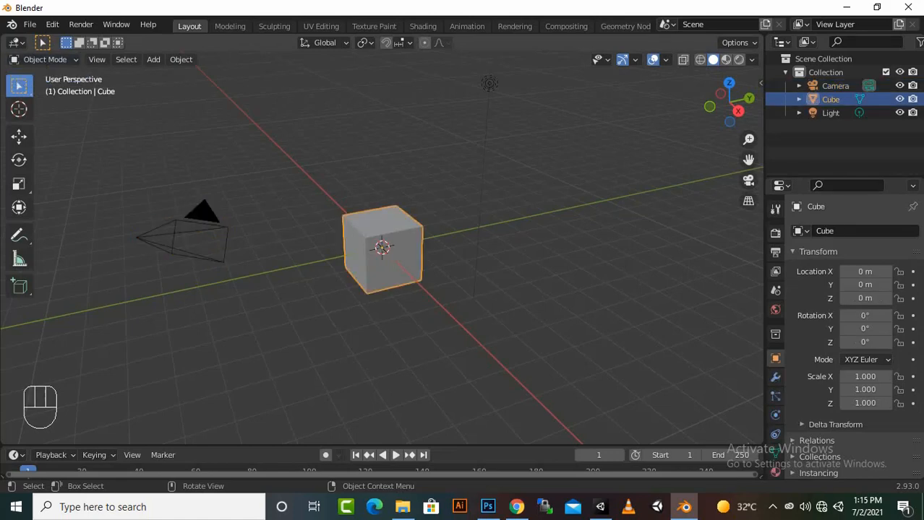
left_click(44, 60)
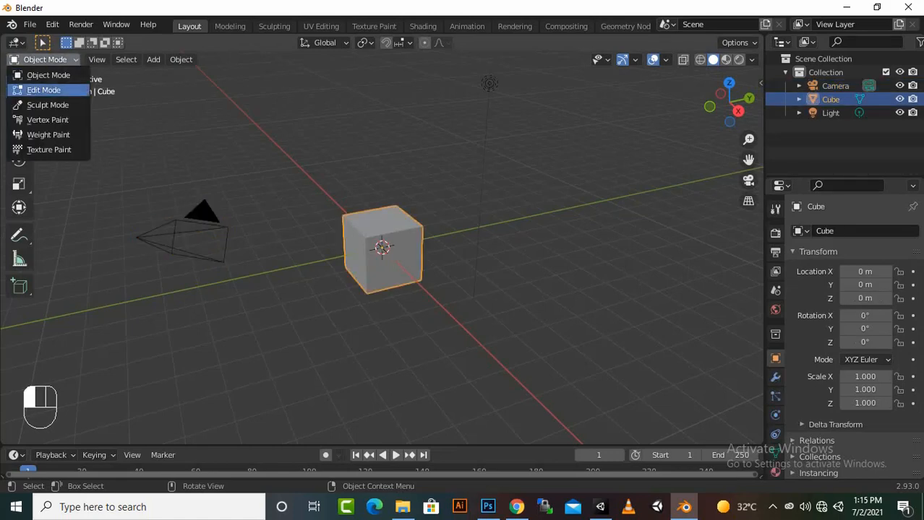
left_click(48, 149)
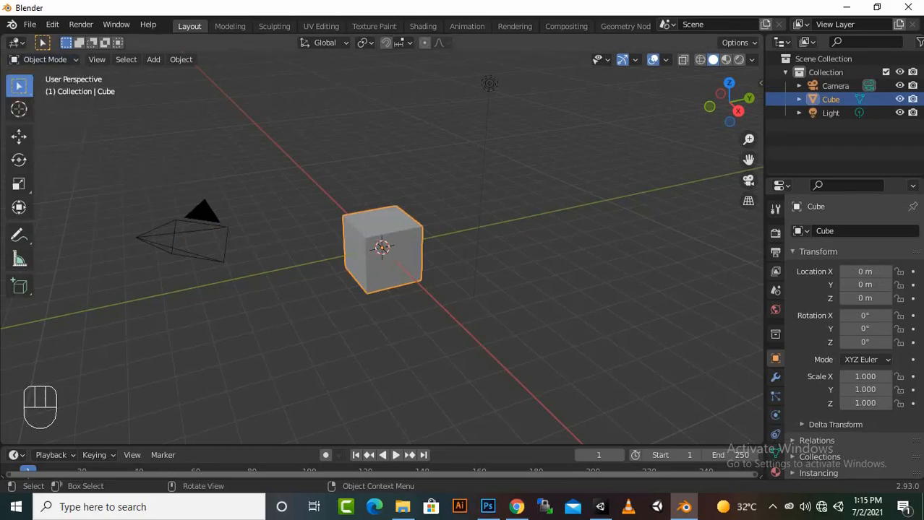
- View the cube from the Top viewpoint and from the Front viewpoint
left_click(96, 59)
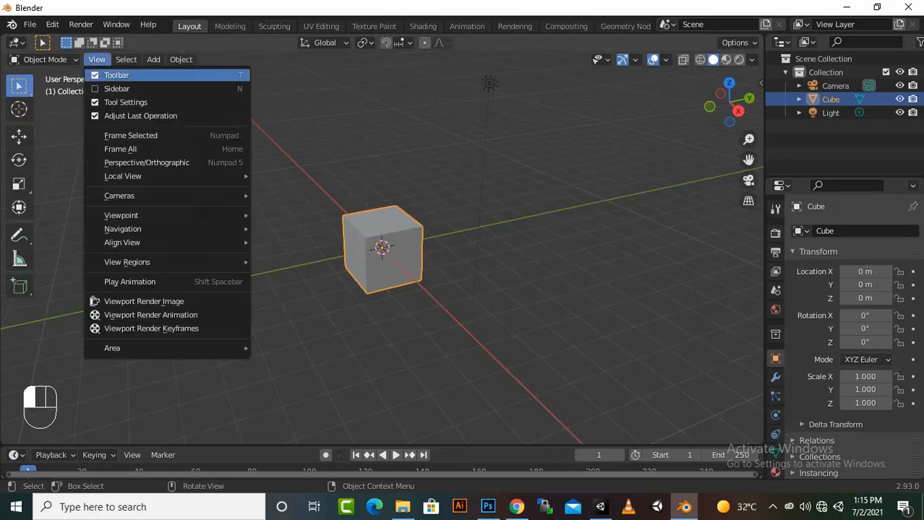
mouse_move(144, 215)
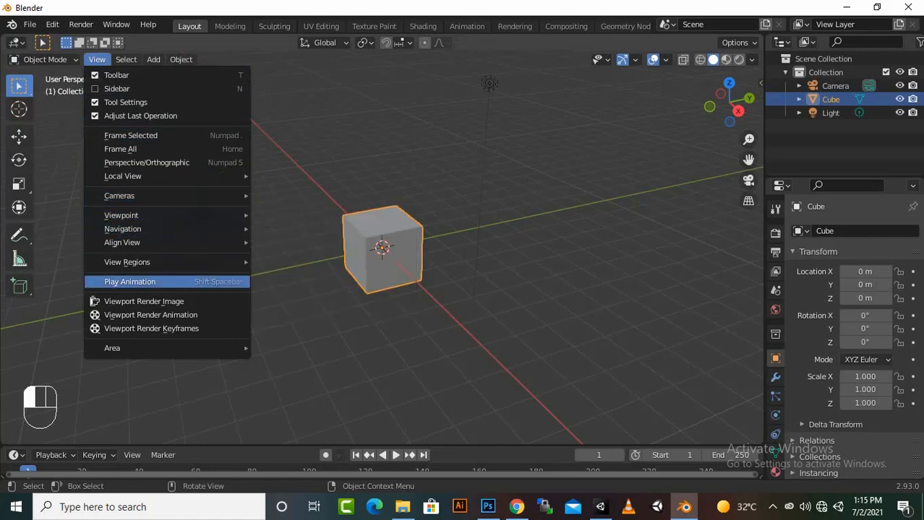
mouse_move(145, 196)
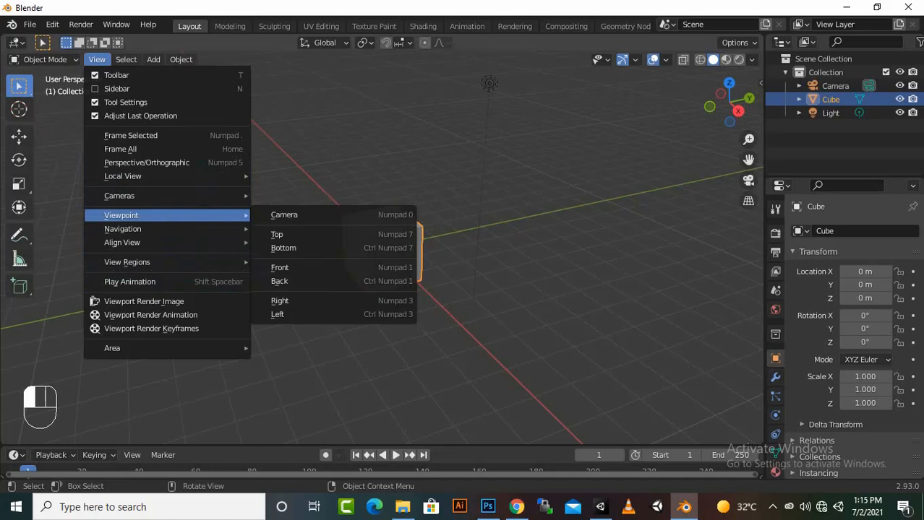
left_click(289, 234)
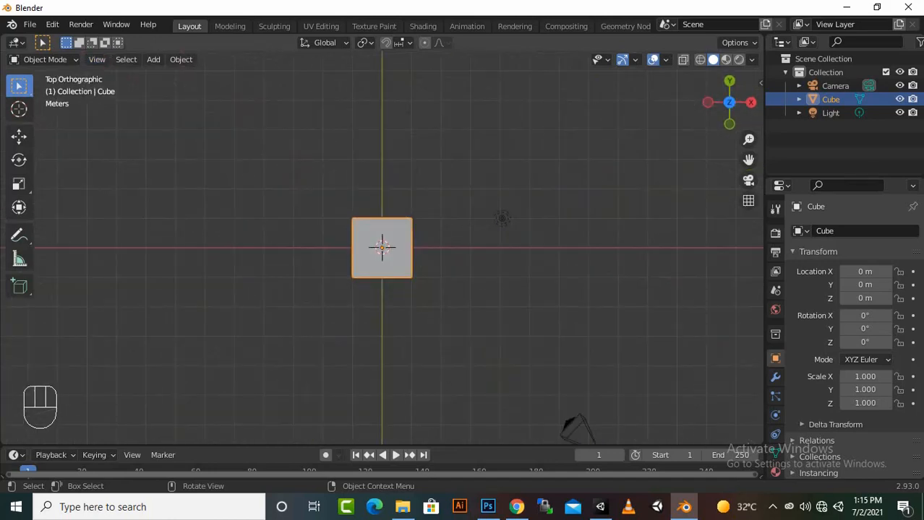
key("KP_1")
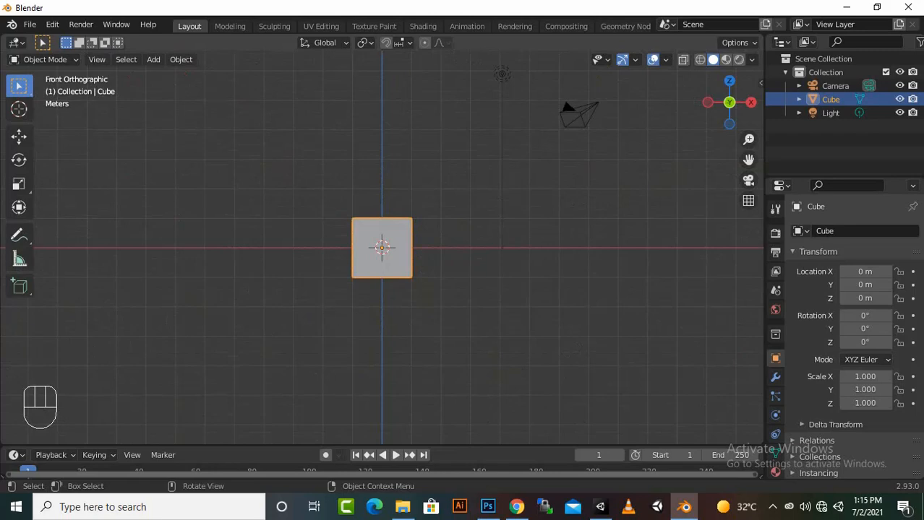
- Orbit the view around the cube in vertical increments and switch to the Right viewpoint
key("KP_2")
key("KP_2")
key("KP_2")
key("KP_2")
key("KP_2")
key("KP_2")
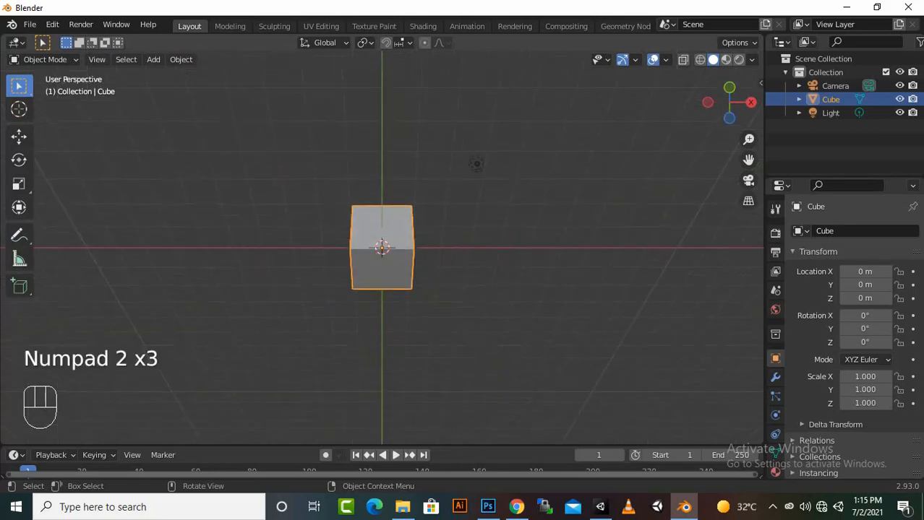
key("KP_3")
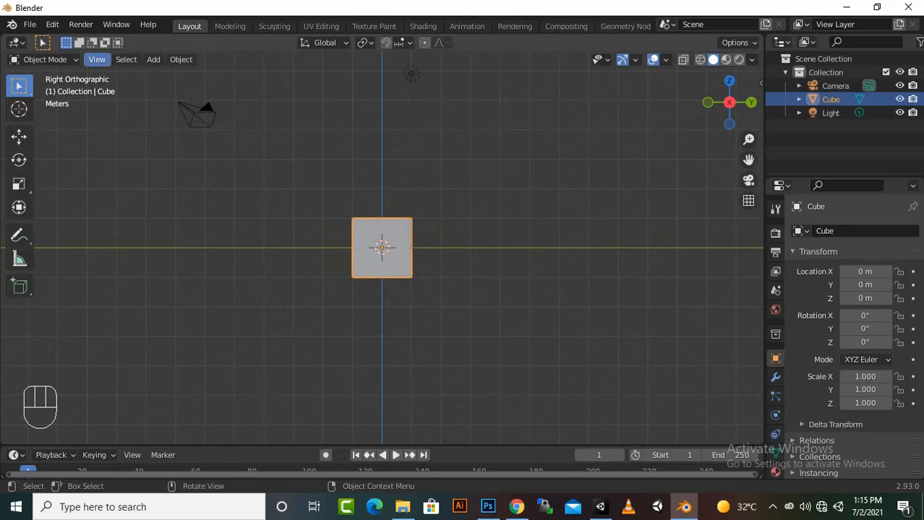
- Review the Navigation and Viewpoint options and set the viewport to the Top viewpoint
left_click(97, 59)
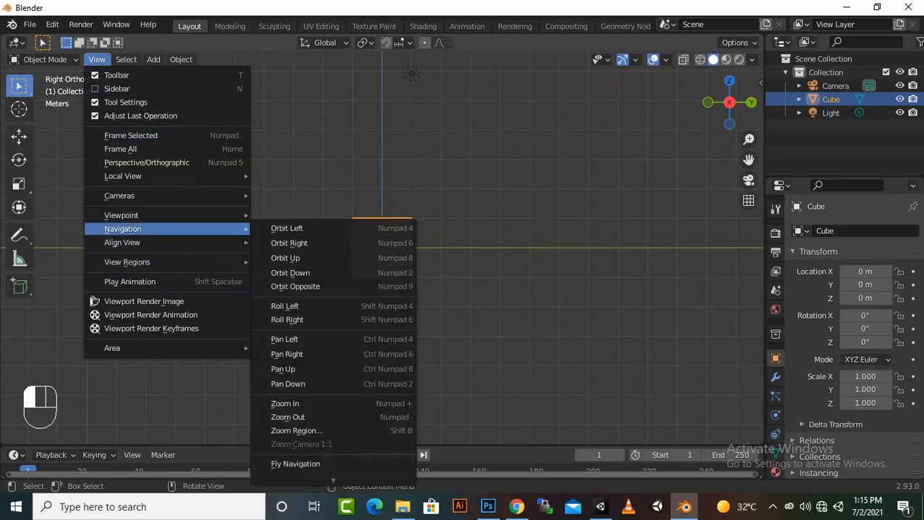
mouse_move(144, 196)
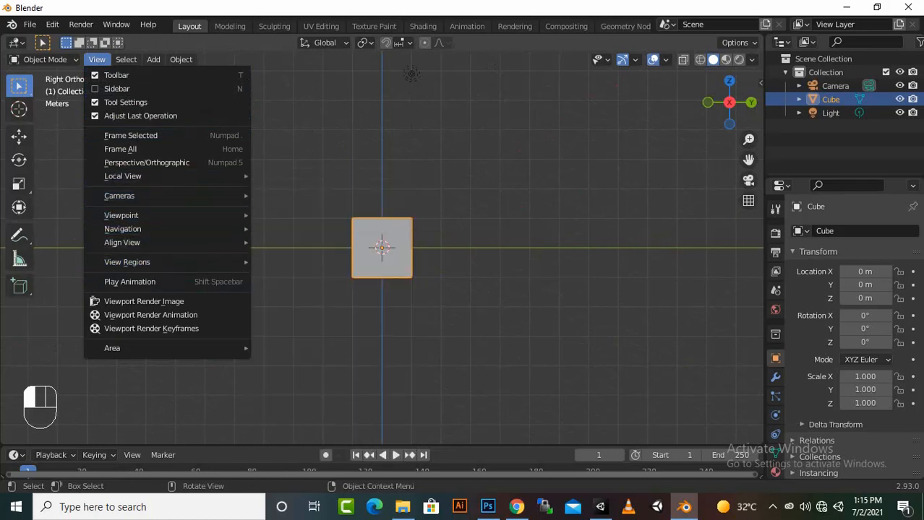
mouse_move(145, 216)
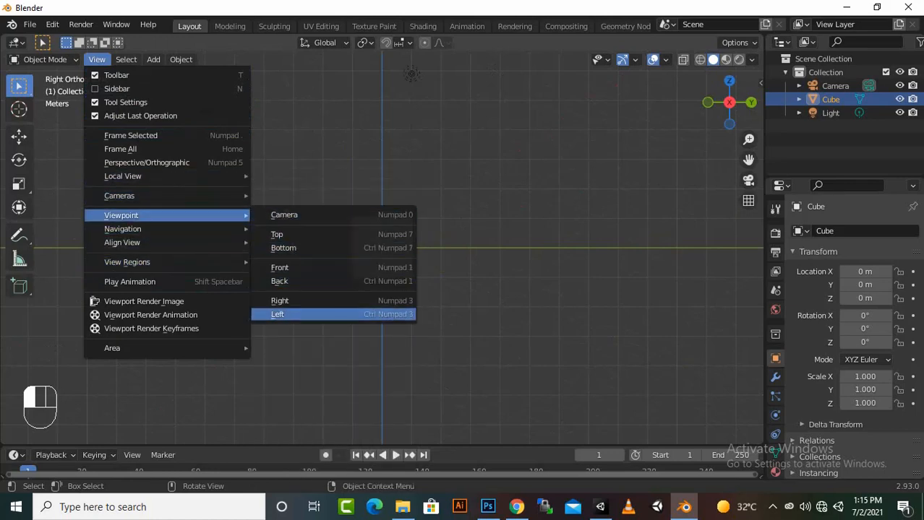
left_click(282, 234)
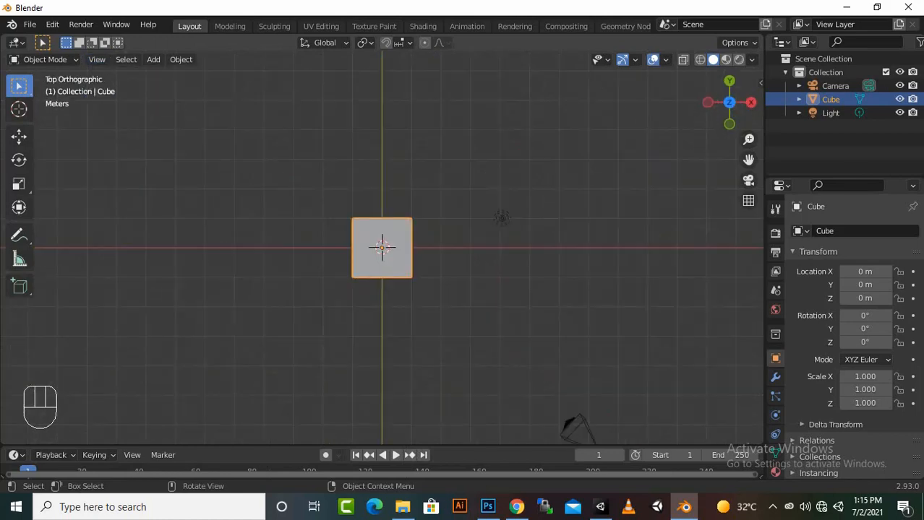
- Deselect the cube and toggle the viewport projection between perspective and orthographic
middle_click_drag(501, 217, 560, 200)
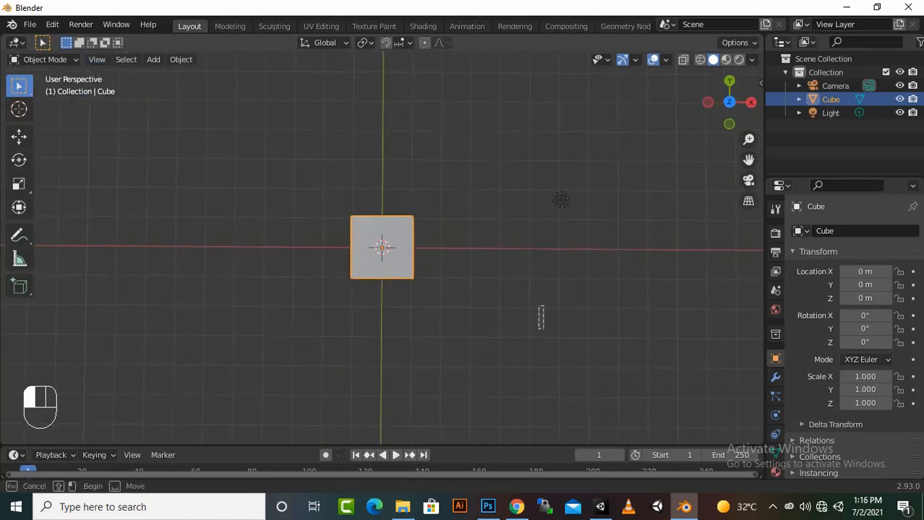
left_click(541, 315)
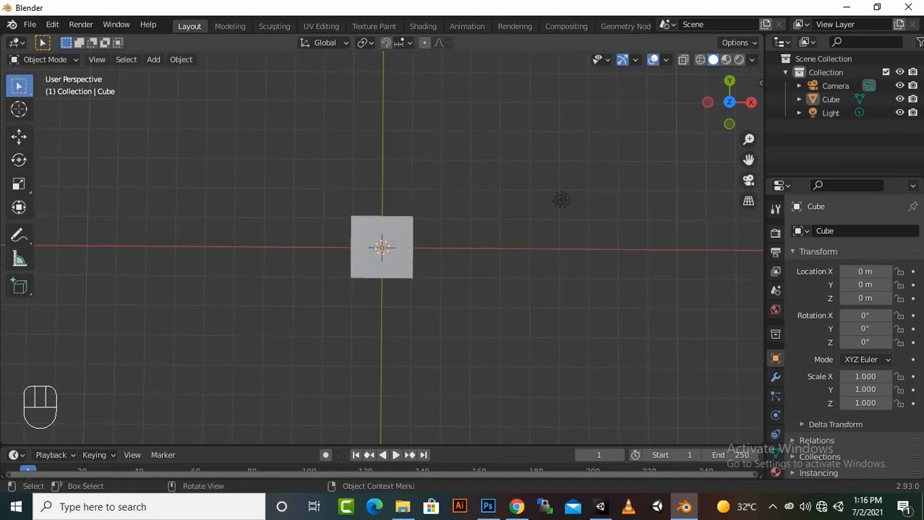
left_click(748, 201)
left_click(747, 201)
- Orbit around the cube to view it from below and back from above the grid
middle_click_drag(560, 200, 325, 434)
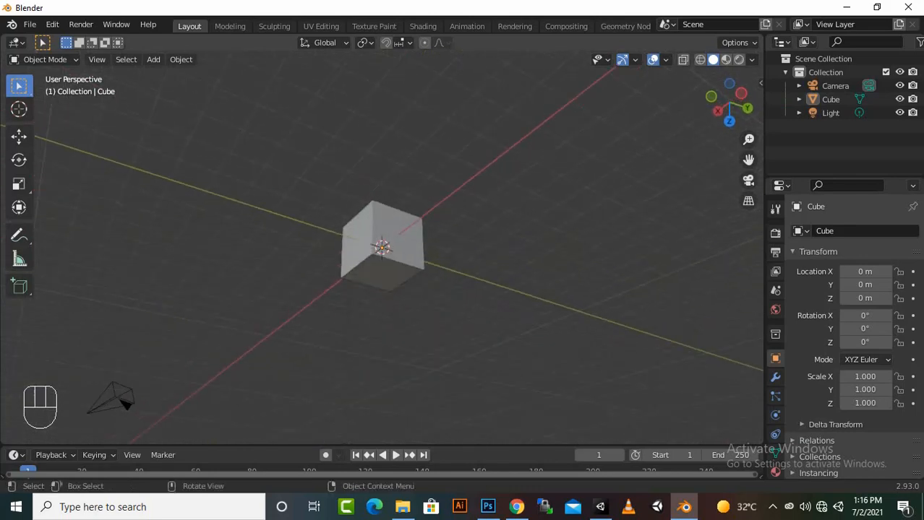
scroll(348, 419, "down", 2)
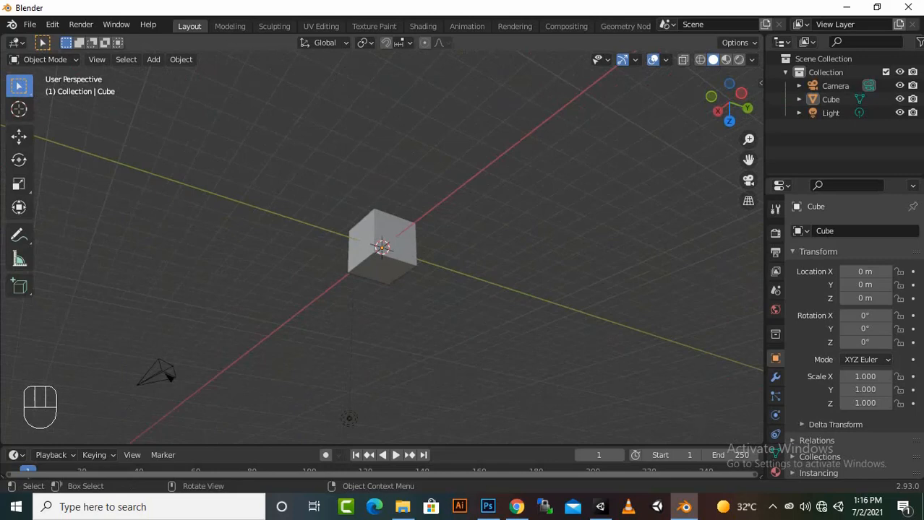
right_click(478, 277)
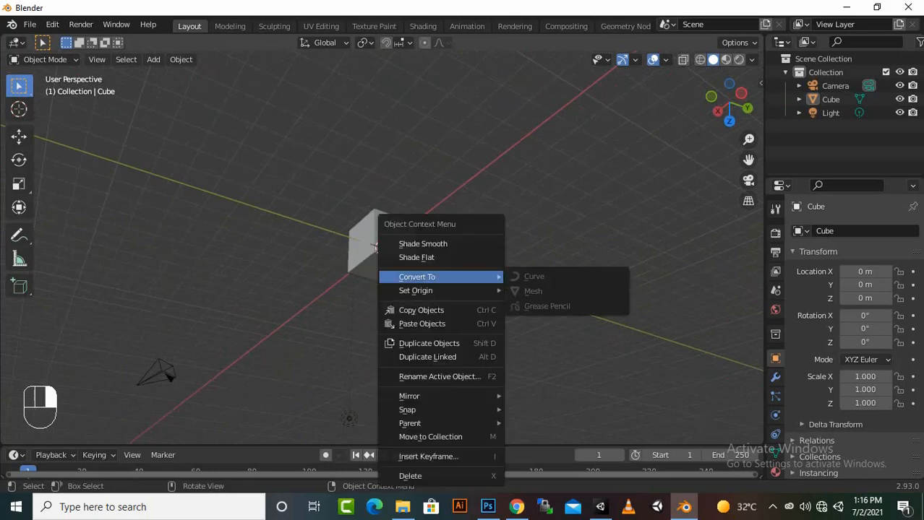
middle_click_drag(478, 276, 393, 79)
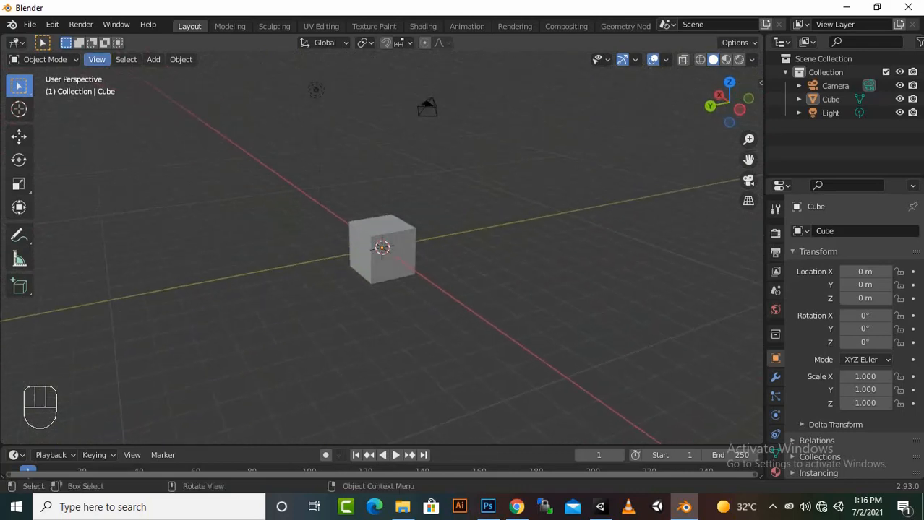
- Split the viewport into Quad View and enlarge the cube in the Right Orthographic view
left_click(96, 60)
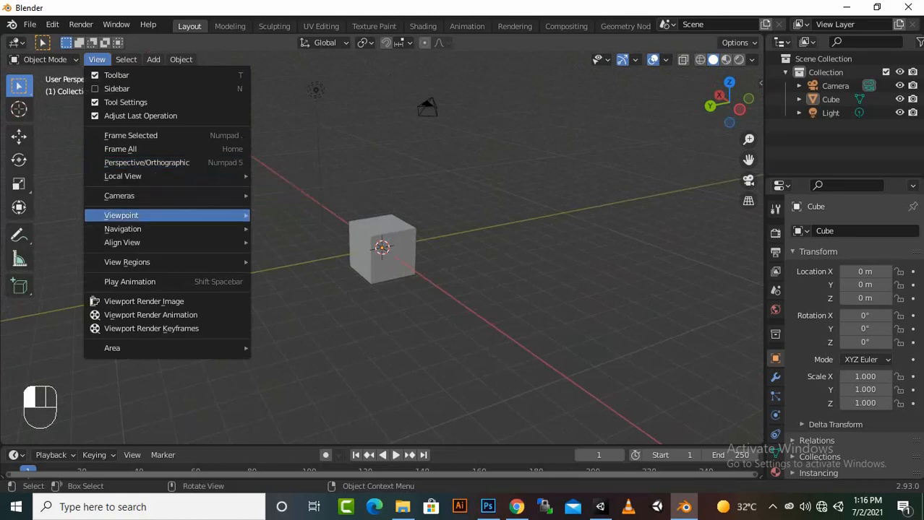
mouse_move(116, 348)
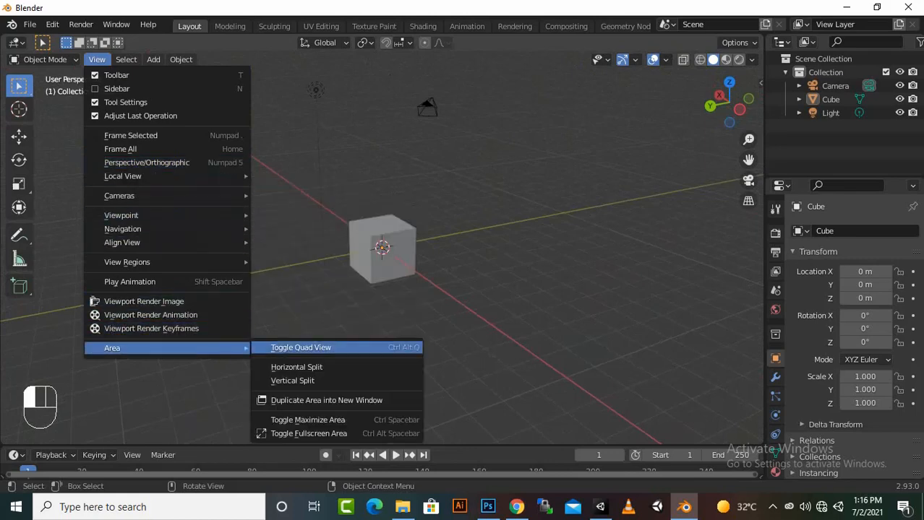
left_click(301, 347)
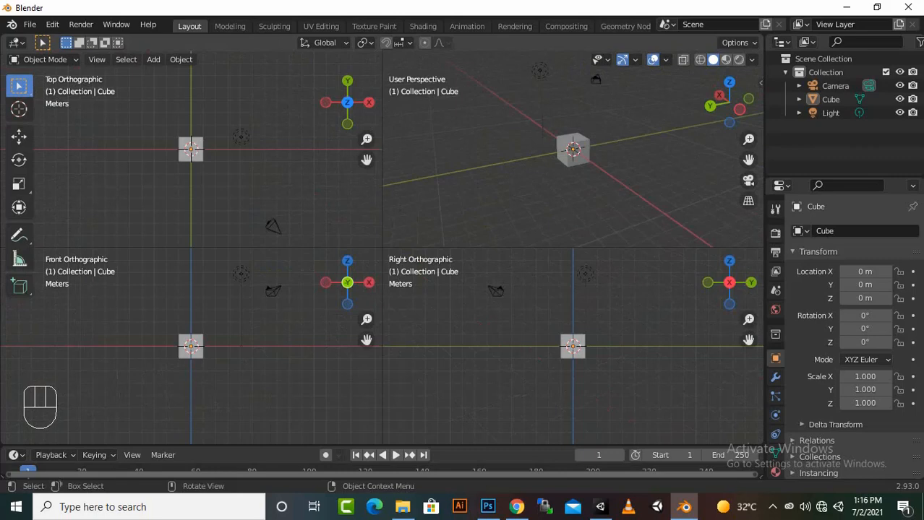
scroll(572, 346, "up", 6)
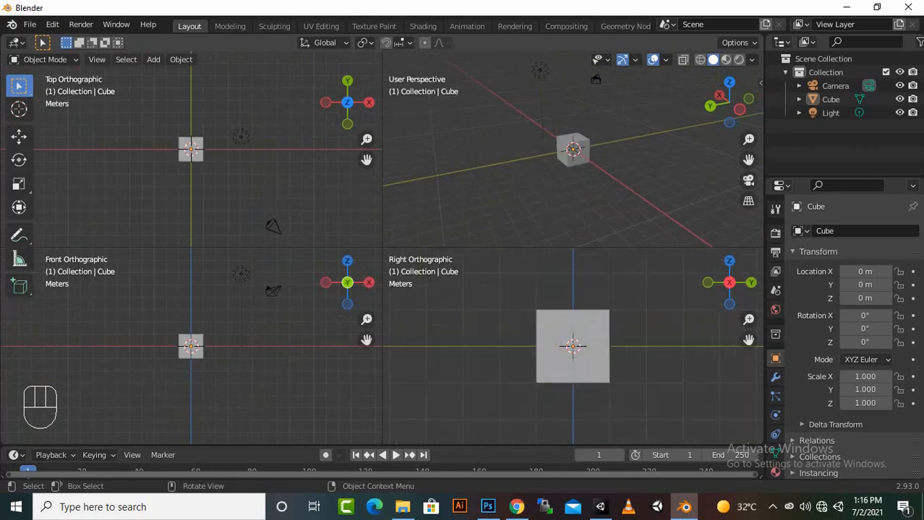
- Zoom the Right, Front and Top Orthographic views of the Quad View independently of each other
scroll(572, 346, "down", 4)
scroll(573, 346, "up", 2)
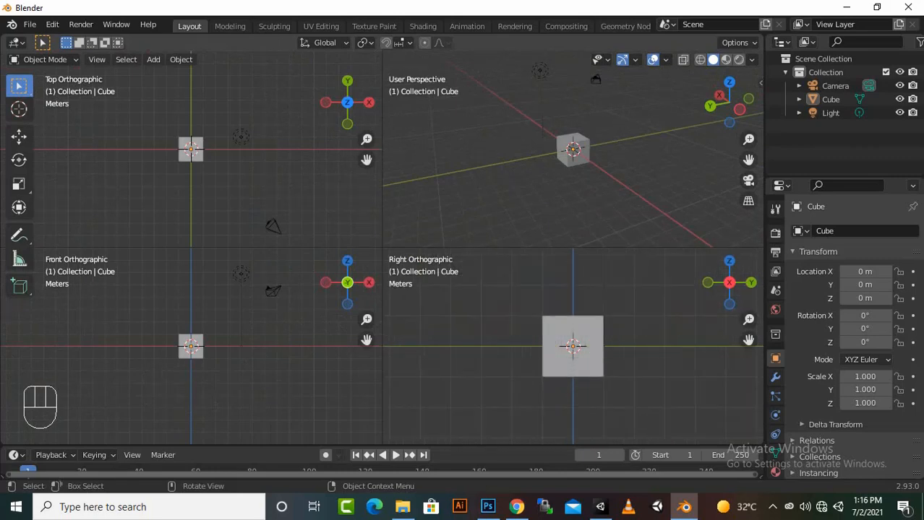
scroll(190, 346, "up", 5)
scroll(191, 346, "down", 4)
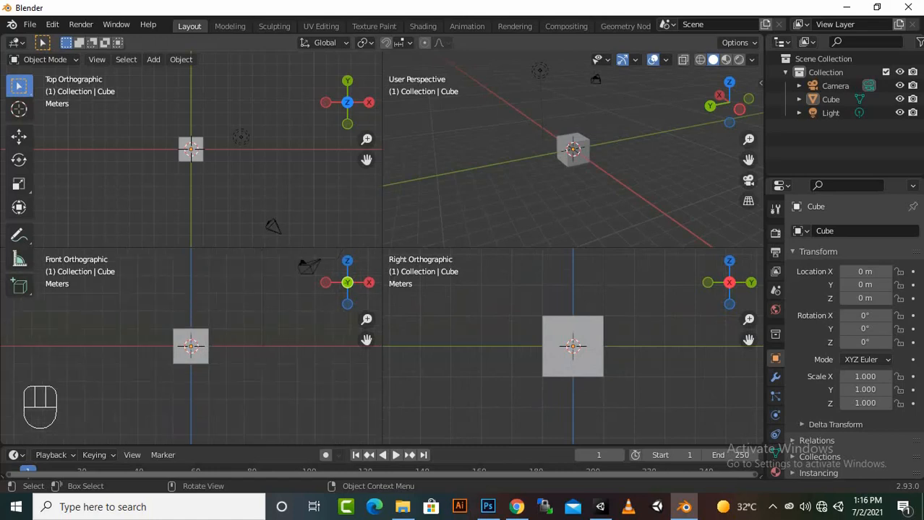
scroll(191, 149, "up", 3)
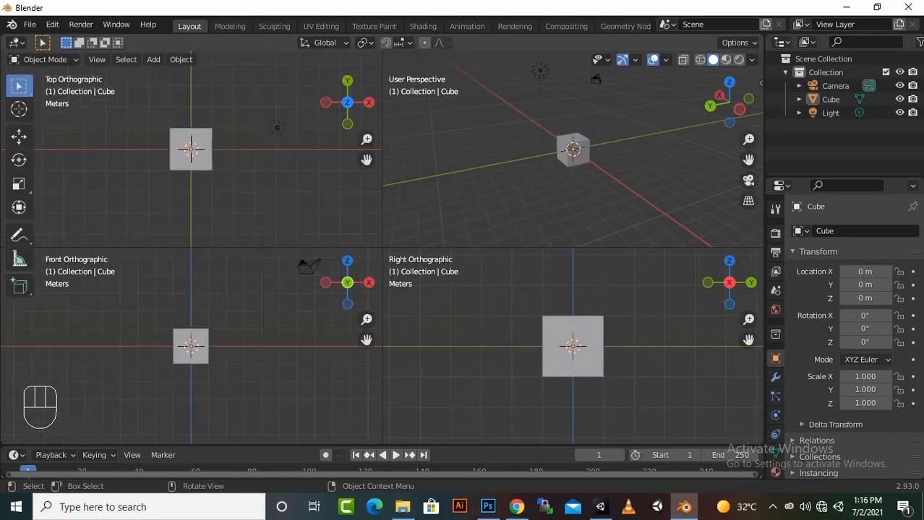
- Select the light in the Top Orthographic view, then the cube in the Front Orthographic view, and enlarge the front view
left_click(277, 128)
right_click(210, 323)
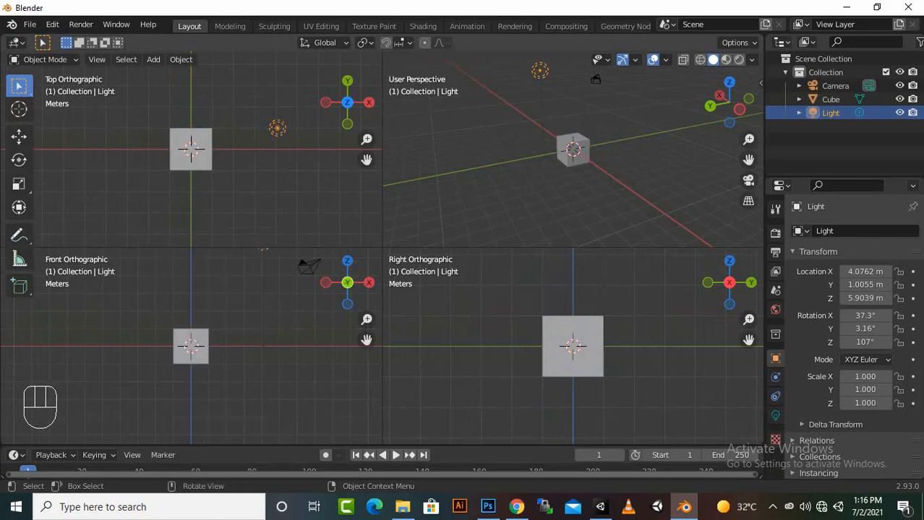
left_click(191, 346)
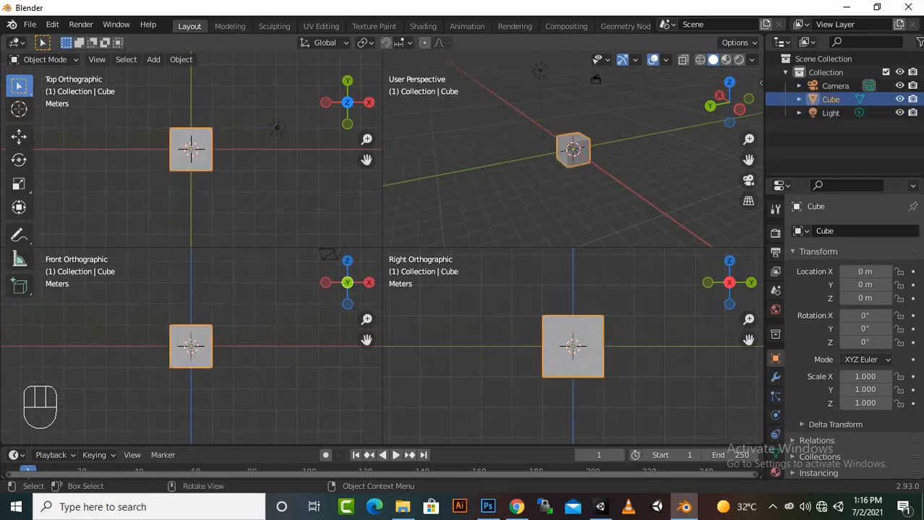
scroll(191, 346, "up", 3)
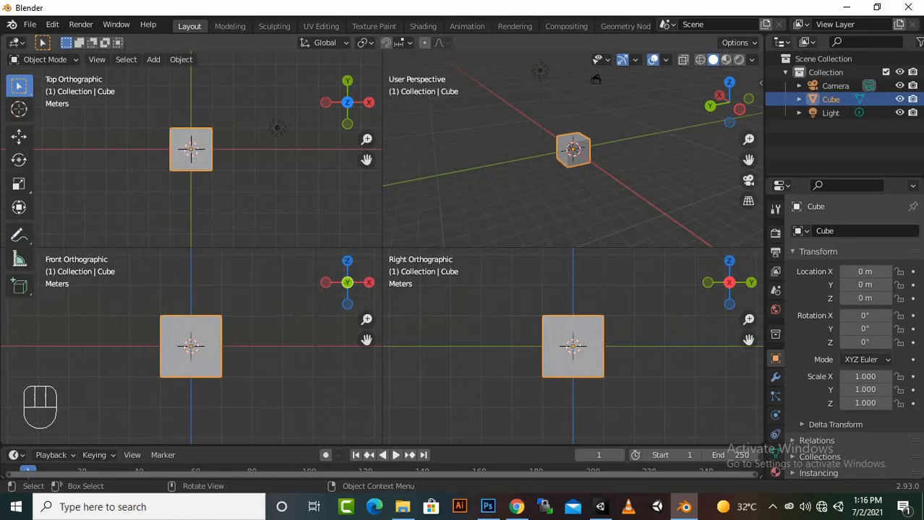
- In Edit Mode, try moving the cube's upper +X vertex outward along X and upward along Z in the Front Orthographic view
key("Tab")
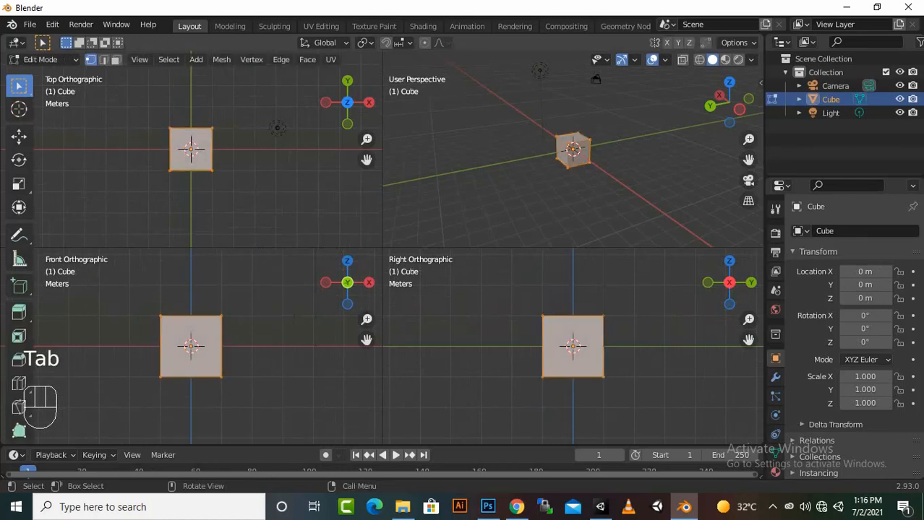
left_click(221, 316)
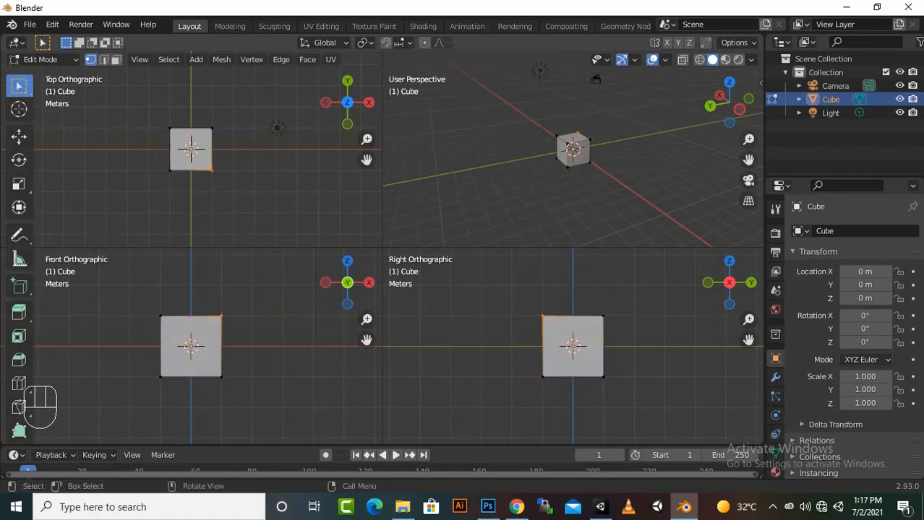
left_click(221, 315)
left_click(19, 136)
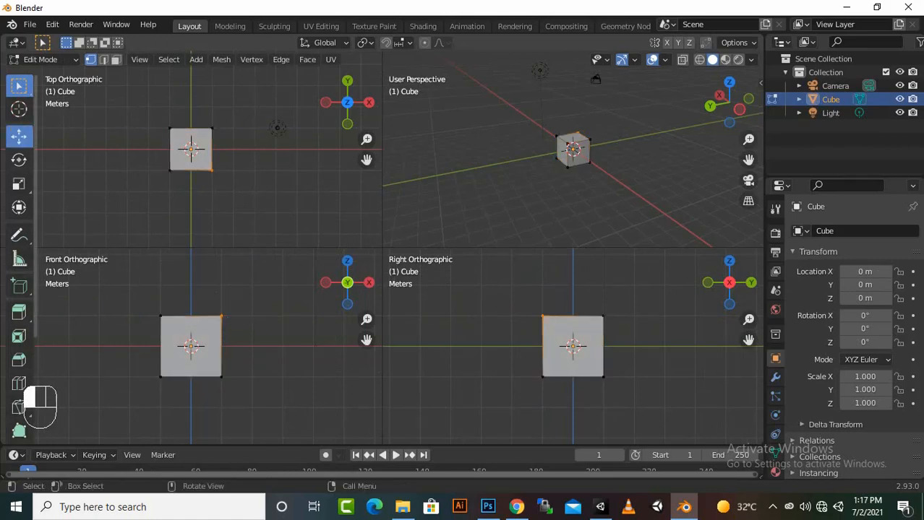
left_click_drag(274, 315, 293, 316)
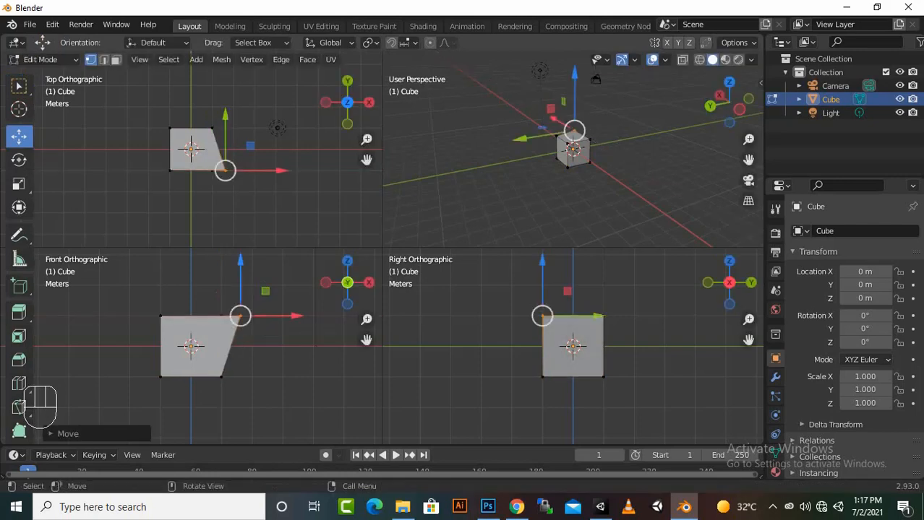
left_click_drag(240, 275, 240, 255)
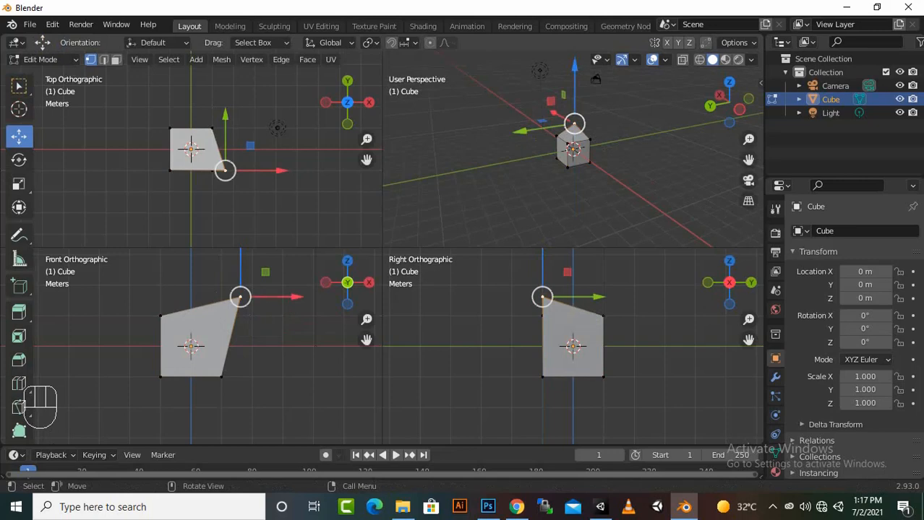
- Undo the moves of the cube's vertex along X and Z
key("ctrl+z")
key("ctrl+z")
key("ctrl+z")
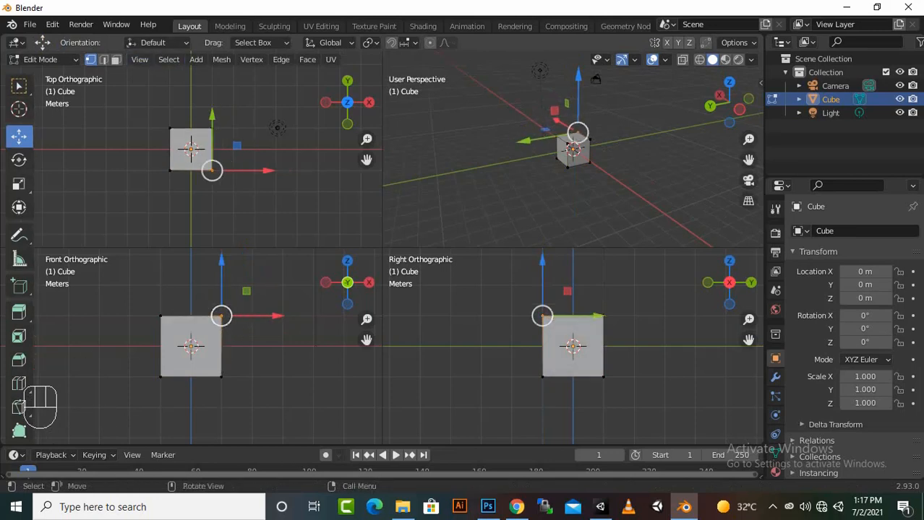
- Turn off Quad View to return to the single User Perspective view, with the cube seen close up
left_click(139, 59)
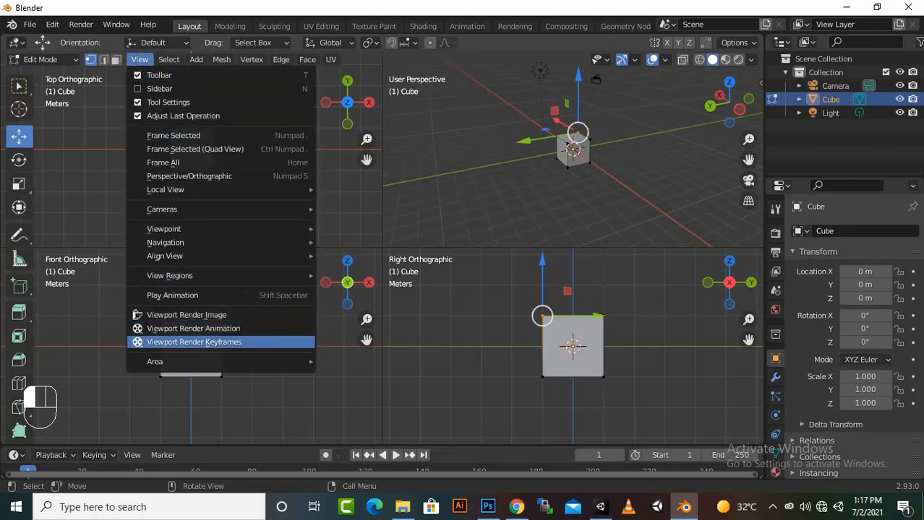
mouse_move(181, 361)
left_click(366, 361)
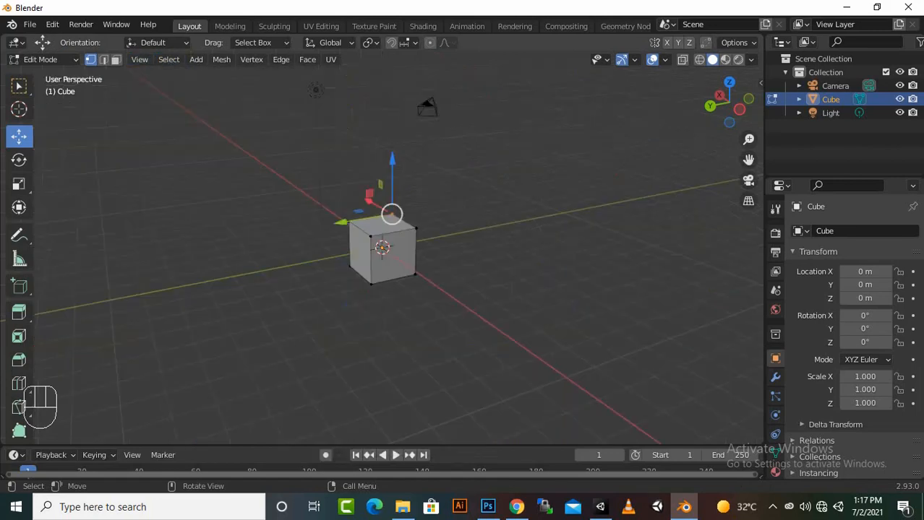
scroll(383, 246, "up", 4)
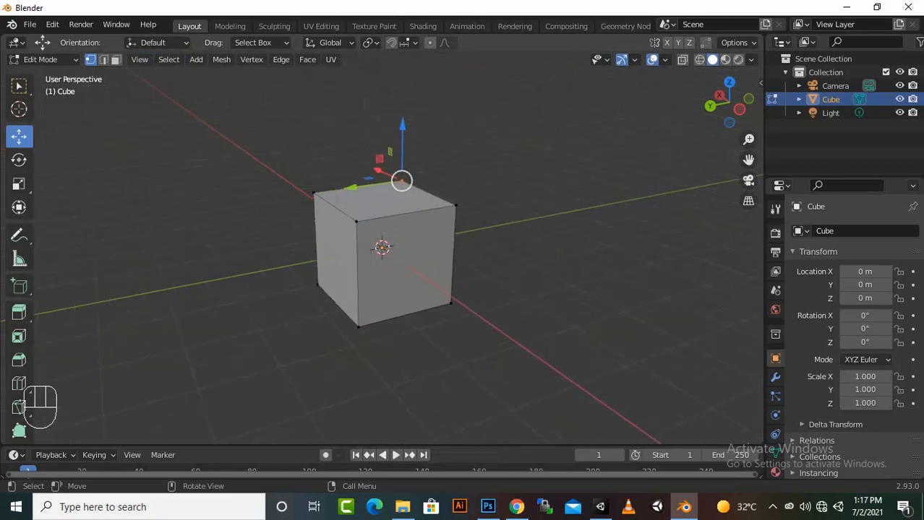
- Toggle the cube between Edit Mode and Object Mode, finishing in Object Mode
key("Tab")
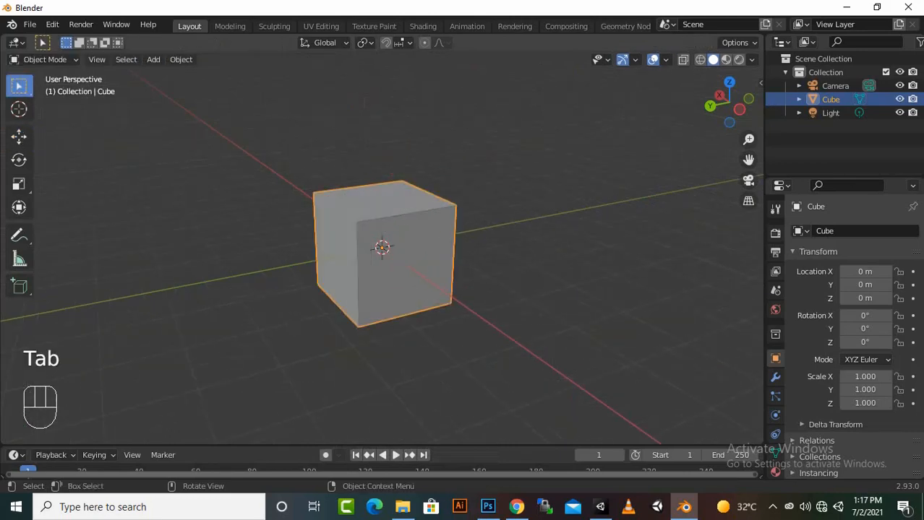
key("Tab")
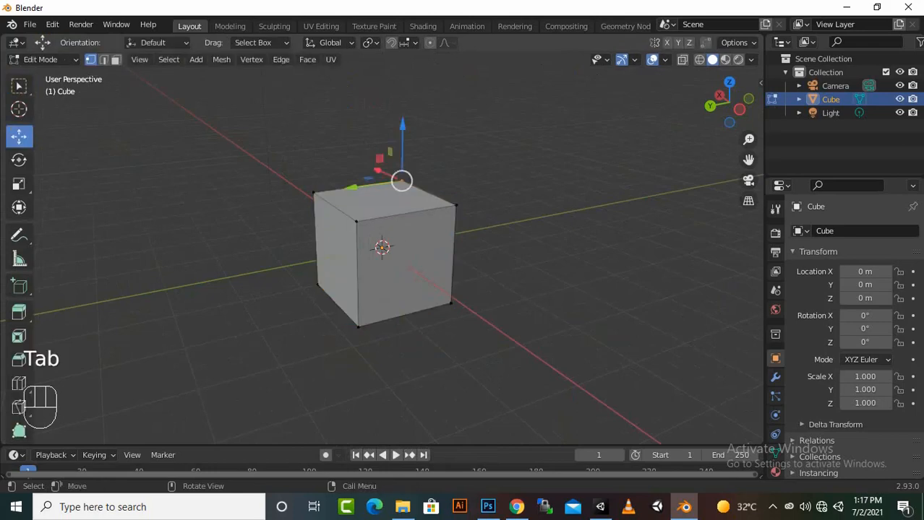
key("Tab")
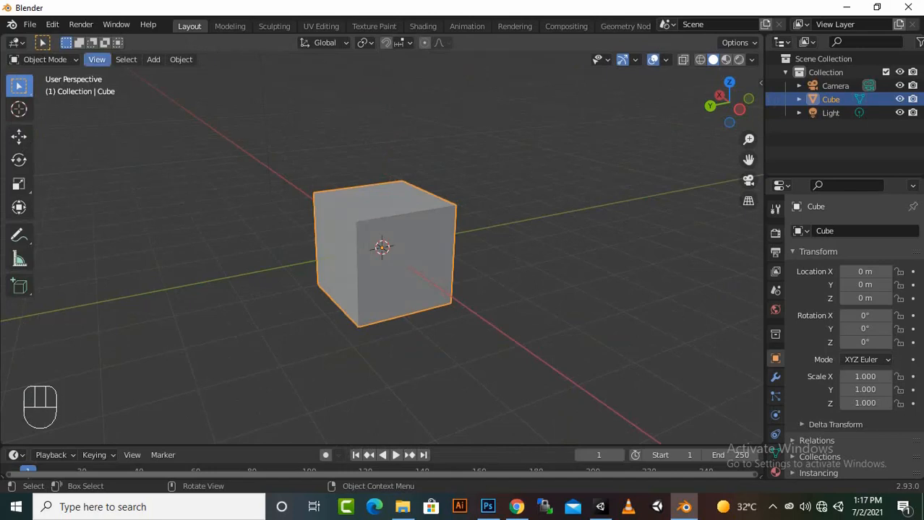
- Review the available object selection commands, including Select Random and Select All by Type
left_click(97, 59)
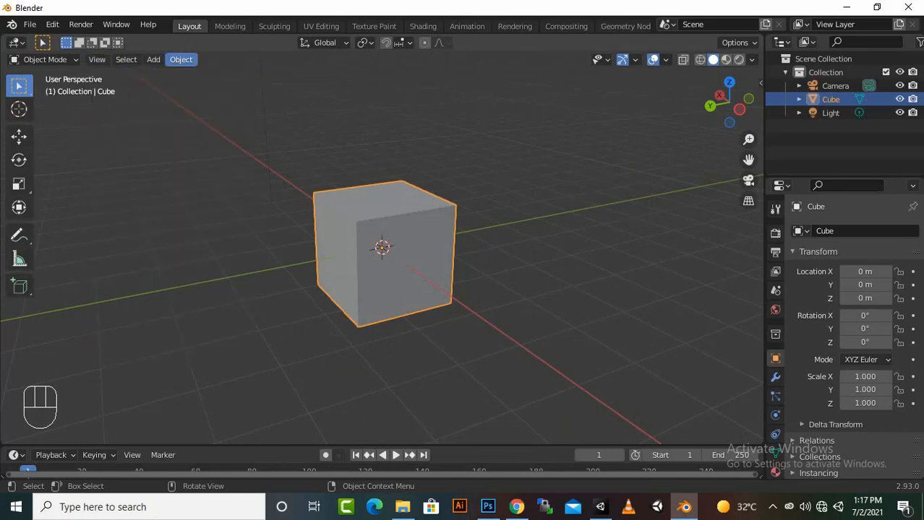
left_click(126, 60)
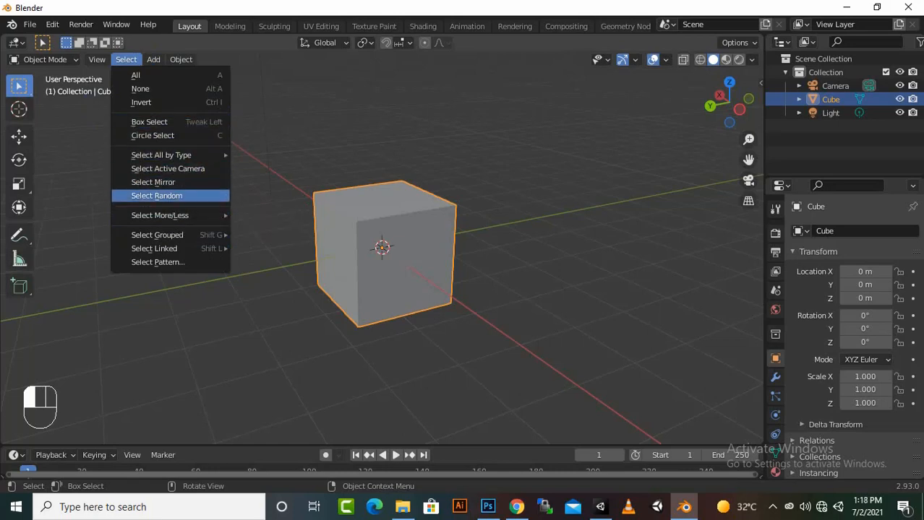
mouse_move(170, 154)
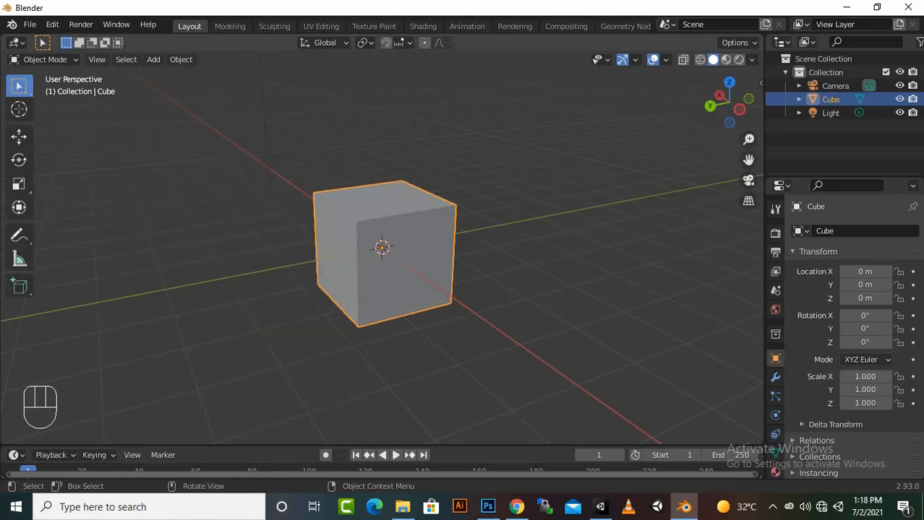
- Add a mesh circle to the scene at the world origin
key("shift+a")
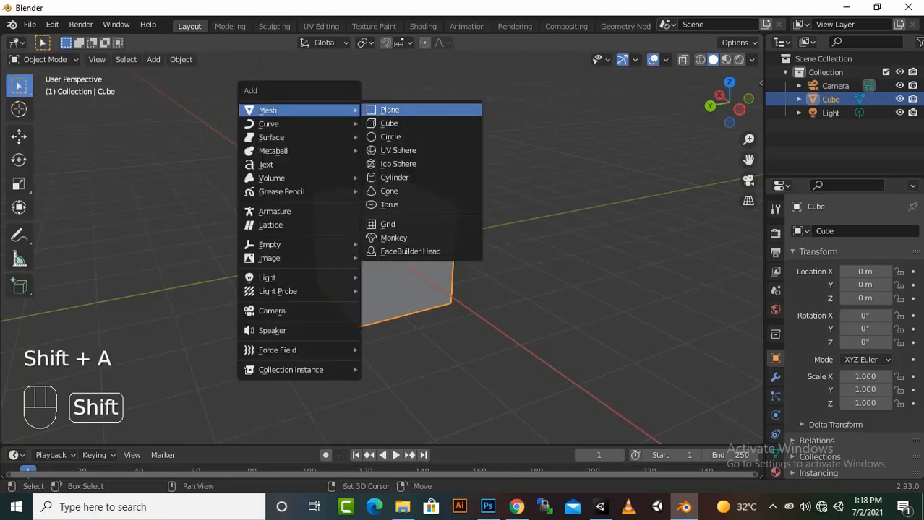
left_click(394, 136)
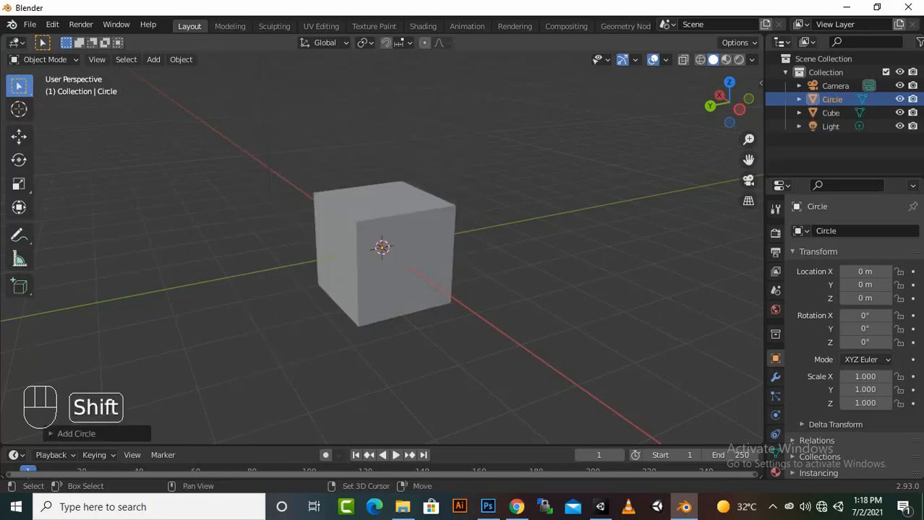
scroll(381, 248, "down", 7)
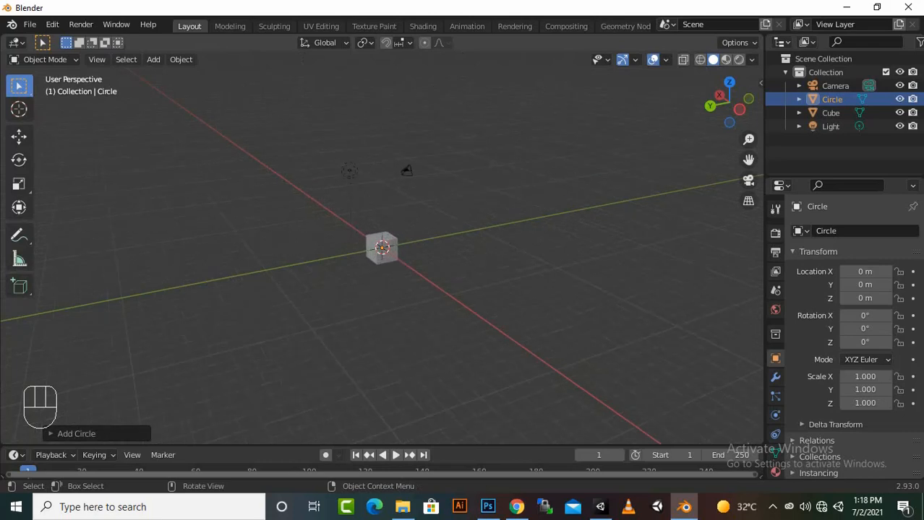
scroll(382, 248, "up", 1)
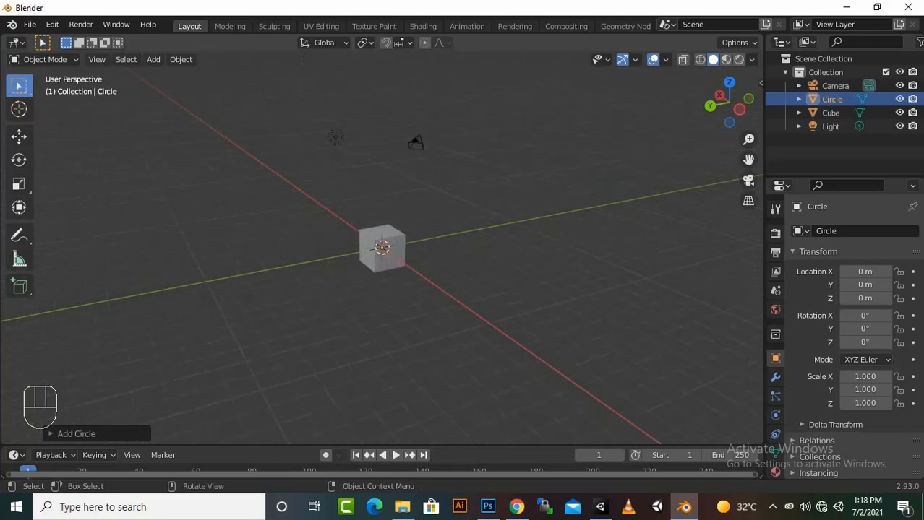
- Move the cube along the Y axis to about -7.5 m and the circle to about 6.2 m
left_click(381, 253)
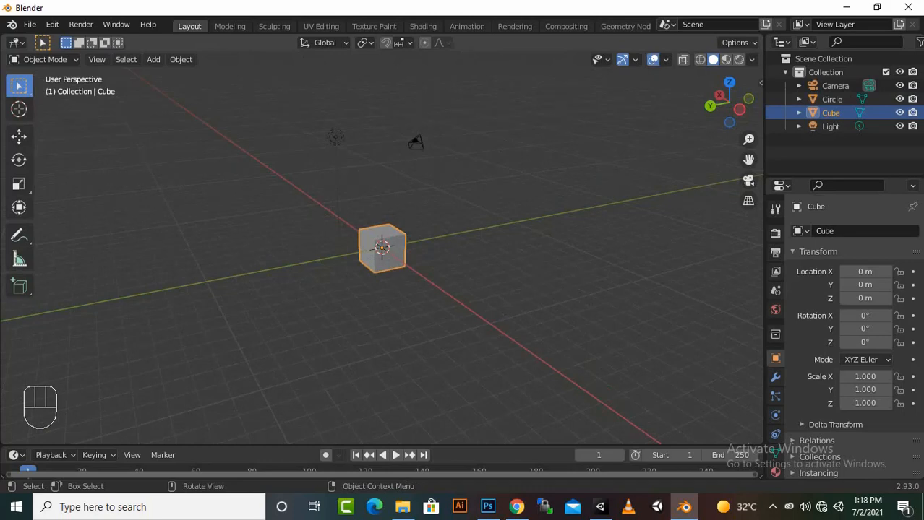
left_click(18, 136)
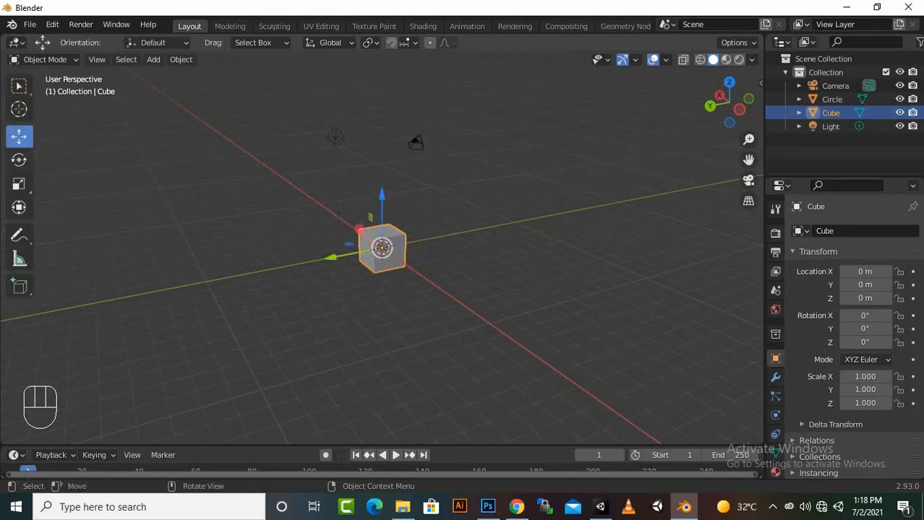
left_click_drag(333, 257, 435, 237)
scroll(435, 237, "up", 3)
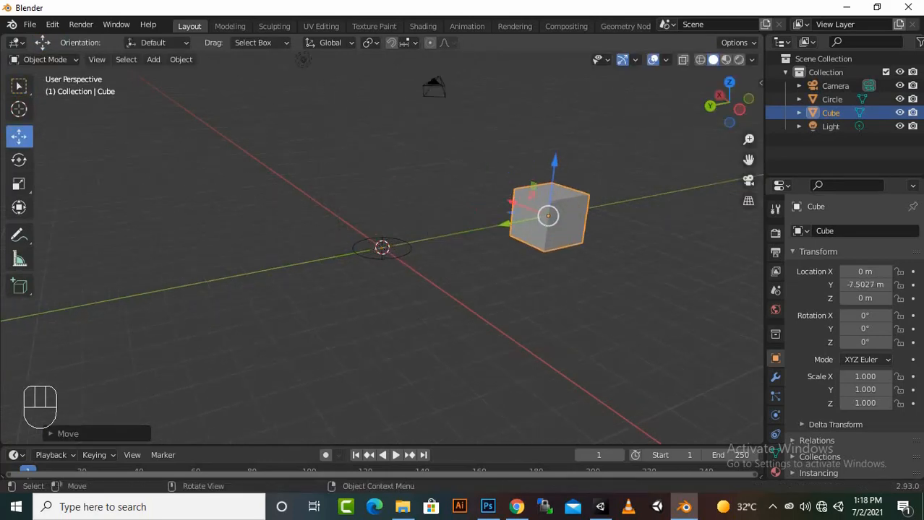
left_click(382, 257)
left_click_drag(330, 257, 133, 295)
- Add a Bezier curve and move it along the Y axis to about 2.2 m
key("shift+a")
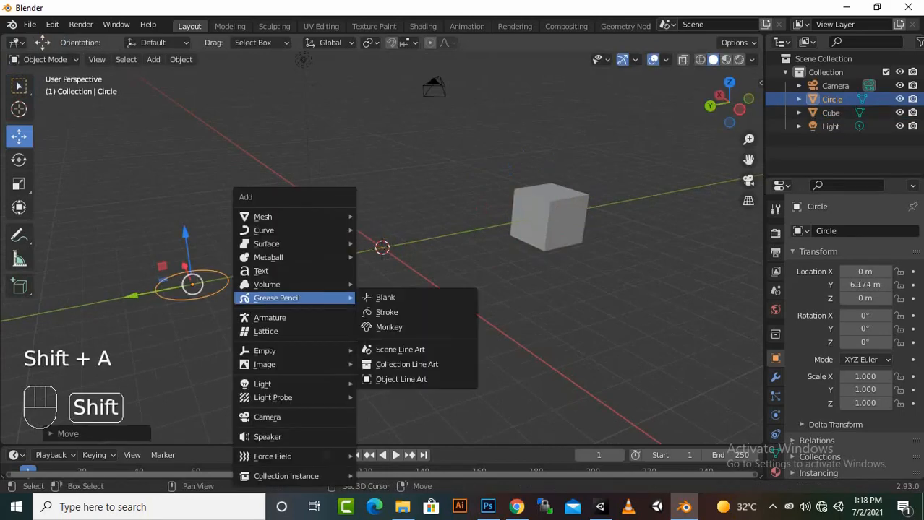
mouse_move(264, 230)
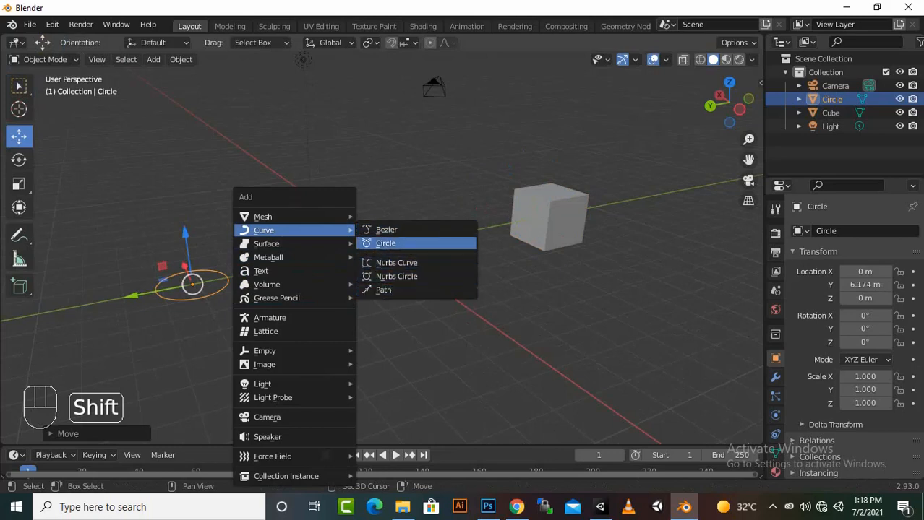
left_click(394, 229)
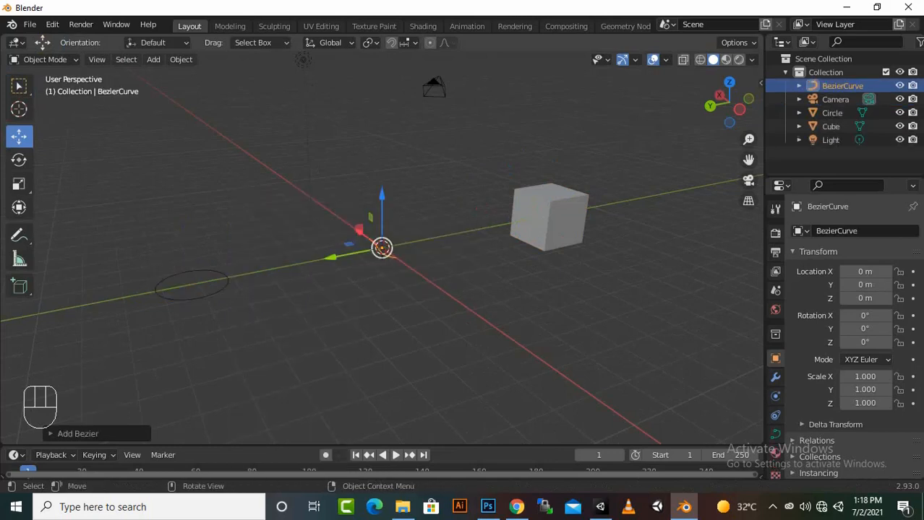
left_click_drag(329, 256, 270, 268)
- Add a mesh cylinder, move it to about 4.1 m on Y and 2.3 m on Z, and deselect it
key("shift")
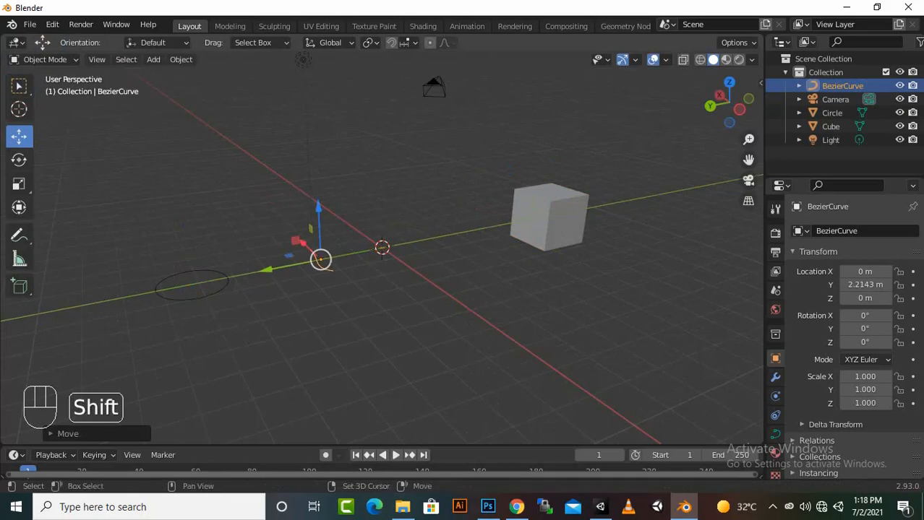
key("shift+a")
mouse_move(362, 217)
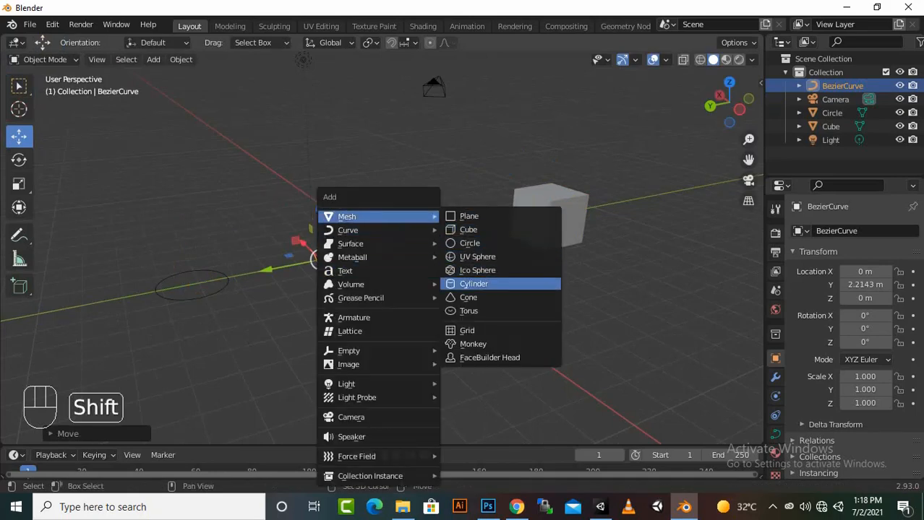
left_click(473, 284)
left_click_drag(359, 230, 233, 179)
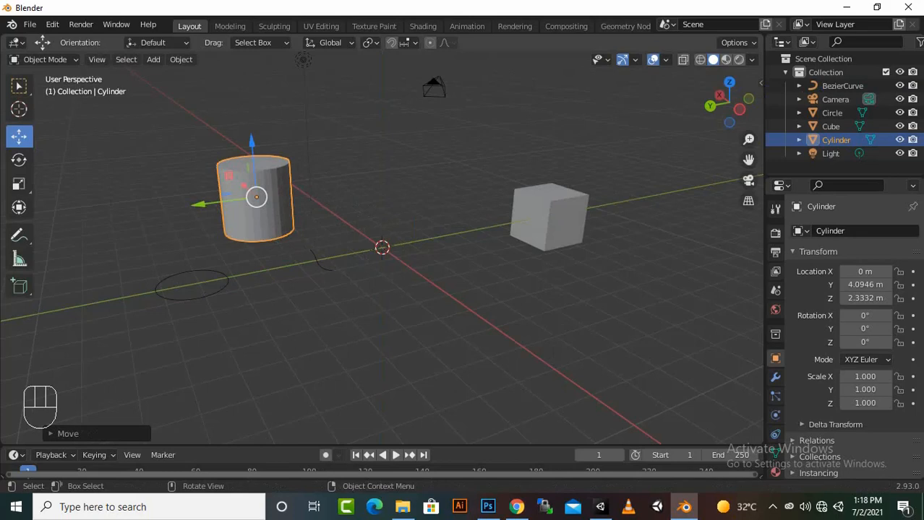
left_click(369, 255)
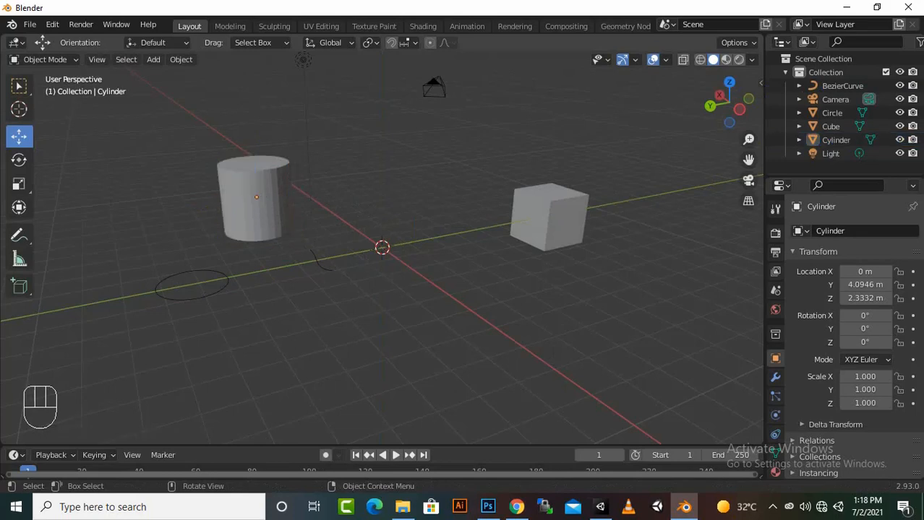
- Select all mesh objects by type, shift them along the Y axis to bring the cylinder to about 3.2 m, and deselect them
left_click(253, 199)
left_click(189, 145)
left_click(125, 59)
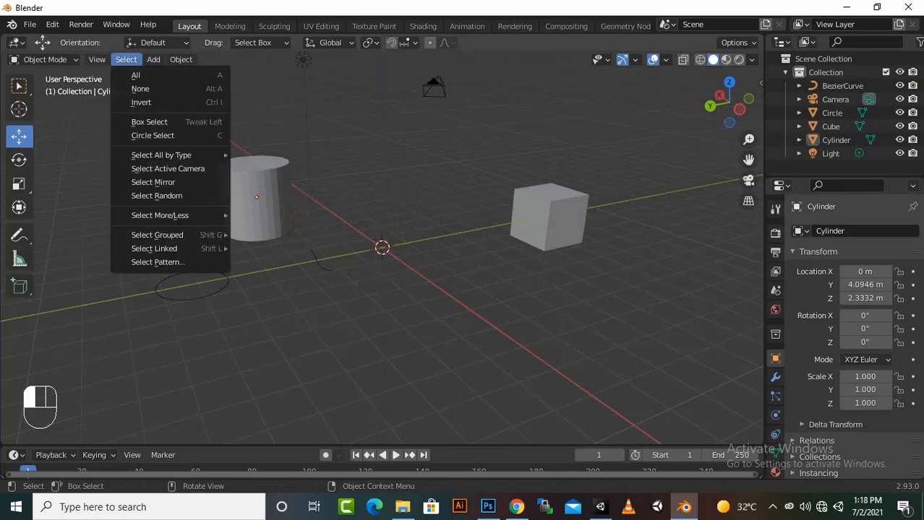
mouse_move(159, 216)
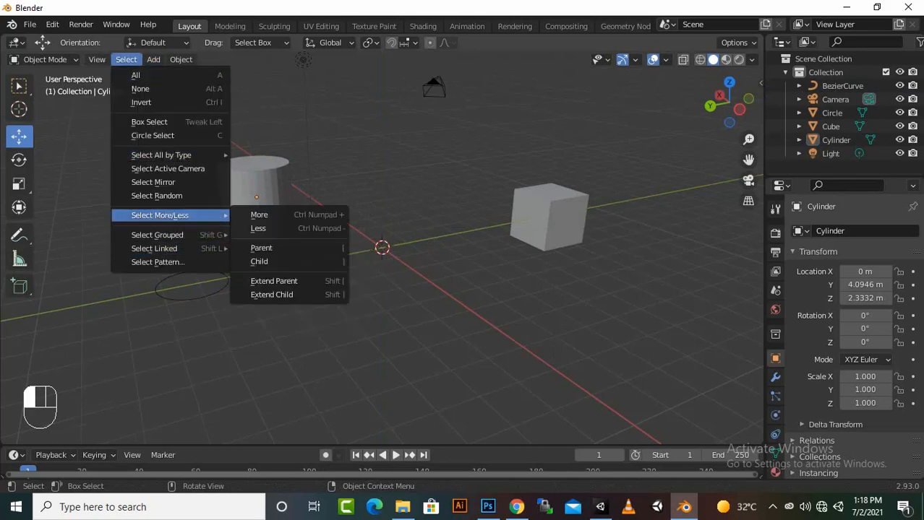
mouse_move(160, 155)
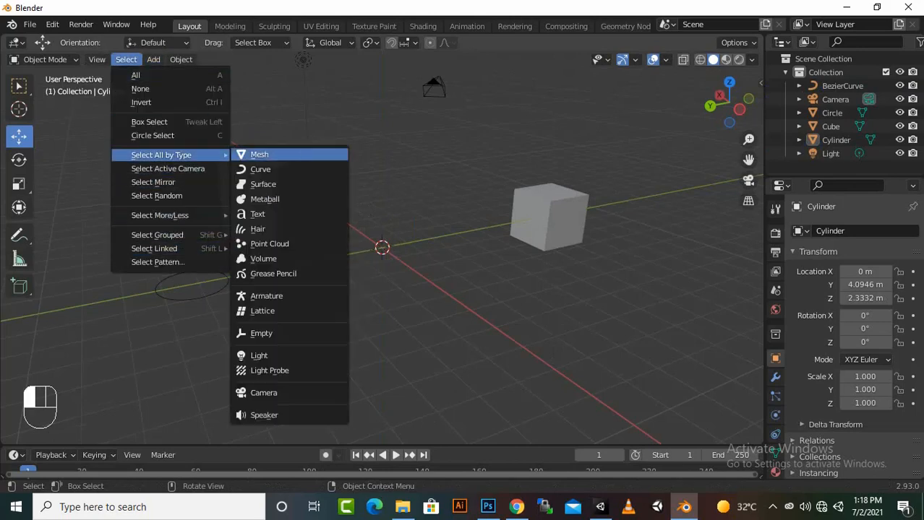
left_click(259, 154)
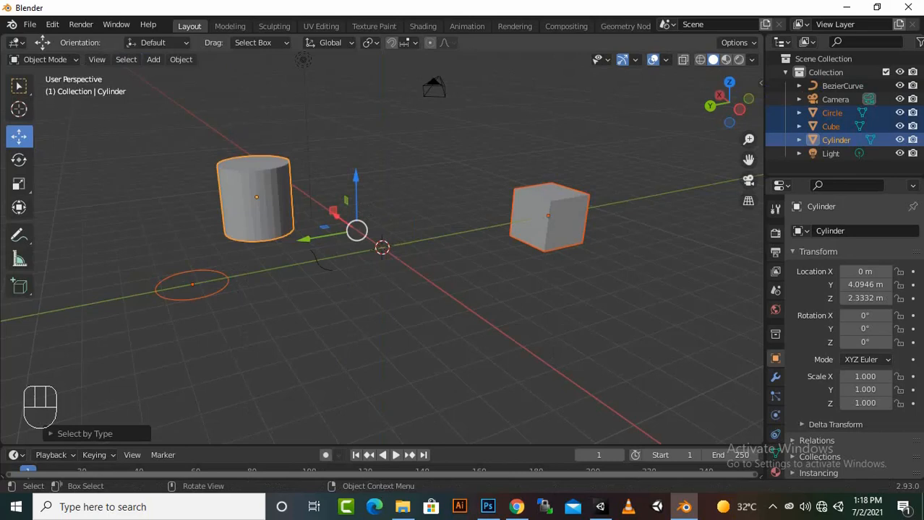
left_click_drag(319, 236, 344, 231)
key("alt+a")
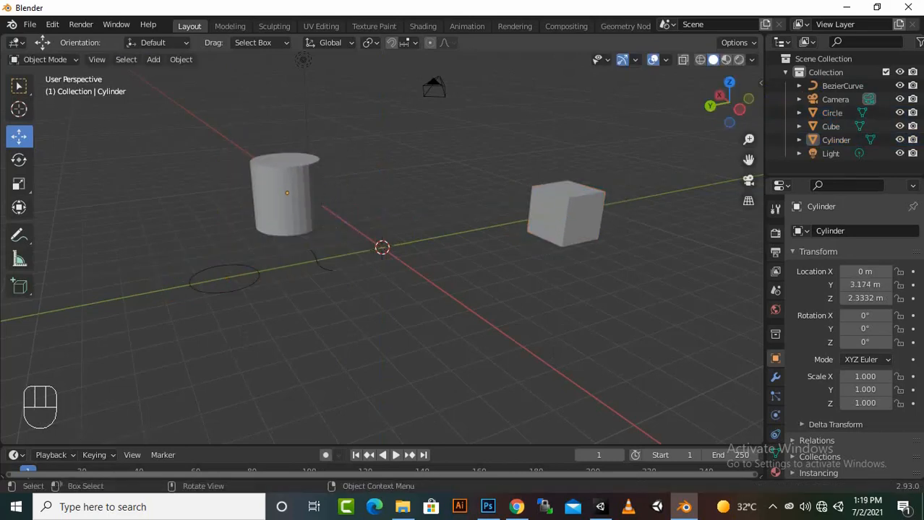
- Select the cylinder and the circle individually, select every object in the scene, and clear the selection
left_click(286, 195)
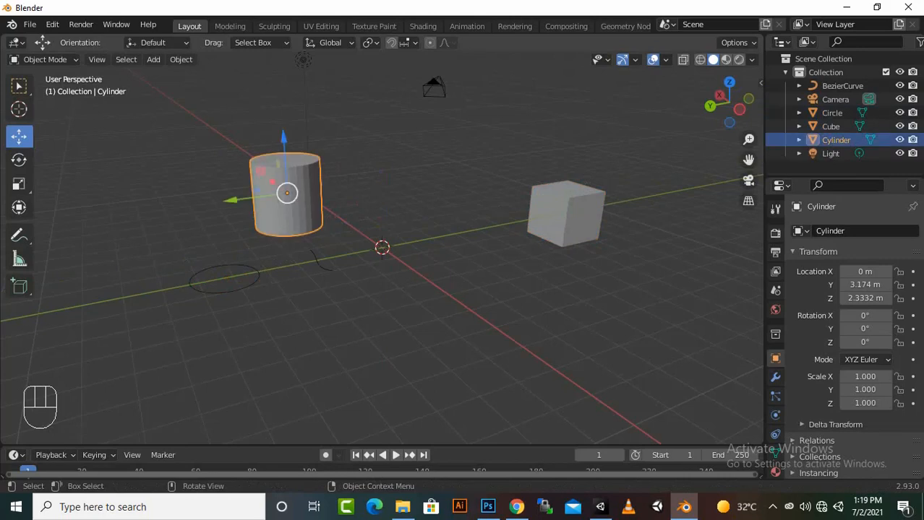
left_click(218, 289)
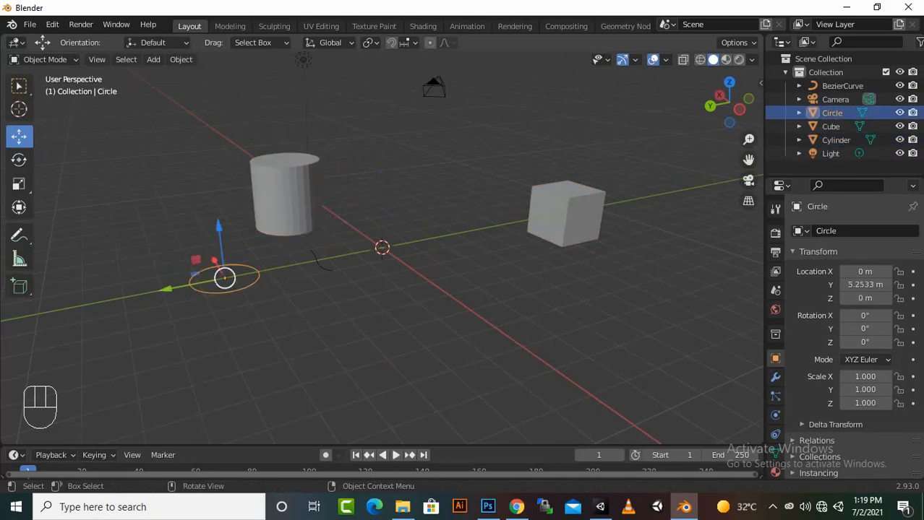
left_click(287, 199, "ctrl")
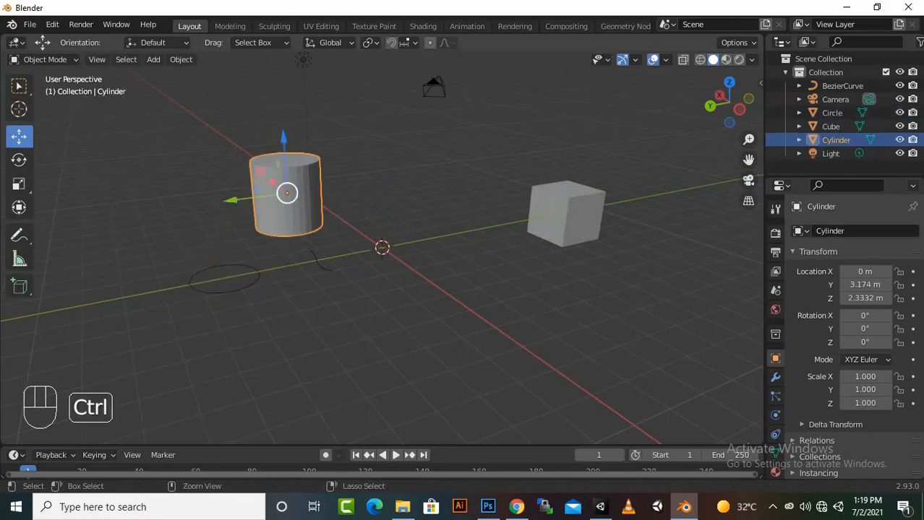
key("a")
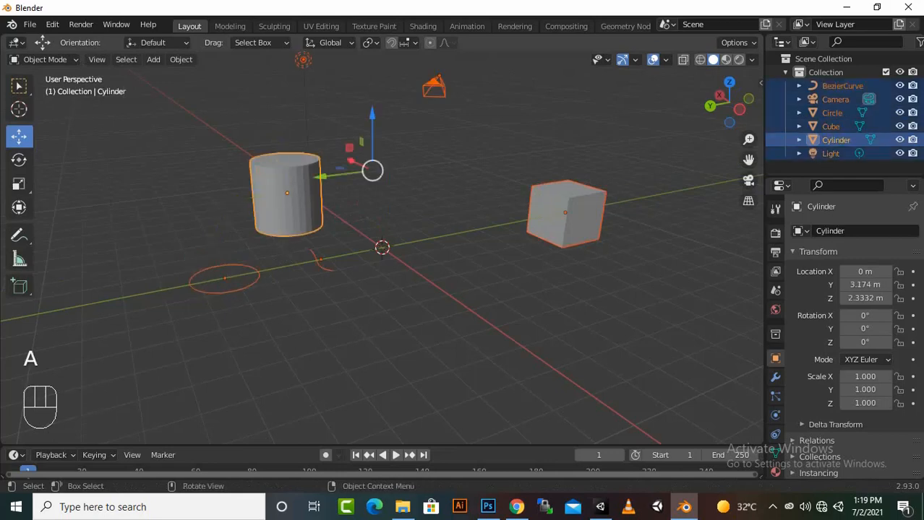
scroll(382, 247, "down", 2)
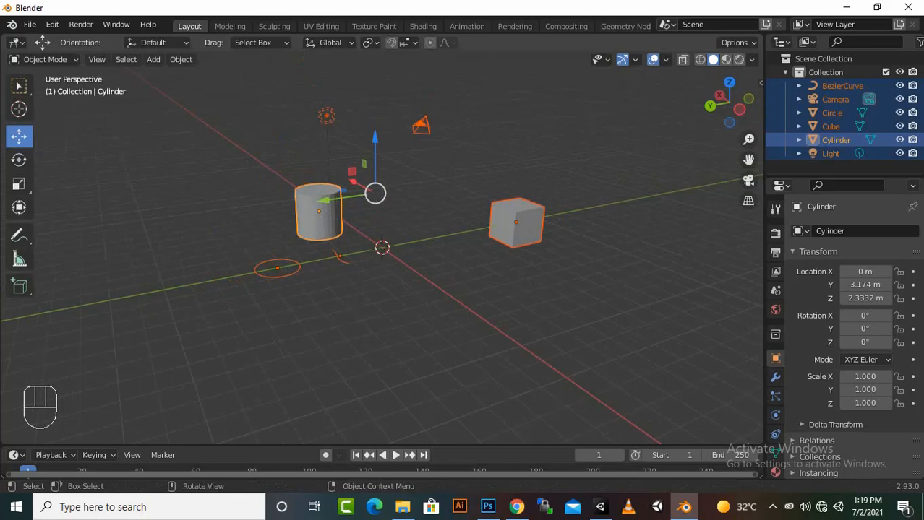
key("a")
key("alt+a")
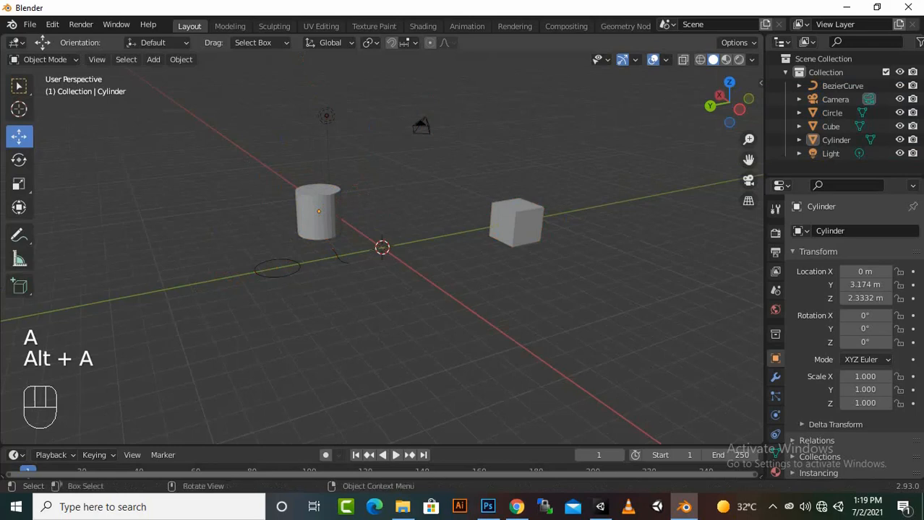
- Box-select the cube, cylinder, circle, Bezier curve and light, leaving out the camera, and delete them
left_click_drag(222, 333, 584, 151)
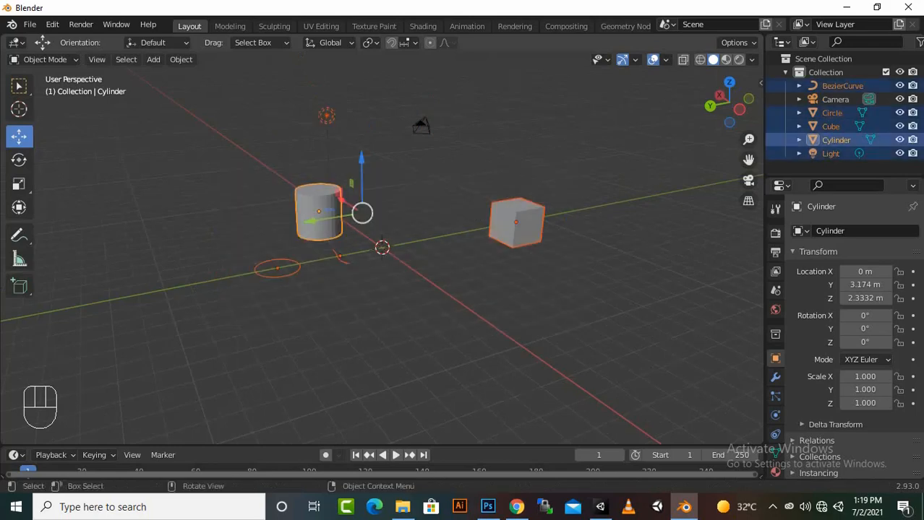
left_click(326, 116, "ctrl")
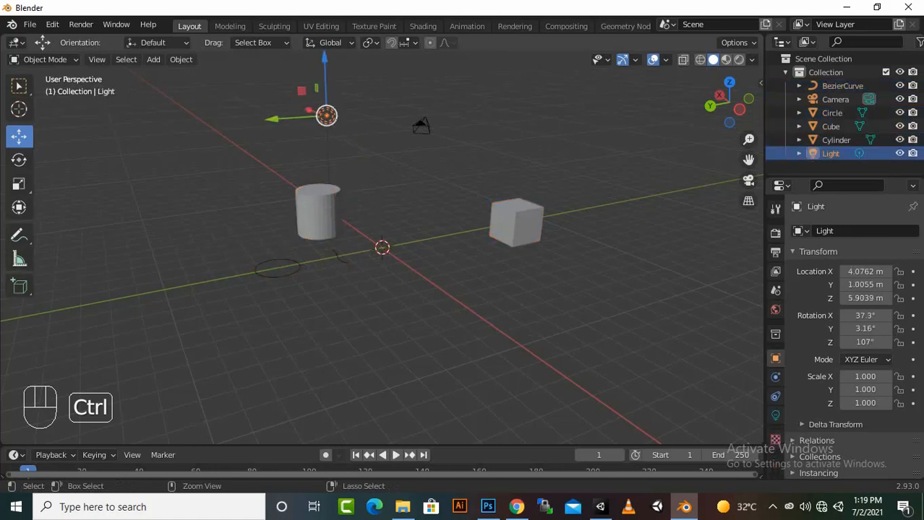
left_click_drag(573, 180, 188, 342)
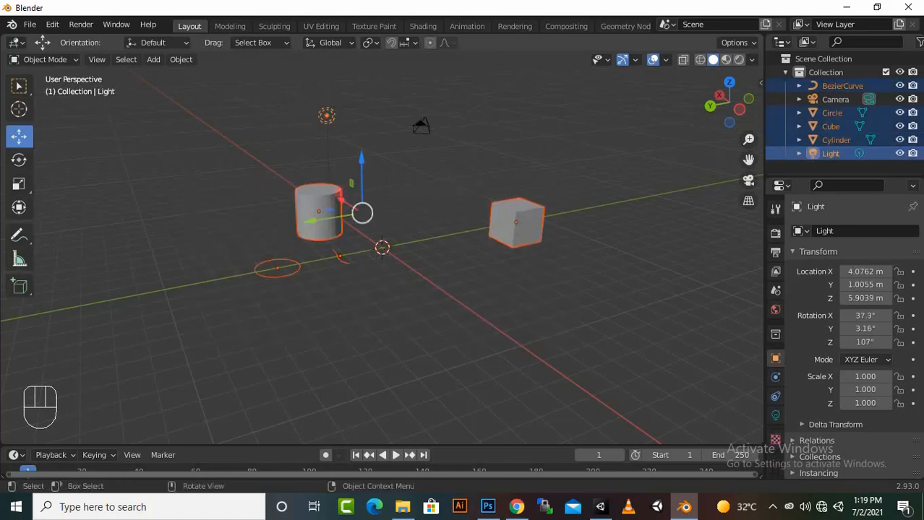
key("Delete")
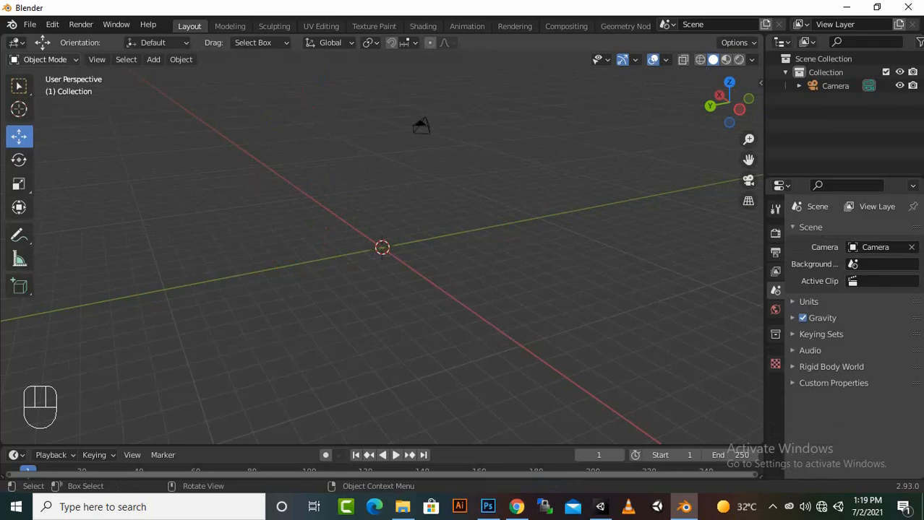
- Examine the object types that can be added and the available object operations, including Transform, Mirror and Copy Objects
left_click(154, 59)
key("shift+a")
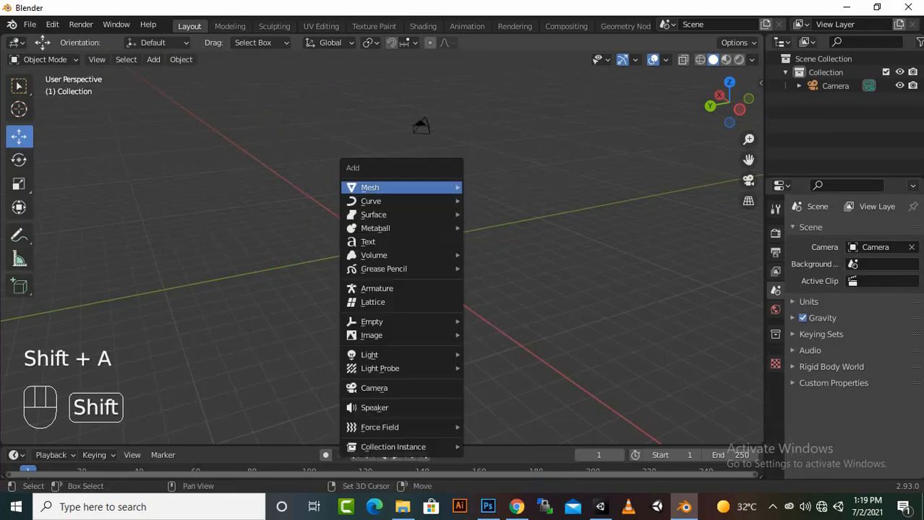
left_click(153, 59)
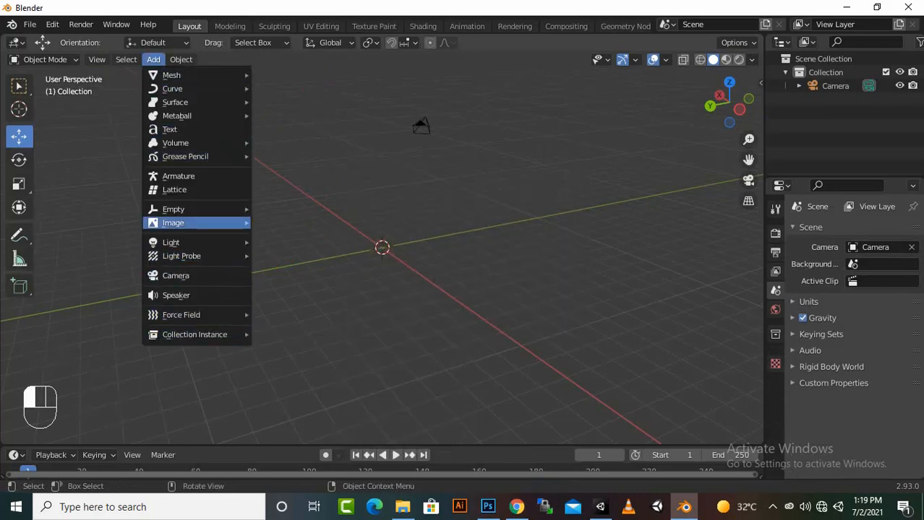
mouse_move(188, 116)
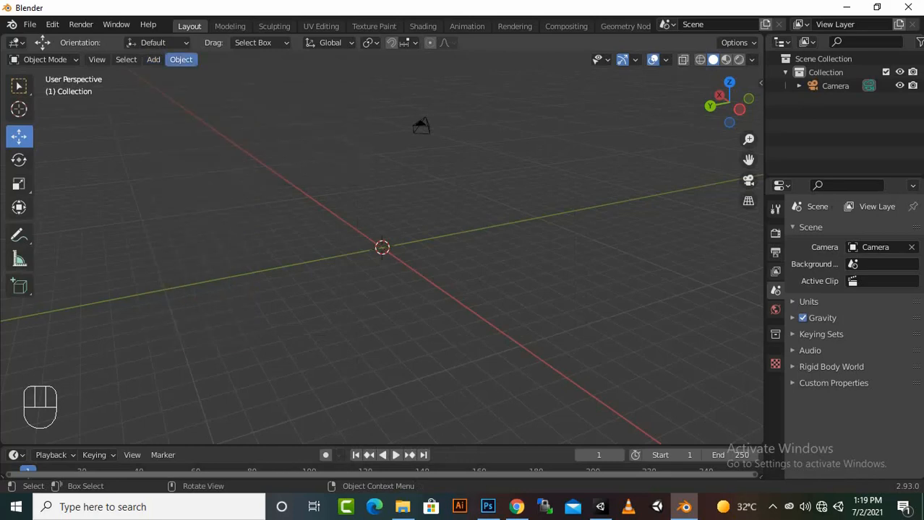
left_click(180, 60)
mouse_move(202, 75)
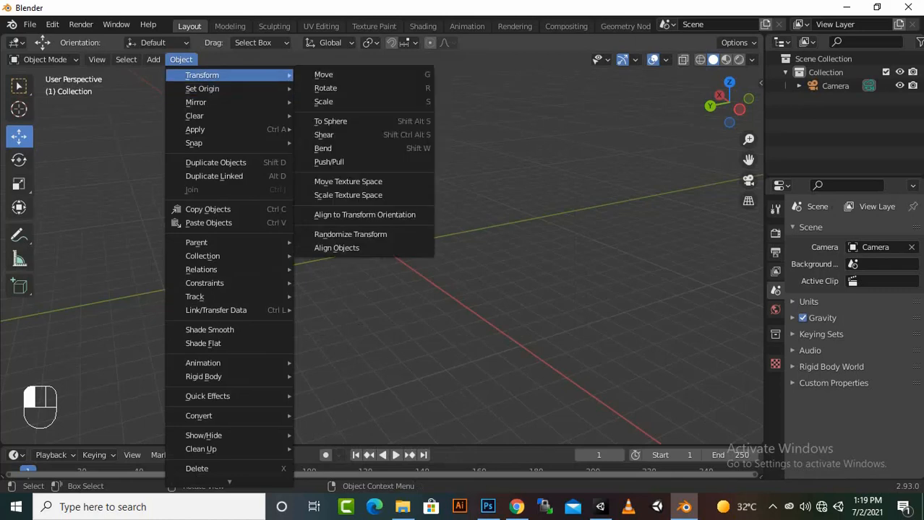
key("Escape")
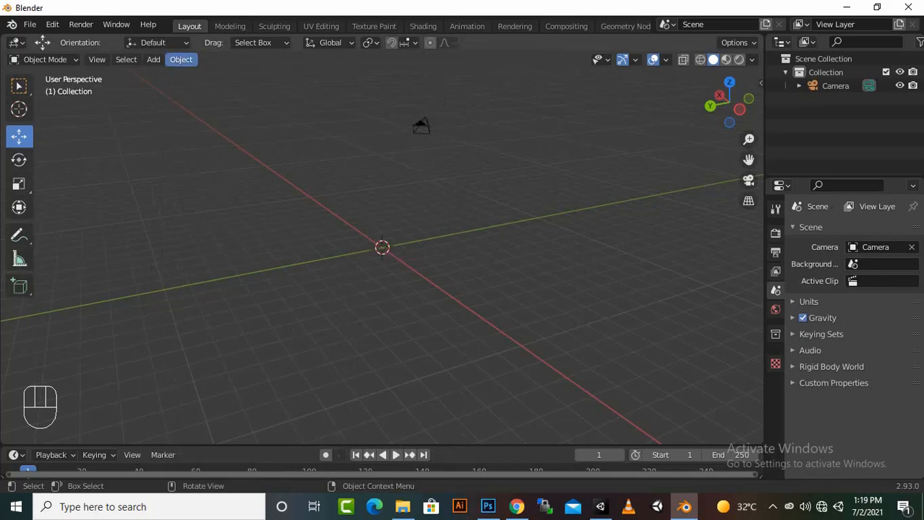
left_click(181, 59)
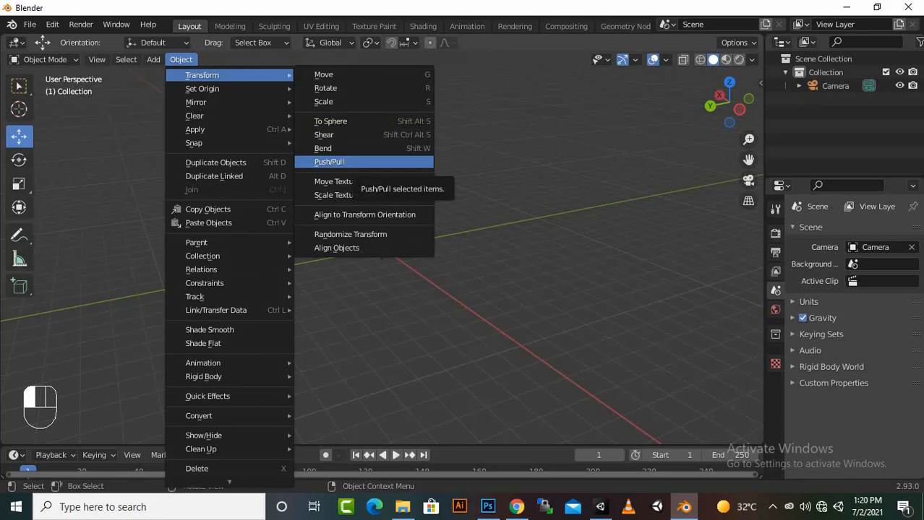
mouse_move(217, 376)
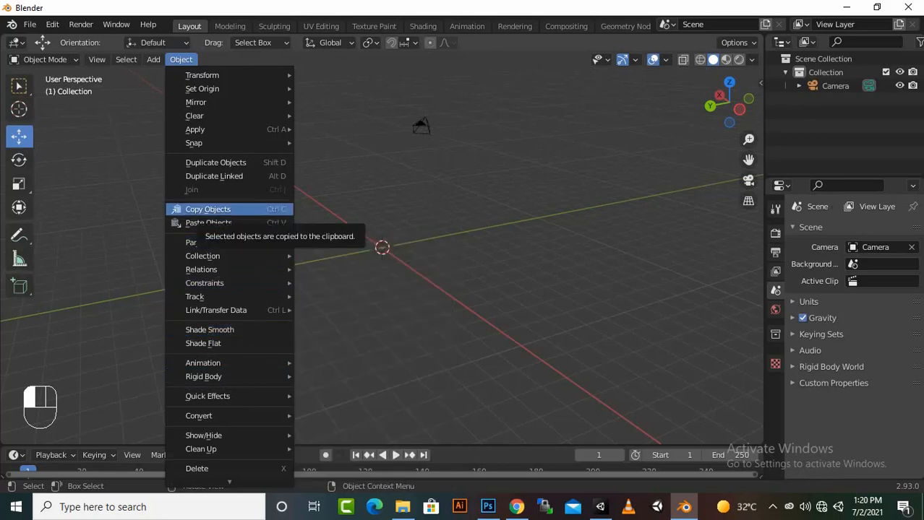
mouse_move(217, 102)
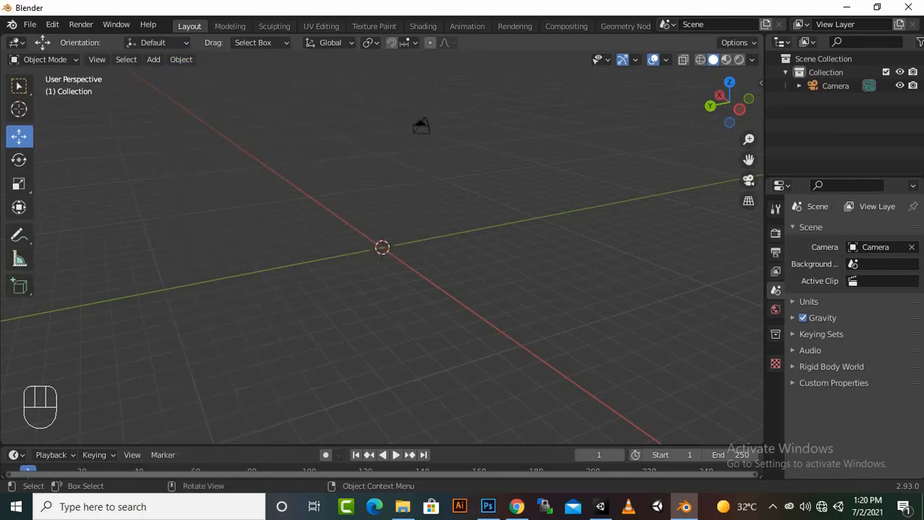
left_click(329, 43)
- Add a mesh cube and move it along the Y axis to about 6.8 m
key("shift+a")
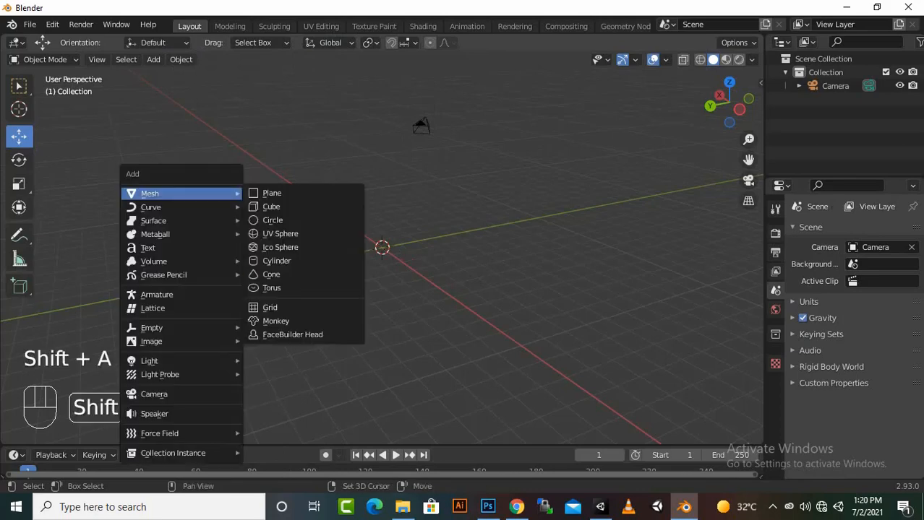
left_click(273, 207)
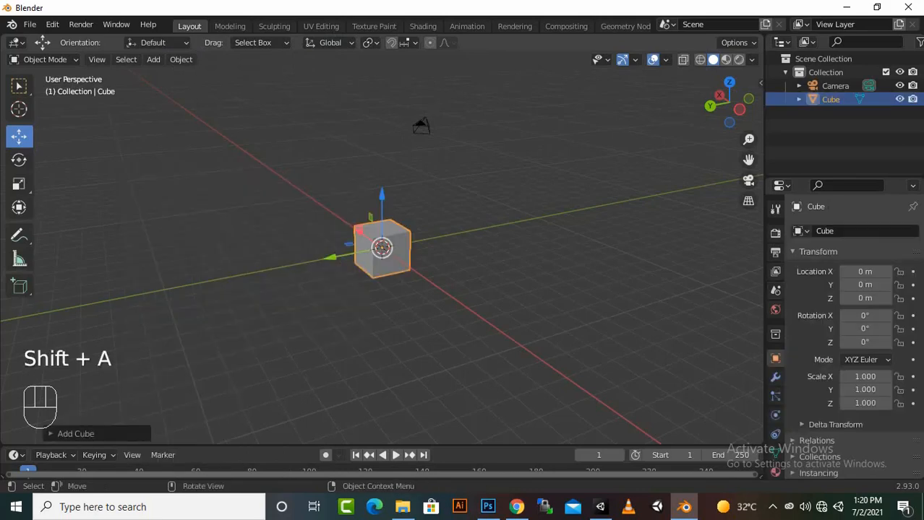
left_click_drag(329, 256, 189, 283)
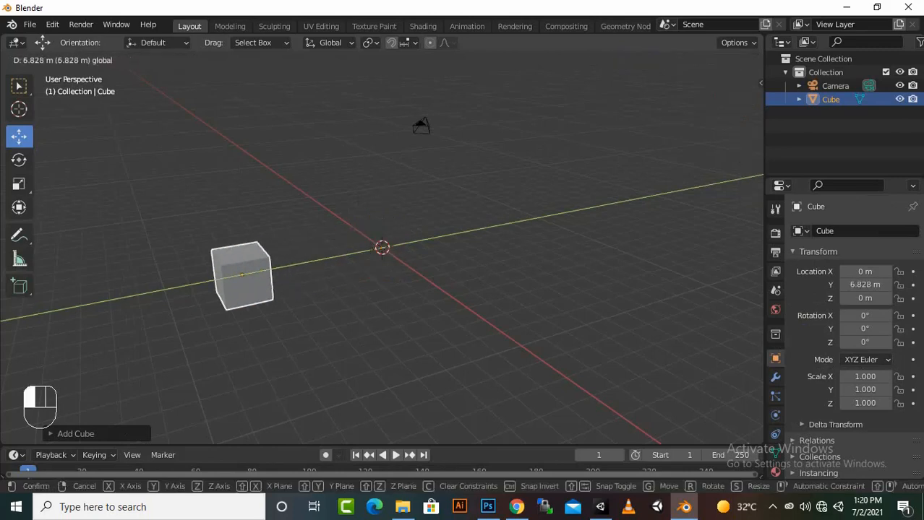
key("shift+s")
- Add a mesh cone and move it along the Y axis to about -5.7 m
key("shift+a")
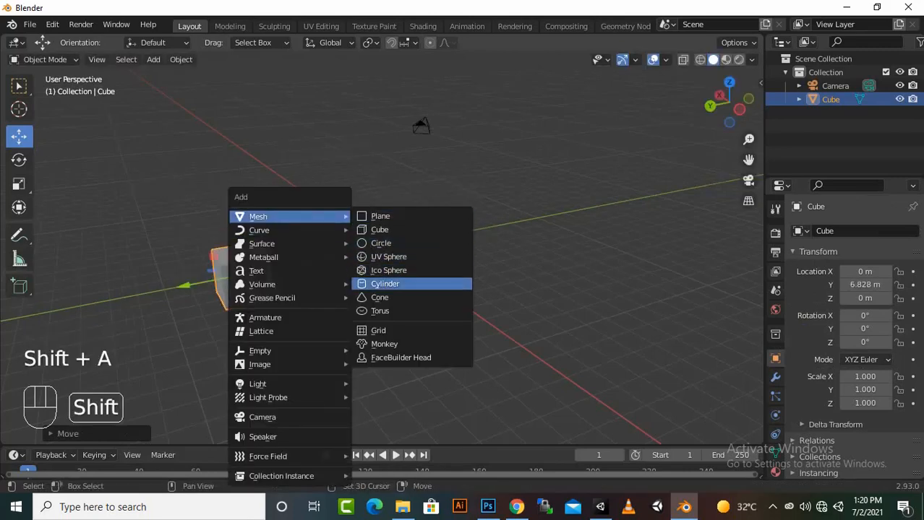
left_click(380, 297)
left_click_drag(333, 257, 427, 239)
scroll(382, 248, "up", 1)
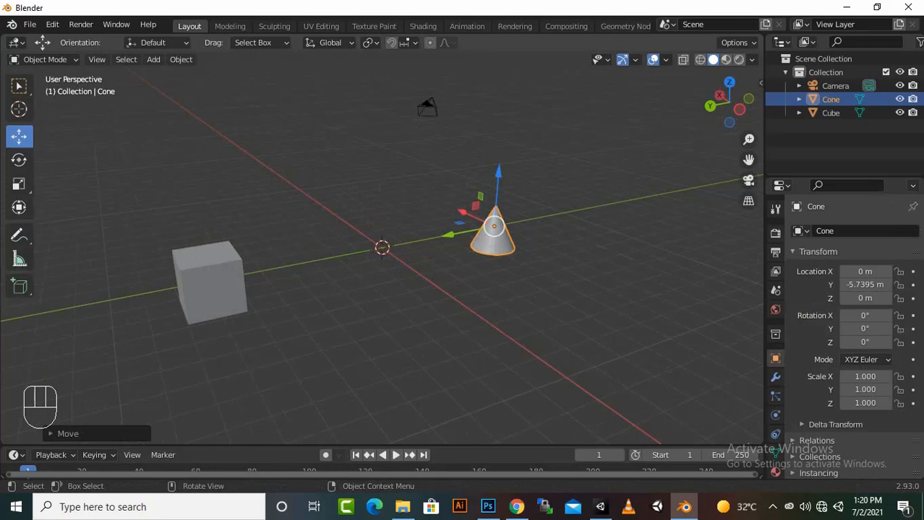
- Look through the drag selection modes and the transform orientations, keeping the Global orientation
left_click(260, 43)
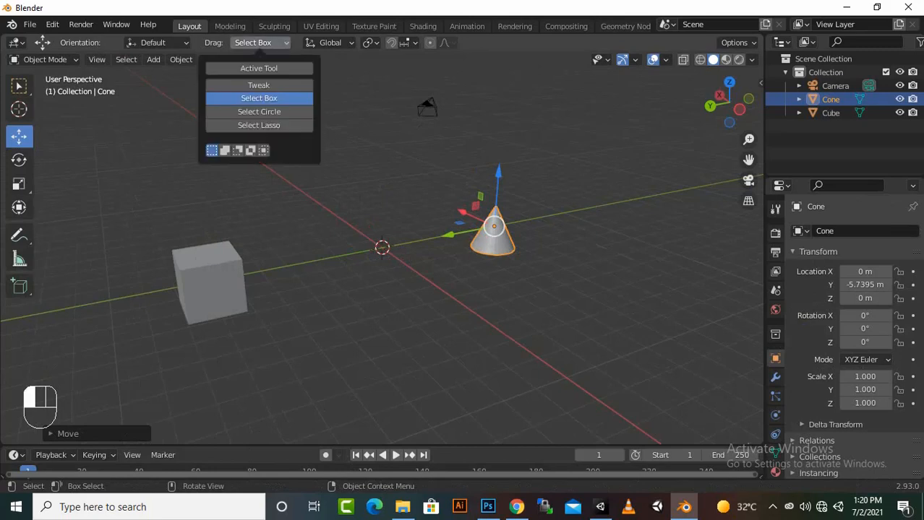
mouse_move(330, 42)
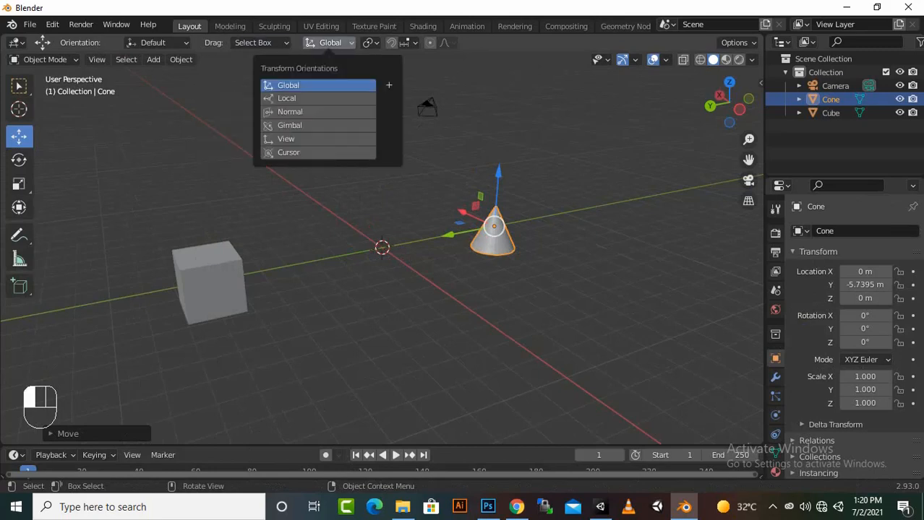
mouse_move(260, 43)
left_click(317, 85)
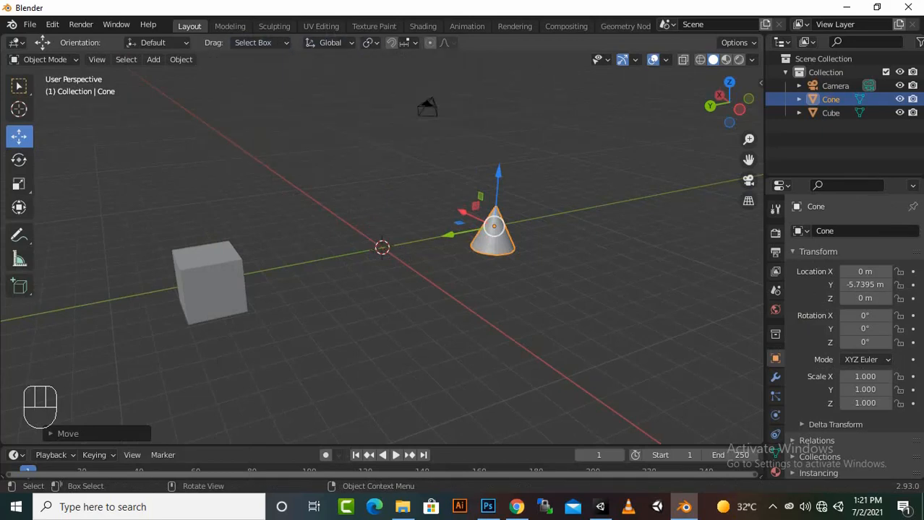
- Rotate the cone freely to about -55° on X, 36° on Y and 8.6° on Z
scroll(382, 248, "up", 3)
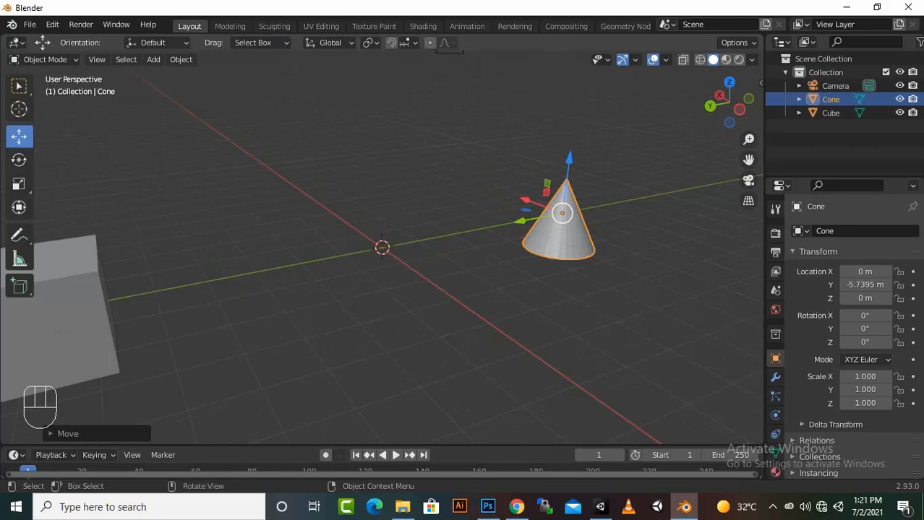
key("r")
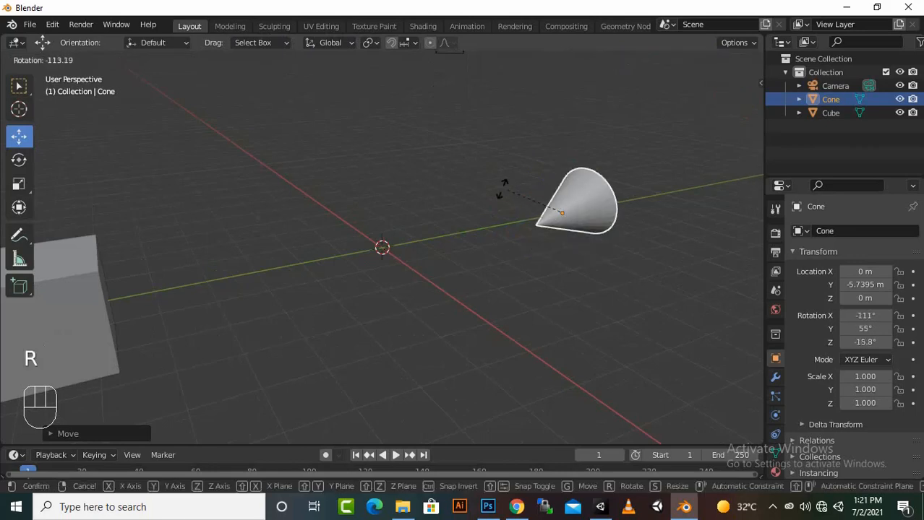
left_click(543, 162)
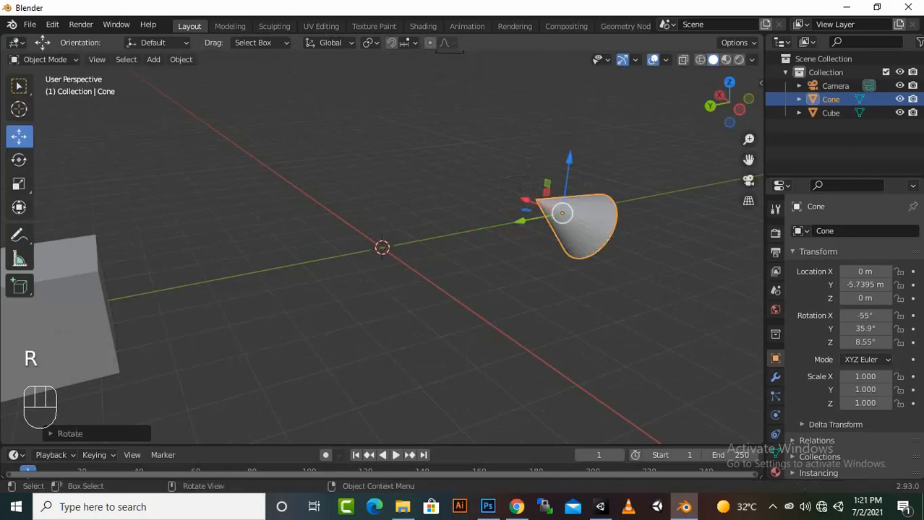
- Try the Local and Cursor transform orientations on the cone, and set the orientation back to Global
left_click(329, 42)
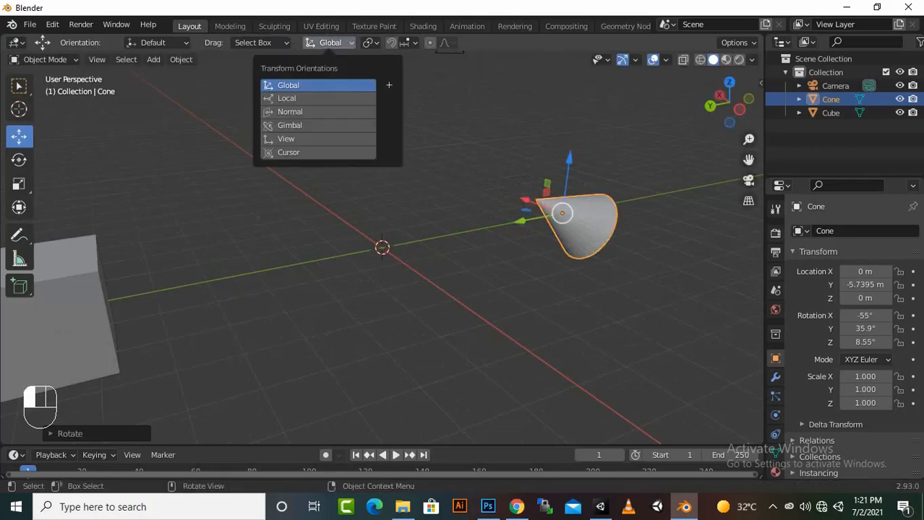
left_click(318, 98)
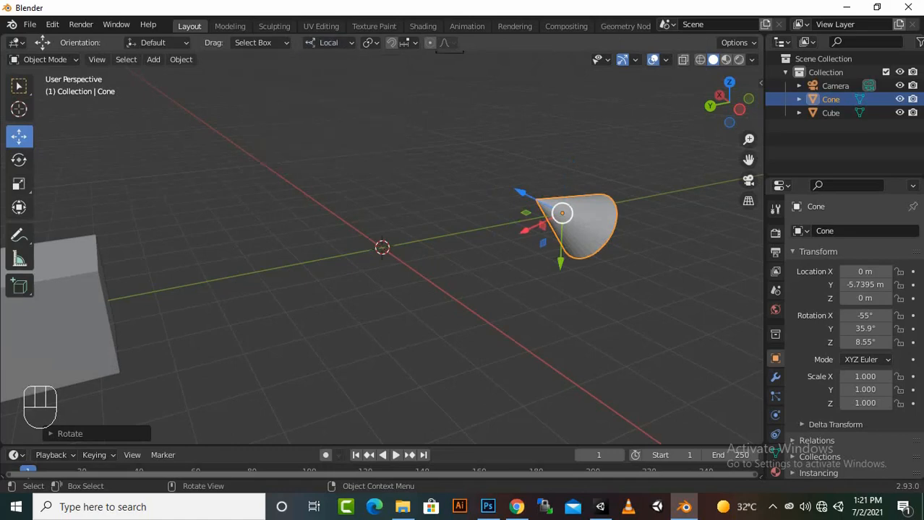
left_click(328, 42)
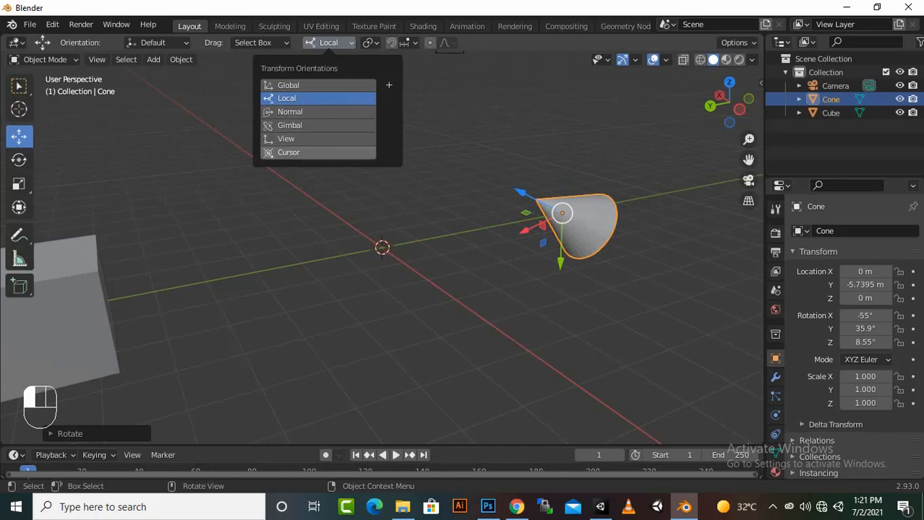
left_click(304, 152)
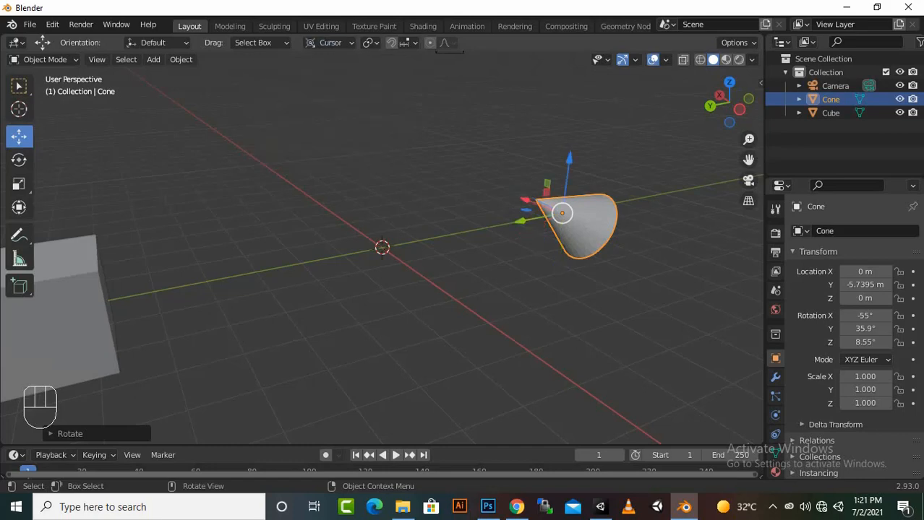
key("alt+a")
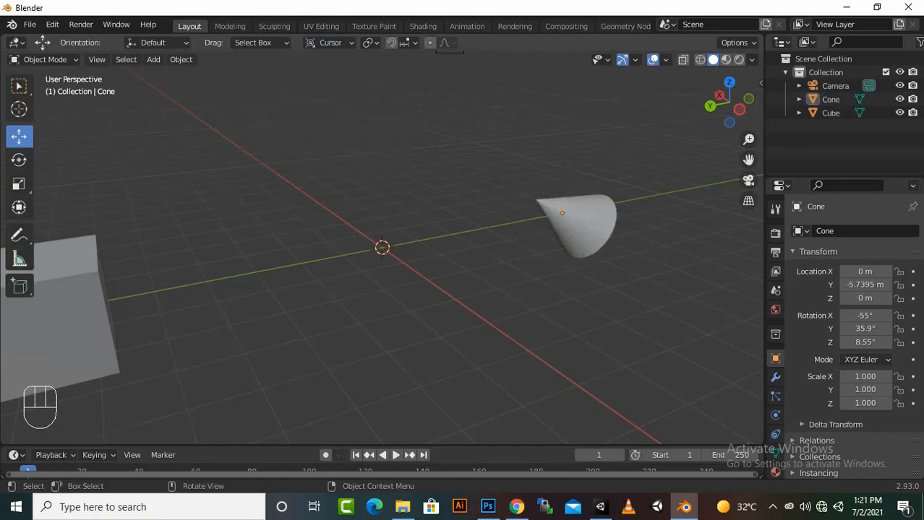
left_click(562, 213)
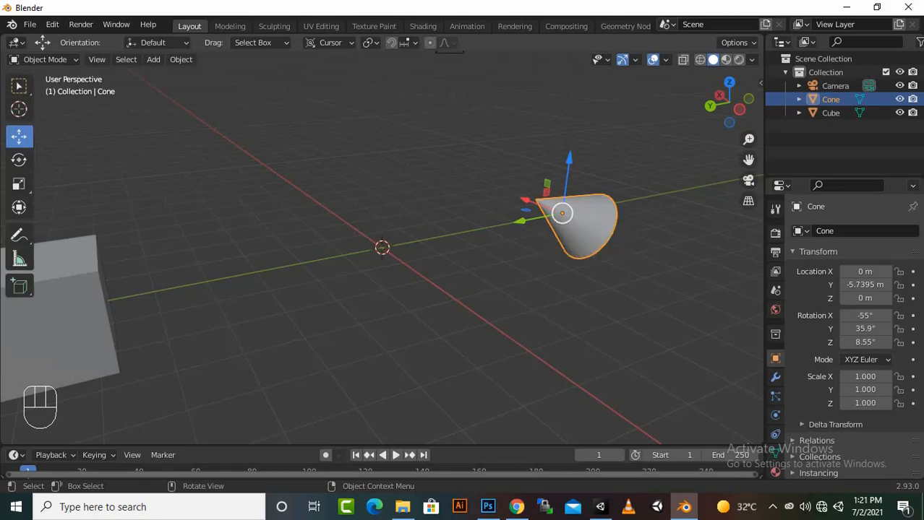
left_click(330, 43)
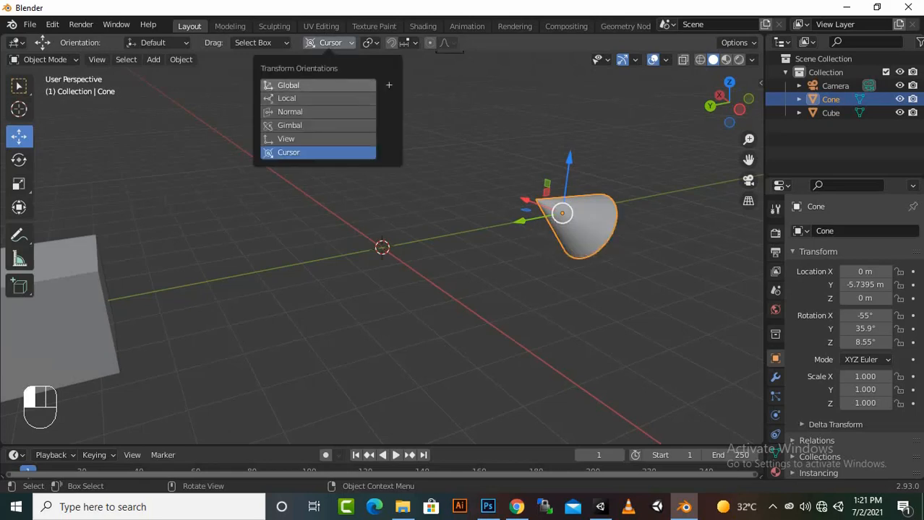
left_click(317, 86)
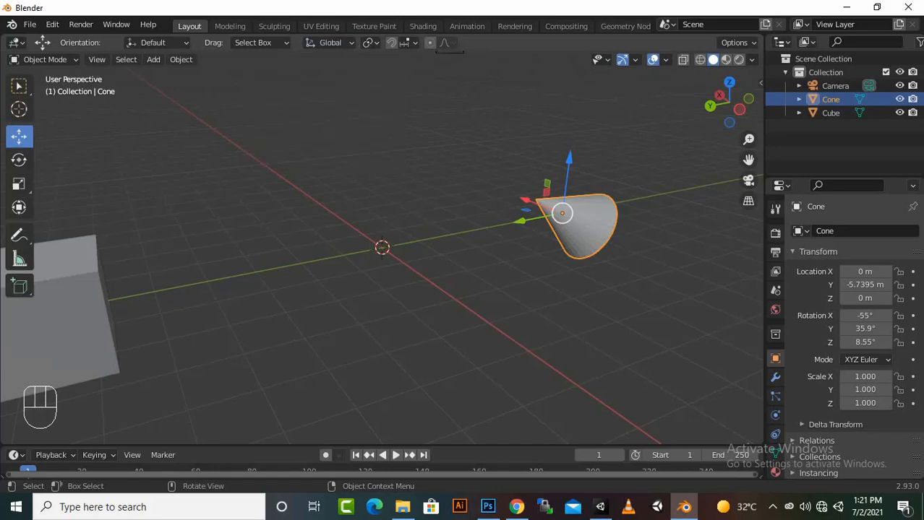
- Add the cube to the cone's selection and rotate both freely, bringing the cube to about -9.3° on X, 5.3° on Y and 3.8° on Z
left_click(368, 43)
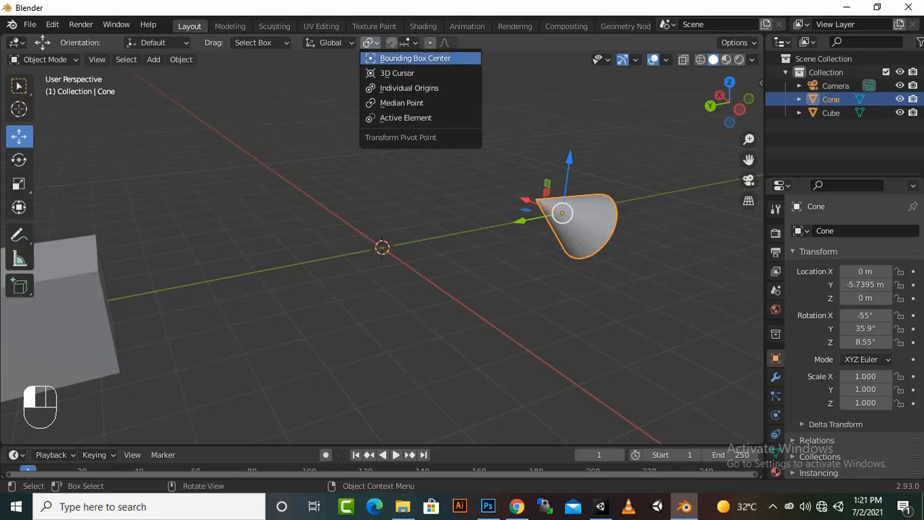
left_click(404, 117)
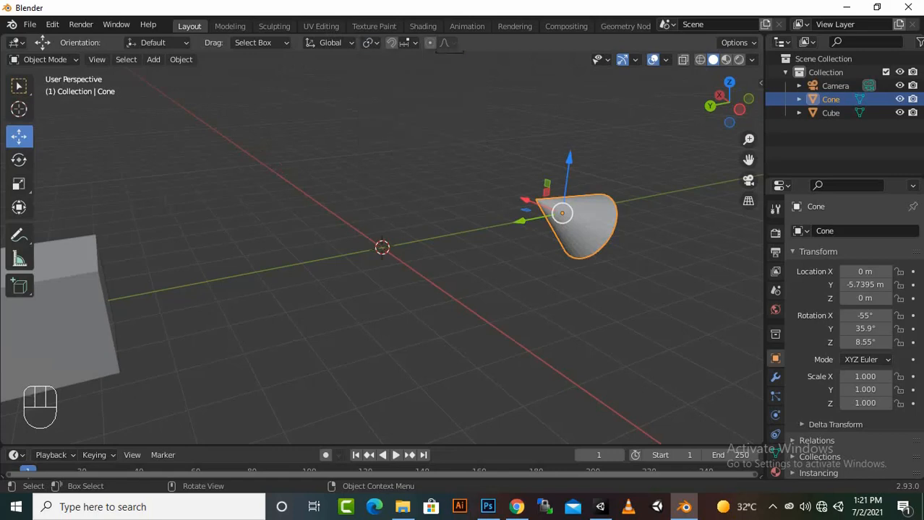
scroll(381, 249, "down", 2)
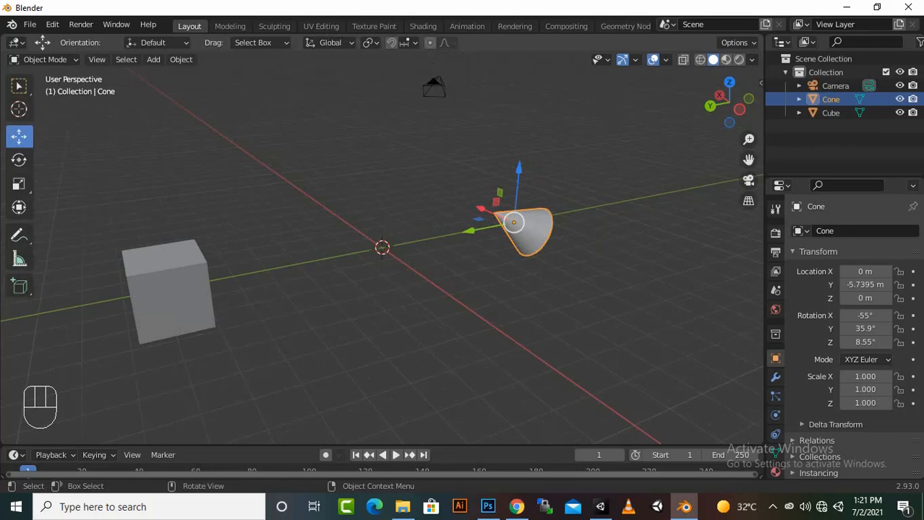
key("shift")
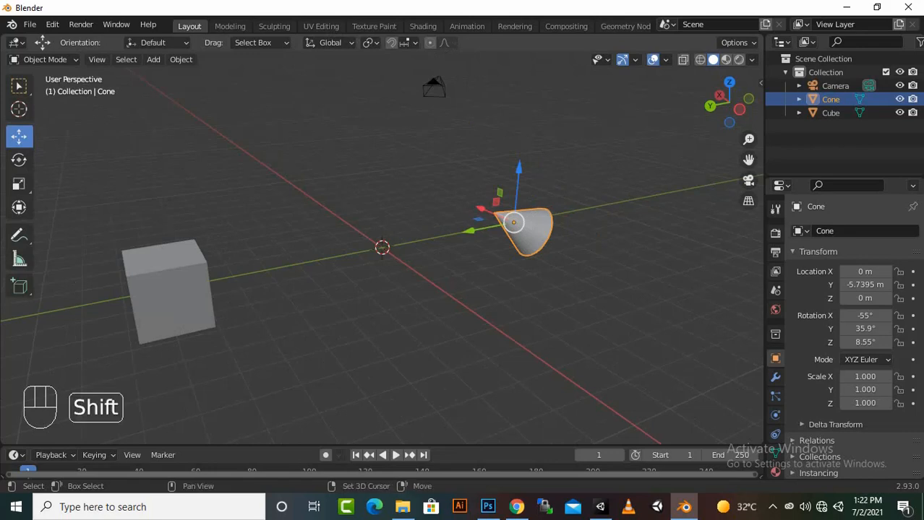
left_click(167, 289, "shift")
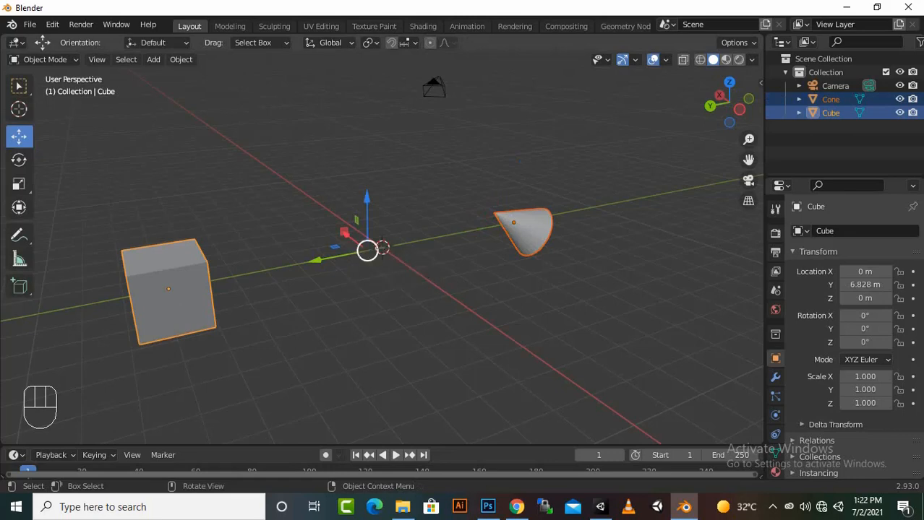
key("r")
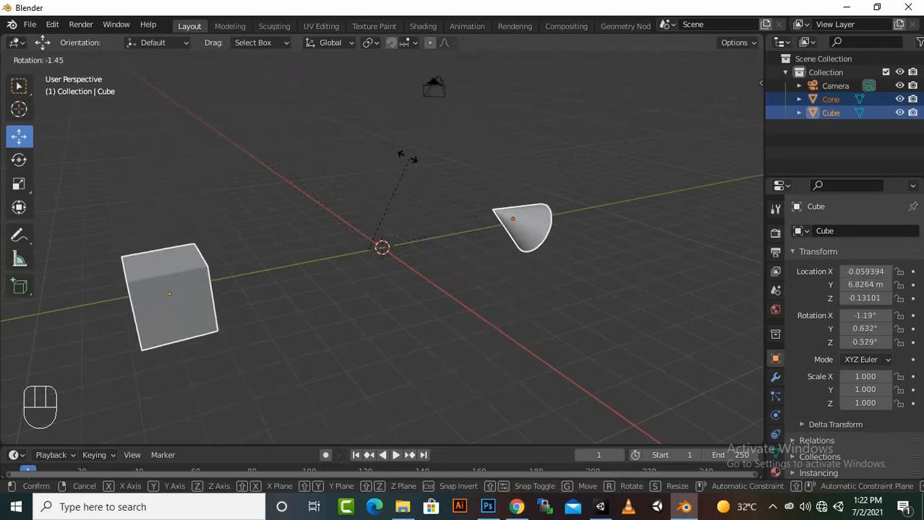
left_click(386, 165)
- Set the orientation to Local and rotate both objects freely, bringing the cube to about 11.4° on X, -5.3° on Y and -5.5° on Z
left_click(329, 42)
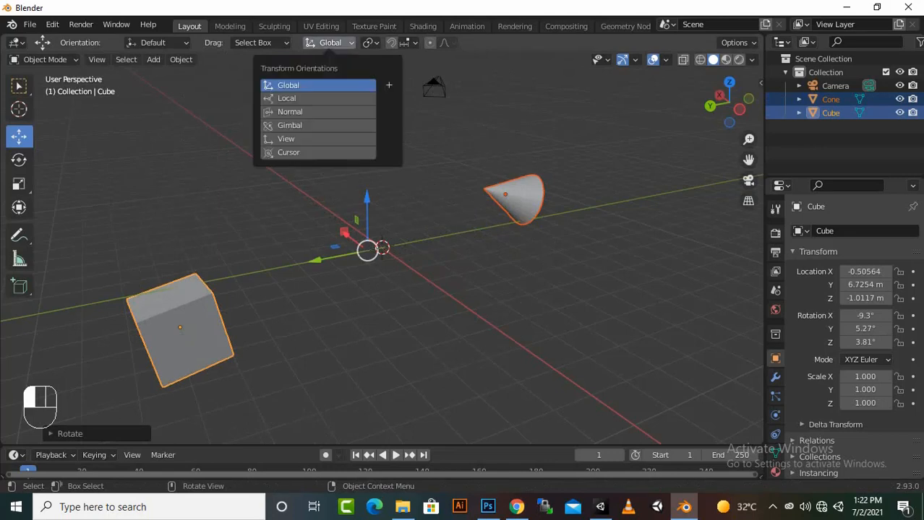
left_click(318, 98)
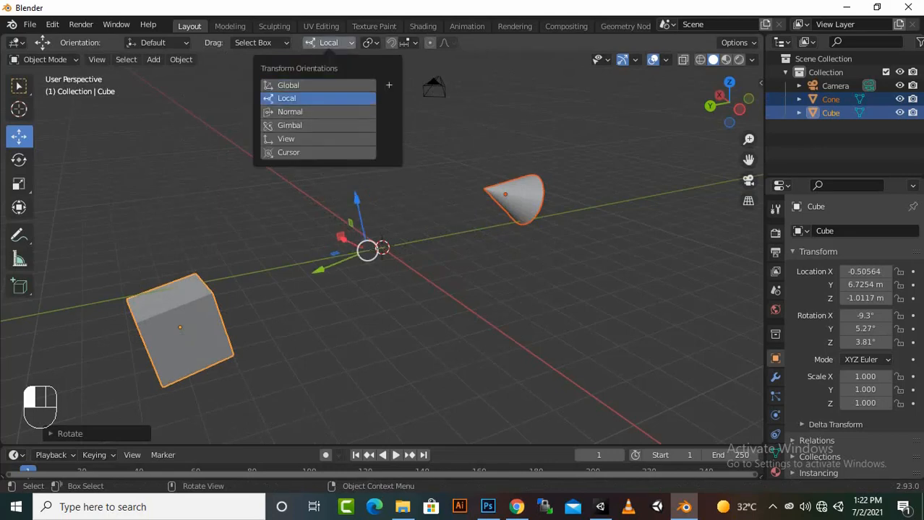
key("r")
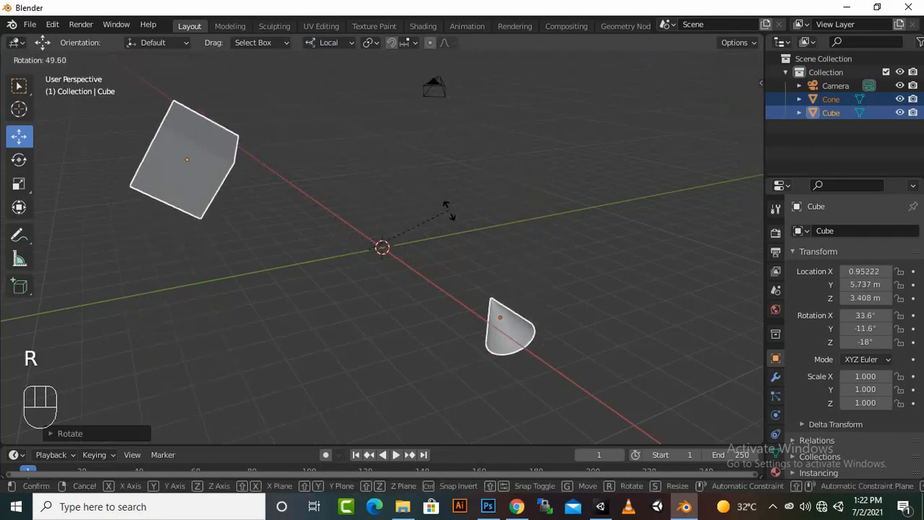
left_click(408, 147)
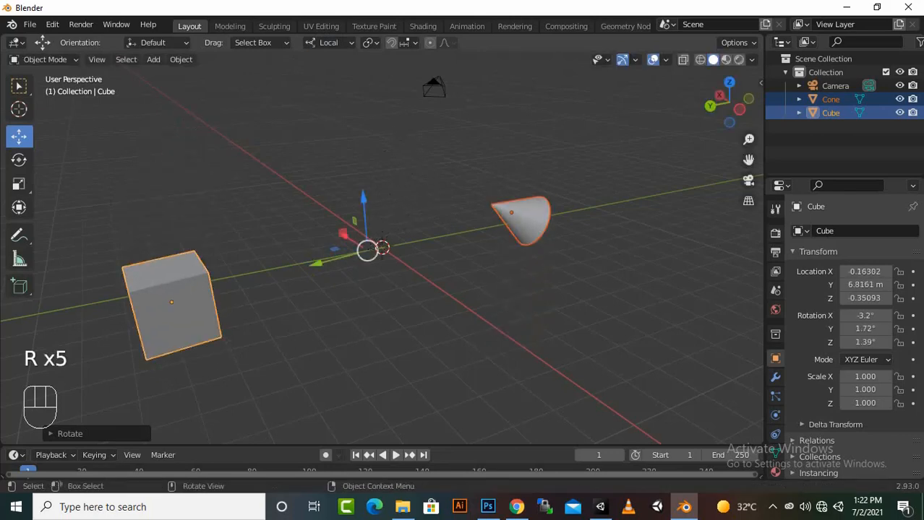
key("r")
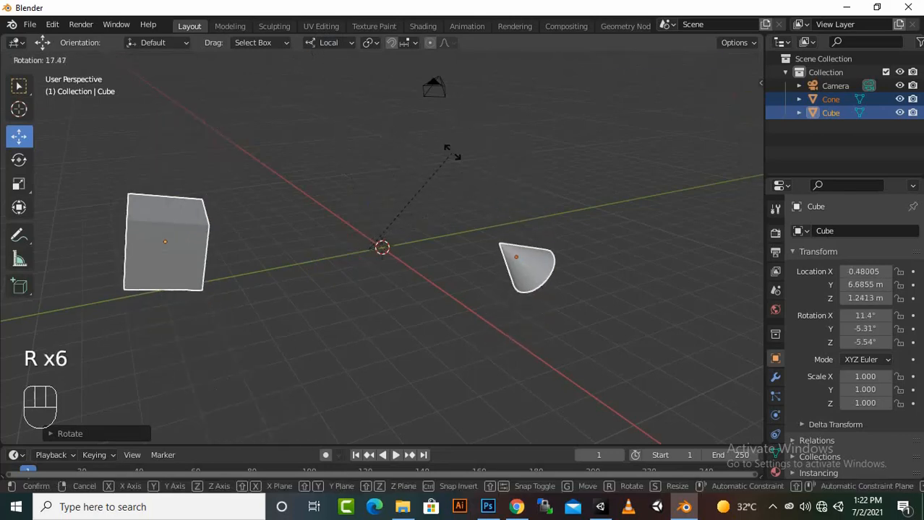
left_click(451, 152)
- Try the Normal transform orientation on the two selected objects, and set the orientation back to Global
left_click(328, 42)
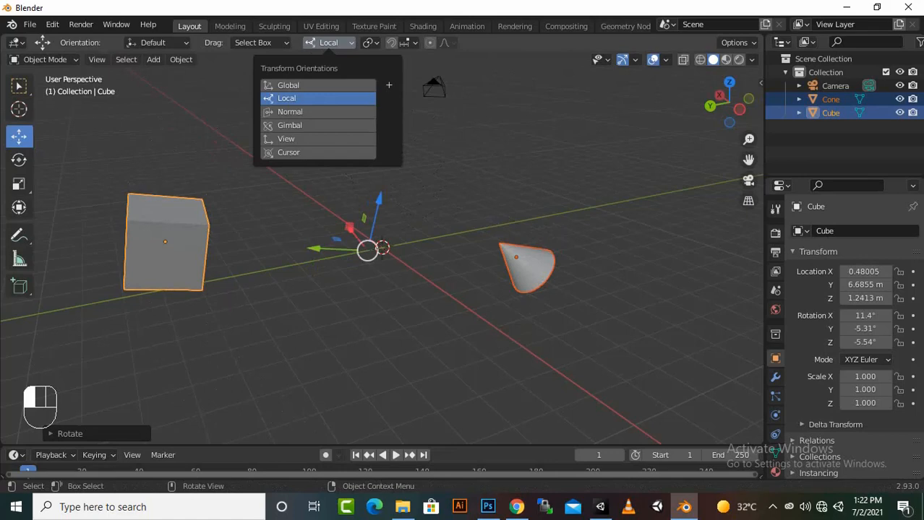
left_click(296, 112)
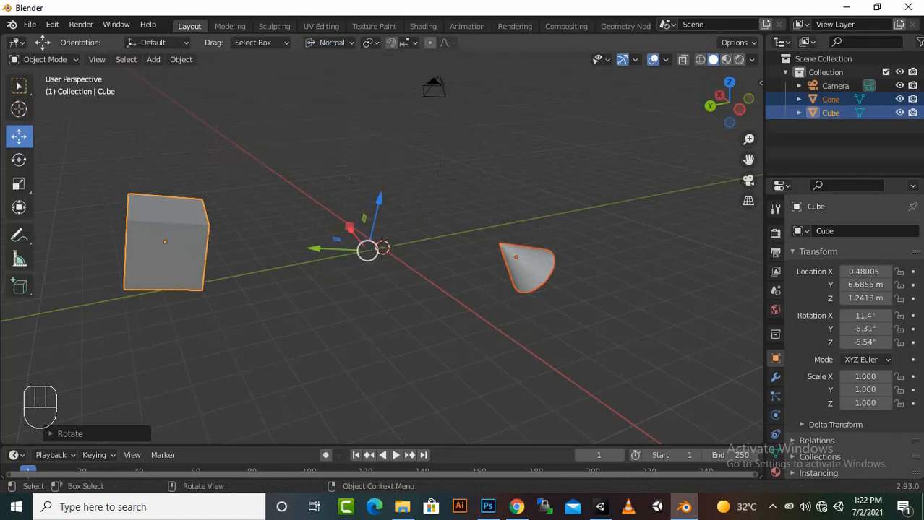
left_click(329, 42)
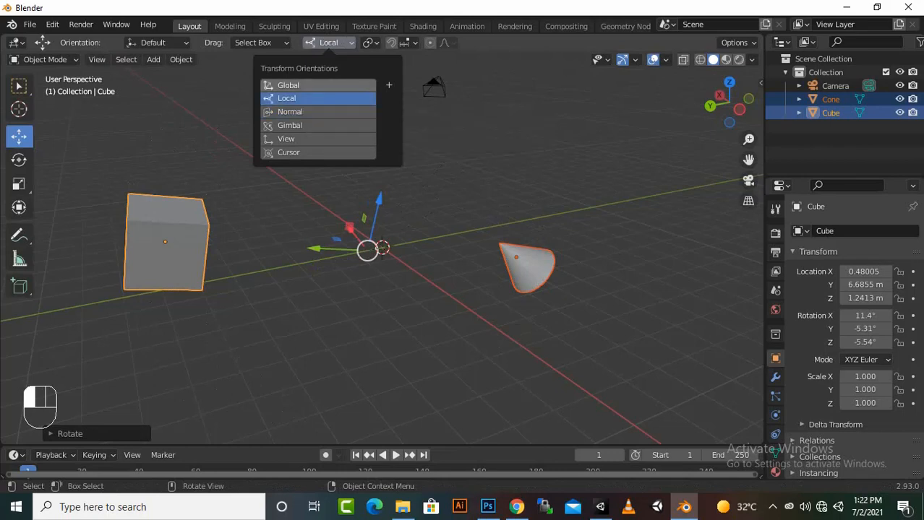
left_click(303, 85)
- Look through the snapping, transform pivot point and drag selection options
mouse_move(409, 43)
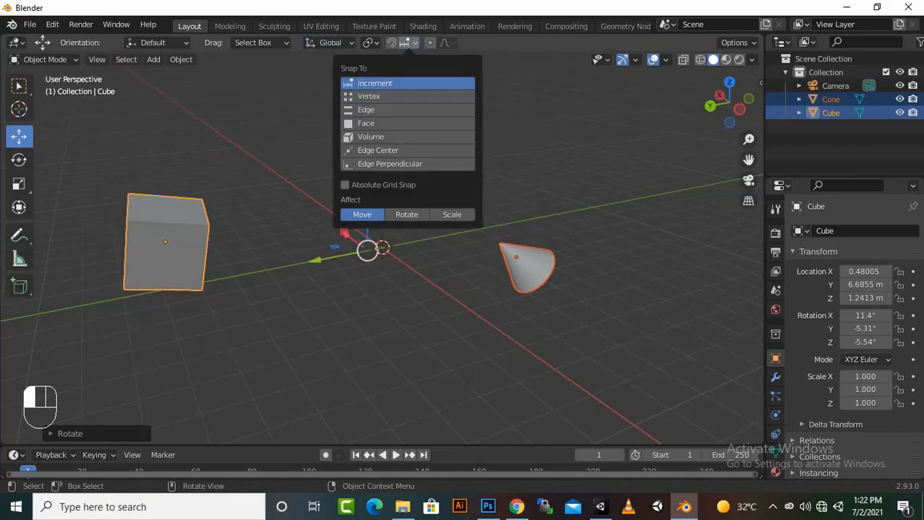
mouse_move(369, 42)
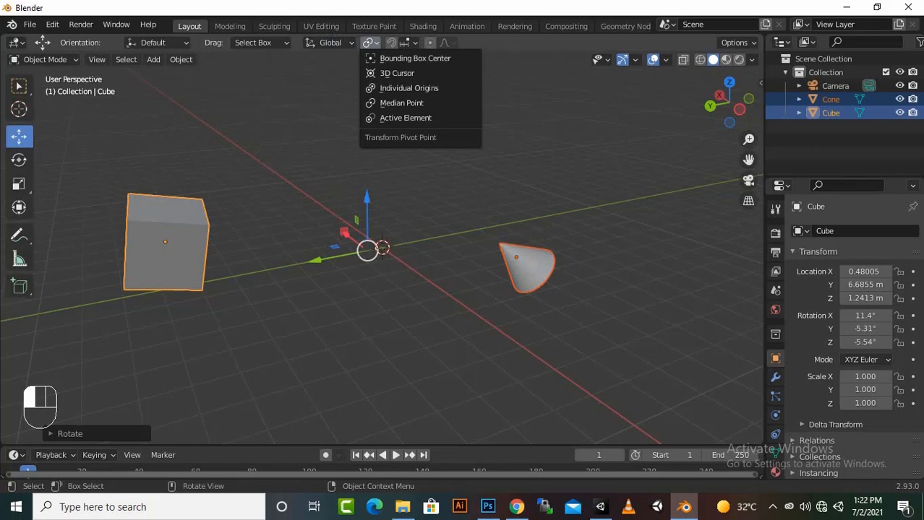
left_click(260, 43)
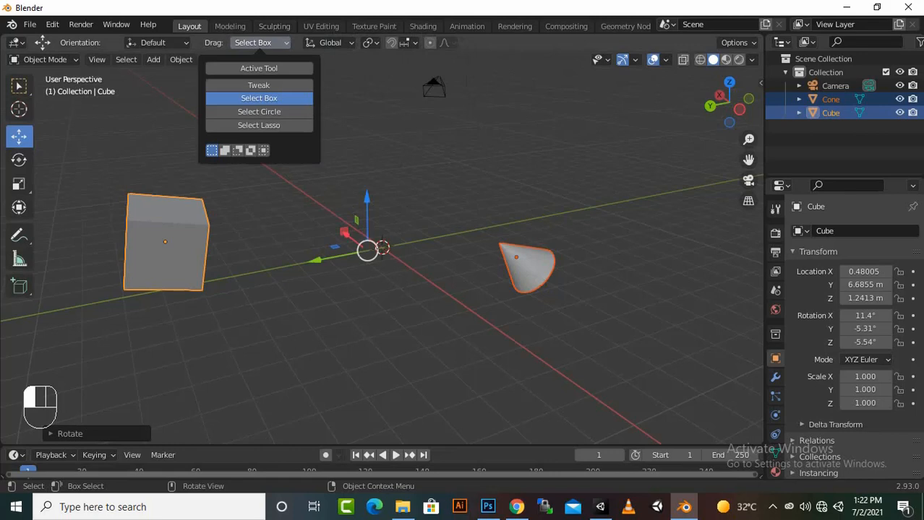
- Set the orientation to Local and rotate only the cone freely to about -49.6° on X, 32.6° on Y and 9.4° on Z
left_click(330, 43)
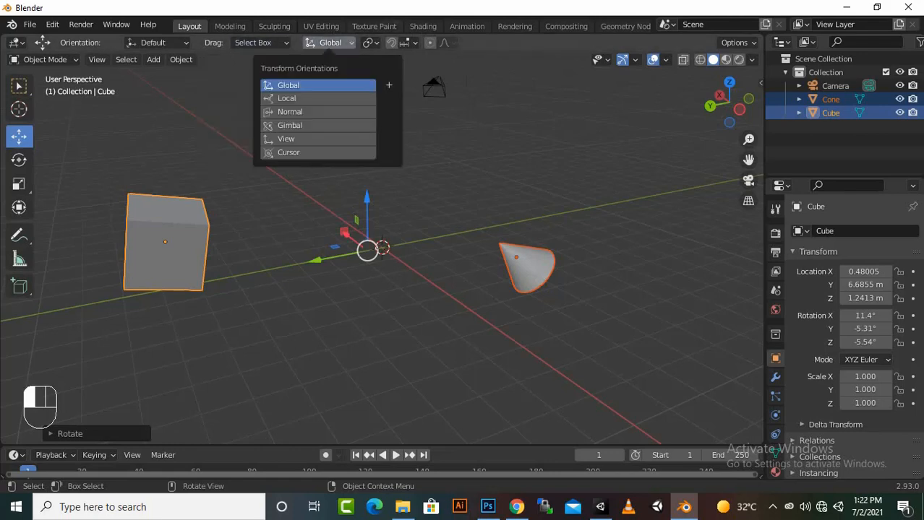
left_click(288, 98)
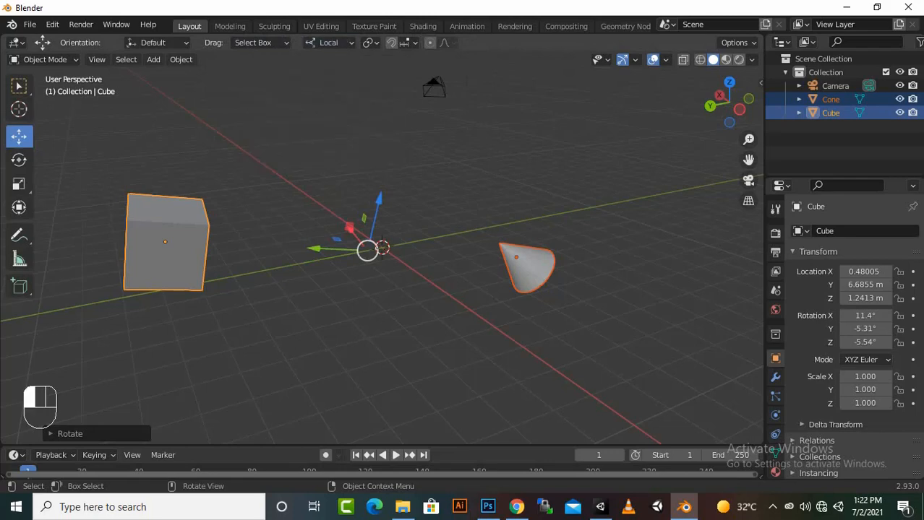
left_click(524, 269)
key("r")
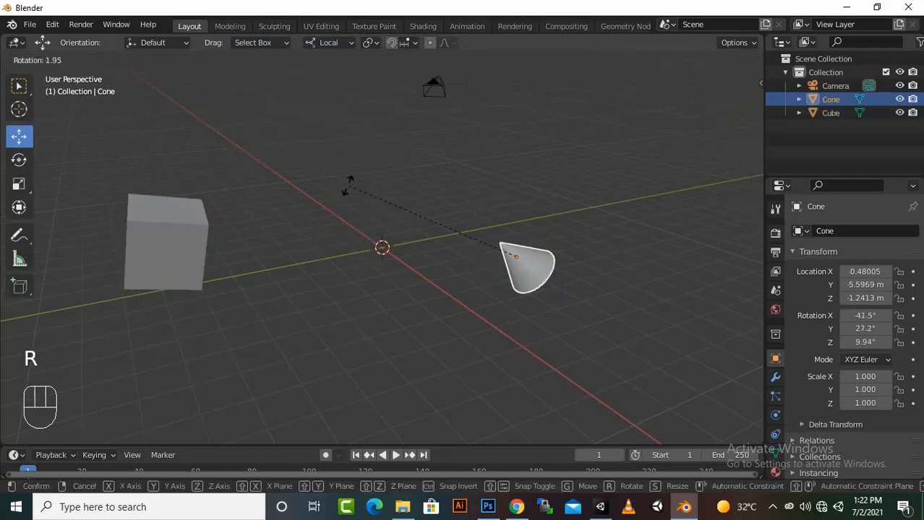
left_click(346, 216)
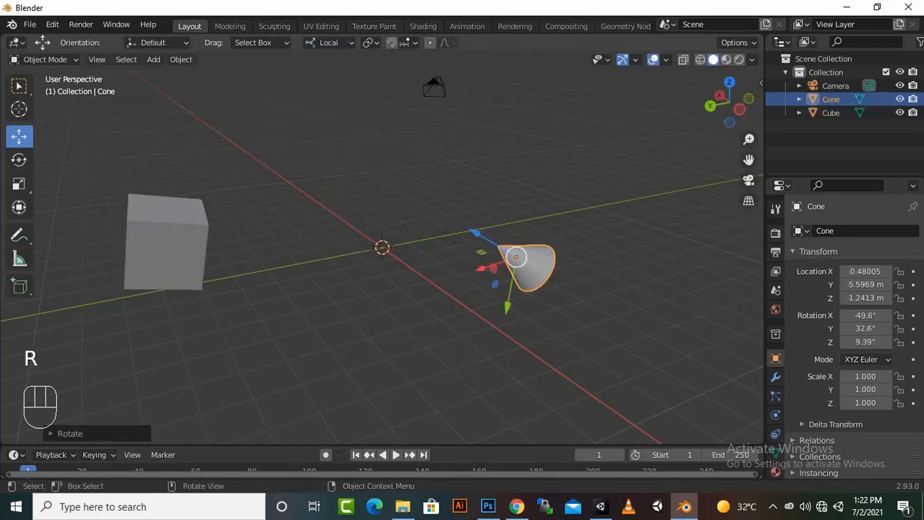
- Add the cube to the selection and rotate both objects freely, leaving the cube at about 11.5° on X, -5.3° on Y and -5.6° on Z
left_click(166, 242, "shift")
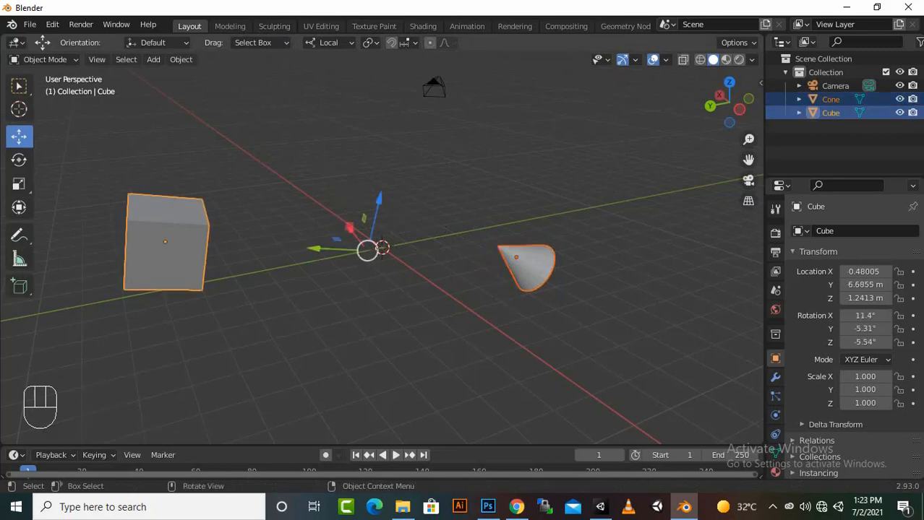
key("r")
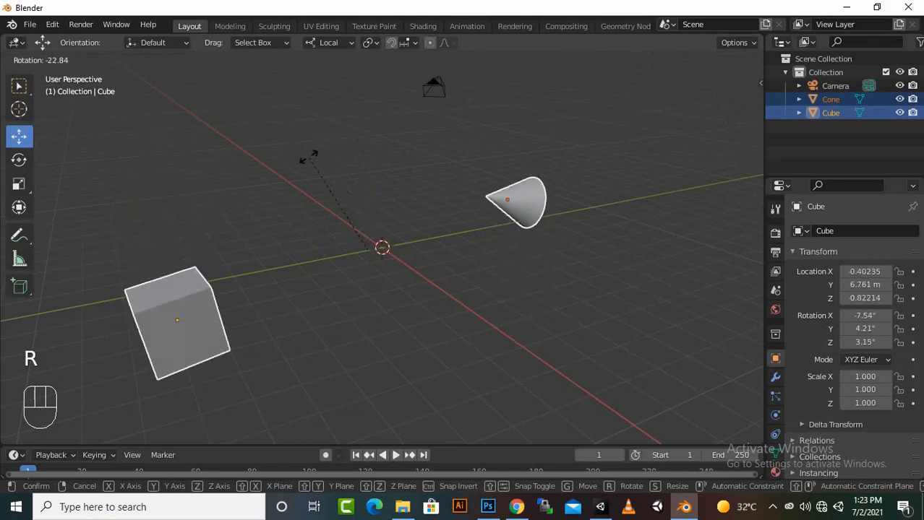
left_click(348, 146)
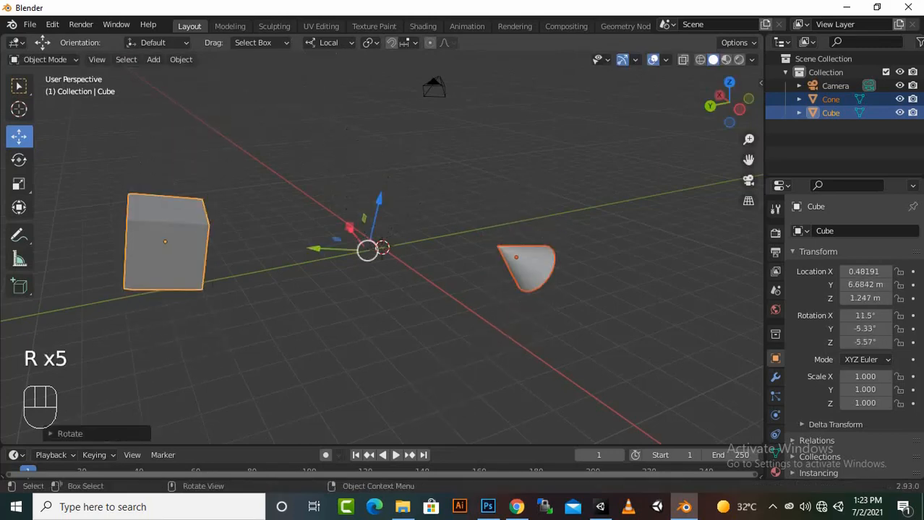
- Set the orientation to Cursor and rotate both objects freely, bringing the cube to about 5° on X, -2.5° on Y and -2.3° on Z
left_click(328, 42)
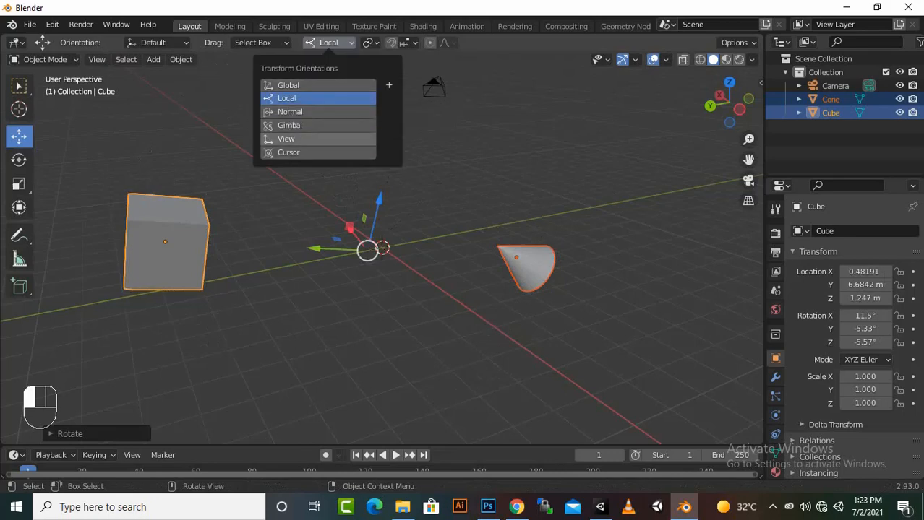
left_click(318, 153)
key("r")
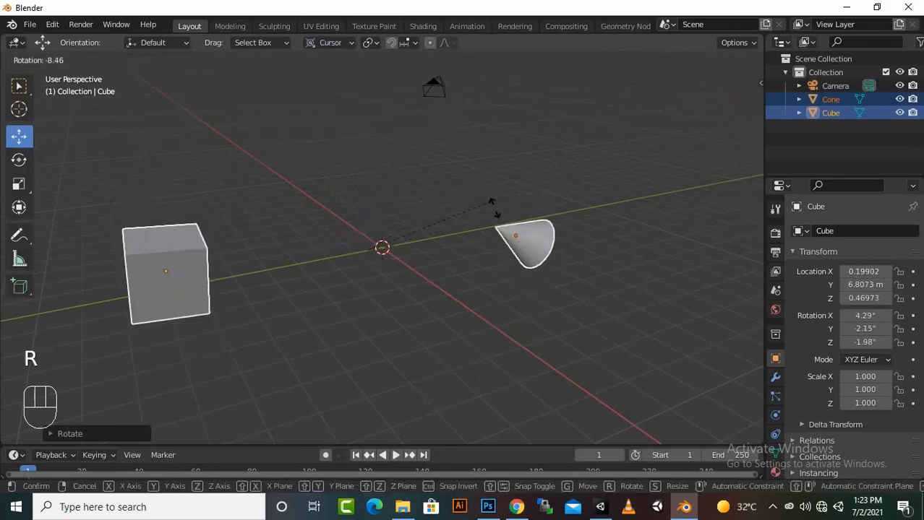
left_click(329, 42)
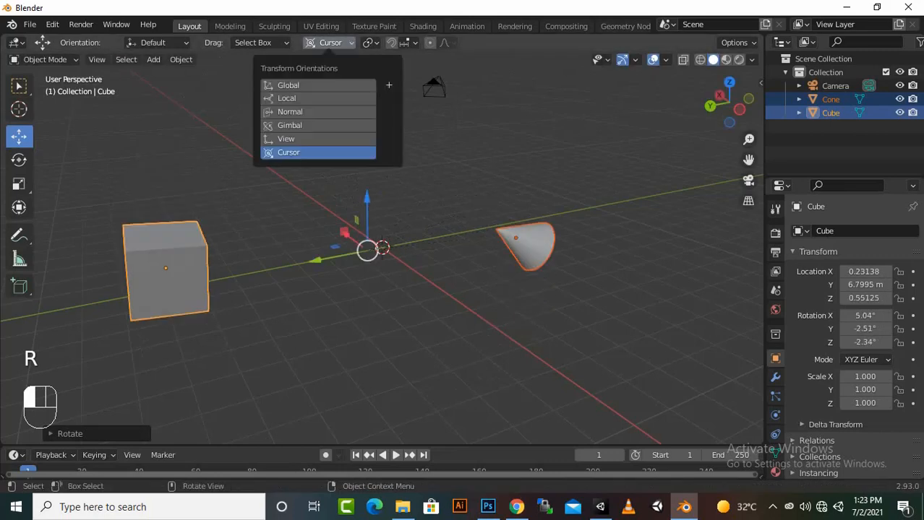
- Set the orientation to Global and the pivot to Median Point, and rotate both objects freely, bringing the cube close to 0° on all axes
left_click(318, 85)
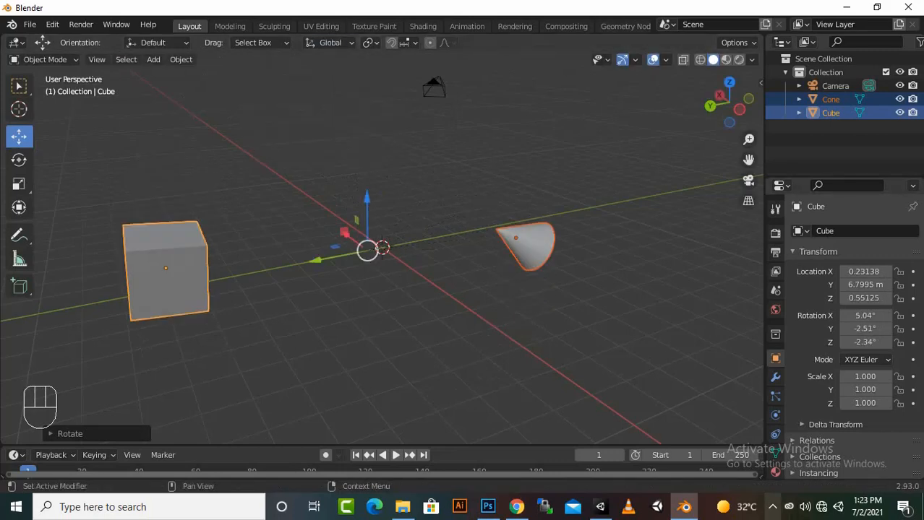
left_click(772, 506)
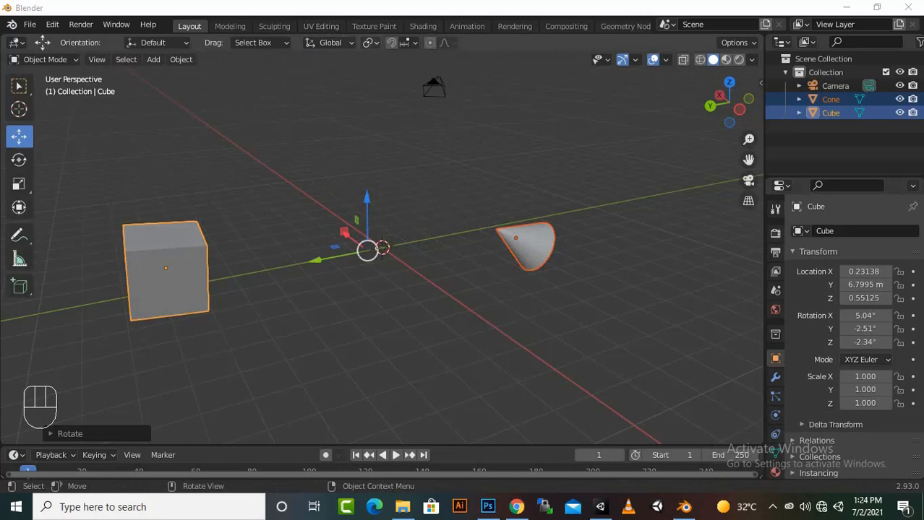
left_click(370, 42)
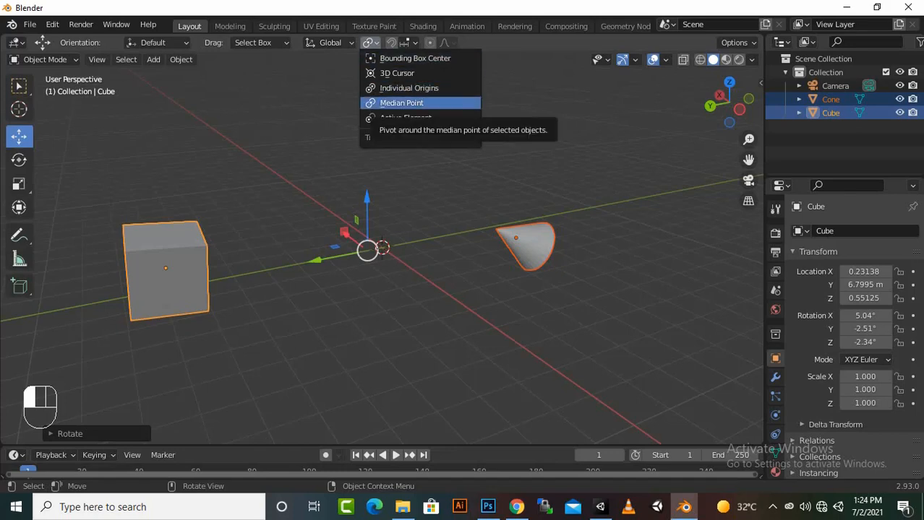
left_click(401, 103)
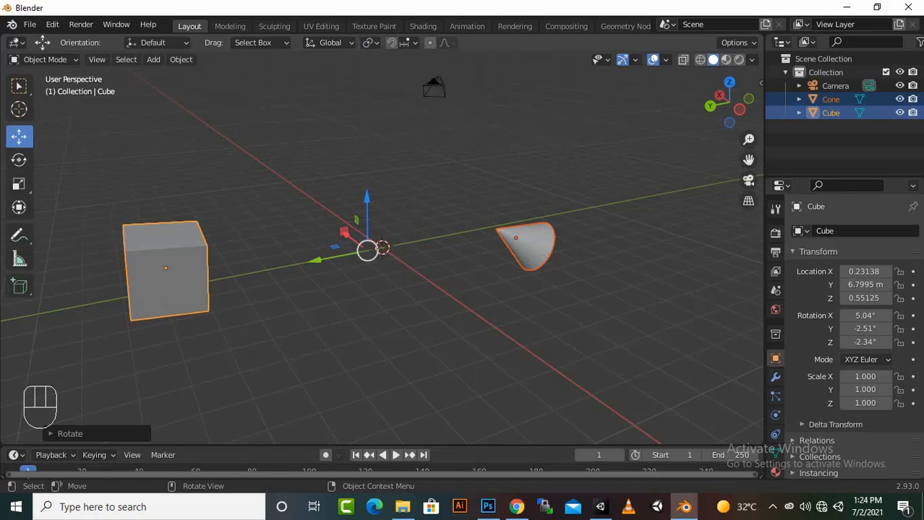
key("r")
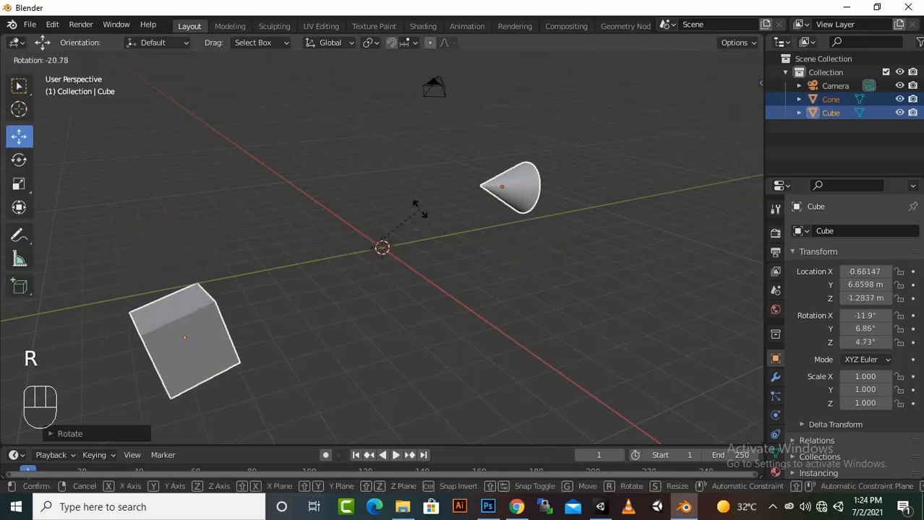
left_click(427, 214)
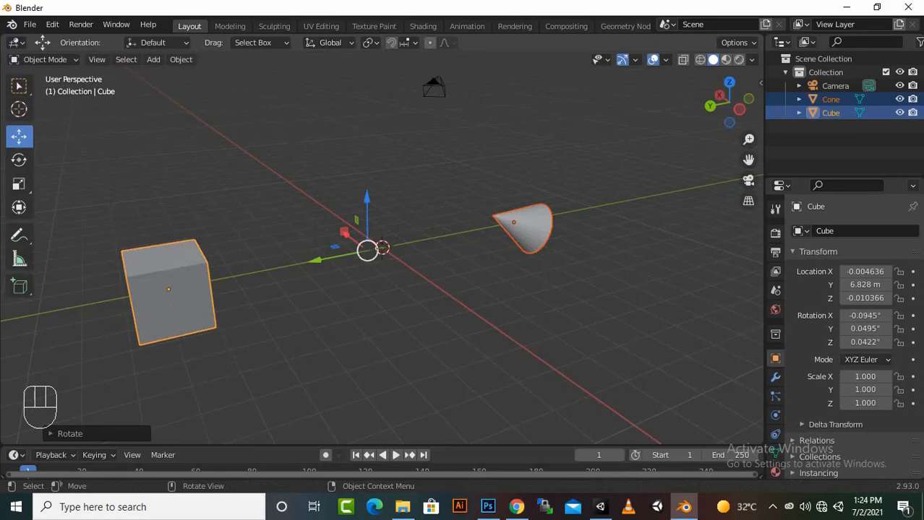
- Rotate both objects about Individual Origins, bringing the cube to about -29.6° X, 18.9° Y and 9.2° Z, and set the pivot back to Median Point
left_click(370, 43)
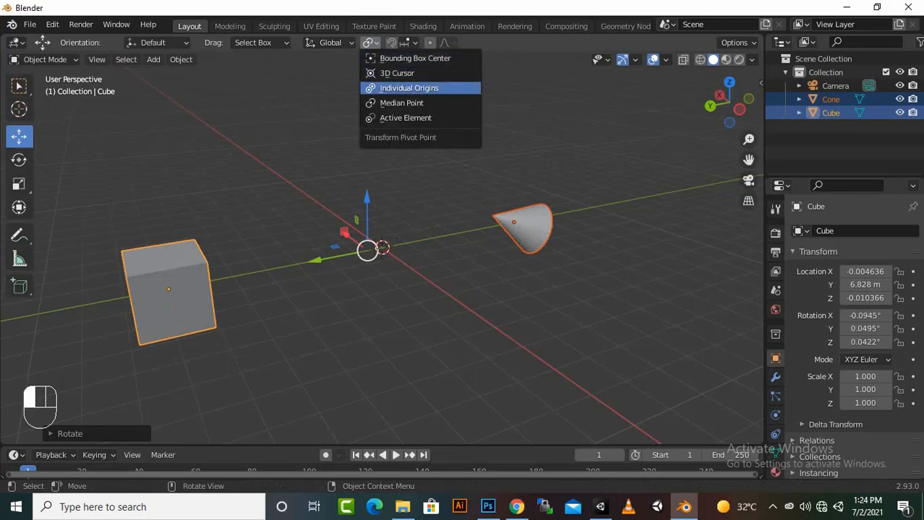
left_click(402, 88)
key("r")
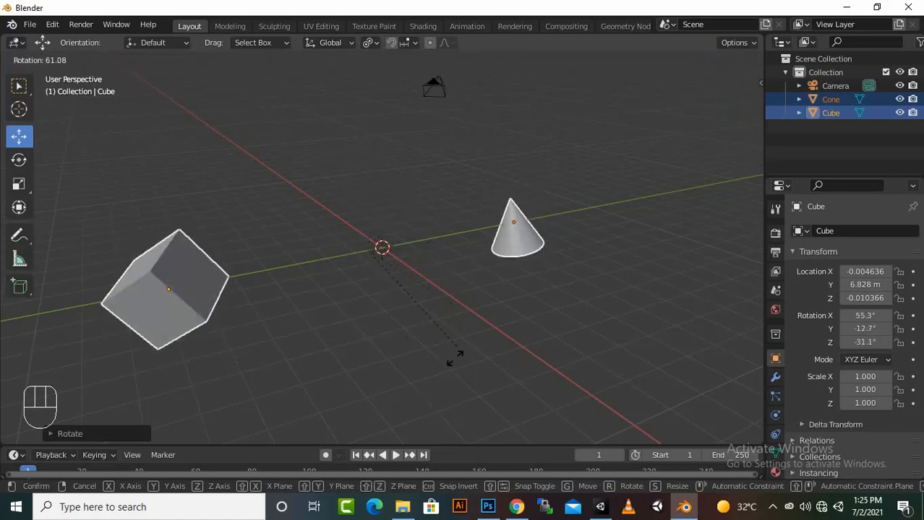
left_click(404, 207)
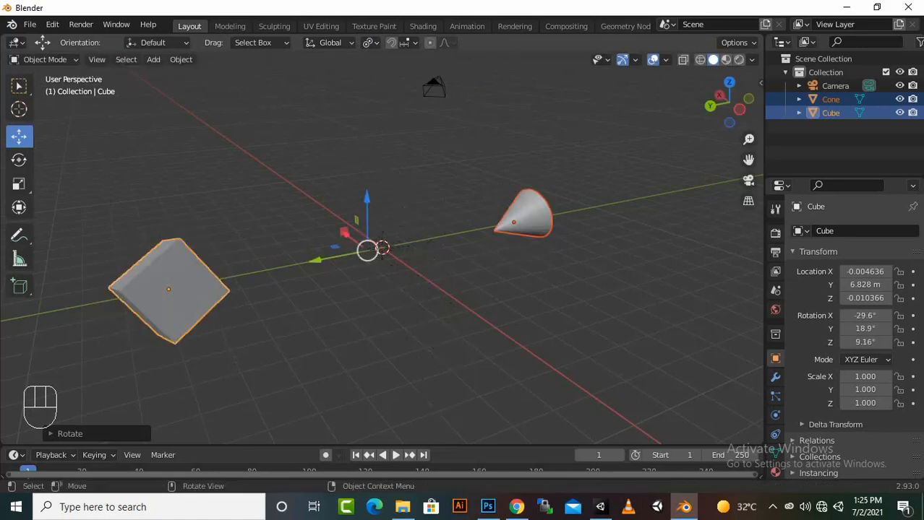
left_click(368, 42)
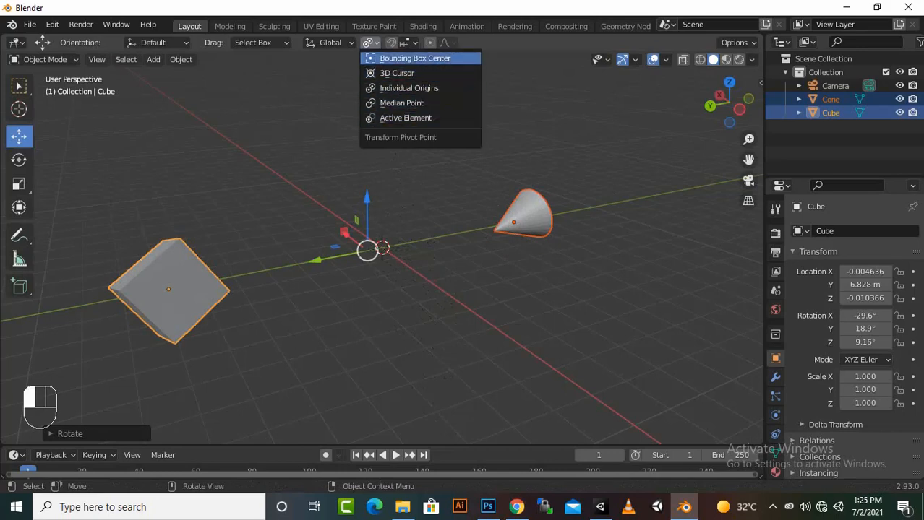
left_click(401, 102)
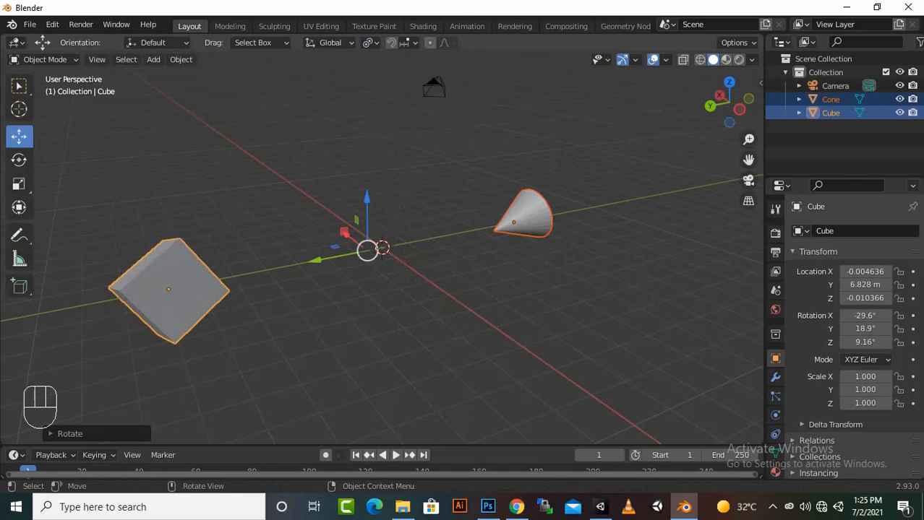
- Delete the cube and the cone from the scene
left_click(433, 304)
left_click(524, 217)
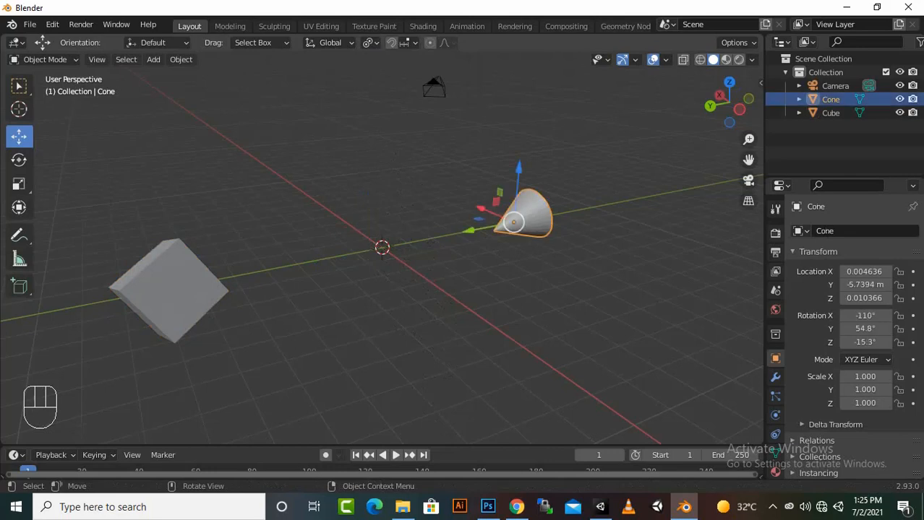
left_click(433, 304)
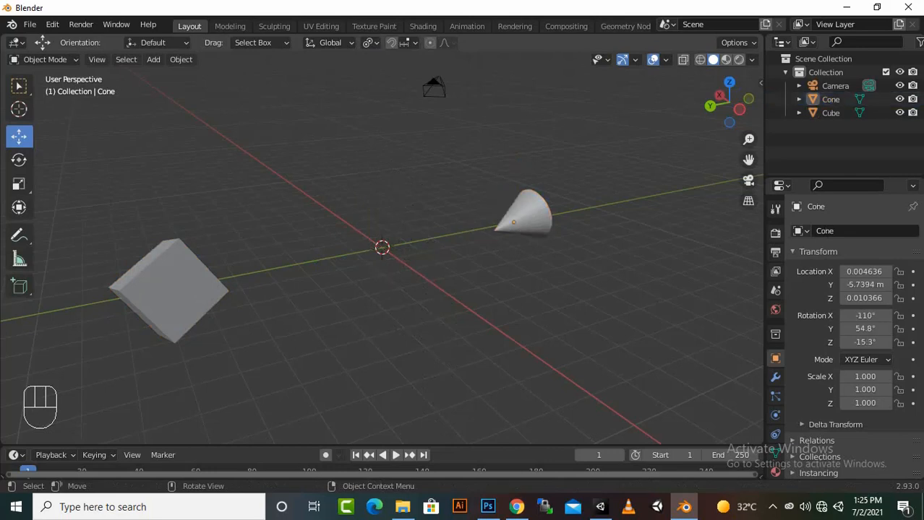
left_click(168, 289)
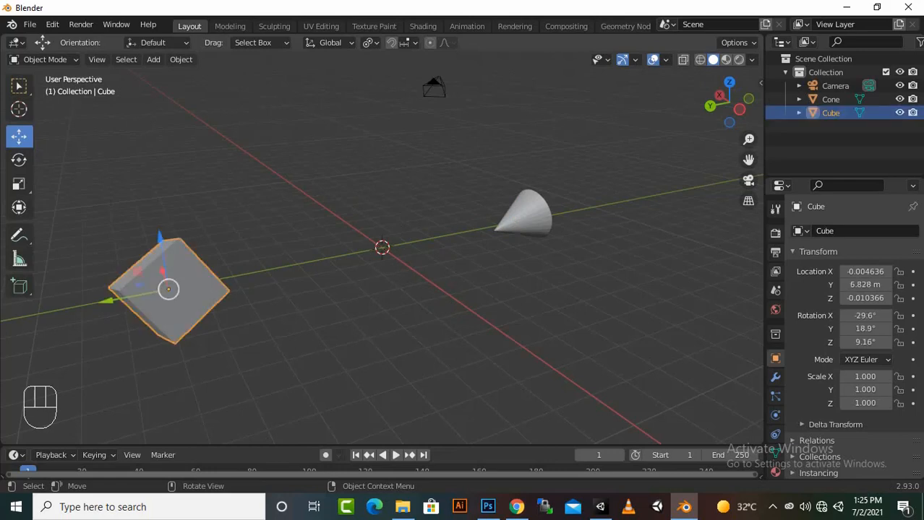
key("Delete")
left_click(523, 213)
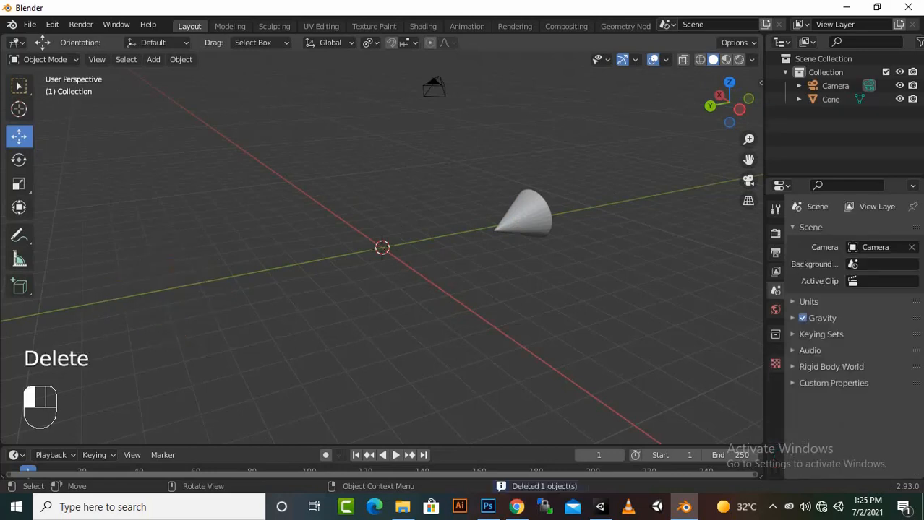
key("Delete")
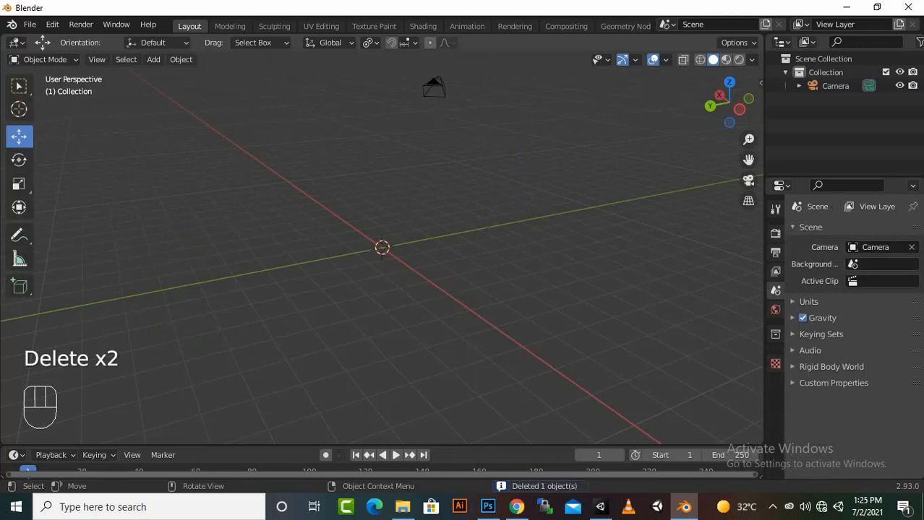
- Add a plane mesh at the world origin
key("shift")
key("shift+a")
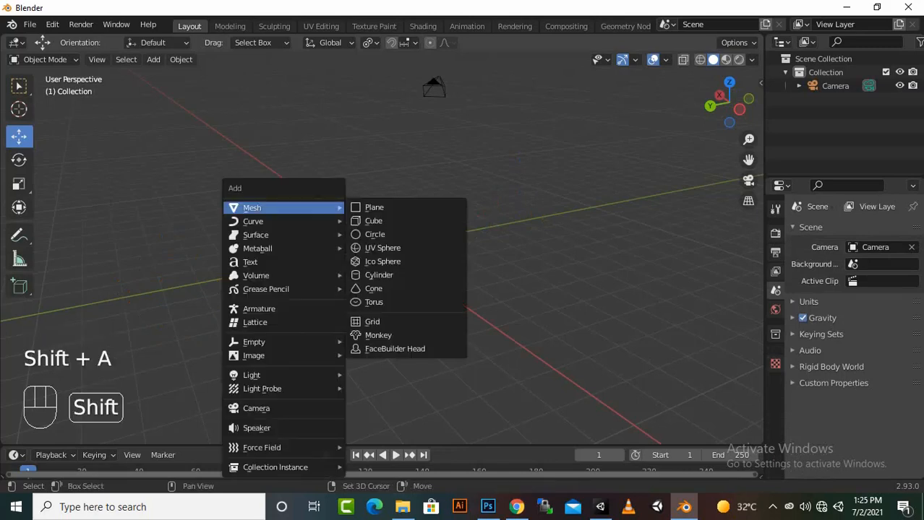
left_click(373, 208)
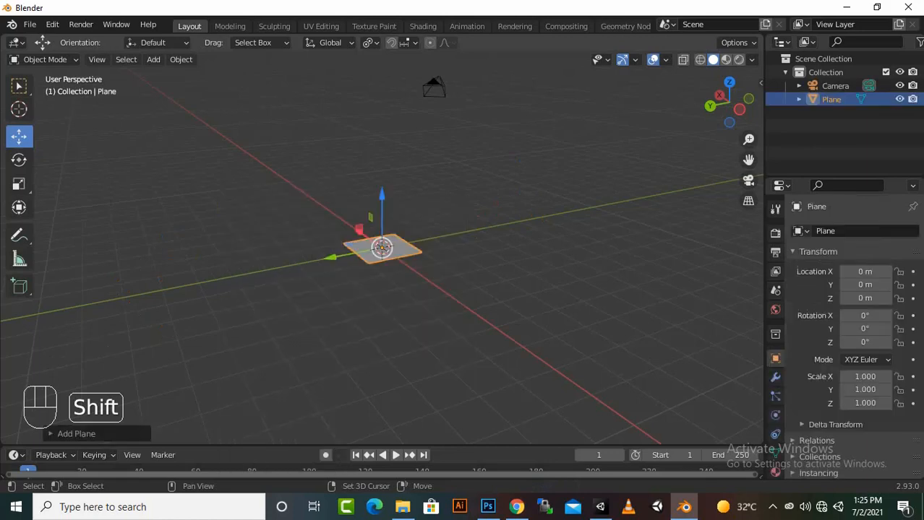
scroll(382, 250, "up", 5)
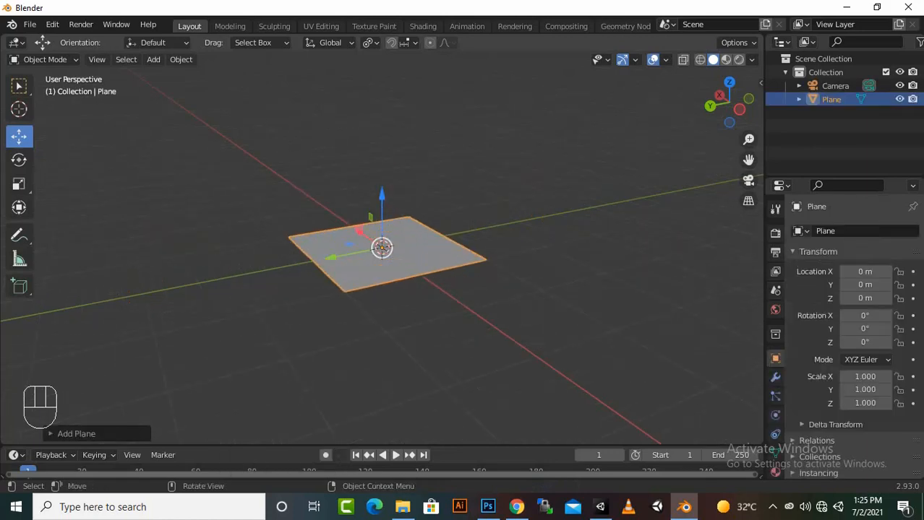
- Set the new plane's size to about 2.62 m with World alignment and deselect it
left_click(72, 434)
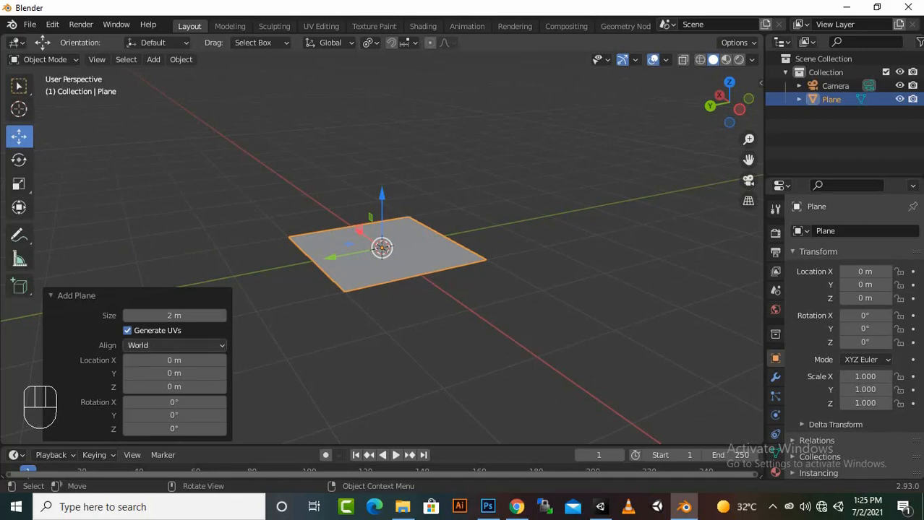
left_click(173, 345)
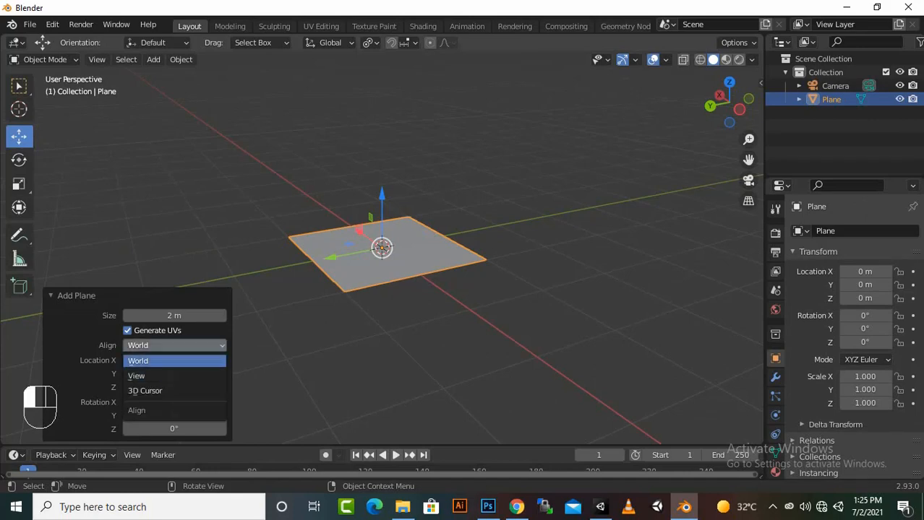
left_click(174, 361)
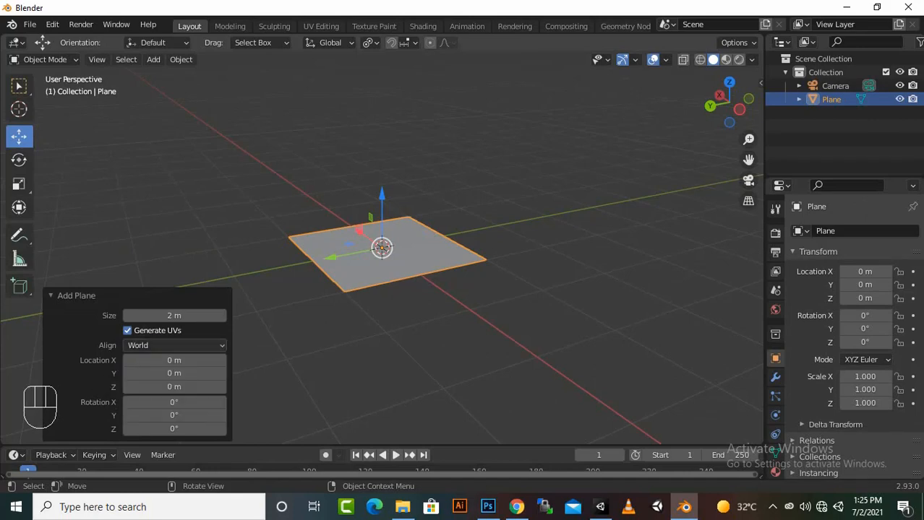
left_click_drag(173, 315, 219, 315)
left_click(173, 315)
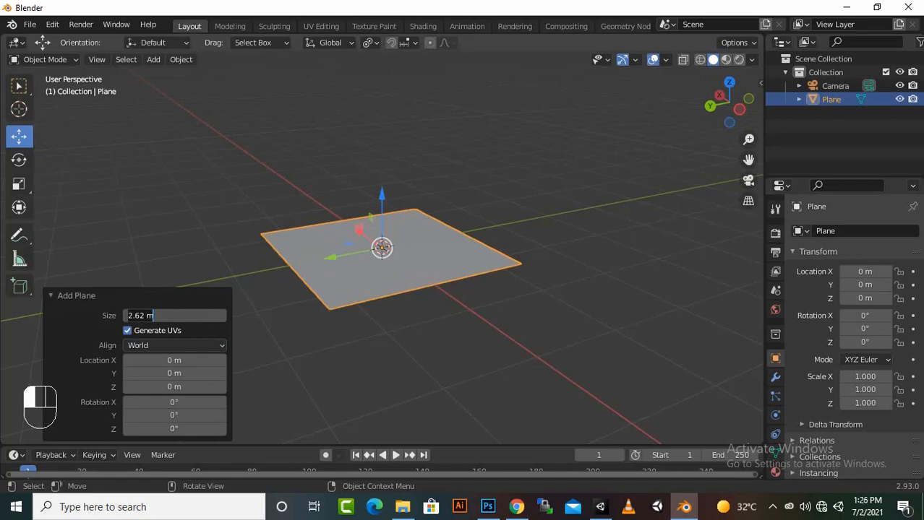
key("Return")
key("alt+a")
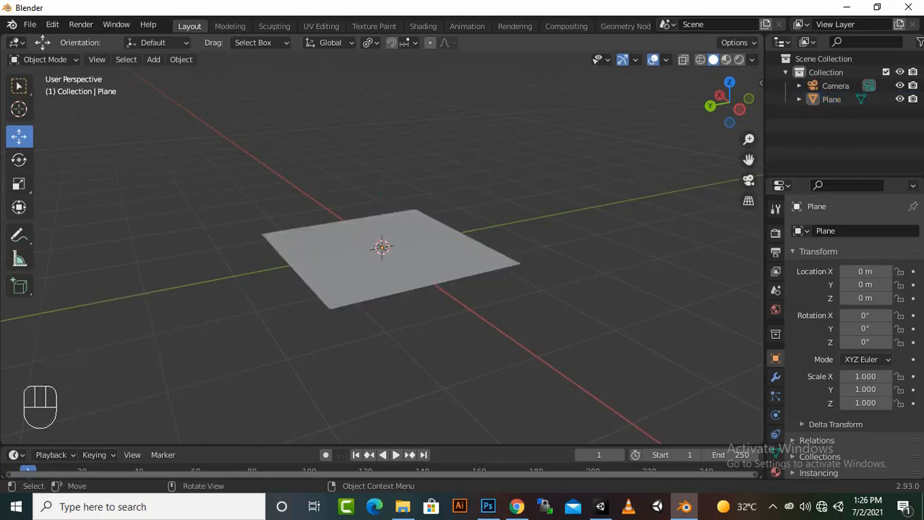
- Add a cube mesh about 2.26 m in size at the world origin and delete it again
scroll(381, 248, "down", 2)
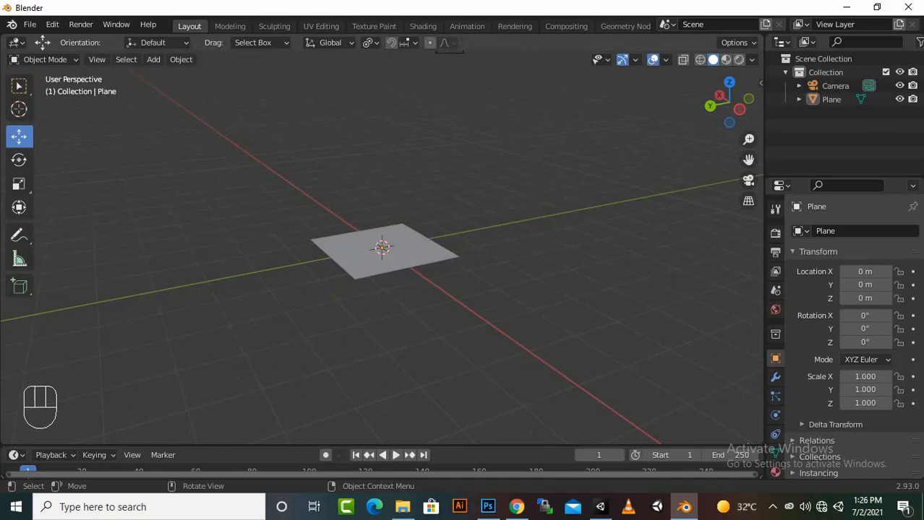
key("shift+a")
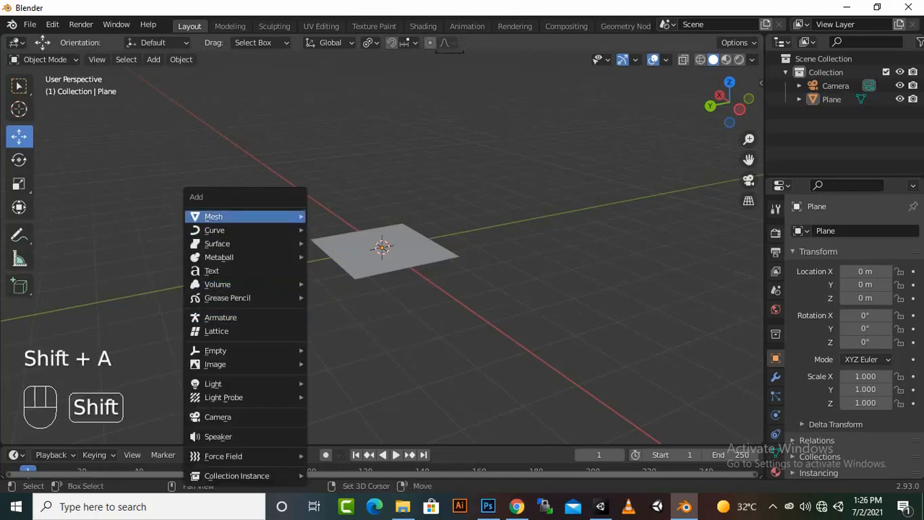
mouse_move(245, 216)
left_click(347, 229)
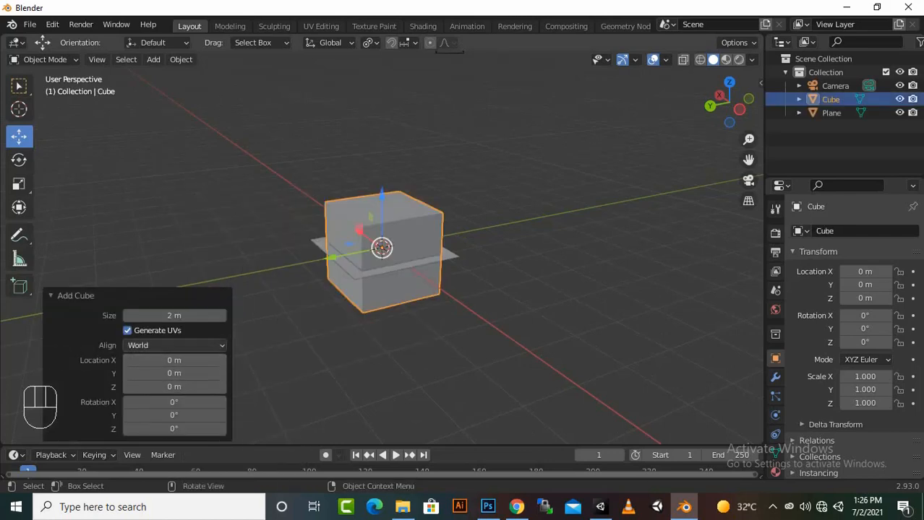
left_click_drag(174, 315, 194, 315)
left_click(174, 315)
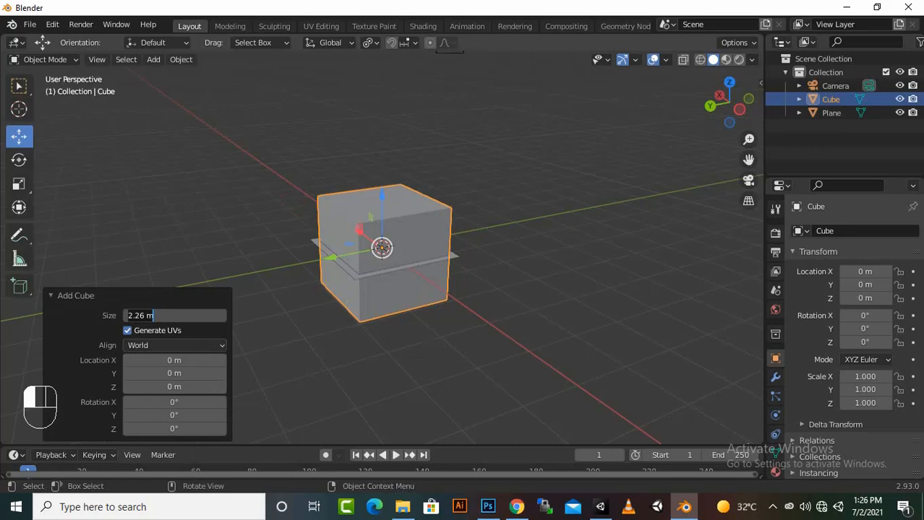
key("Return")
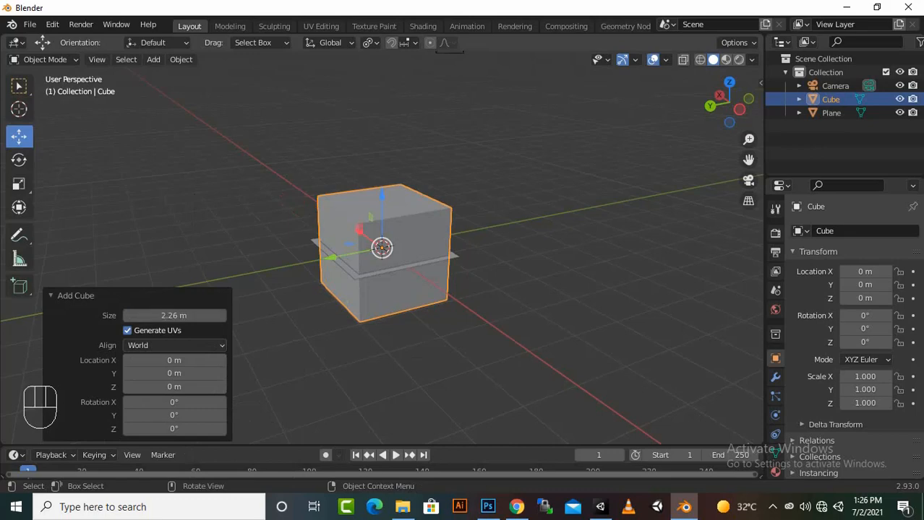
key("Delete")
- Add a circle mesh placed at about 2.57 m along the Y axis and delete it again
key("shift")
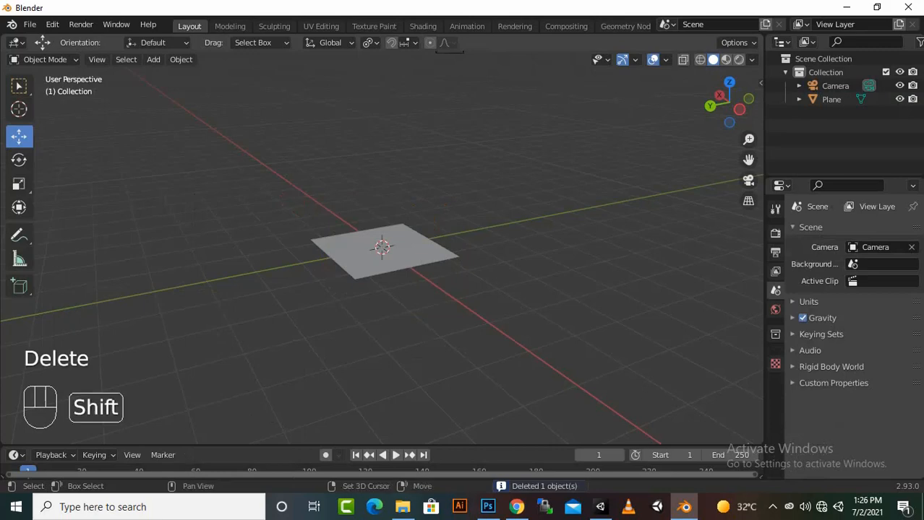
key("shift+a")
mouse_move(304, 216)
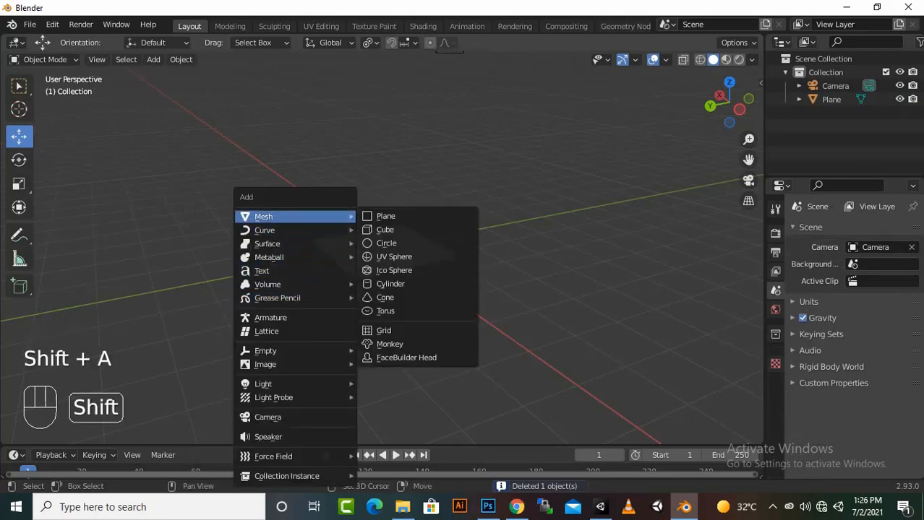
left_click(390, 243)
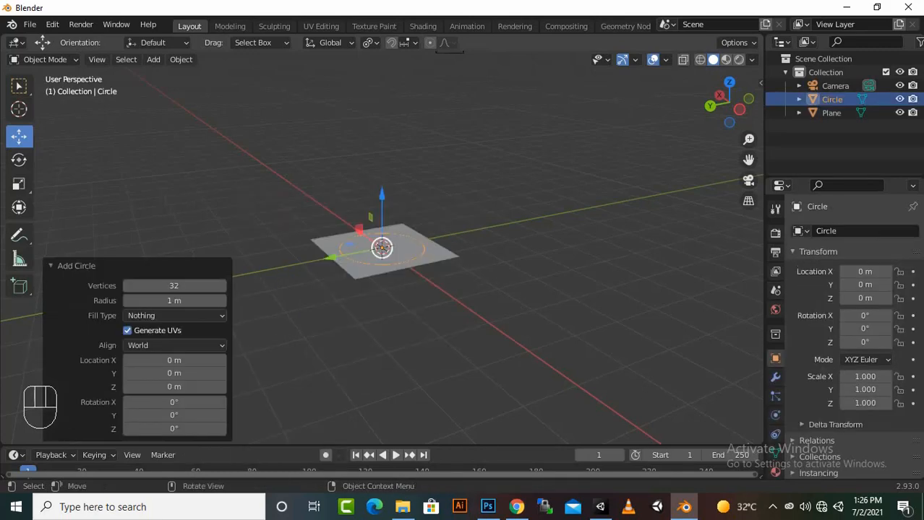
left_click_drag(332, 257, 225, 278)
key("alt+a")
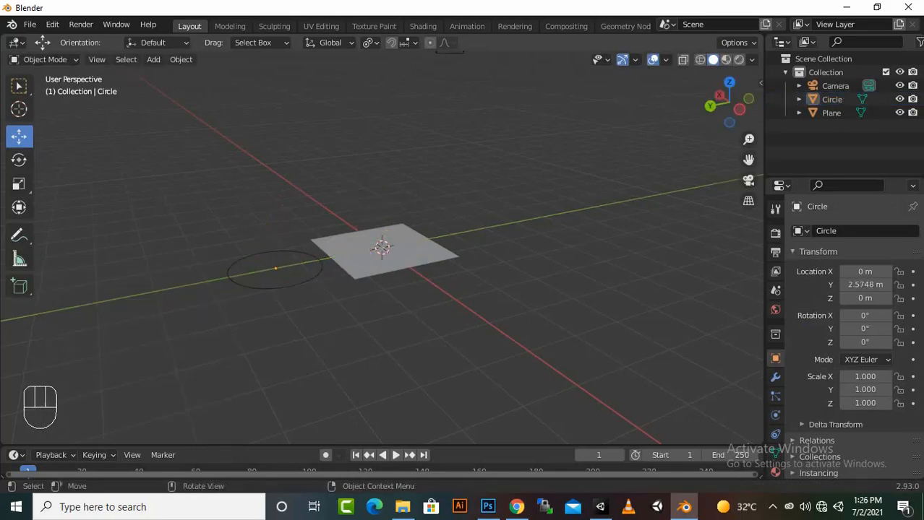
left_click(230, 277)
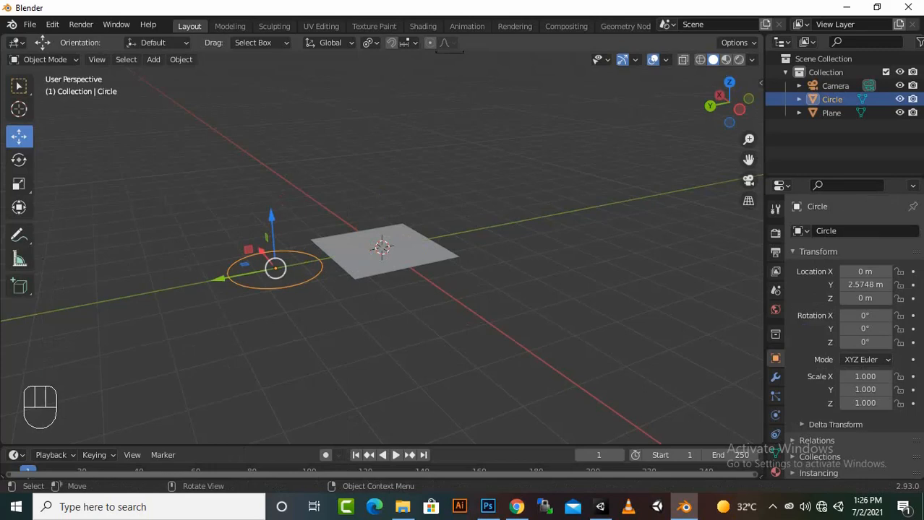
key("Delete")
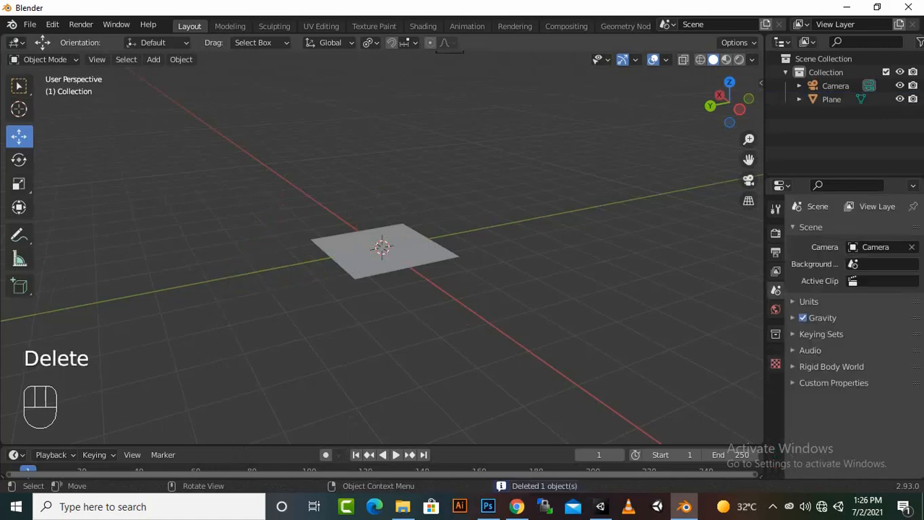
- Add a circle mesh at the world origin with its fill type set to N-Gon
key("shift+a")
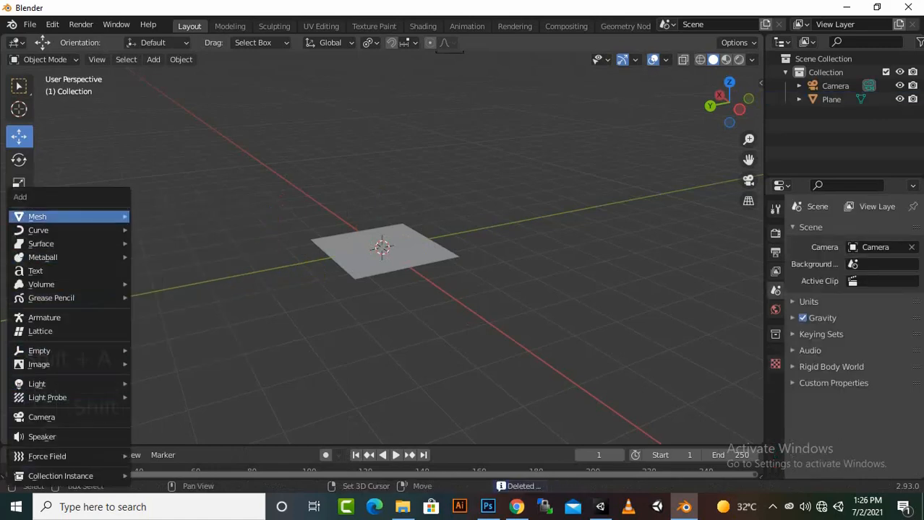
mouse_move(87, 216)
left_click(155, 242)
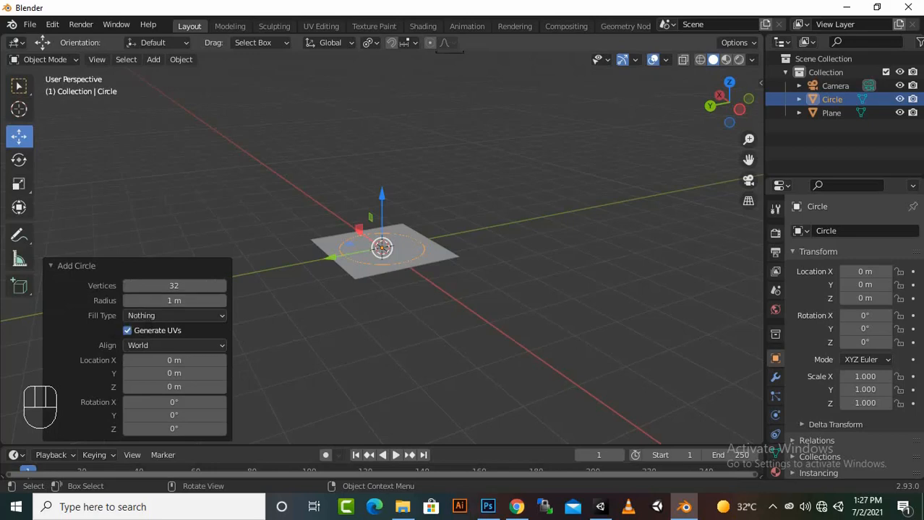
left_click(174, 316)
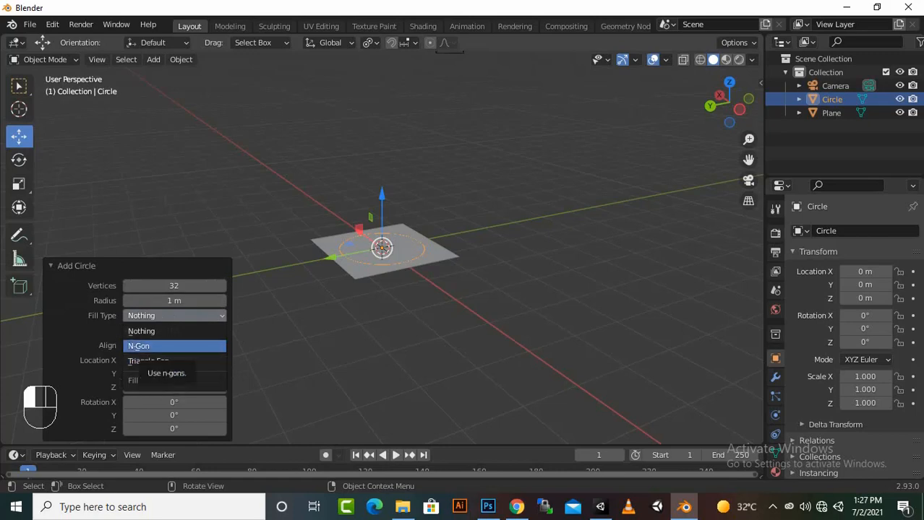
left_click(138, 347)
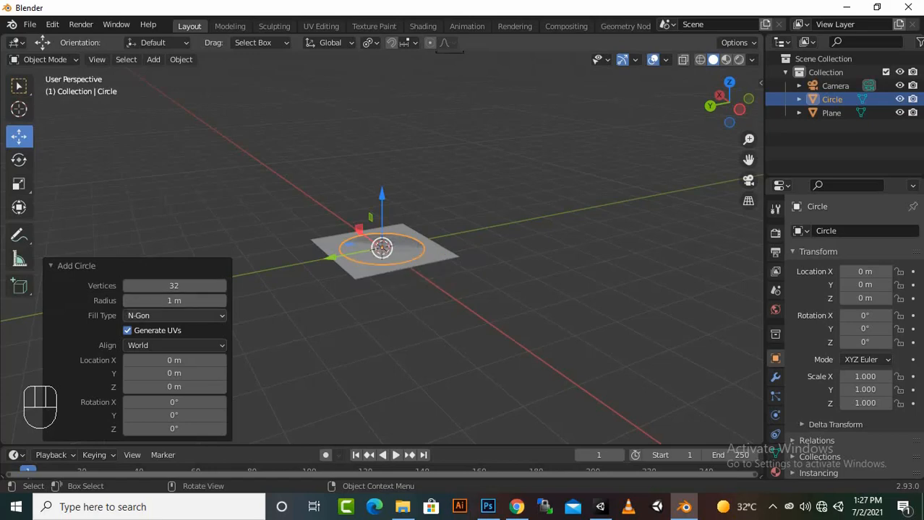
- Change the circle's fill type to Triangle Fan and move it about 2.74 m along the Y axis, clear of the plane
left_click(173, 316)
left_click(152, 360)
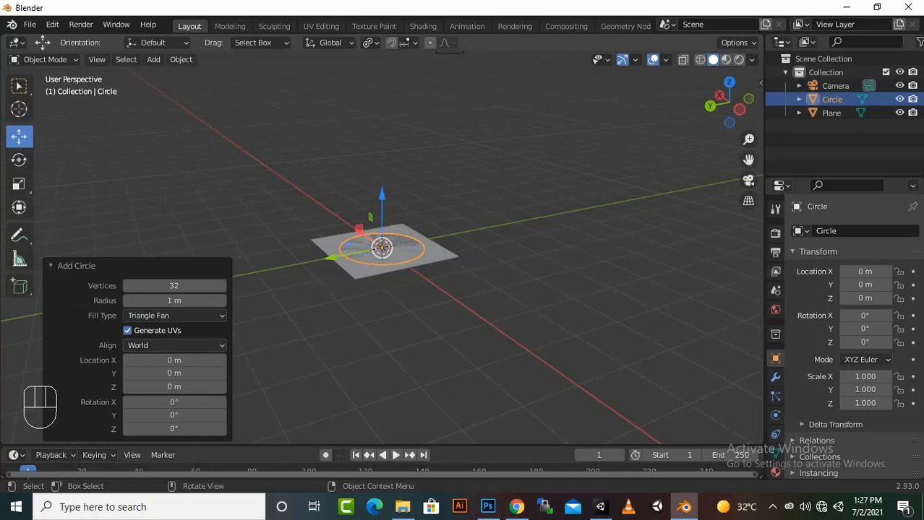
left_click_drag(331, 257, 218, 280)
left_click(218, 280)
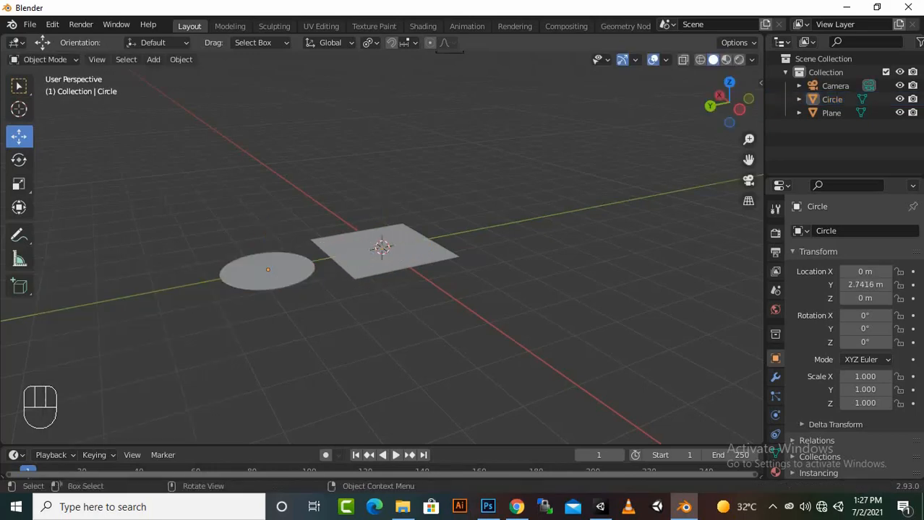
scroll(381, 250, "up", 6)
scroll(381, 250, "down", 3)
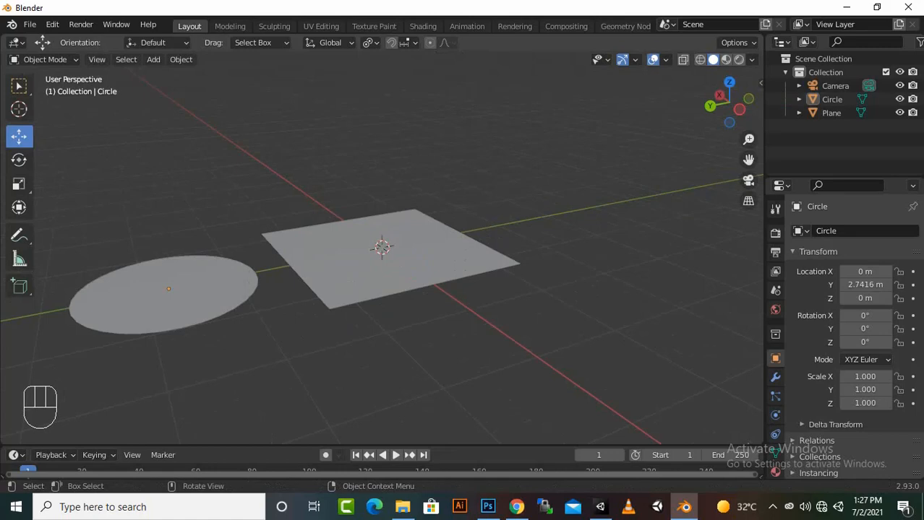
- Open the circle in Edit Mode and examine its triangle fan geometry up close
left_click(169, 289)
key("Tab")
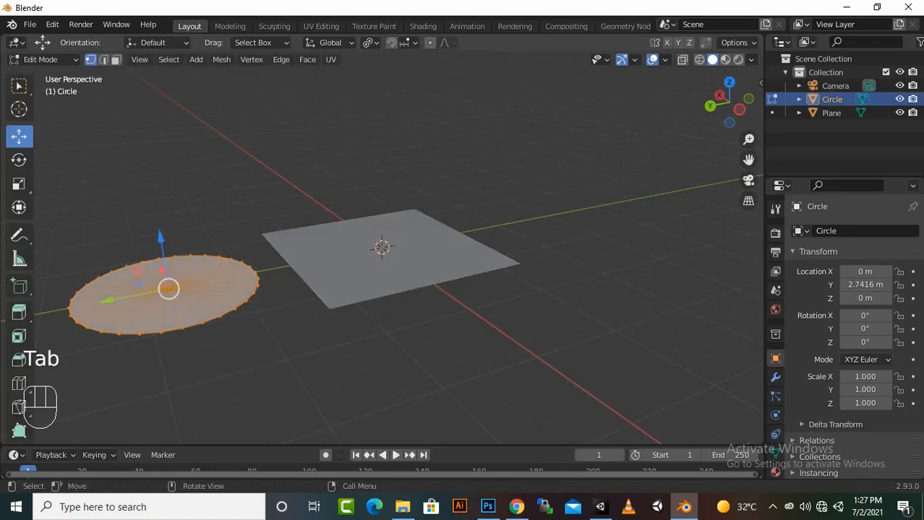
scroll(381, 249, "up", 1)
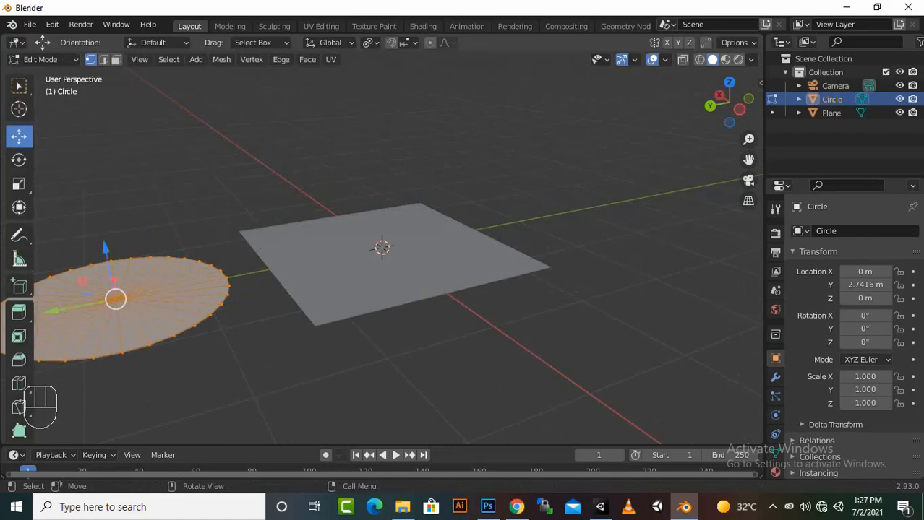
scroll(381, 249, "up", 6)
scroll(381, 249, "down", 8)
scroll(382, 249, "up", 4)
key("alt")
scroll(381, 249, "down", 1)
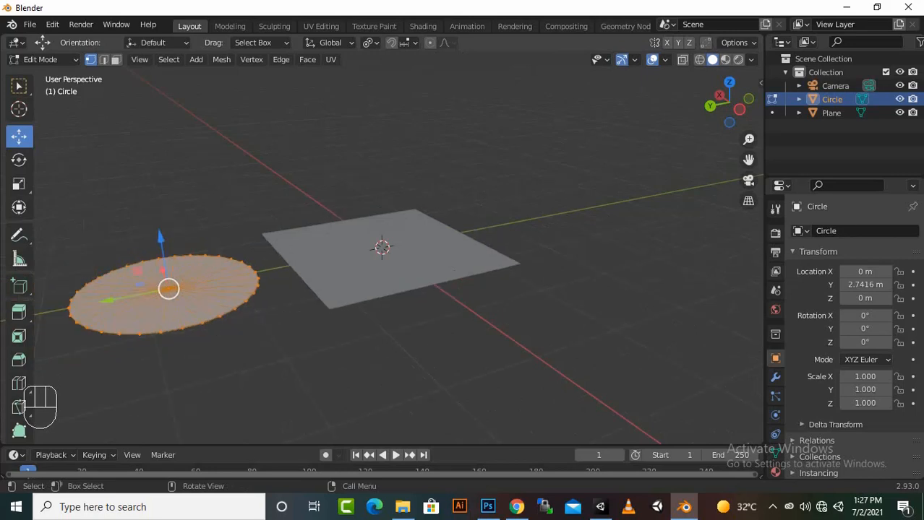
key("space")
key("space")
key("space")
key("space")
key("space")
key("space")
key("space")
key("space")
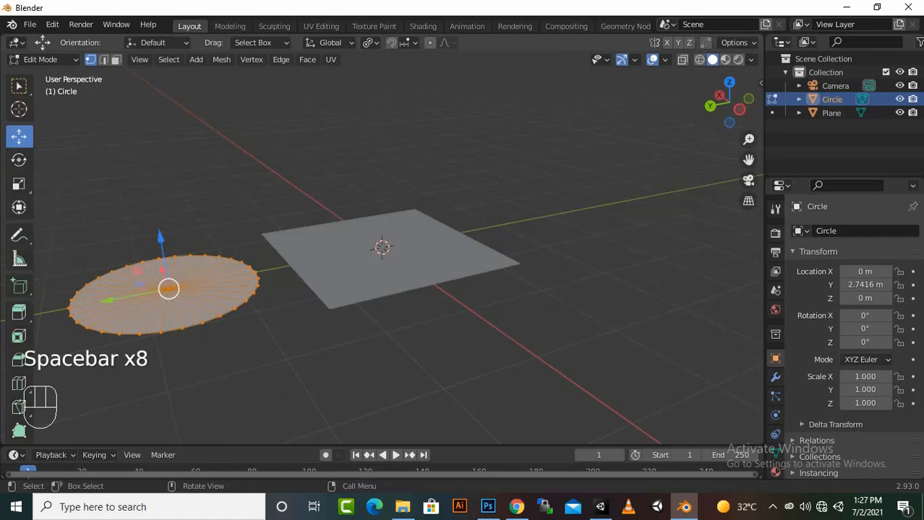
key("Escape")
- Return the circle to Object Mode and delete both the circle and the plane
scroll(381, 248, "up", 1)
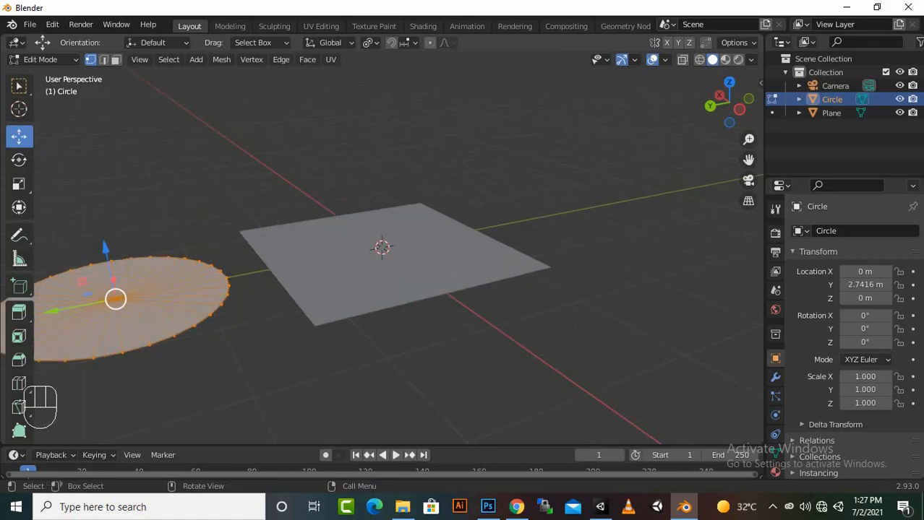
key("Tab")
key("Delete")
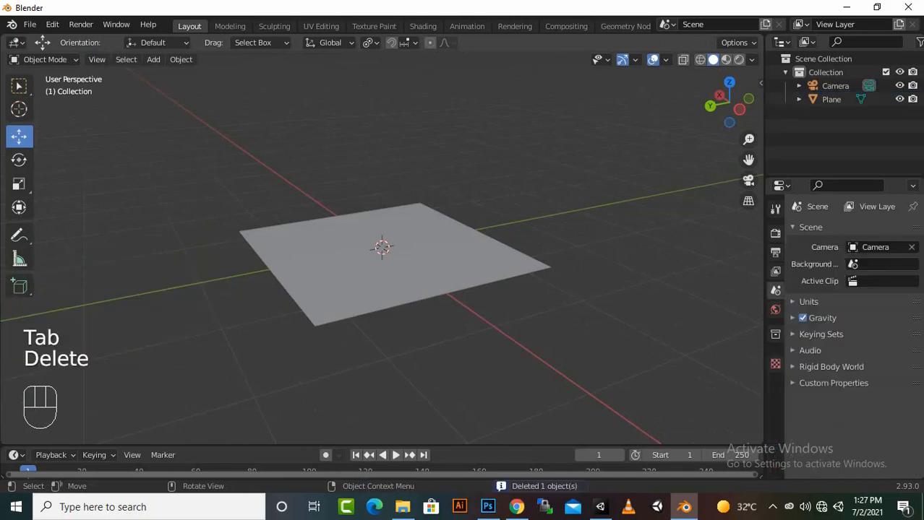
key("Delete")
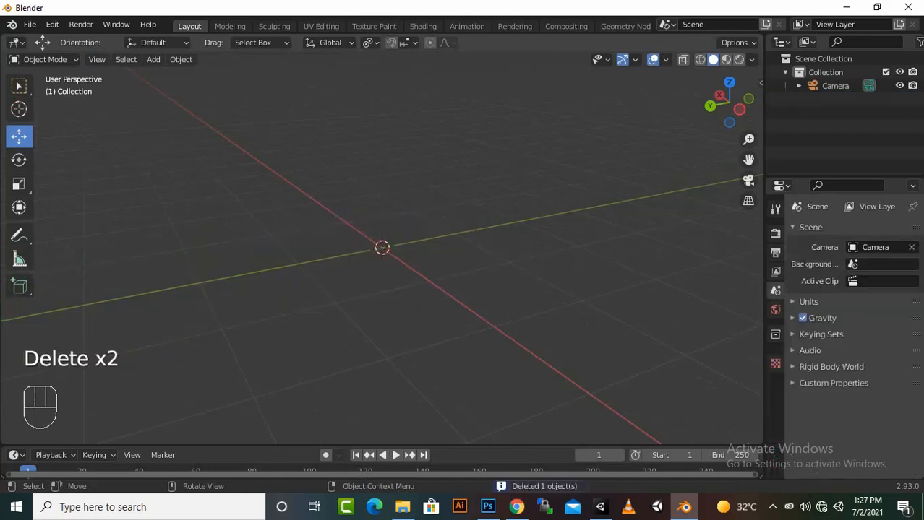
- Add a UV sphere mesh at the world origin with 7 segments
key("shift+a")
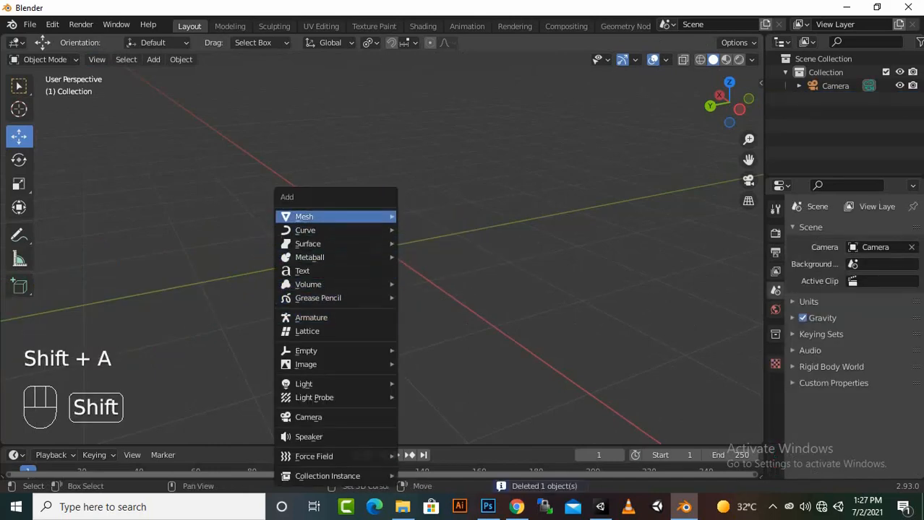
mouse_move(325, 216)
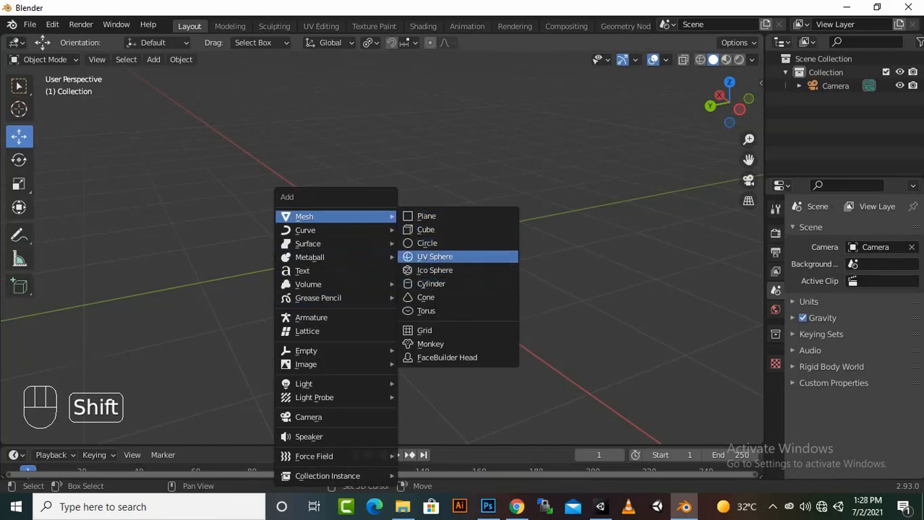
left_click(434, 256)
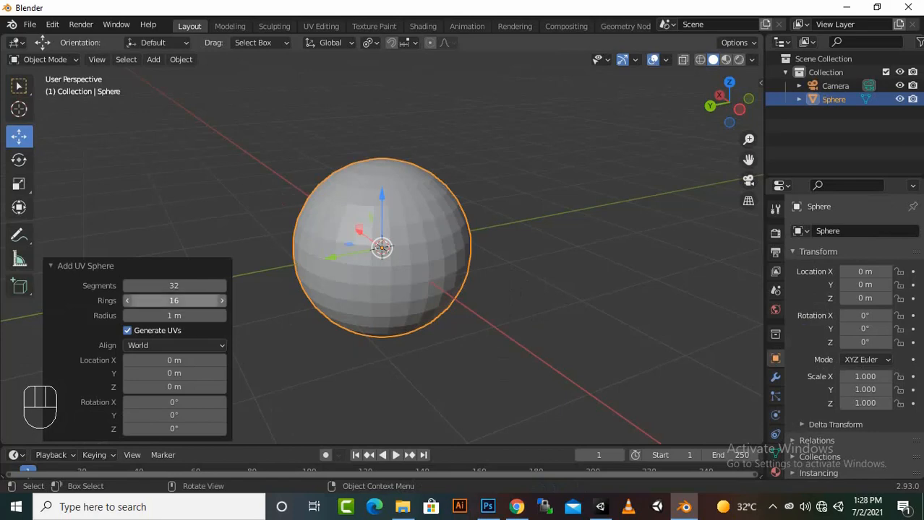
left_click_drag(174, 286, 122, 285)
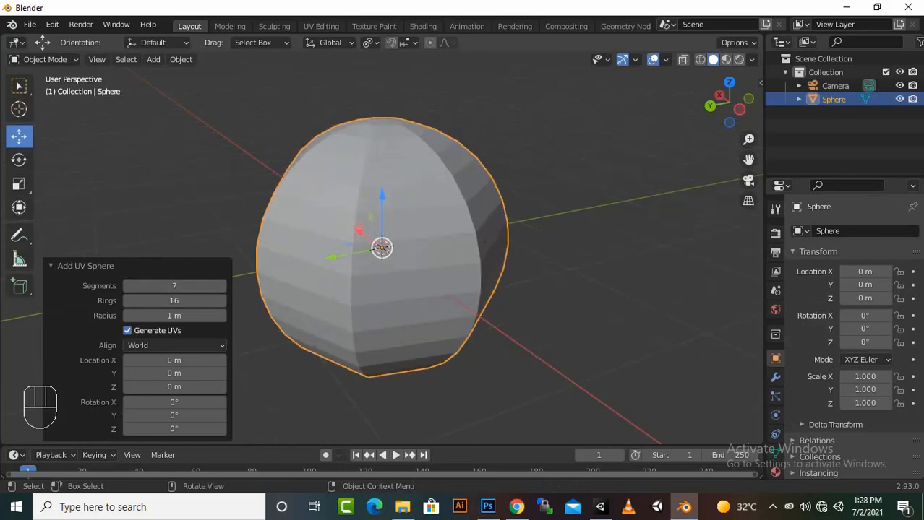
scroll(382, 248, "up", 1)
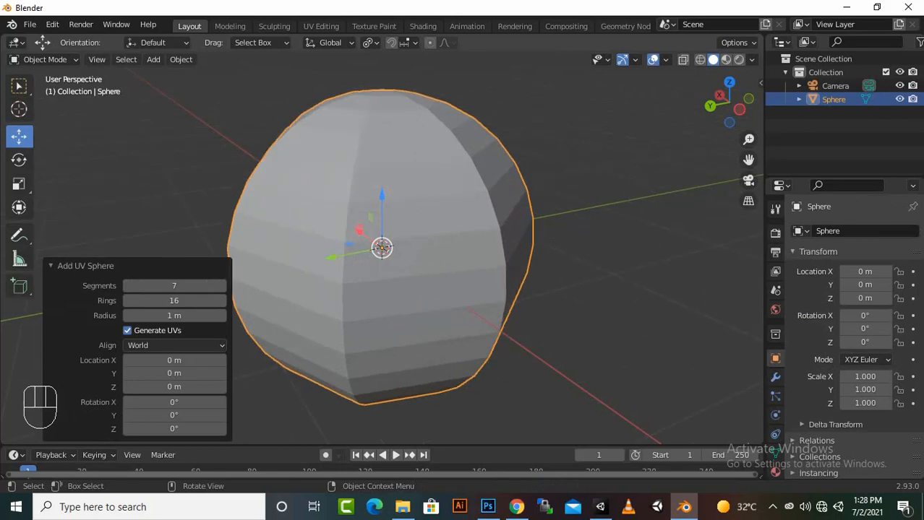
- Set the UV sphere's rings to 23 and its radius to 1 m
mouse_move(173, 301)
left_mouse_down()
mouse_move(215, 300)
mouse_move(175, 315)
left_mouse_up()
left_click(174, 315)
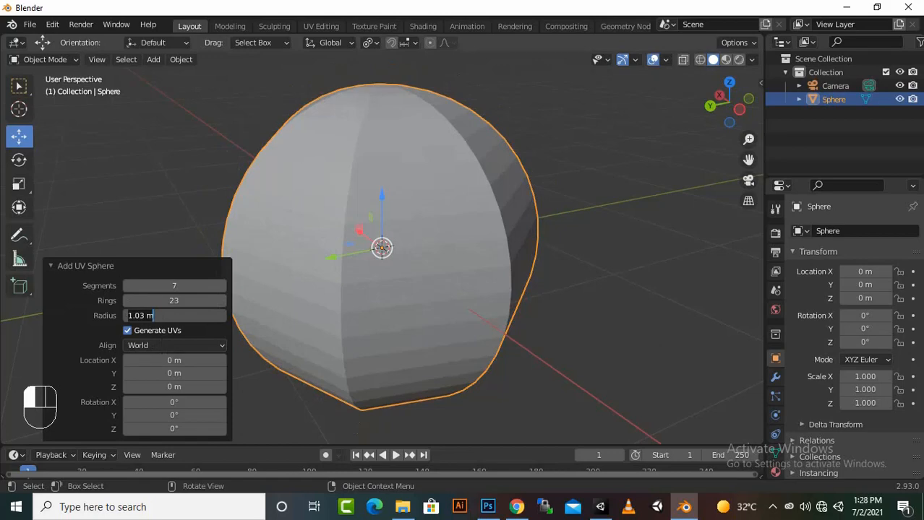
key("BackSpace")
type("1")
key("Return")
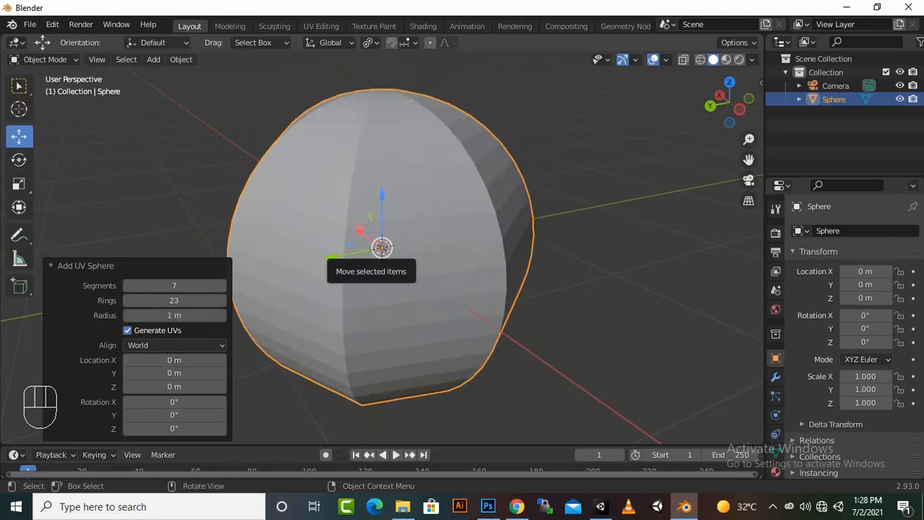
- Delete the UV sphere and add an ico sphere mesh at the world origin
key("Delete")
key("shift+a")
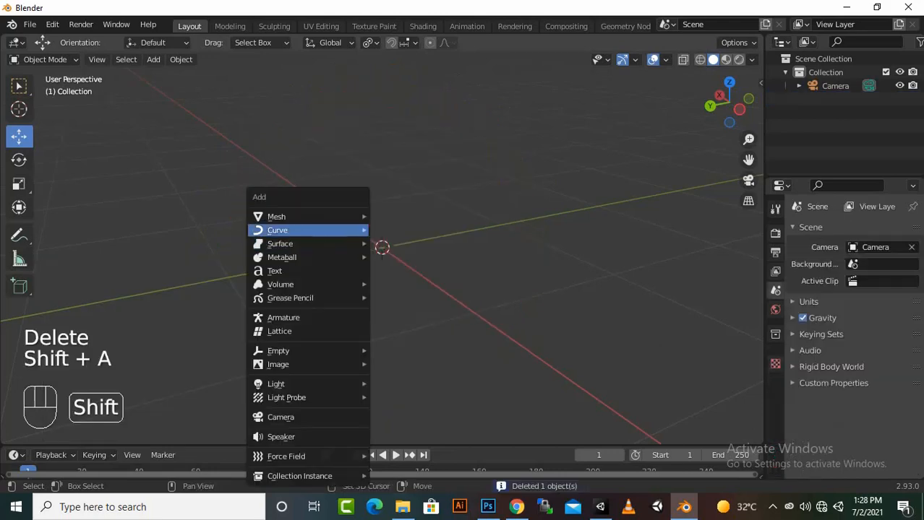
mouse_move(307, 216)
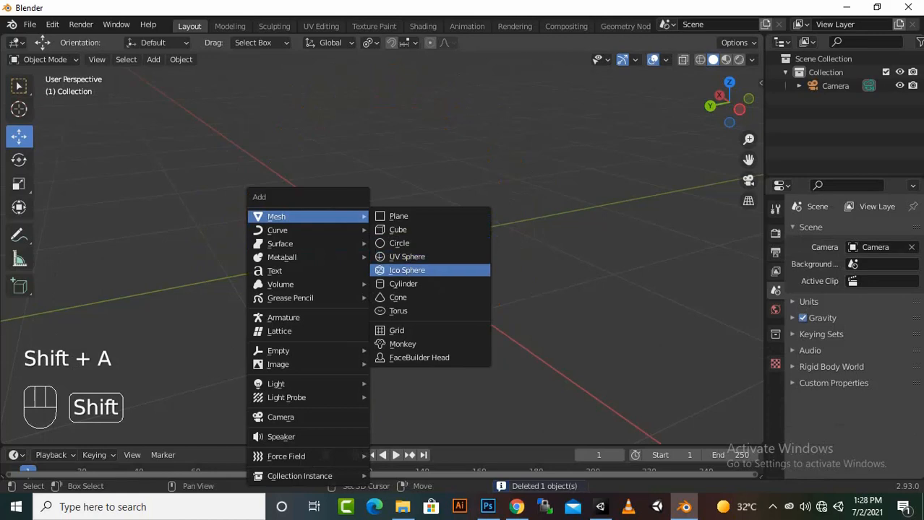
left_click(406, 270)
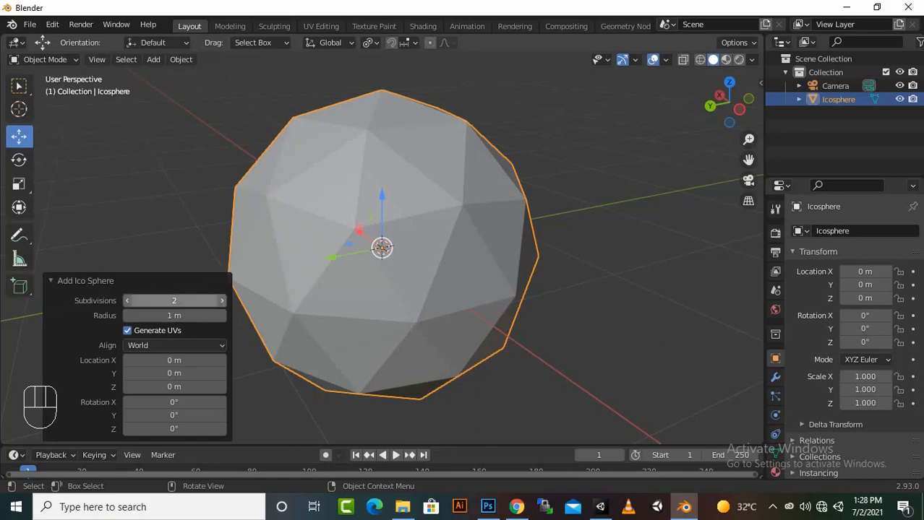
- Raise the ico sphere's subdivisions step by step to 6
left_click(221, 300)
left_click(221, 301)
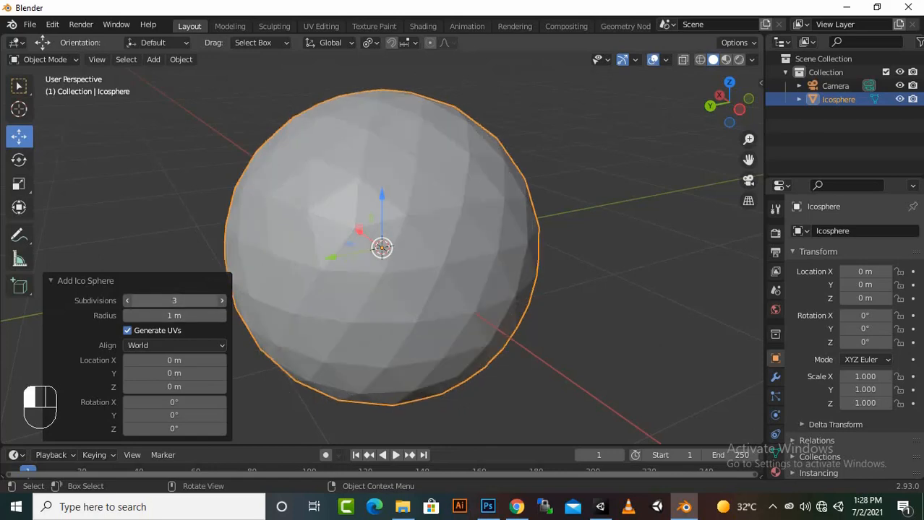
left_click(174, 301)
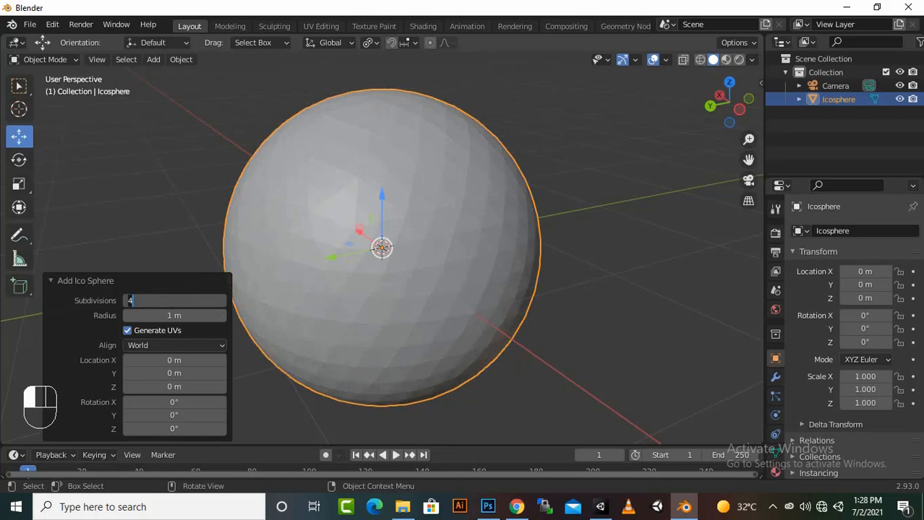
key("Return")
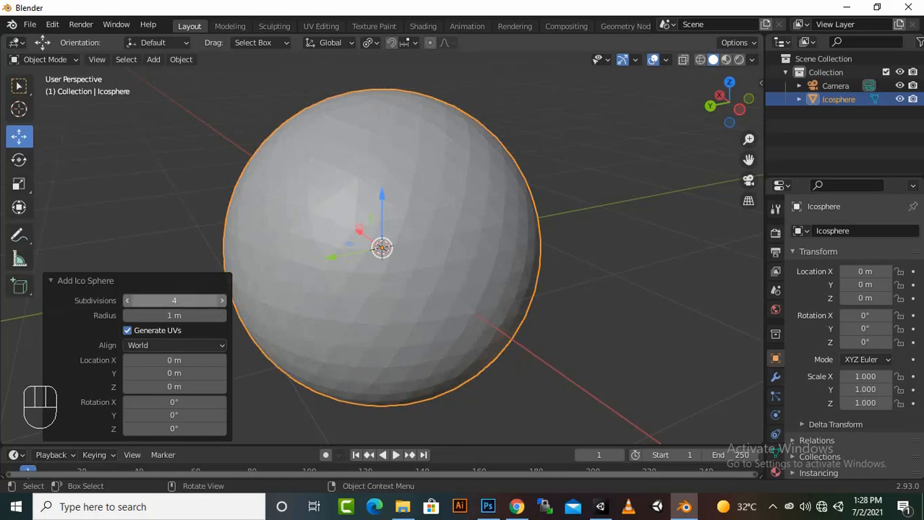
left_click(221, 301)
left_click(221, 301)
left_click(180, 300)
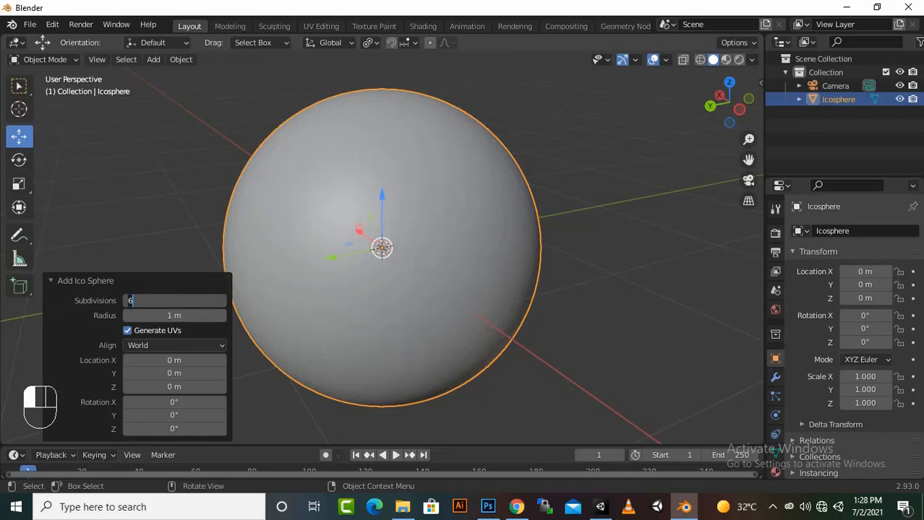
key("Return")
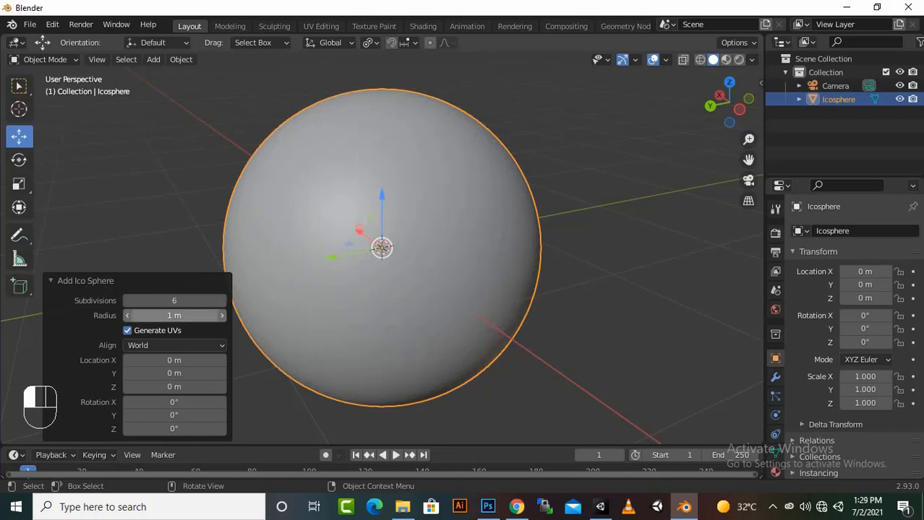
- Set the ico sphere's radius to about 0.92 m and delete the ico sphere
left_click_drag(173, 315, 139, 315)
left_click(174, 315)
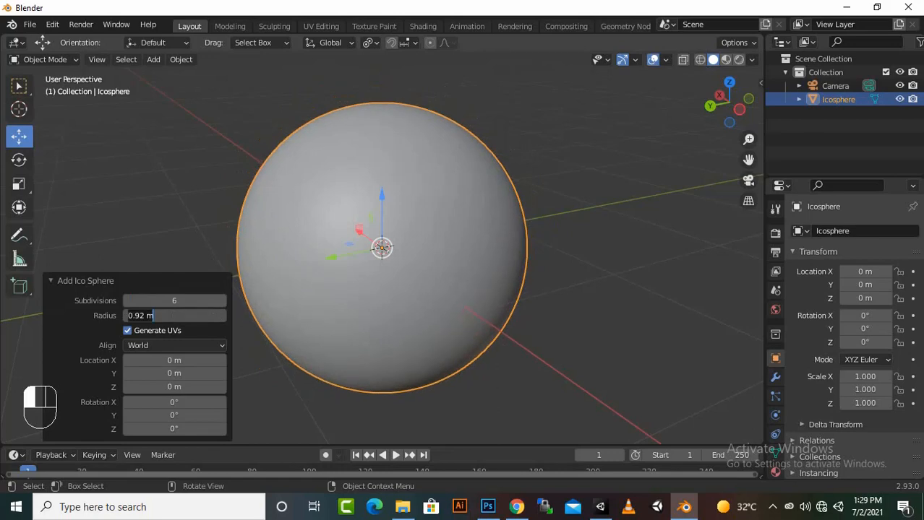
key("BackSpace")
key("Delete")
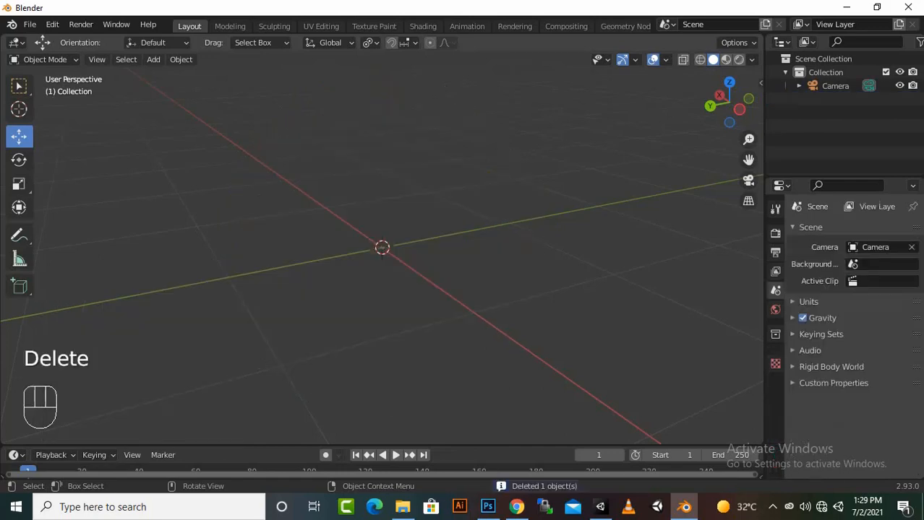
- Add a cylinder mesh at the world origin with 8 vertices
key("shift+a")
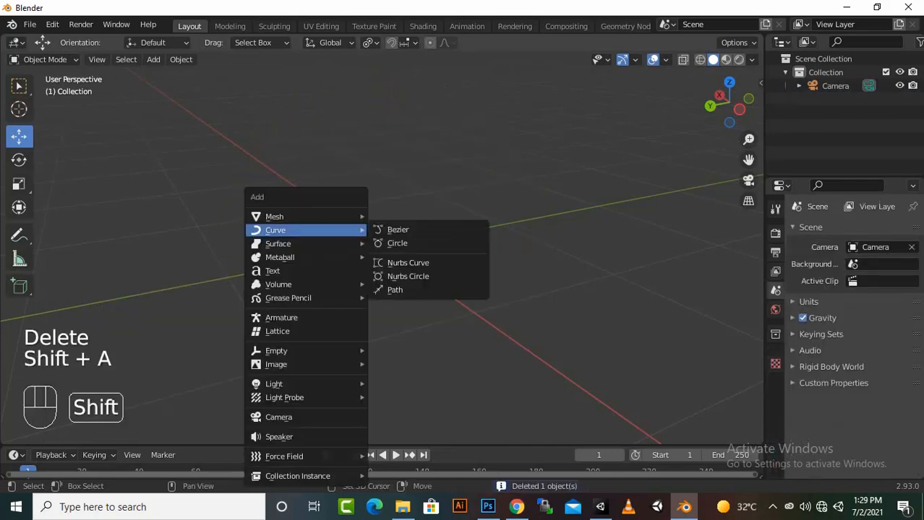
mouse_move(289, 217)
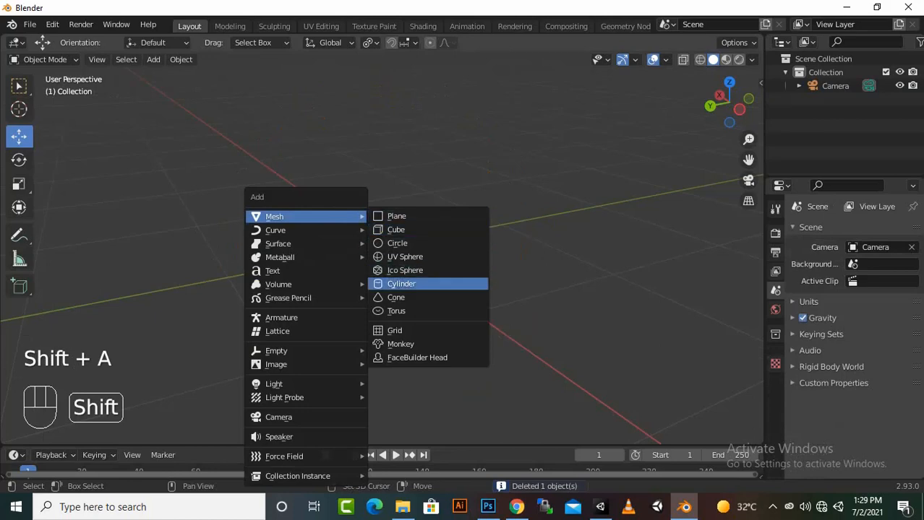
left_click(401, 284)
scroll(382, 248, "down", 3)
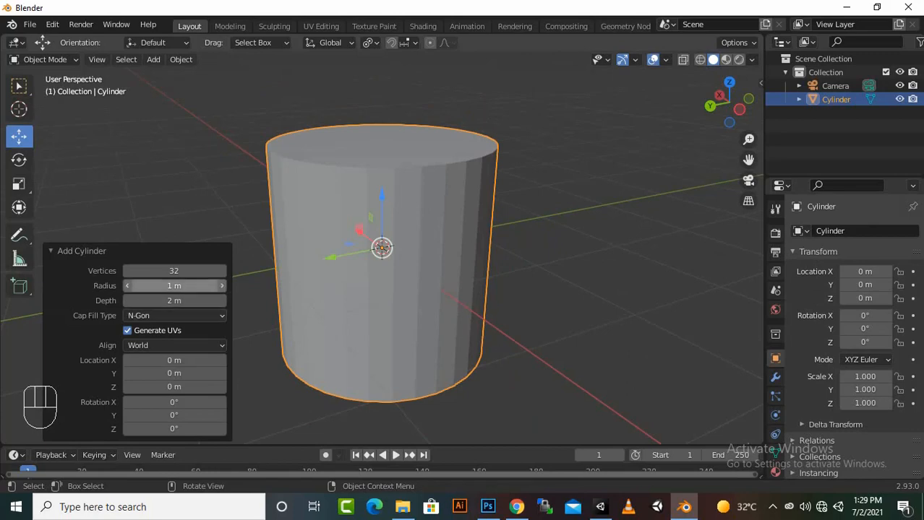
left_click_drag(174, 271, 124, 271)
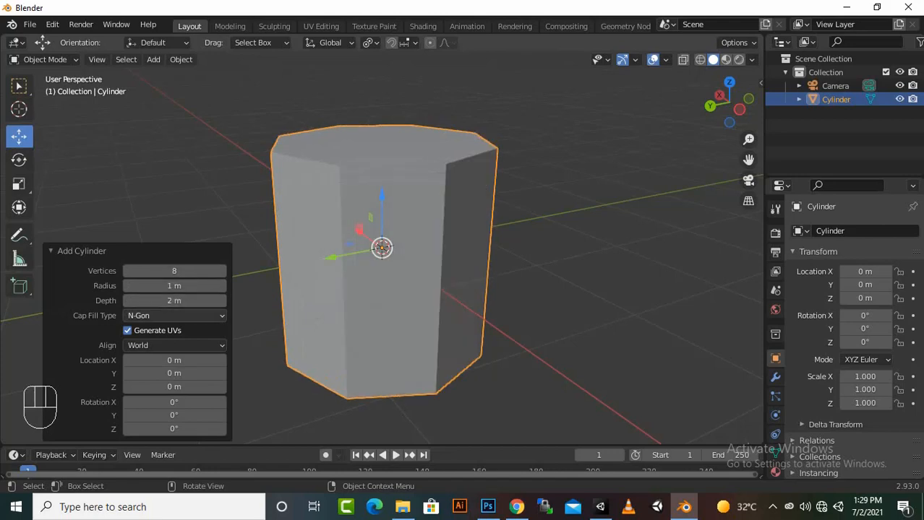
- Resize the cylinder to a radius of about 1.09 m and a depth of about 1.94 m, and delete it again
mouse_move(174, 286)
left_mouse_down()
mouse_move(185, 300)
mouse_move(169, 301)
left_mouse_up()
left_click(174, 301)
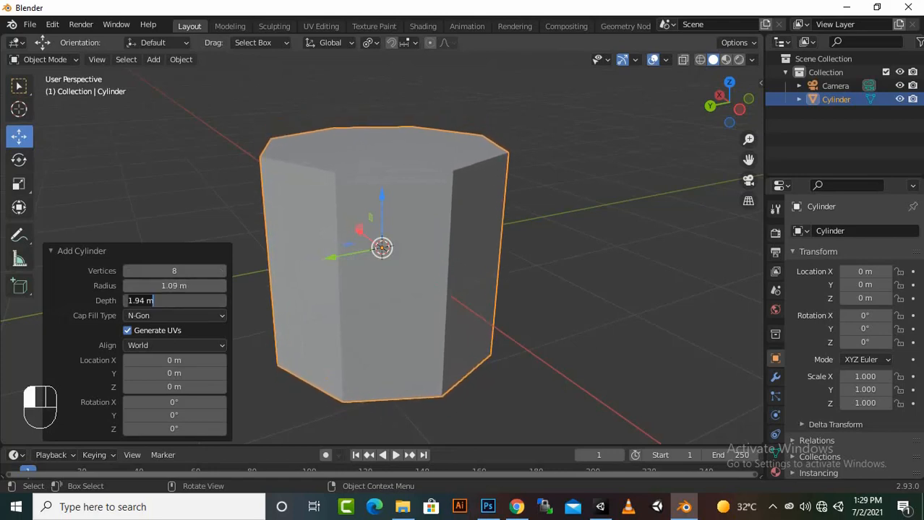
key("BackSpace")
key("BackSpace")
key("BackSpace")
key("BackSpace")
key("BackSpace")
key("BackSpace")
key("Delete")
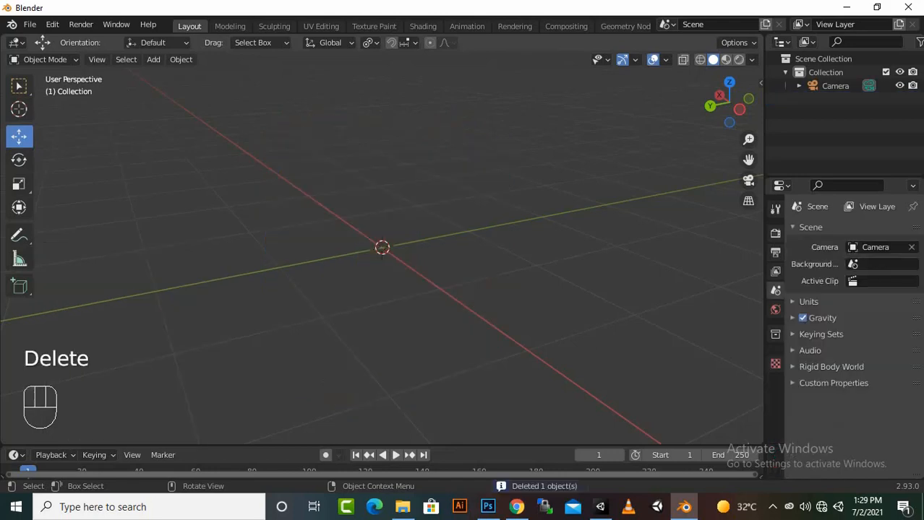
- Add a cone mesh at the world origin
key("shift+a")
mouse_move(383, 217)
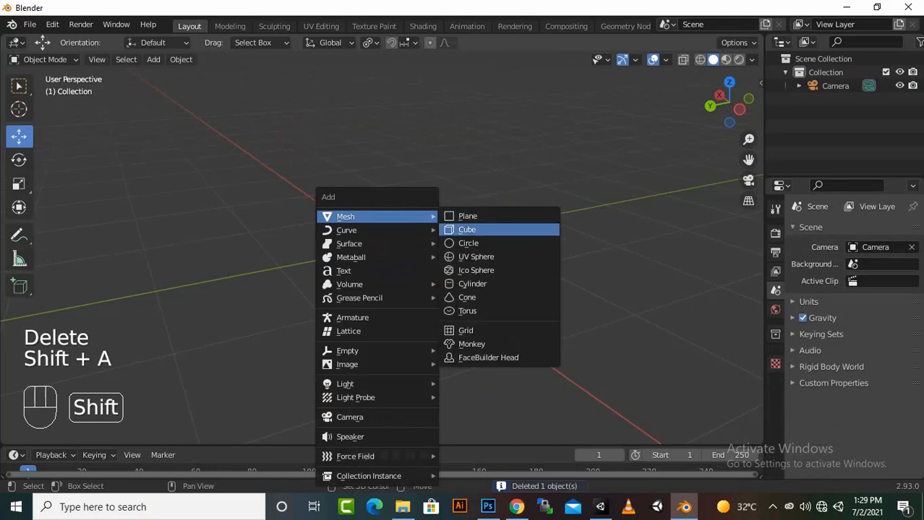
left_click(466, 297)
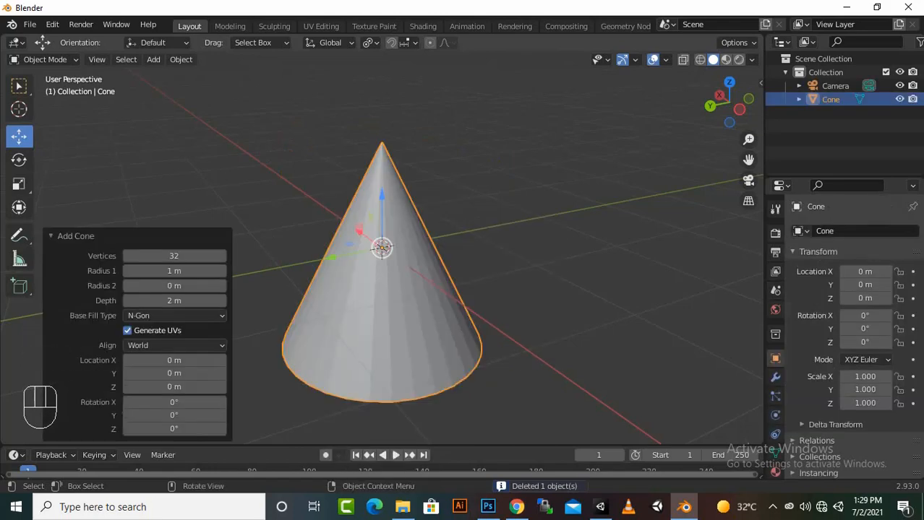
- Set the new cone to 37 vertices, Radius 1 0.97 m, Radius 2 0.46 m and Depth 1.77 m
scroll(382, 282, "up", 1)
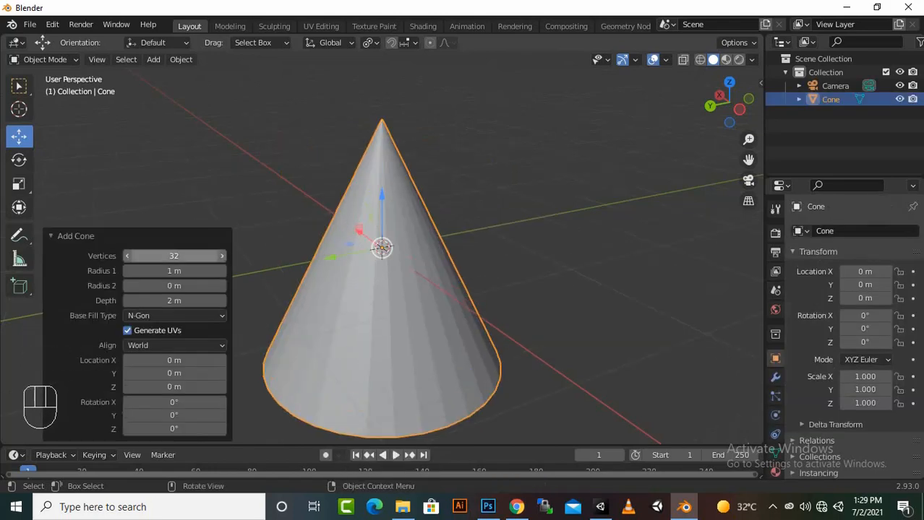
mouse_move(173, 256)
left_mouse_down()
mouse_move(144, 256)
mouse_move(184, 256)
left_mouse_up()
left_click(174, 256)
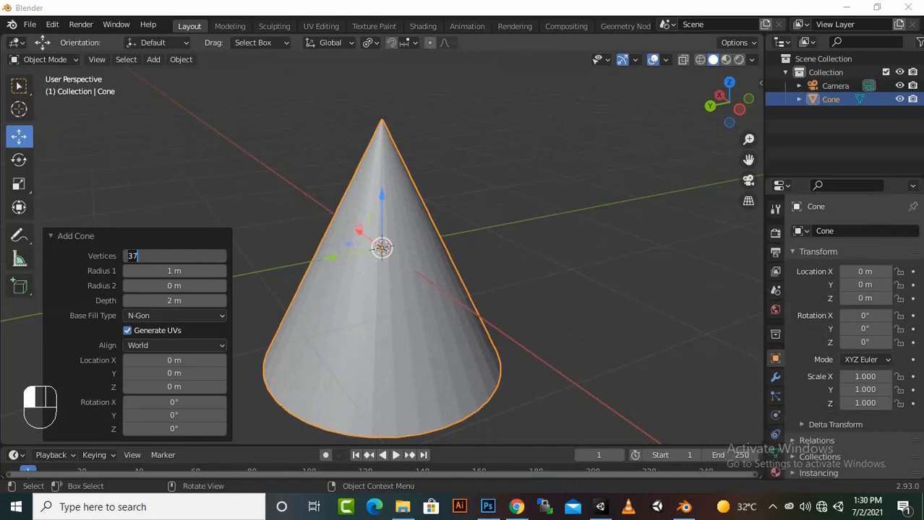
left_click(173, 271)
left_click_drag(174, 271, 160, 300)
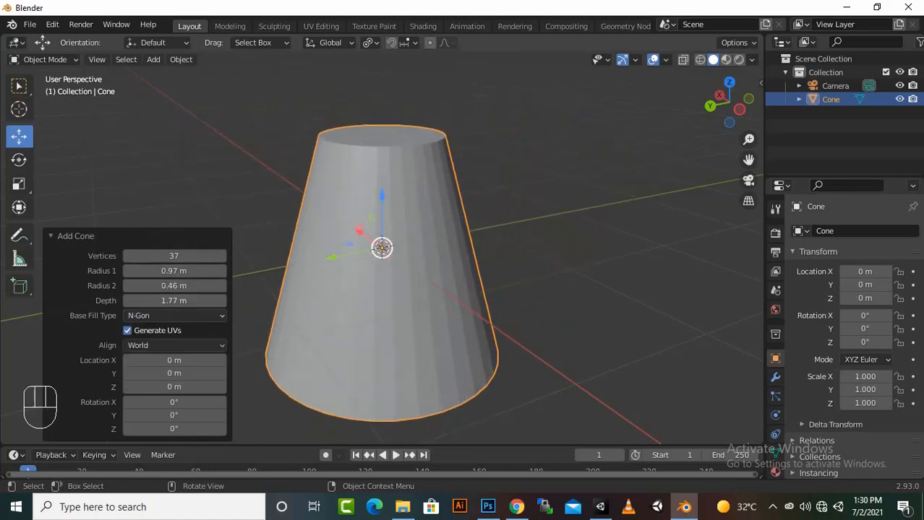
- Delete the cone and add a torus mesh in its place
key("Delete")
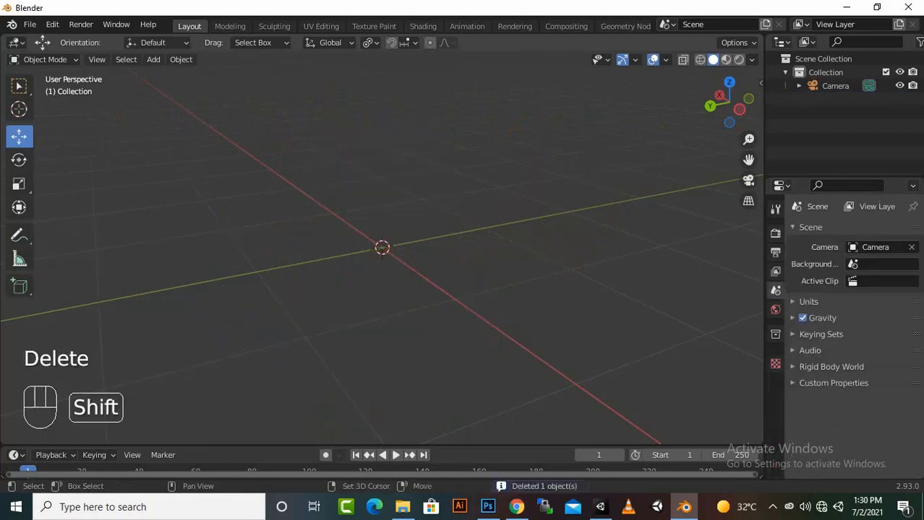
key("shift+a")
mouse_move(292, 190)
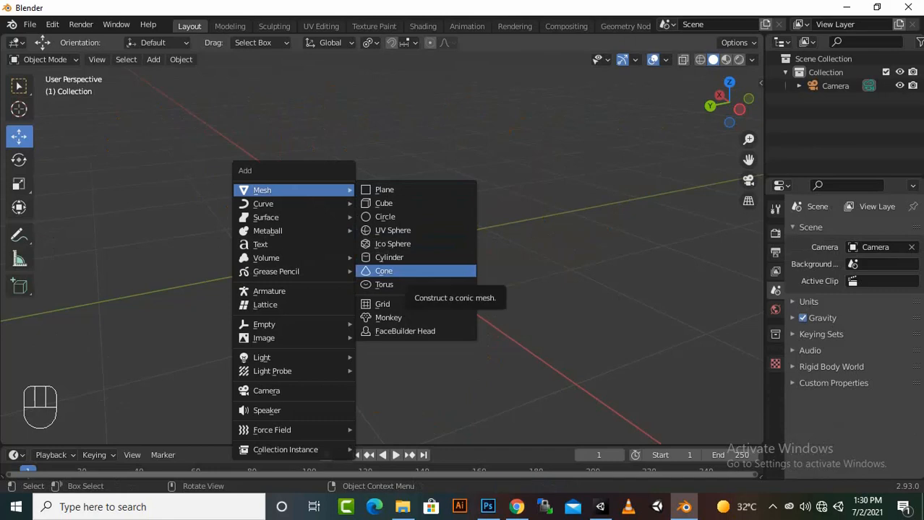
left_click(384, 284)
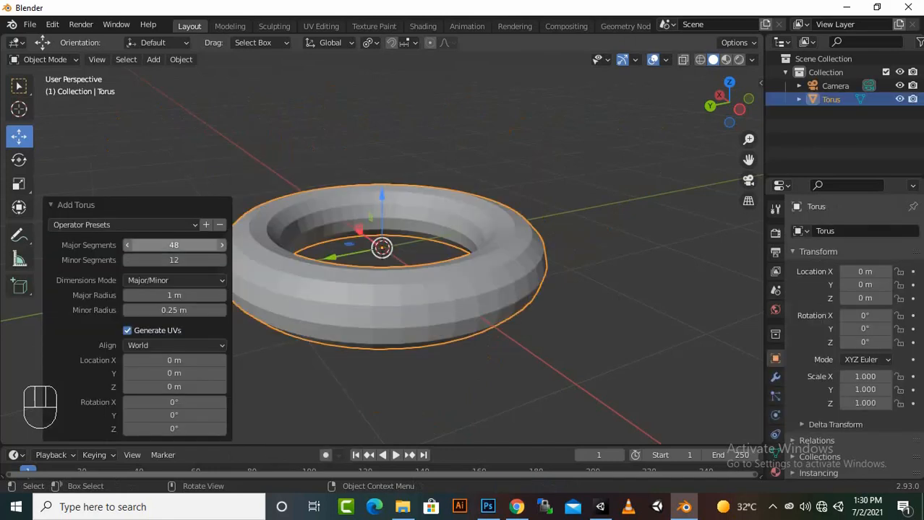
- Set the torus to 25 major segments and 8 minor segments
left_click_drag(174, 245, 111, 245)
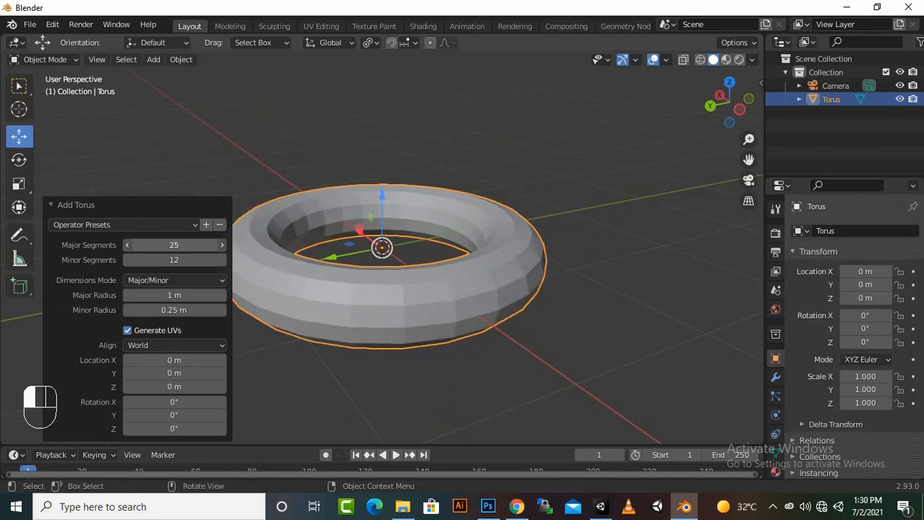
left_click(173, 245)
left_click(173, 260)
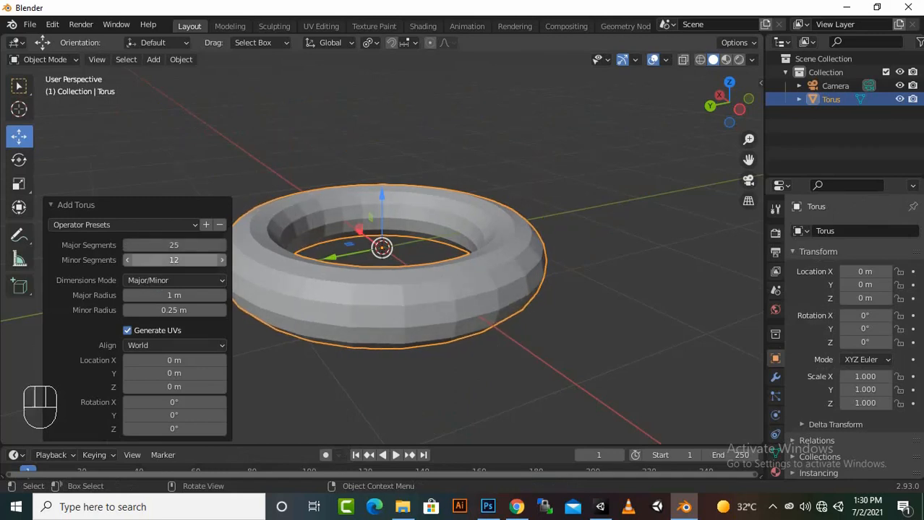
mouse_move(173, 260)
left_mouse_down()
mouse_move(144, 260)
mouse_move(171, 259)
mouse_move(157, 260)
left_mouse_up()
left_click(158, 259)
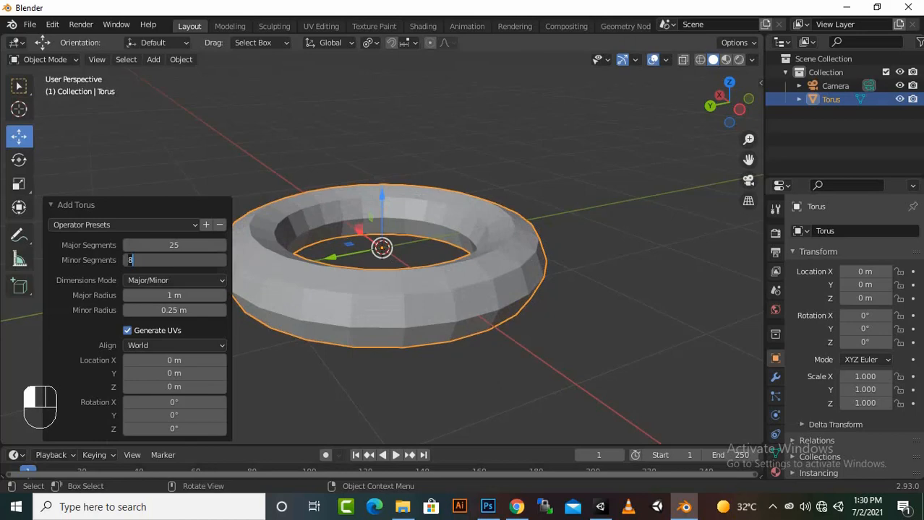
- Switch the torus's dimensions mode to Exterior/Interior and back to Major/Minor
left_click(159, 280)
left_click(159, 280)
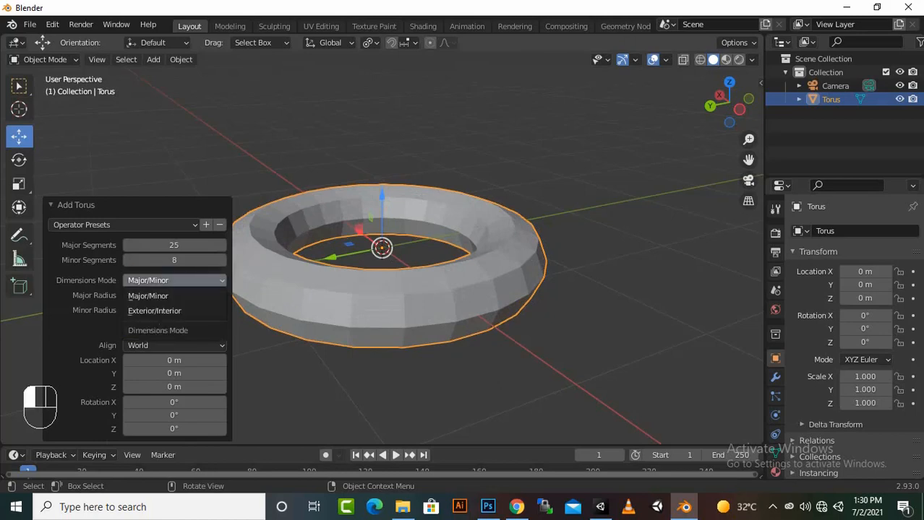
left_click(154, 311)
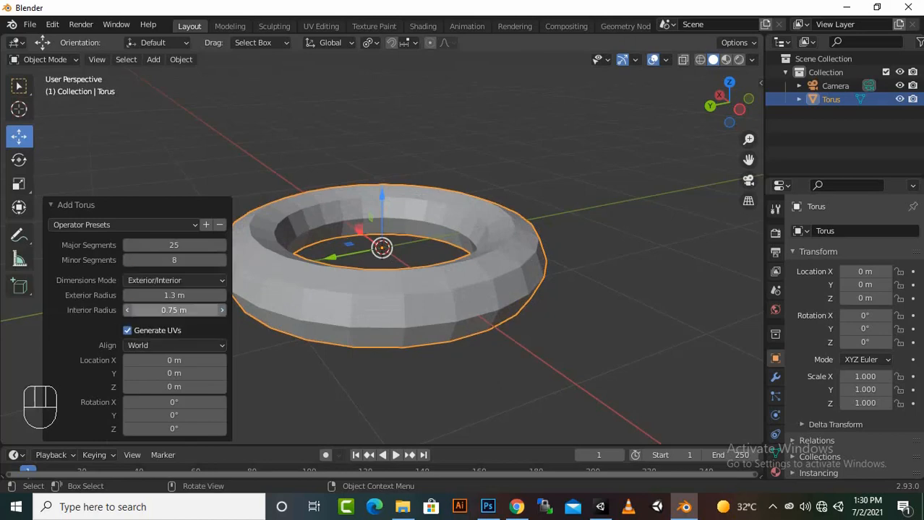
left_click(159, 281)
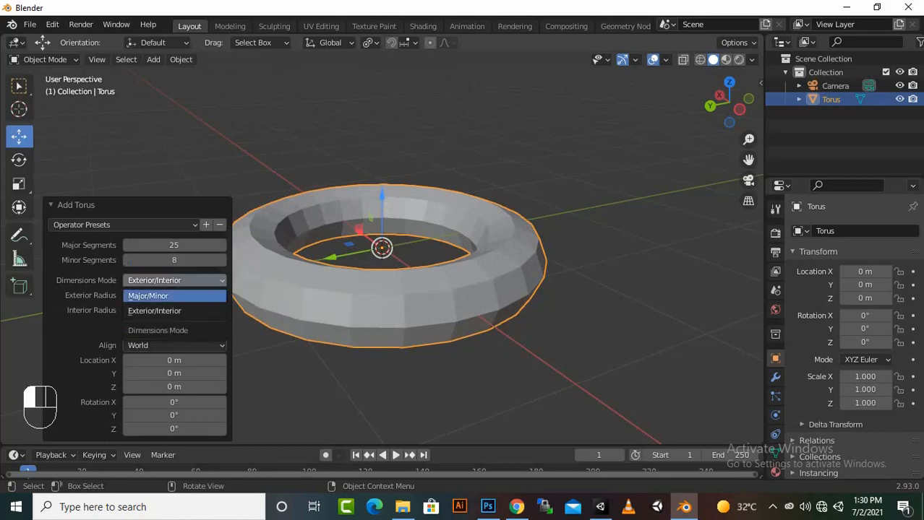
left_click(151, 295)
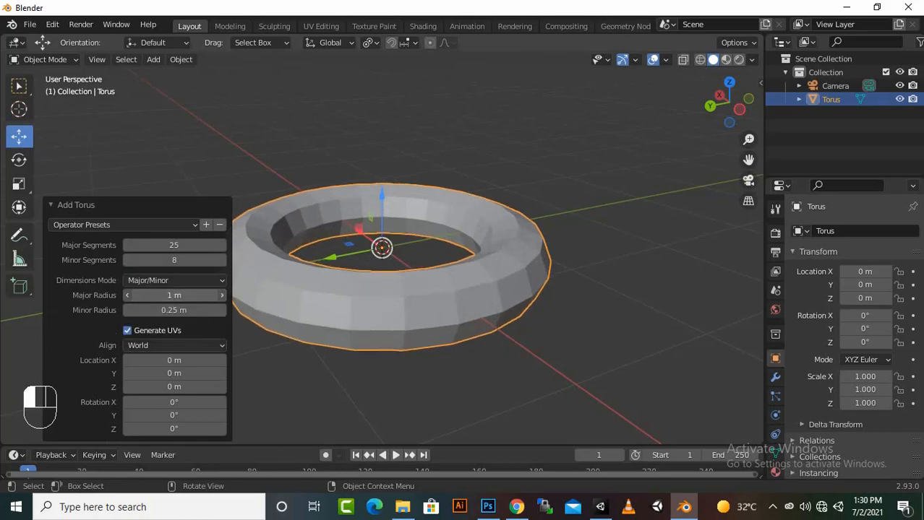
- Set the torus's major radius to 0.91 m
left_click_drag(174, 295, 167, 295)
left_click(174, 295)
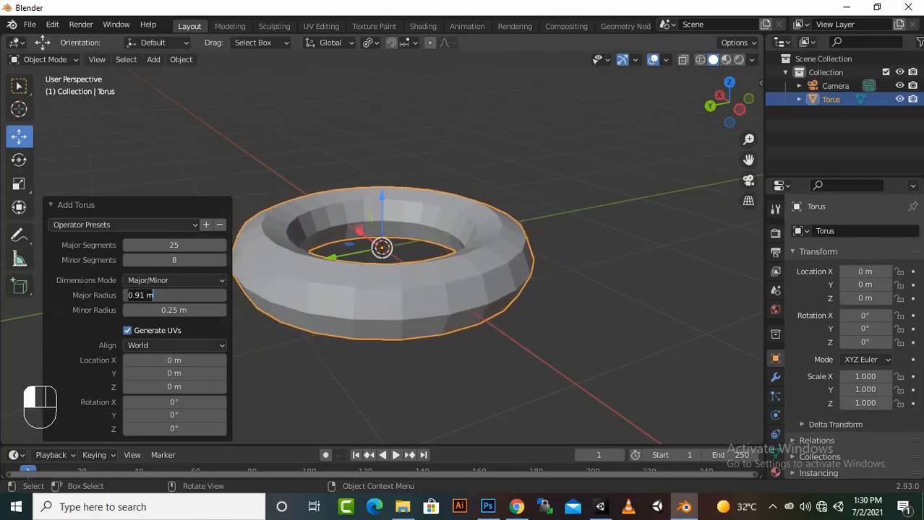
key("Return")
- Delete the torus and add a grid mesh in its place
key("Delete")
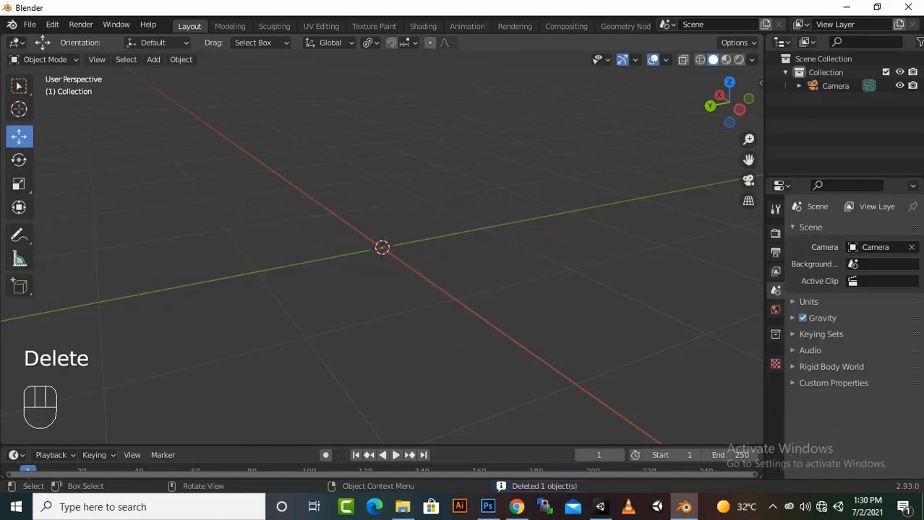
key("shift+a")
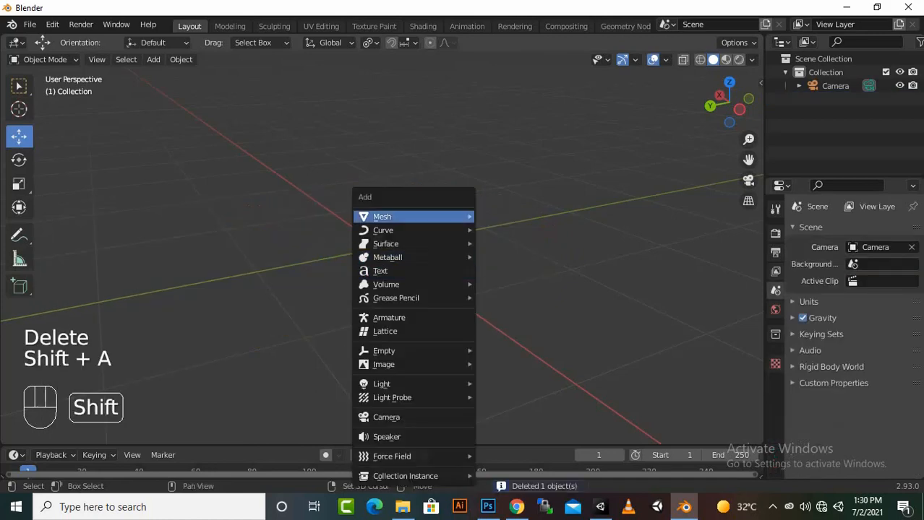
mouse_move(382, 217)
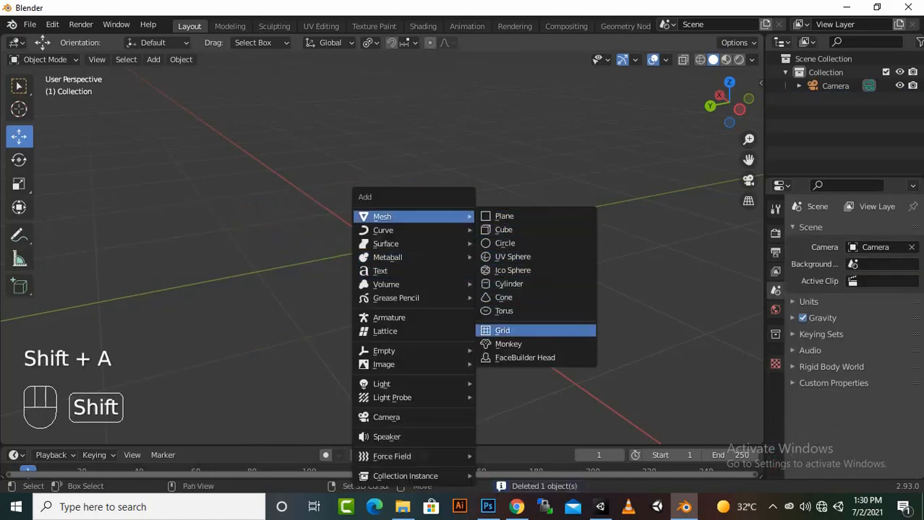
left_click(506, 330)
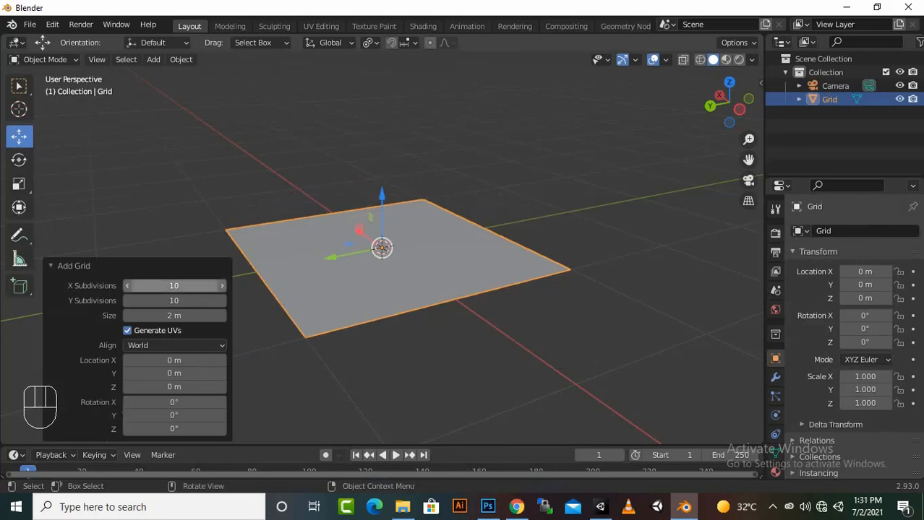
- Set the grid to 35 X subdivisions and 14 Y subdivisions
left_click(173, 286)
type("35")
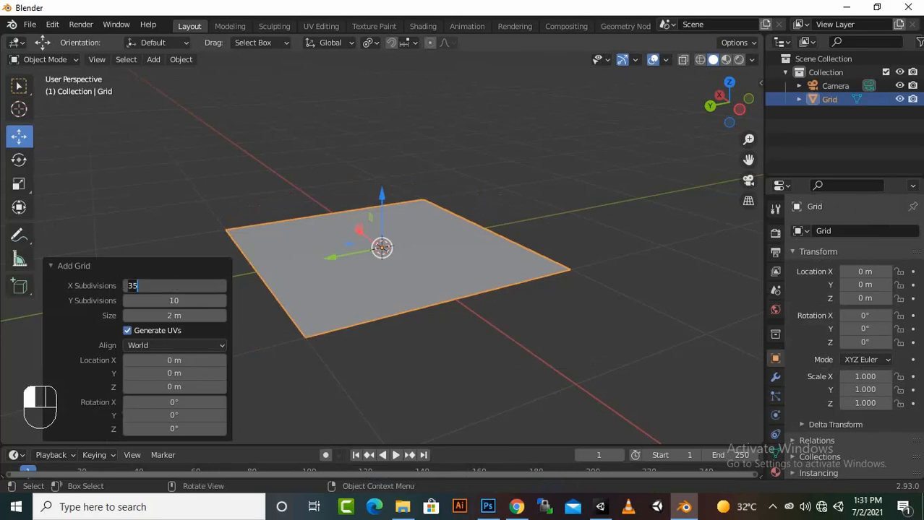
key("Return")
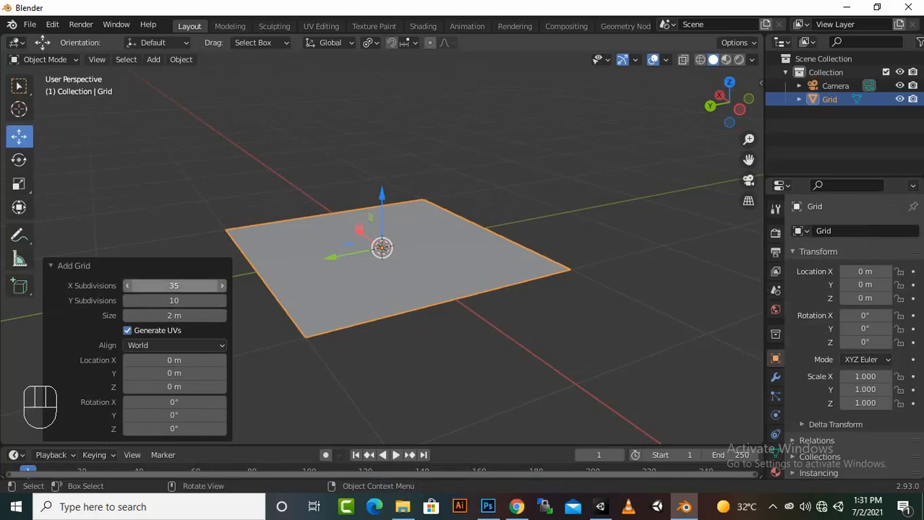
left_click_drag(173, 301, 182, 301)
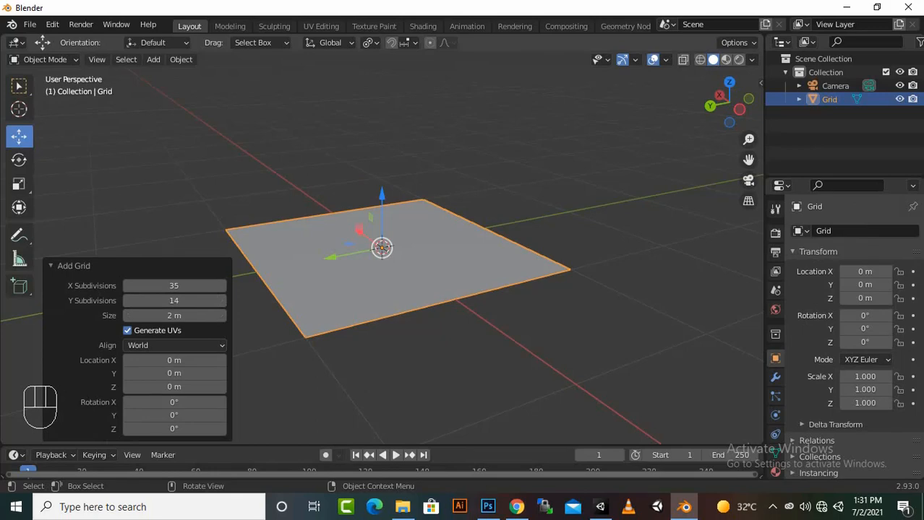
- Examine the grid's subdivisions in Edit Mode and return to Object Mode
key("Tab")
scroll(382, 248, "up", 6)
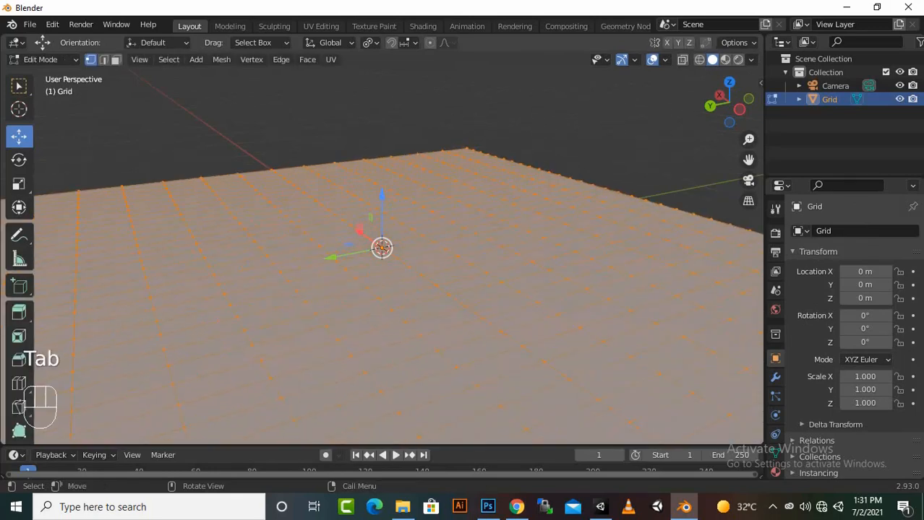
scroll(382, 248, "down", 5)
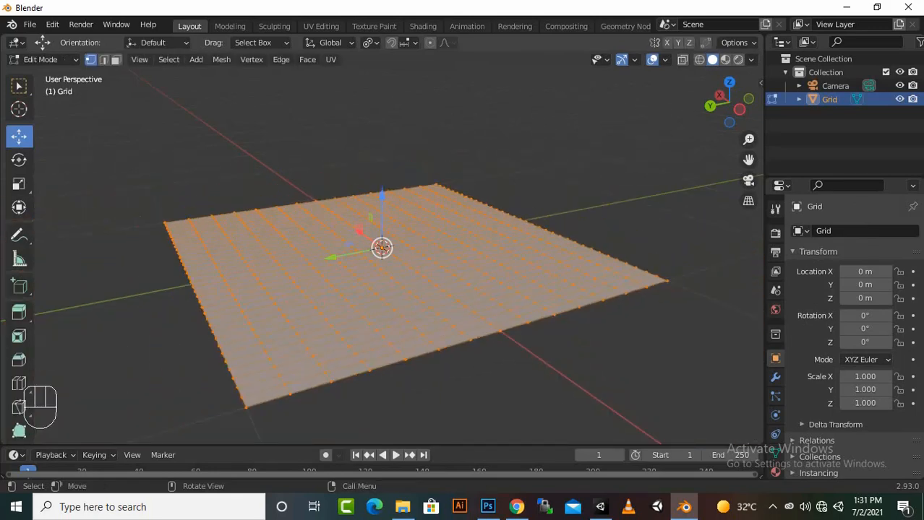
key("Tab")
- Delete the grid and add a monkey mesh in its place
key("Delete")
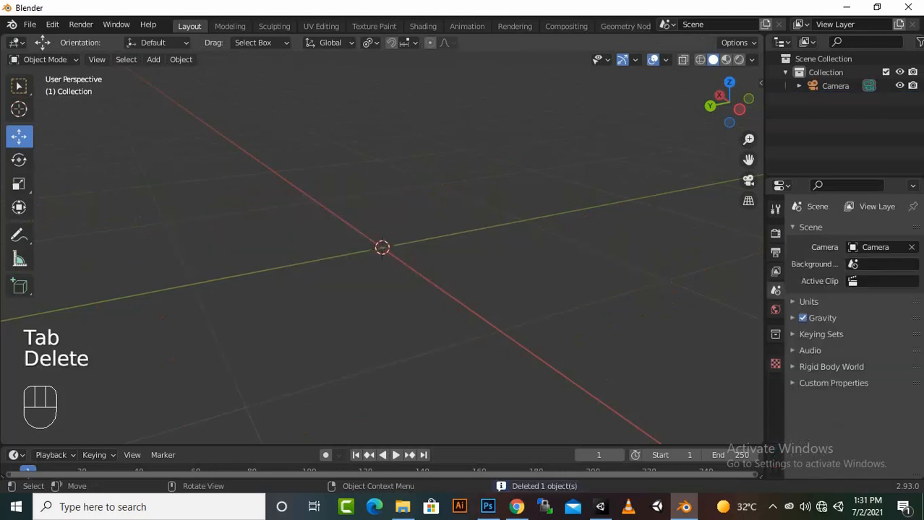
key("shift+a")
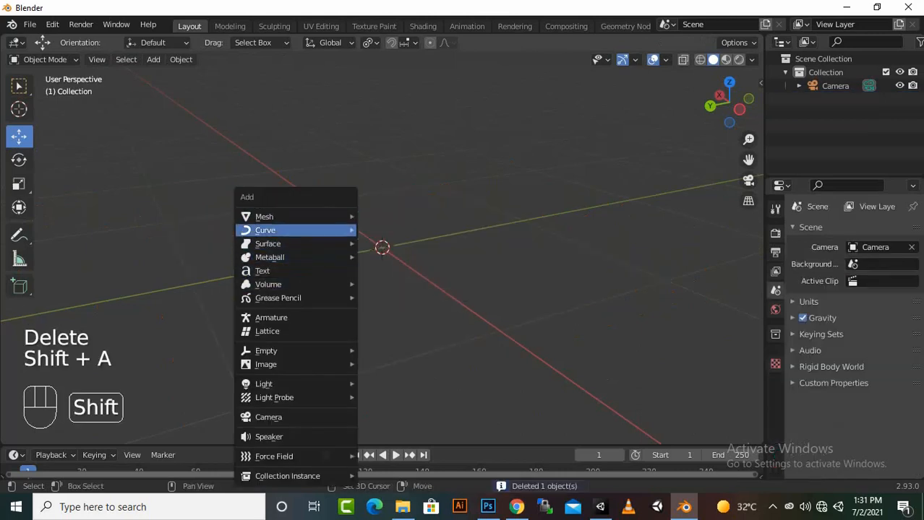
mouse_move(297, 217)
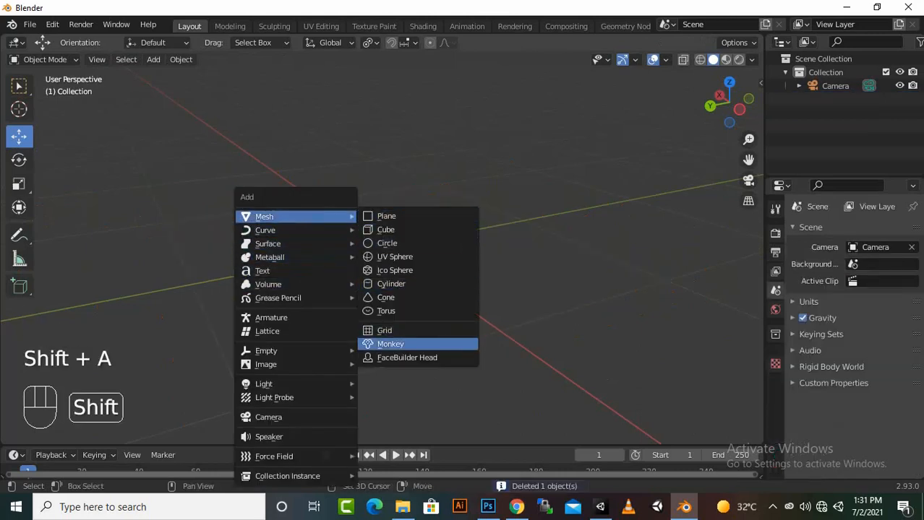
left_click(394, 344)
- Set the monkey mesh's size to 1.88 m
scroll(382, 248, "down", 5)
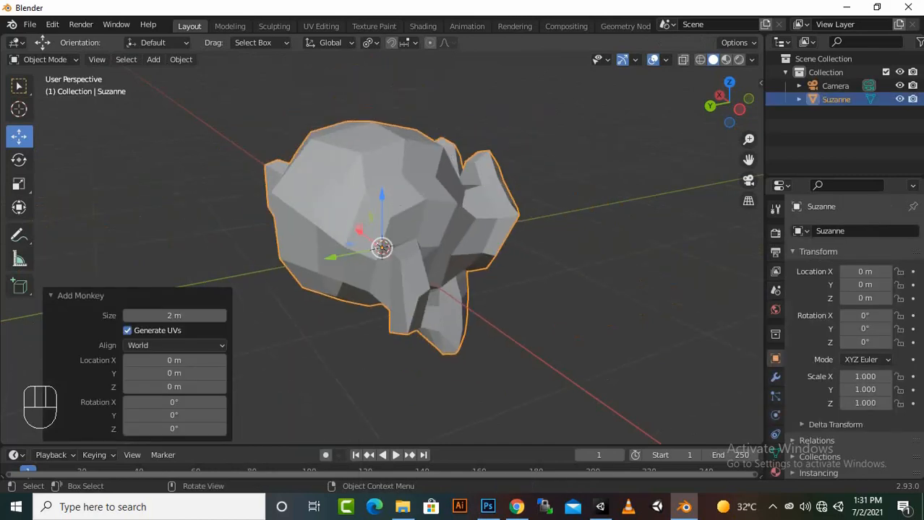
key("alt")
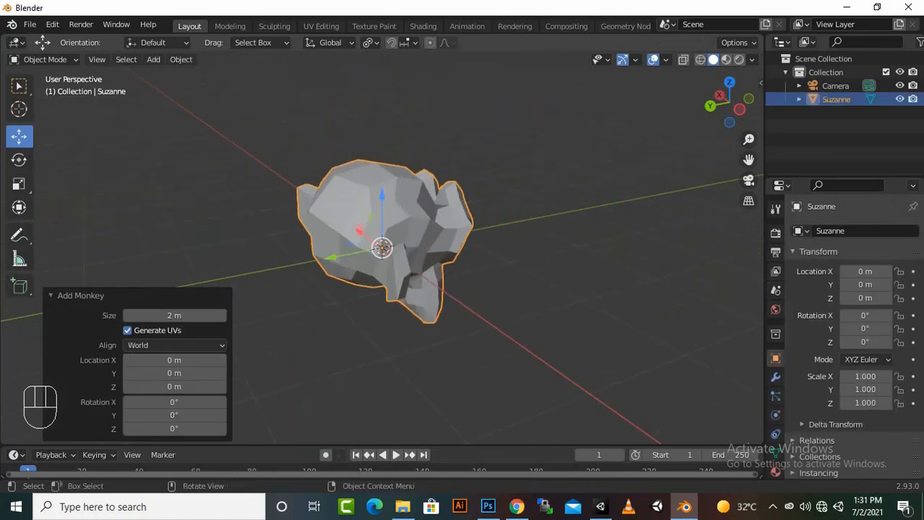
mouse_move(174, 316)
left_mouse_down()
mouse_move(186, 316)
mouse_move(161, 316)
left_mouse_up()
left_click(175, 316)
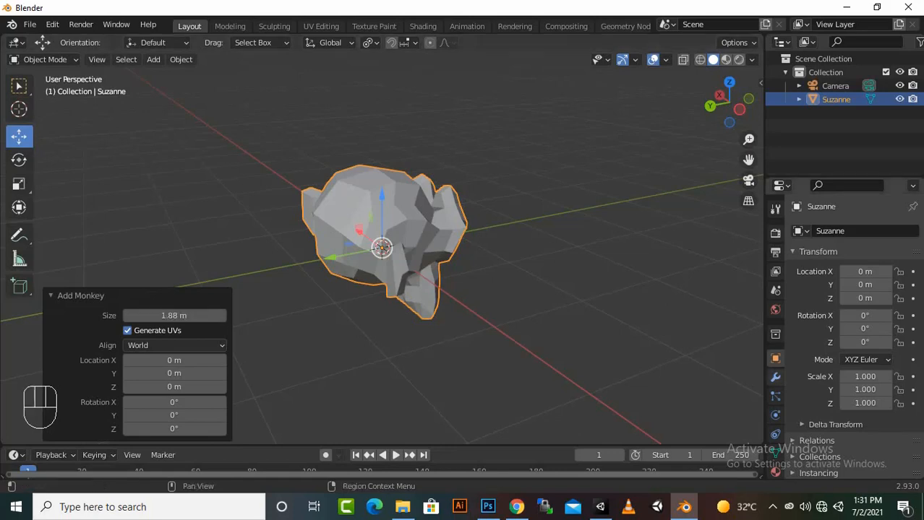
- Add a Subdivision Surface modifier to the monkey with viewport level 4 and view the head from the front
left_click(774, 378)
left_click(816, 231)
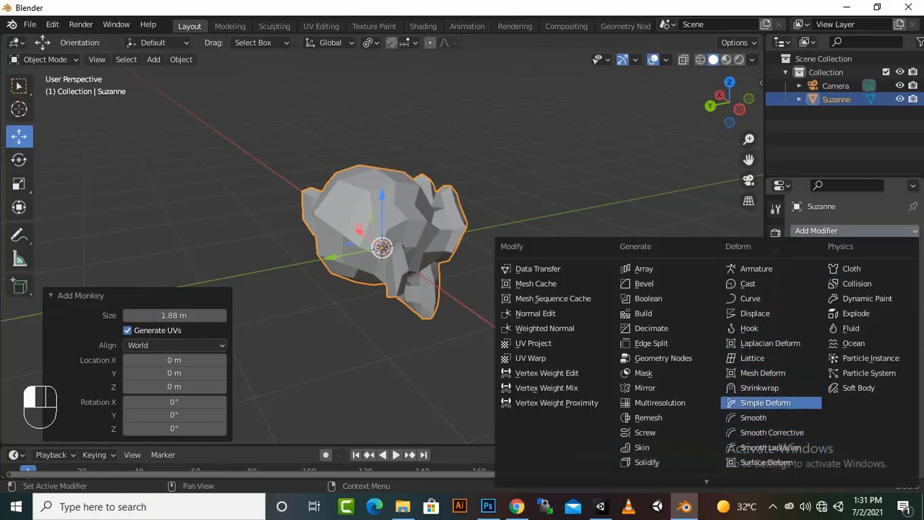
mouse_move(771, 477)
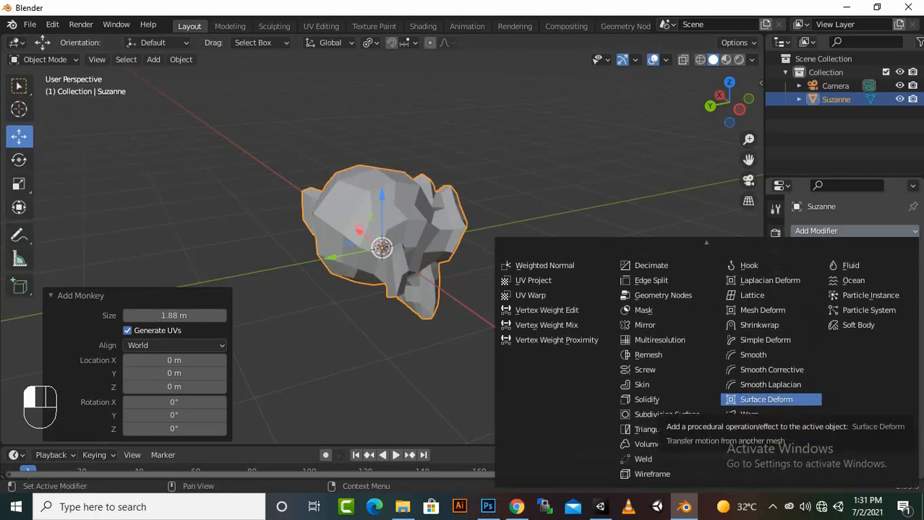
left_click(665, 415)
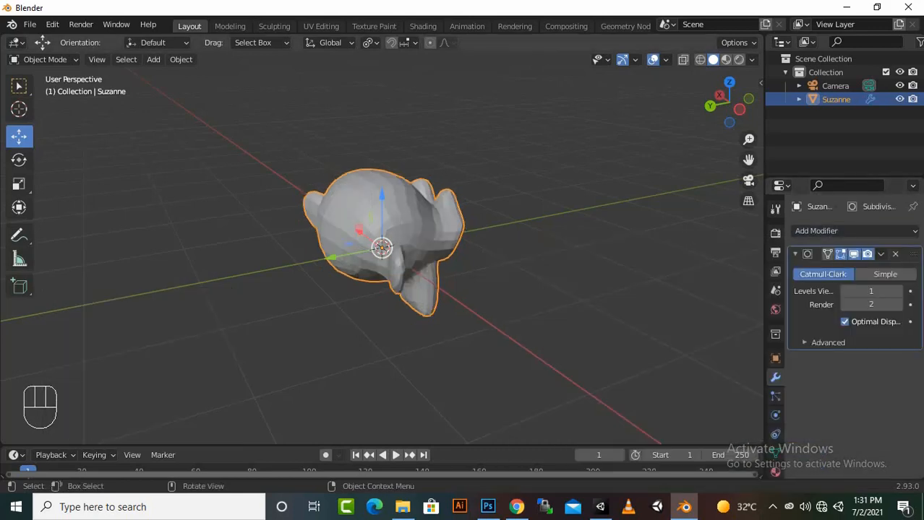
left_click_drag(871, 291, 896, 291)
middle_click_drag(381, 248, 318, 206)
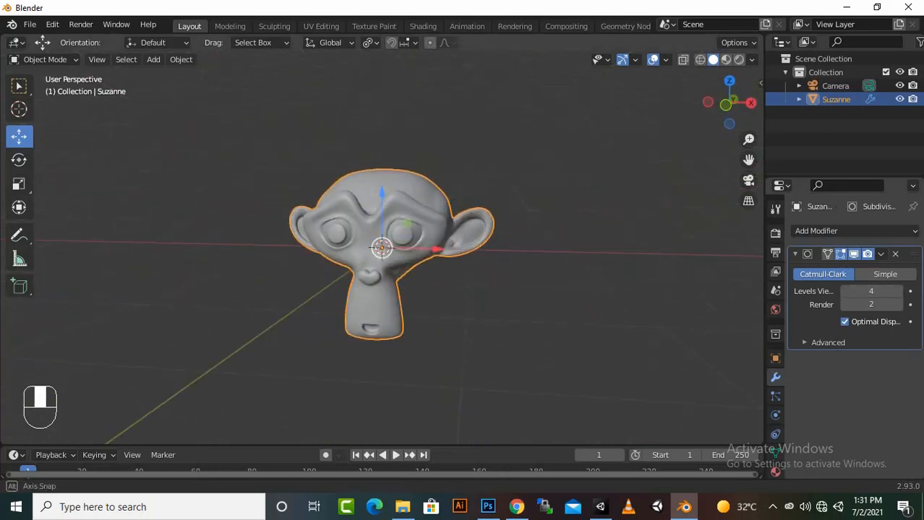
- Delete the monkey and add a Bezier curve in its place
key("Delete")
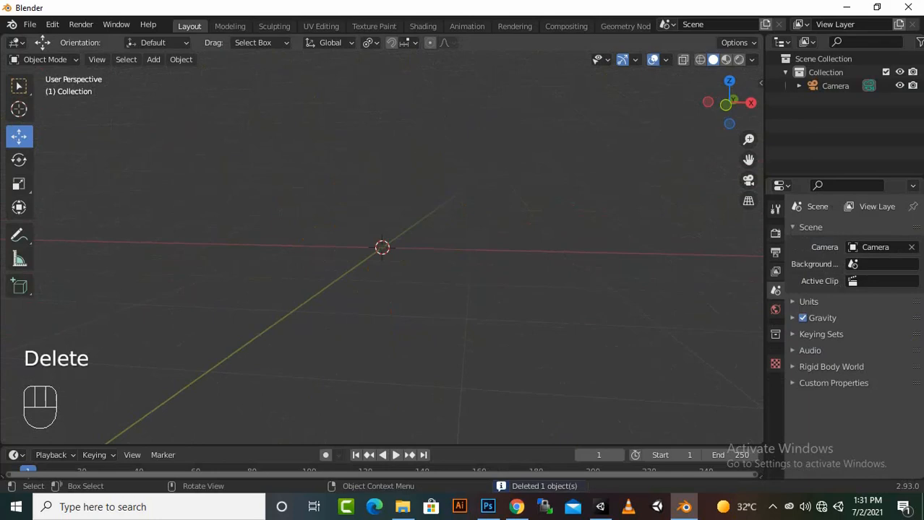
key("shift+a")
mouse_move(210, 216)
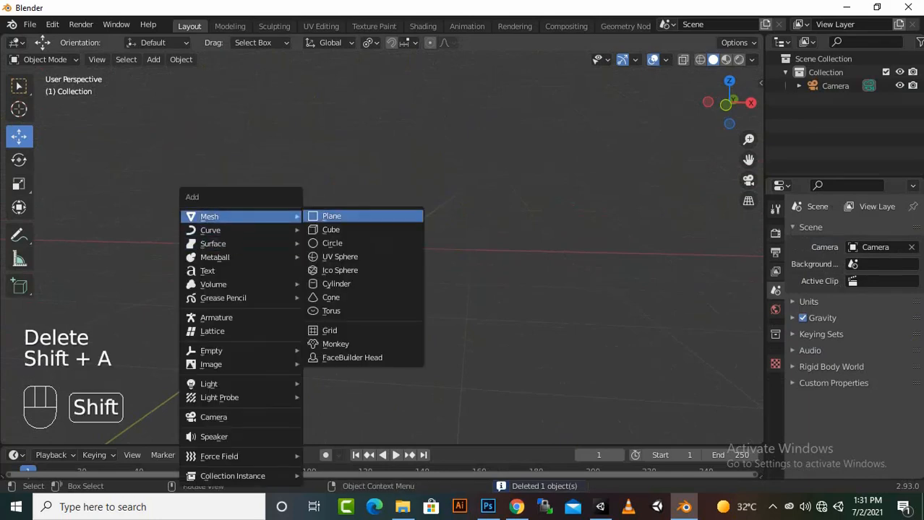
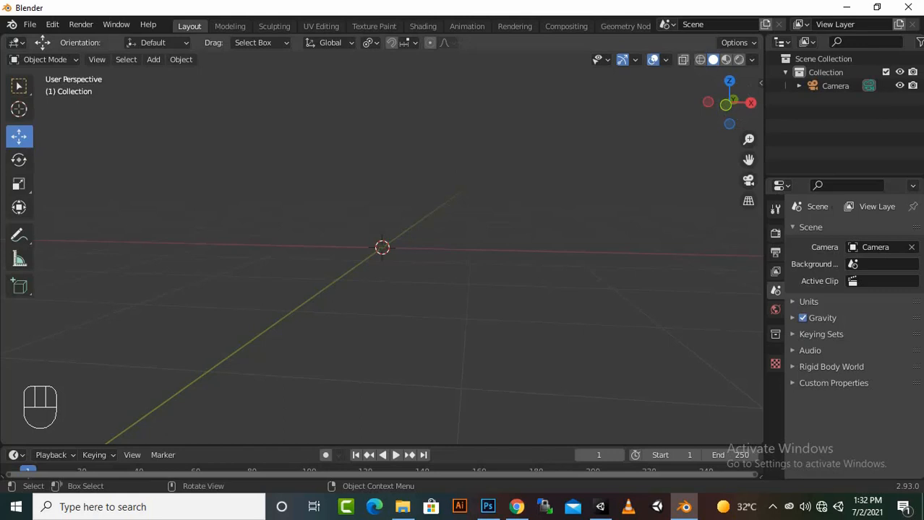
key("shift+a")
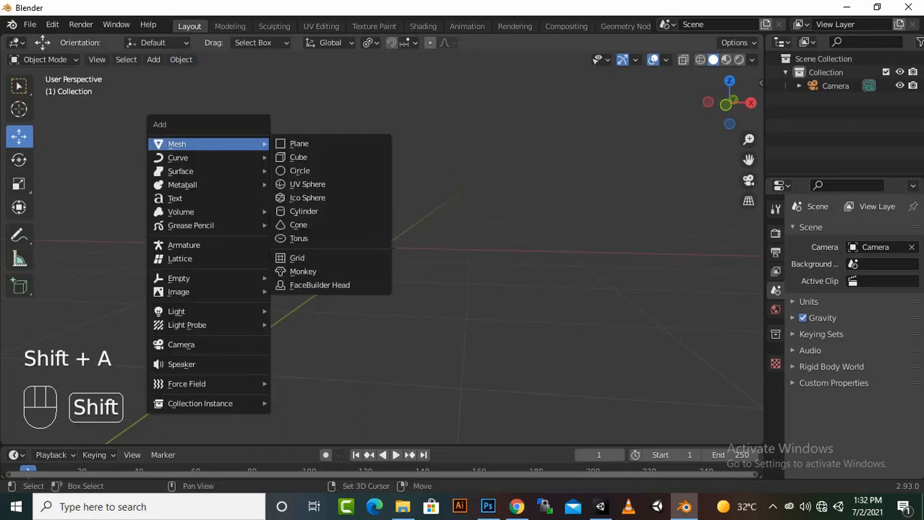
mouse_move(188, 157)
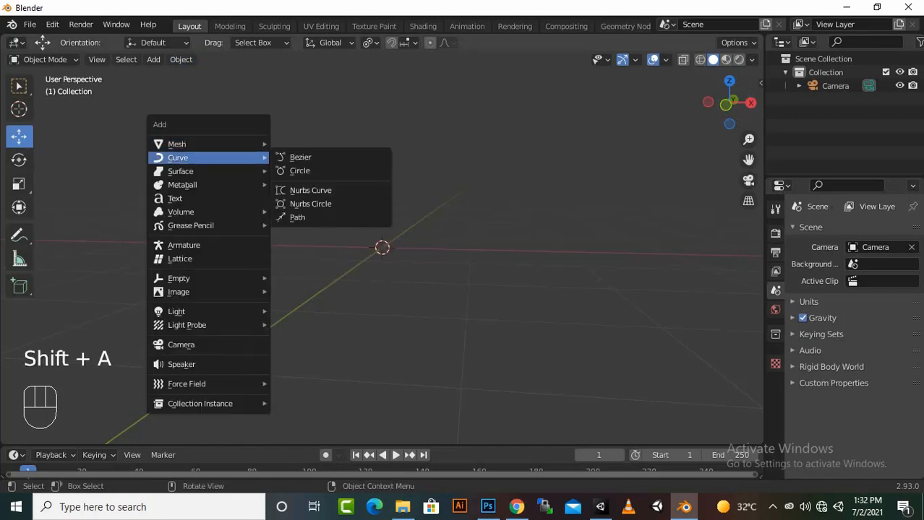
left_click(300, 156)
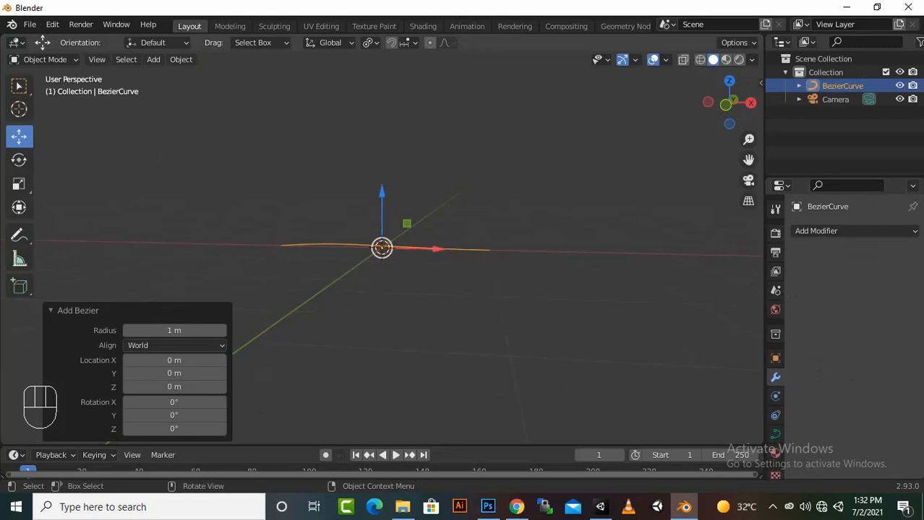
- Move the Bezier curve about 1.76 m along the X axis
key("g")
key("x")
key("Return")
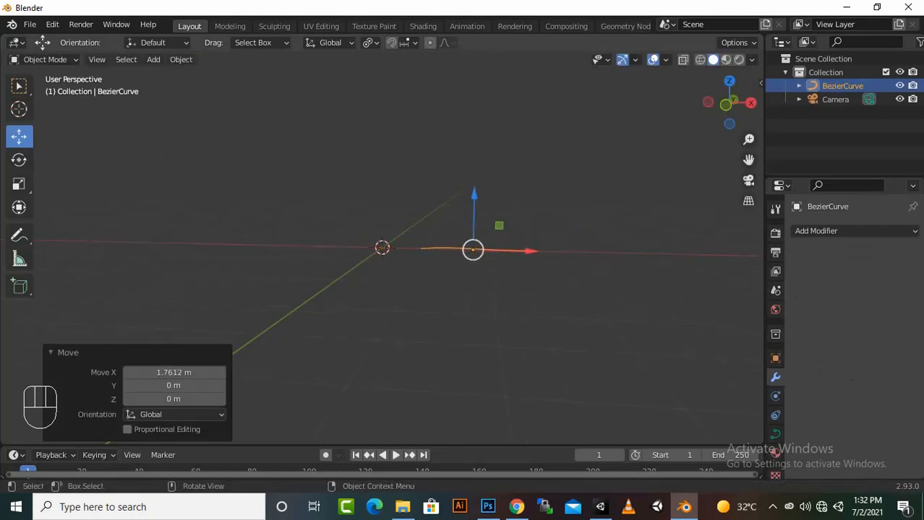
- Add a Bezier circle and move it along the negative X axis, clear of the world origin
key("shift+a")
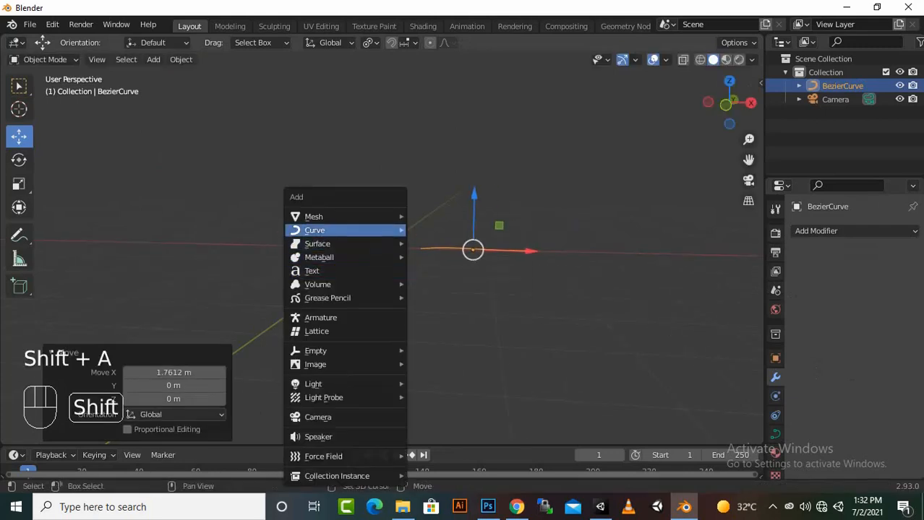
mouse_move(340, 229)
left_click(436, 243)
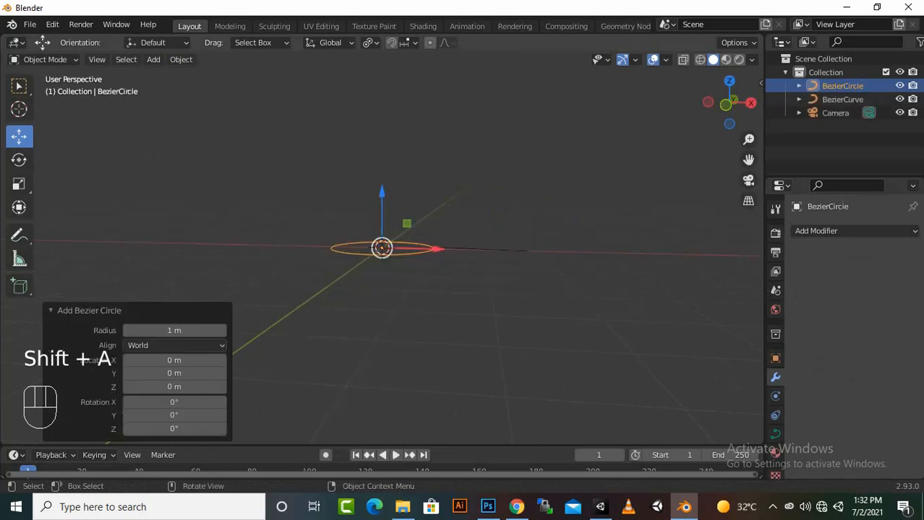
key("g")
key("x")
key("Return")
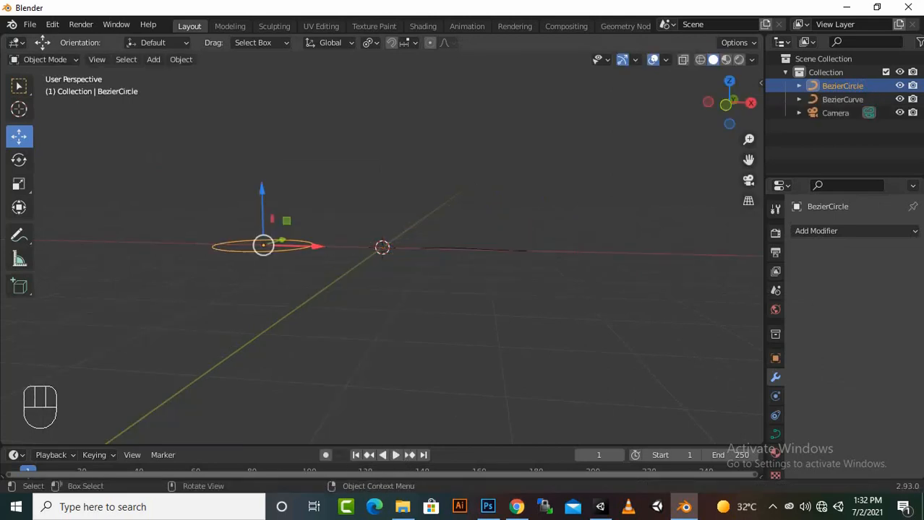
- Add a NURBS circle, shift it slightly toward positive X and look at the curves in Top Orthographic view
key("shift+s")
key("shift+a")
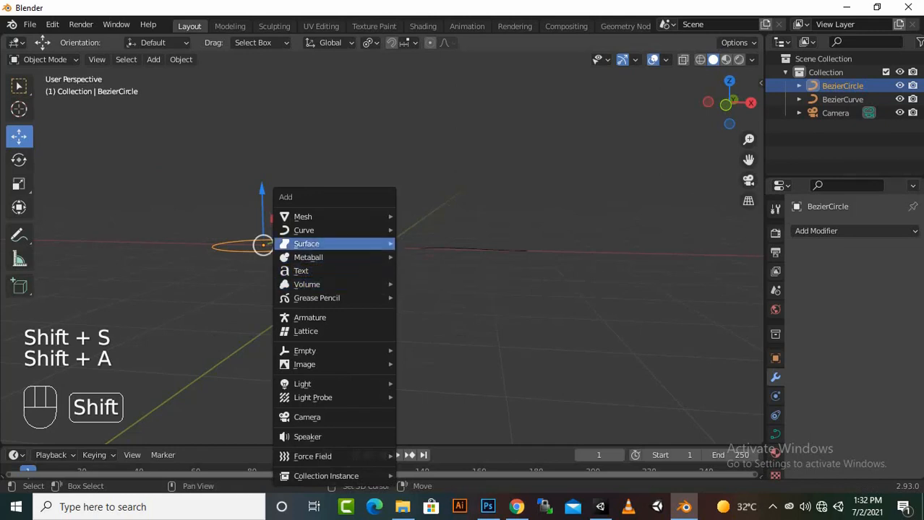
mouse_move(336, 229)
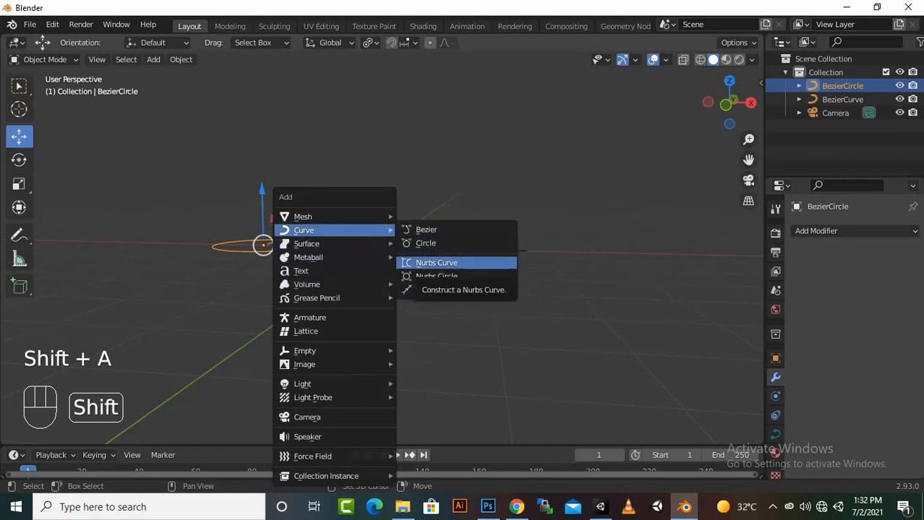
left_click(436, 276)
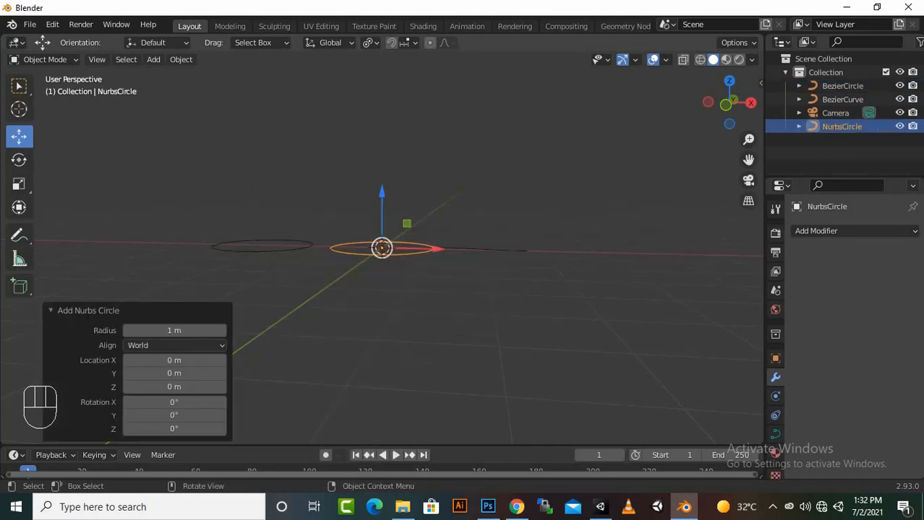
left_click_drag(381, 248, 414, 223)
middle_click_drag(415, 223, 414, 245, "alt")
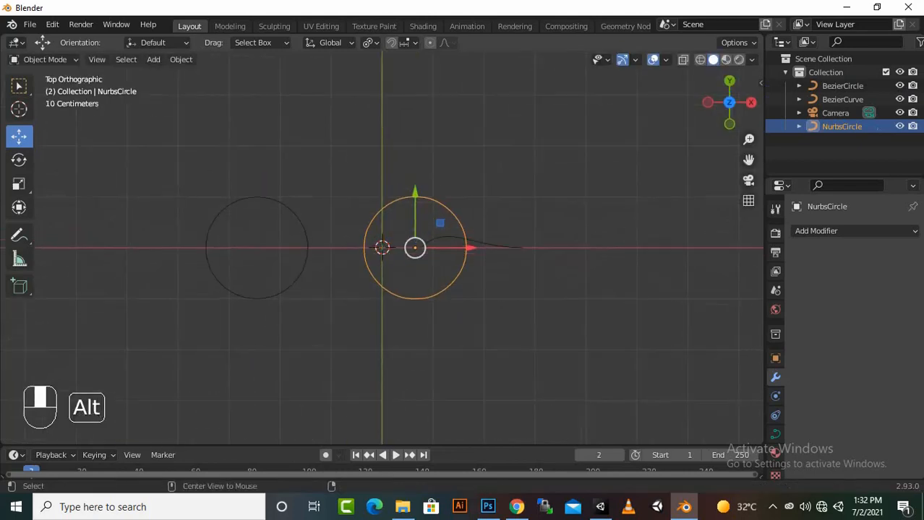
scroll(381, 248, "up", 1)
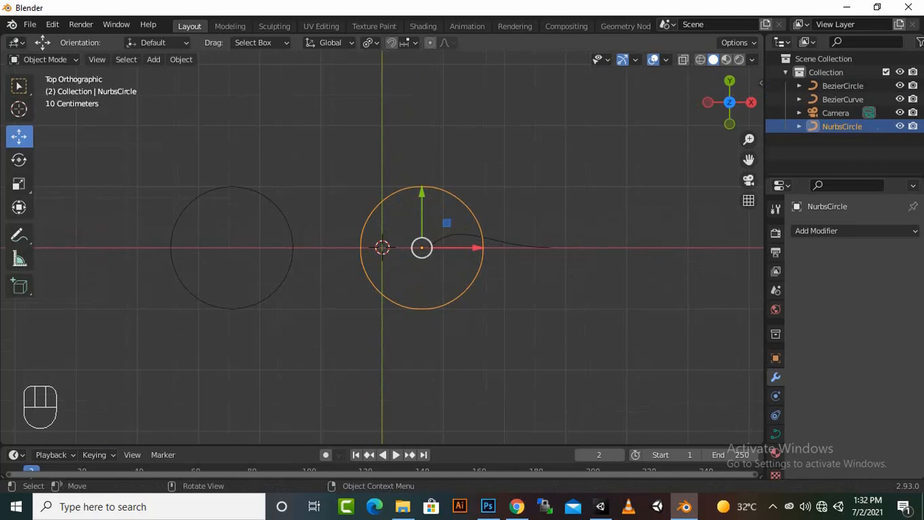
- In Edit Mode, move the NURBS circle's lower-right control point slightly inward along X, and return to Object Mode
key("Tab")
scroll(382, 247, "up", 2)
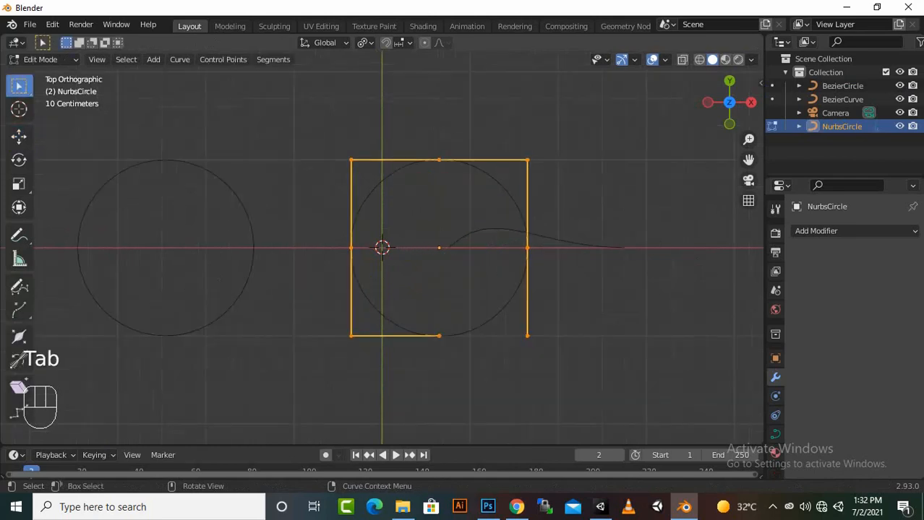
left_click(527, 248)
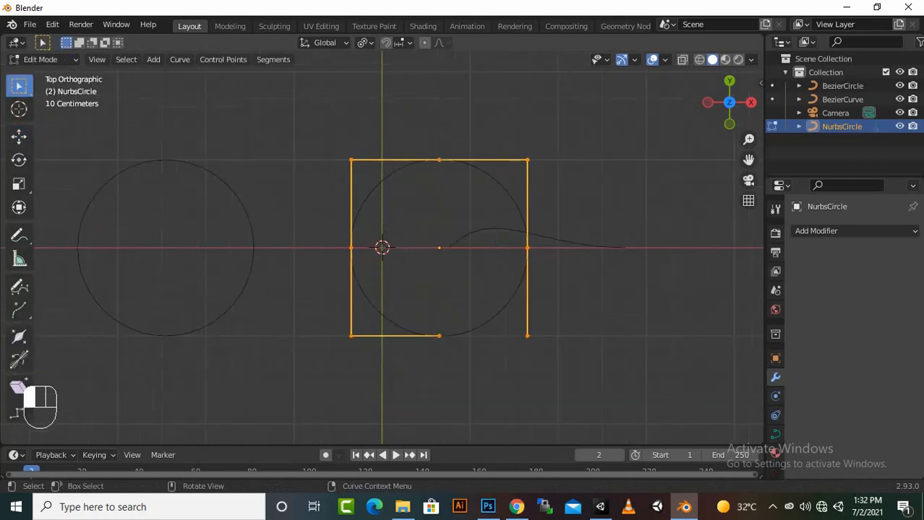
left_click_drag(527, 335, 550, 337)
left_click(527, 336)
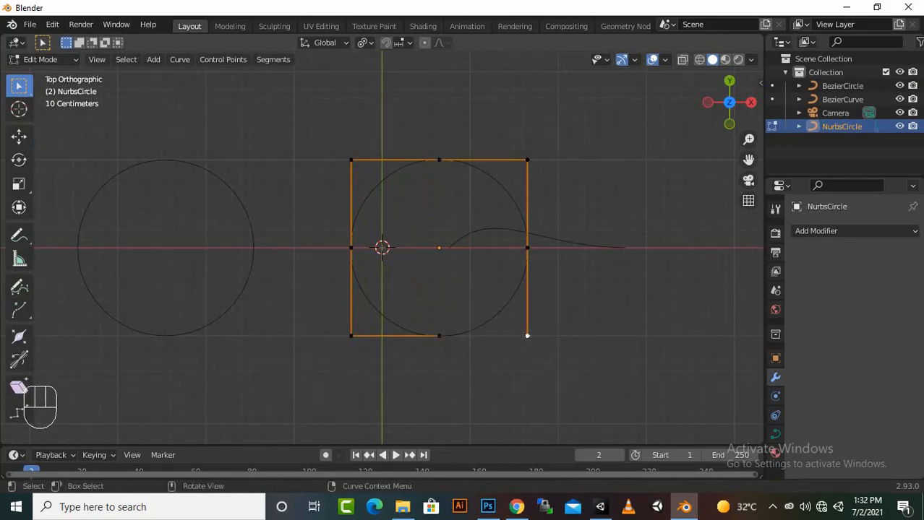
key("shift+space")
key("g")
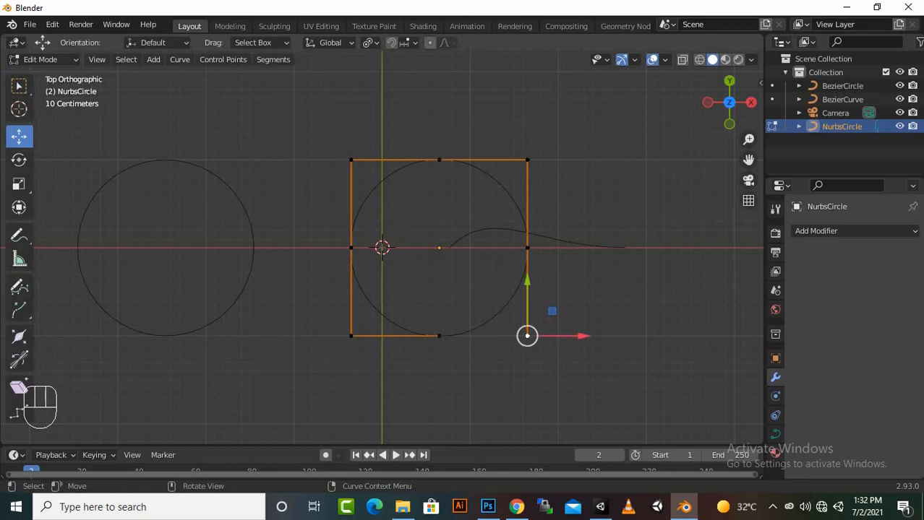
mouse_move(581, 336)
left_mouse_down()
mouse_move(667, 336)
mouse_move(571, 336)
left_mouse_up()
left_click(578, 361)
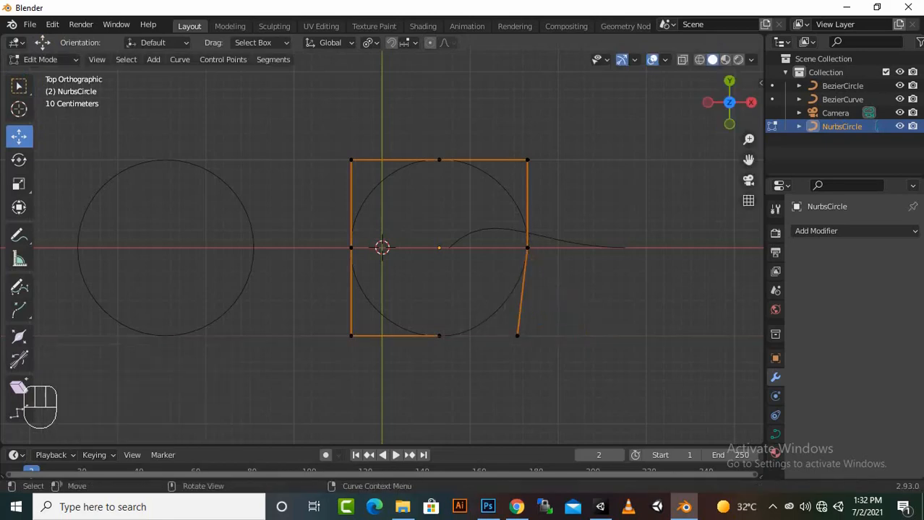
left_click(527, 248)
key("alt+a")
key("Tab")
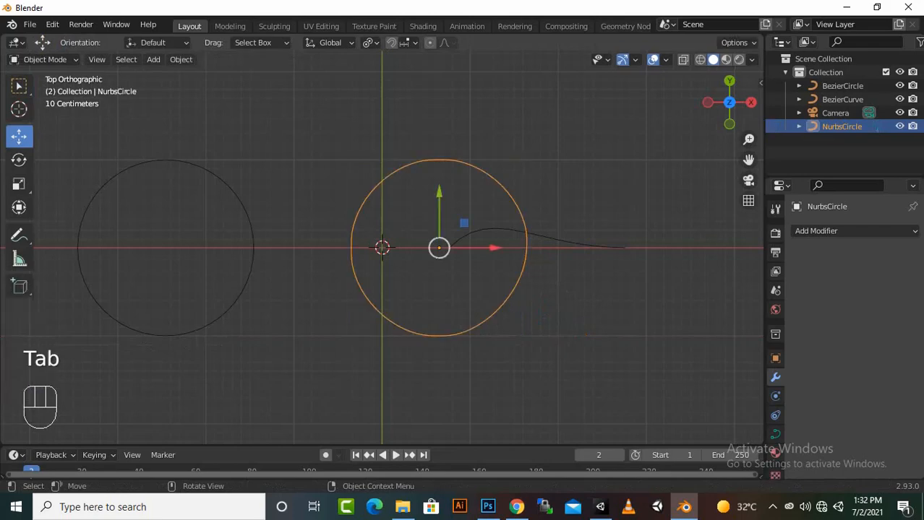
- In Edit Mode, lower the Bezier curve's right end point along Y and move its left handle about -0.038 m in Y
left_click(556, 239)
key("Tab")
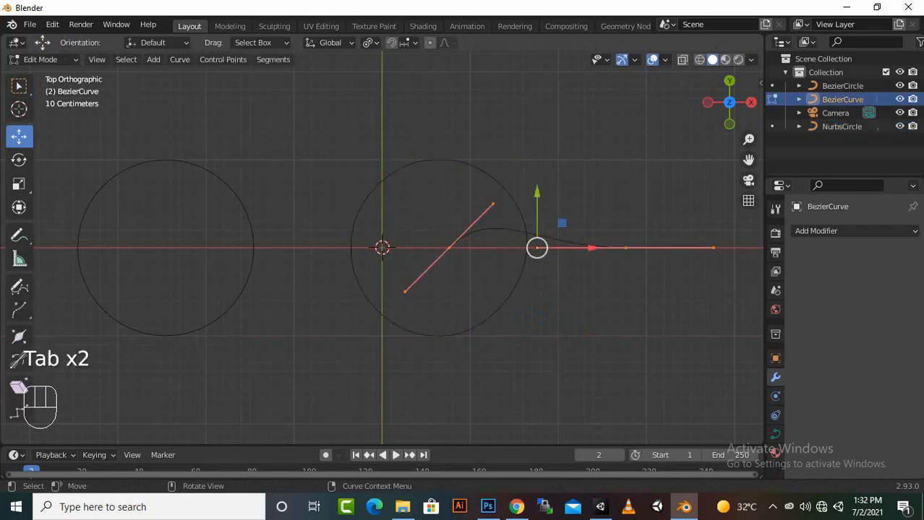
left_click_drag(614, 225, 635, 257)
left_click_drag(625, 192, 625, 217)
left_click_drag(514, 260, 558, 291)
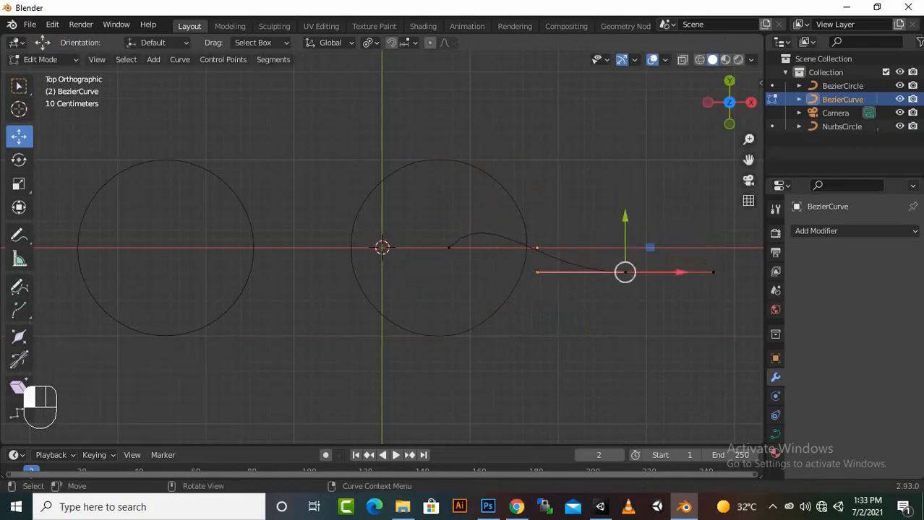
mouse_move(626, 216)
left_mouse_down()
mouse_move(625, 251)
mouse_move(625, 187)
mouse_move(625, 341)
mouse_move(625, 221)
left_mouse_up()
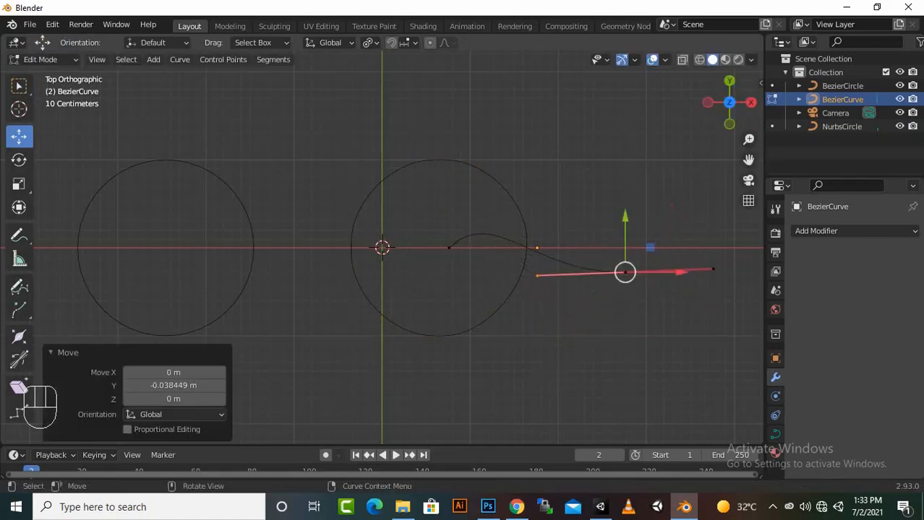
key("alt+a")
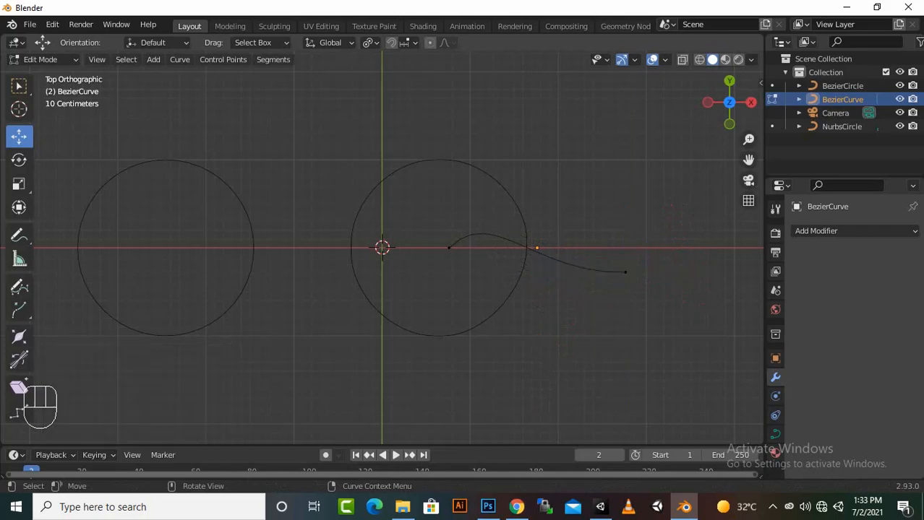
key("Tab")
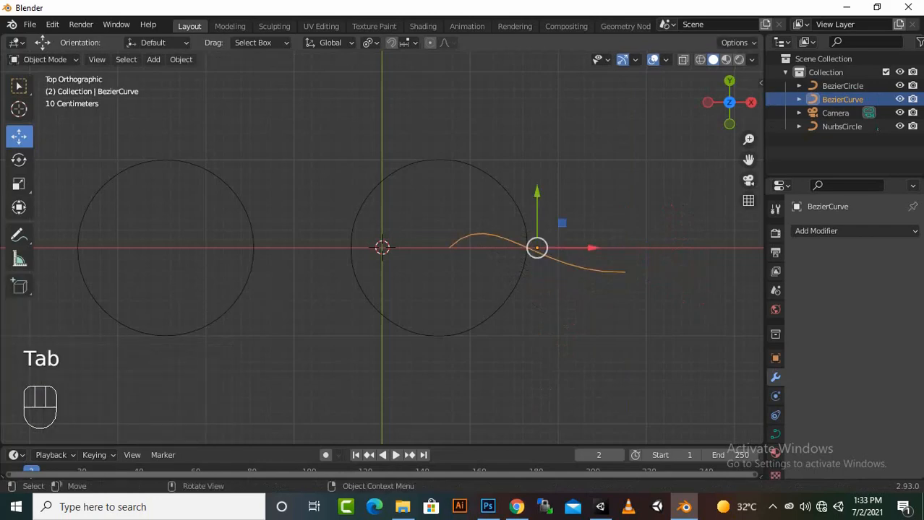
- In Edit Mode, pull the Bezier circle's rightmost point outward along X and tilt its upper handle outward to deform the circle
left_click(253, 248)
key("Tab")
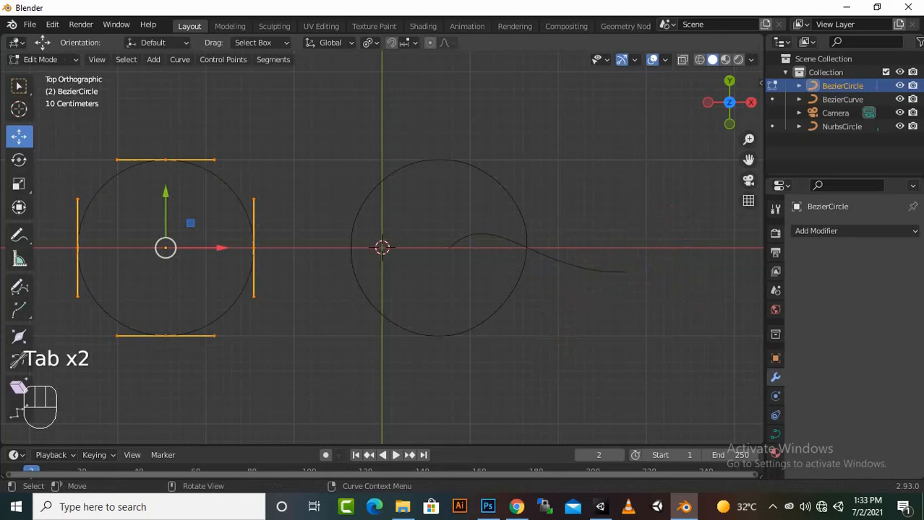
scroll(382, 248, "up", 1)
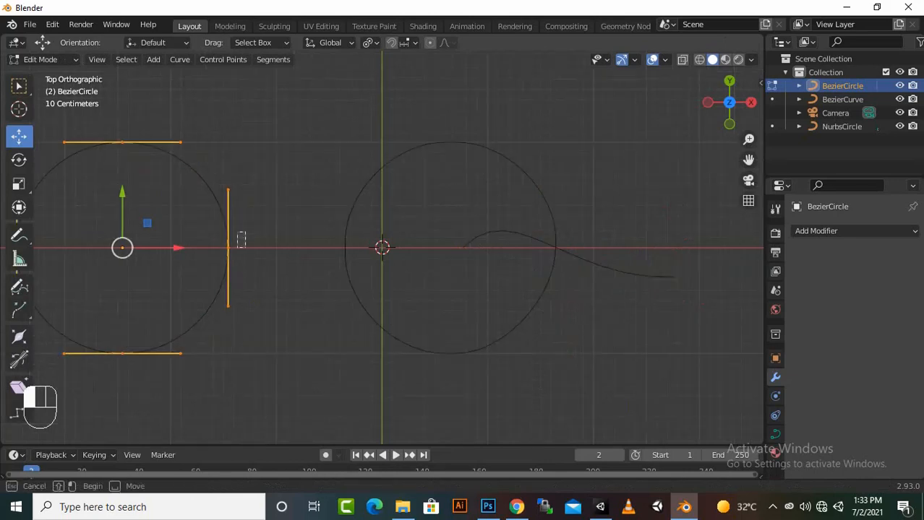
left_click(227, 248)
left_click_drag(227, 248, 248, 248)
left_click(245, 198)
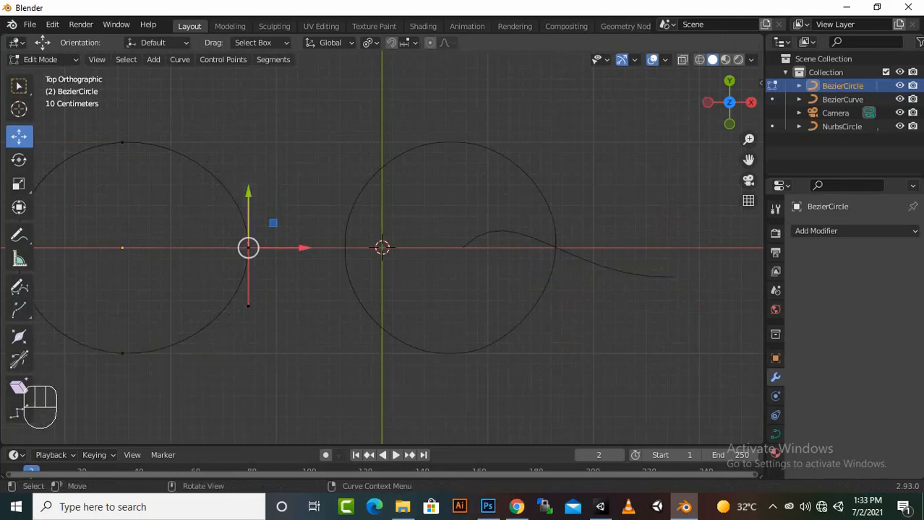
left_click_drag(272, 222, 315, 221)
left_click(315, 221)
scroll(382, 248, "down", 1)
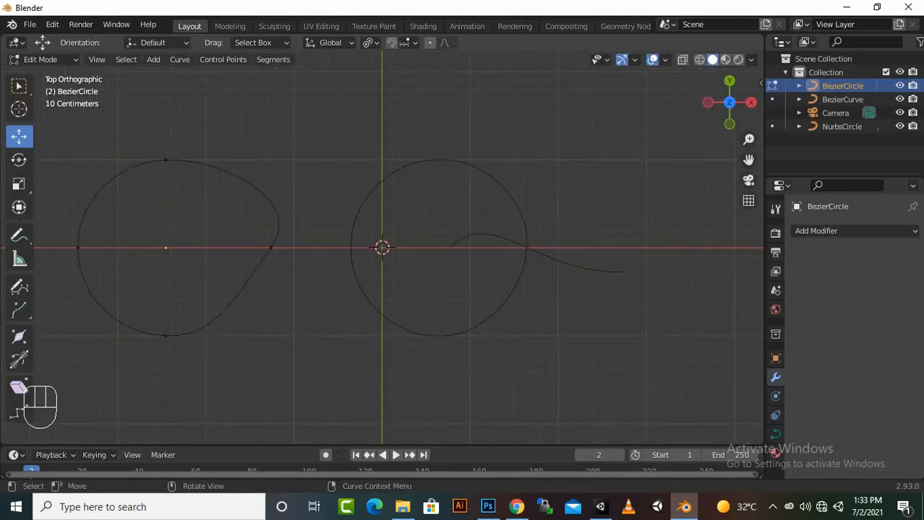
left_click_drag(669, 378, 29, 116)
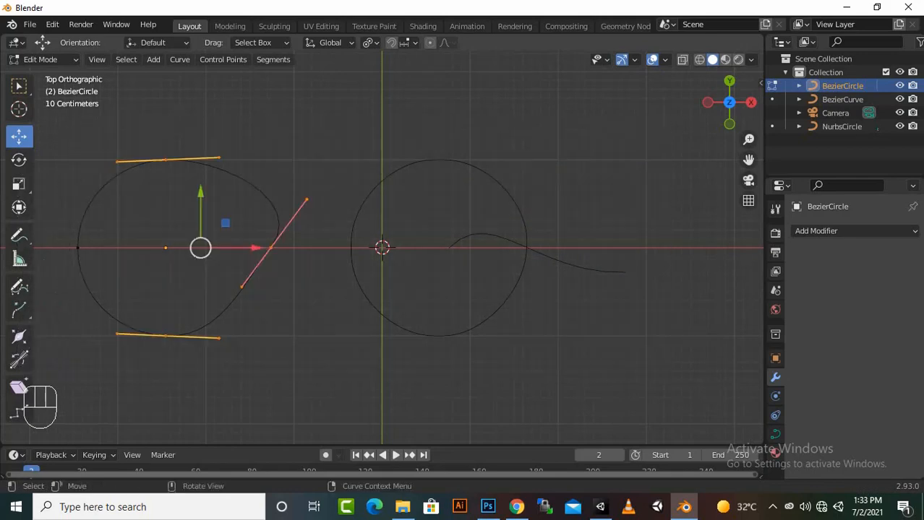
key("Delete")
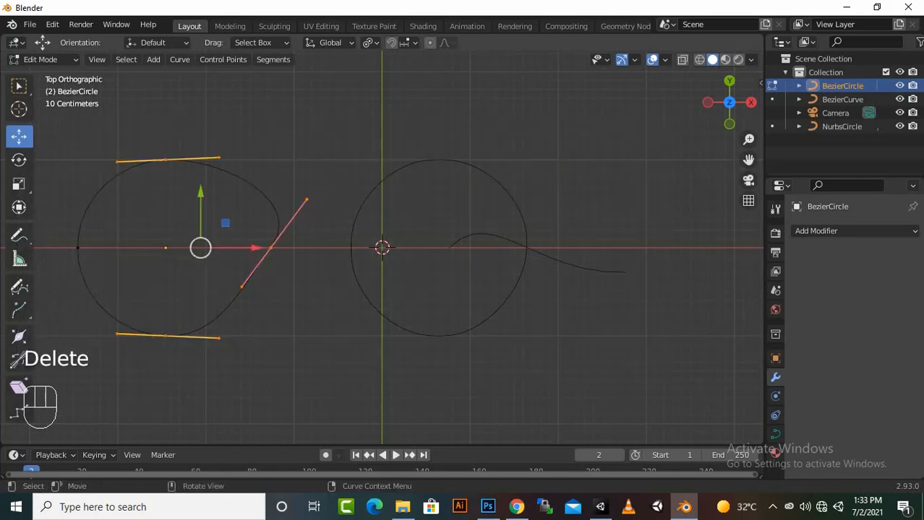
left_click(43, 258)
- Return to Object Mode and delete the Bezier circle, the Bezier curve and the NURBS circle
key("Tab")
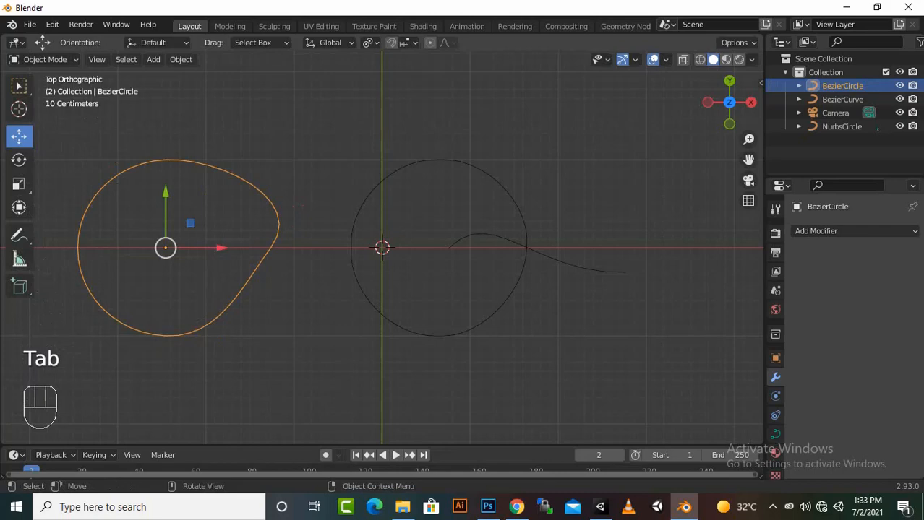
key("Delete")
left_click_drag(687, 331, 448, 202)
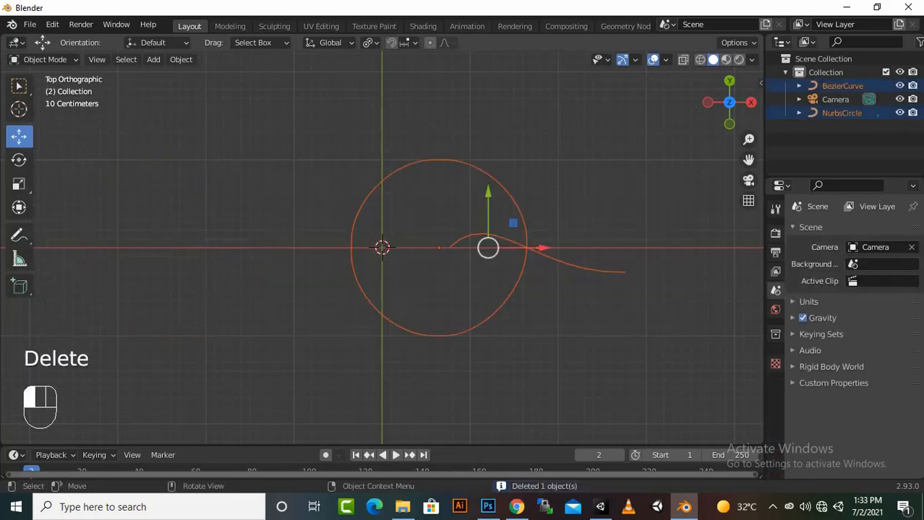
key("Delete")
- Add a NURBS curve surface object at the origin with the default 1 m radius
key("shift+a")
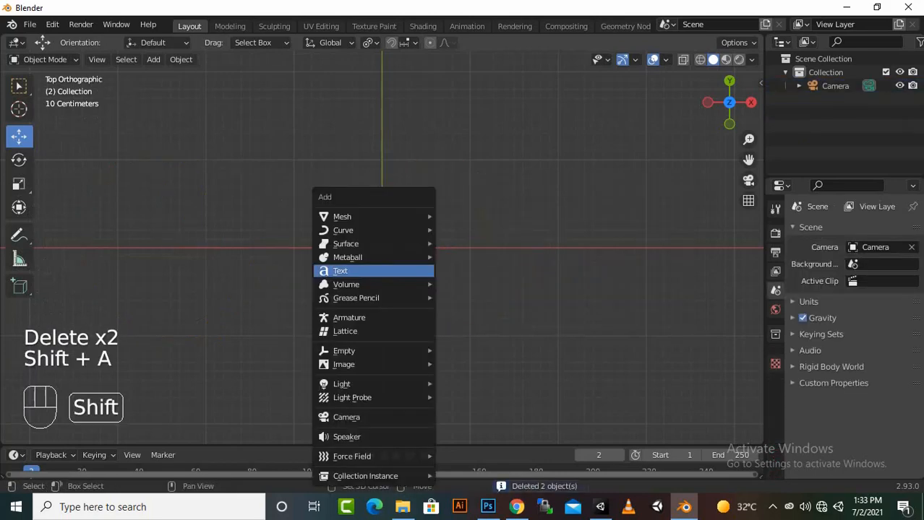
mouse_move(368, 230)
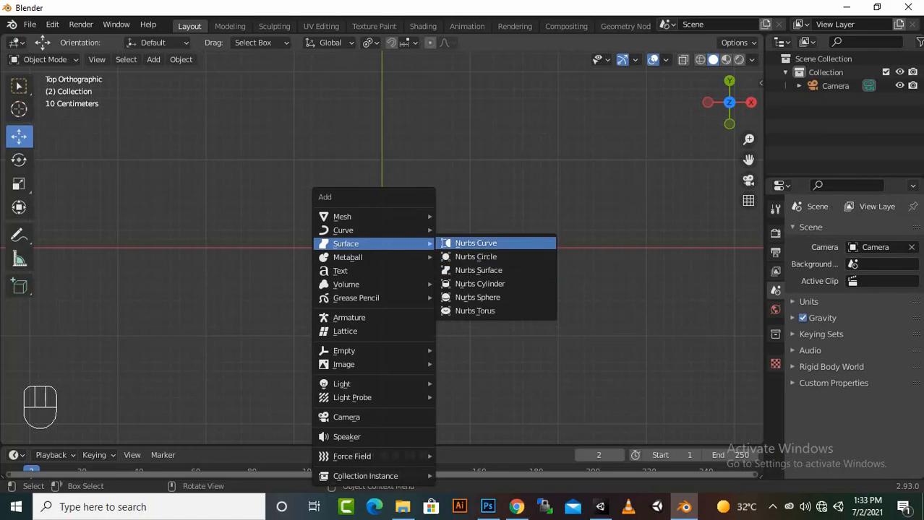
left_click(476, 243)
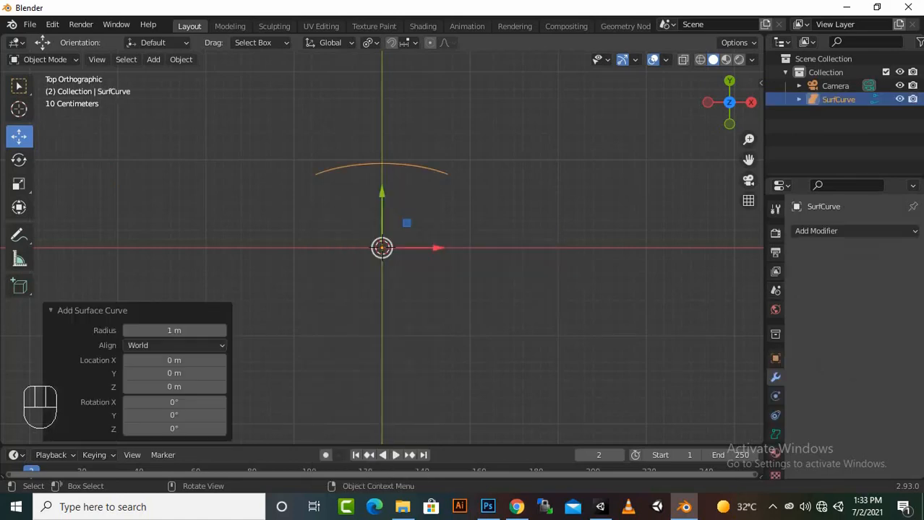
scroll(381, 248, "up", 2)
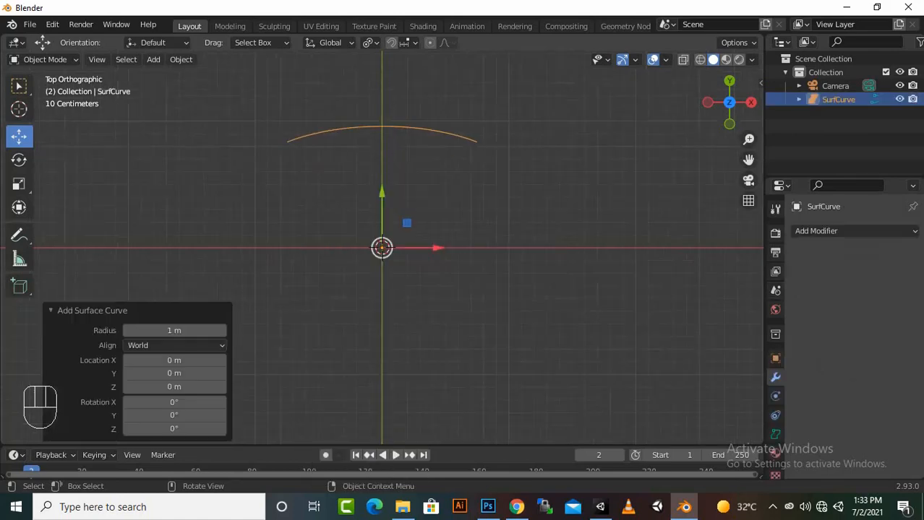
- In Edit Mode, move the surface curve's lower-right end control point inward along X
key("Tab")
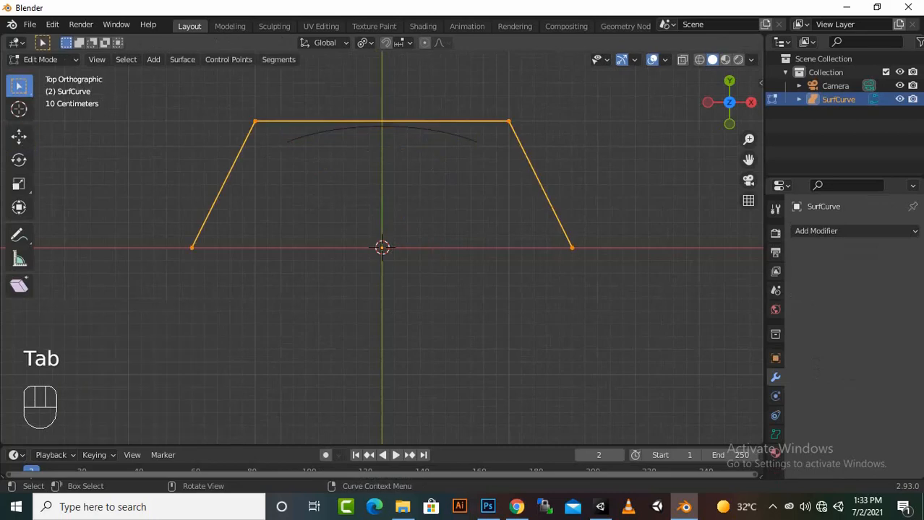
scroll(382, 248, "up", 1)
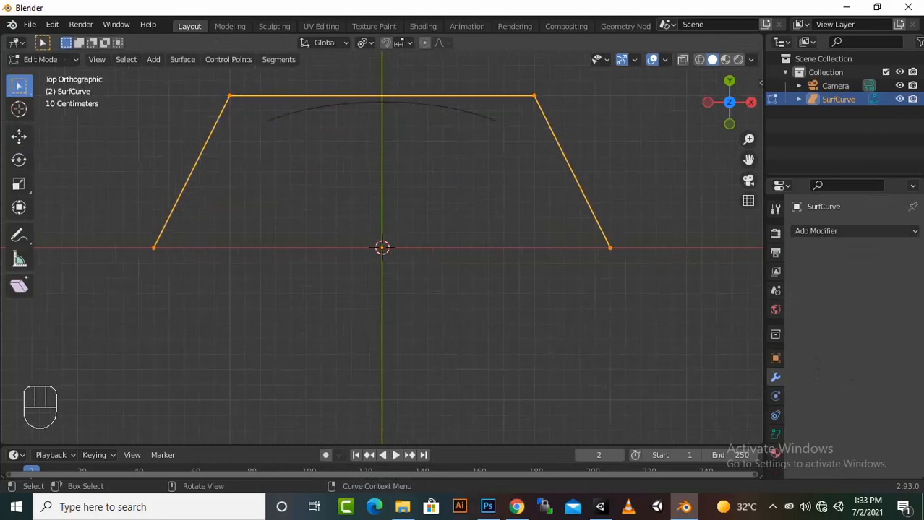
left_click(610, 248)
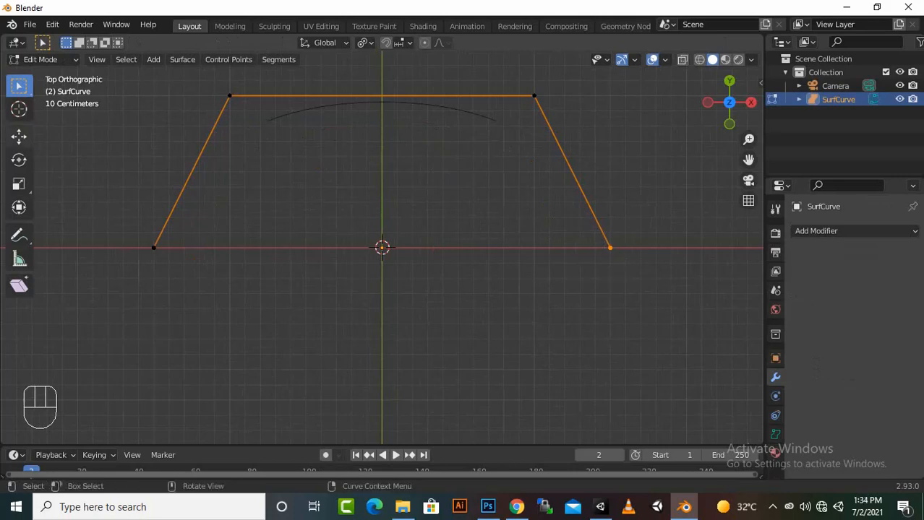
left_click(19, 137)
left_click_drag(661, 248, 630, 248)
- Move the surface curve's upper-right control point inward and slightly down, and delete the curve in Object Mode
left_click_drag(560, 65, 493, 167)
left_click_drag(560, 81, 529, 101)
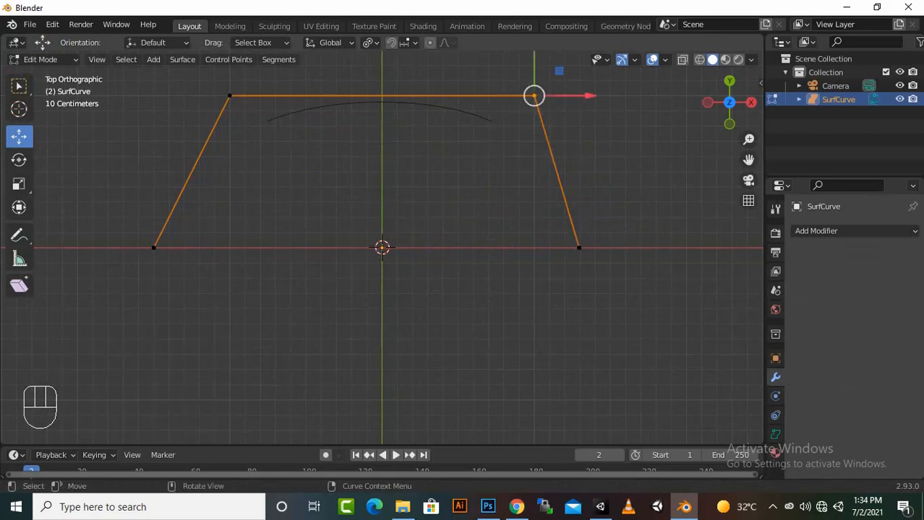
left_click_drag(585, 95, 471, 107)
left_click_drag(482, 69, 481, 101)
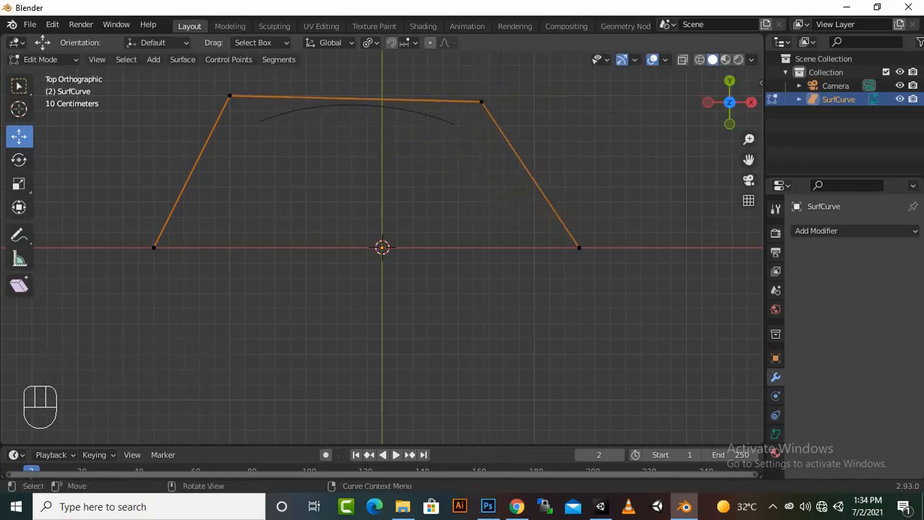
key("Tab")
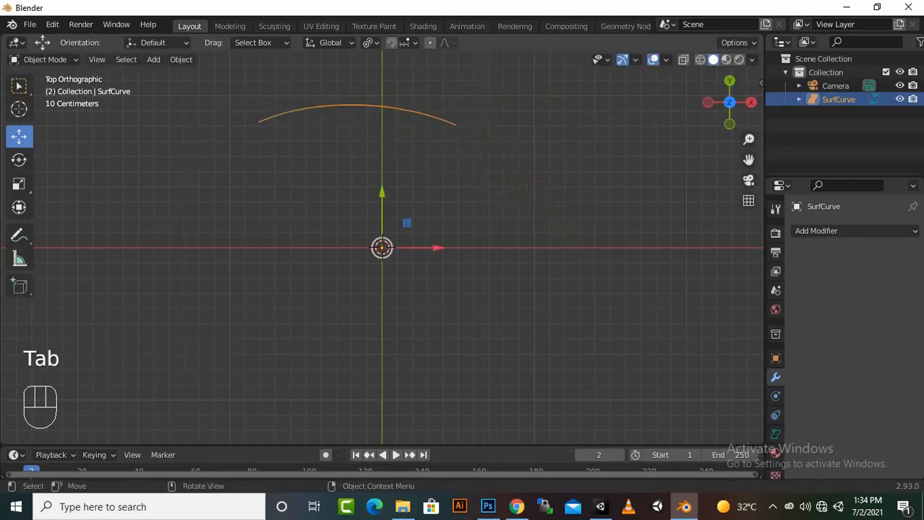
key("Delete")
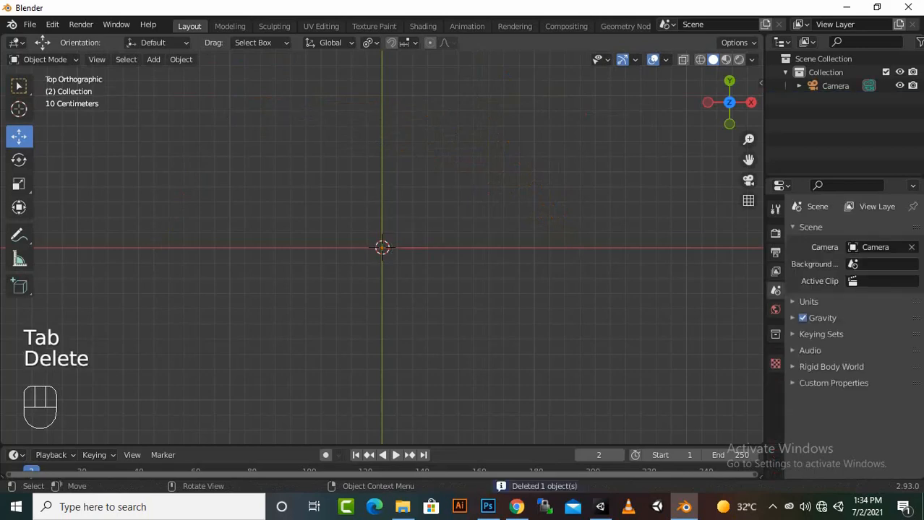
- Add a ball metaball with a 2 m radius and move it about -4.63 m along X
key("shift+a")
mouse_move(401, 146)
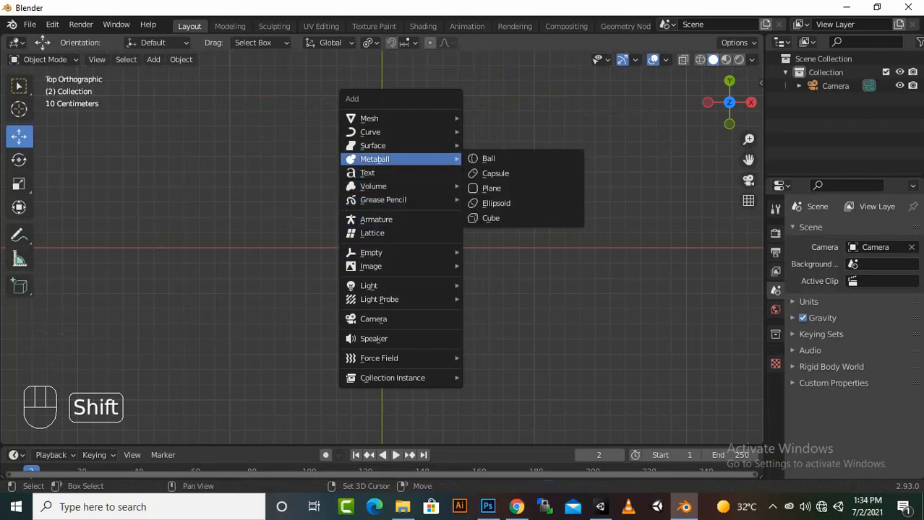
left_click(487, 157)
scroll(381, 248, "down", 8)
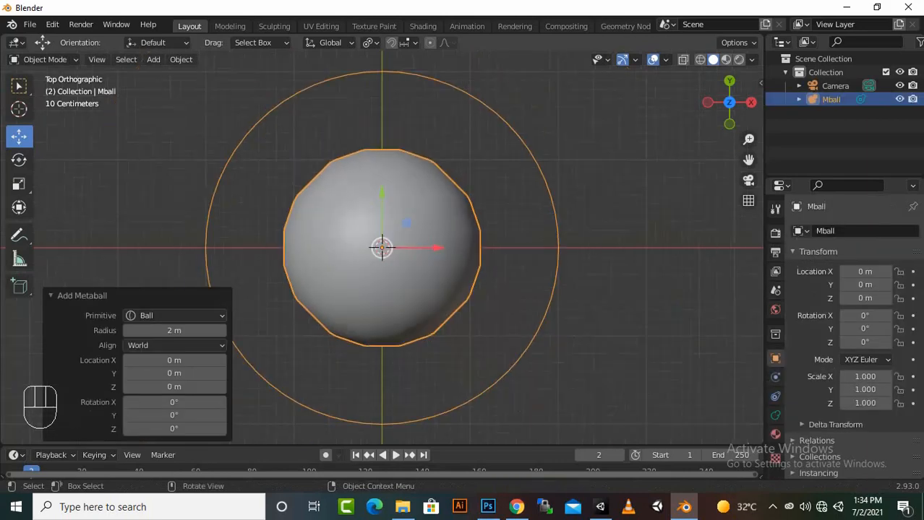
key("shift")
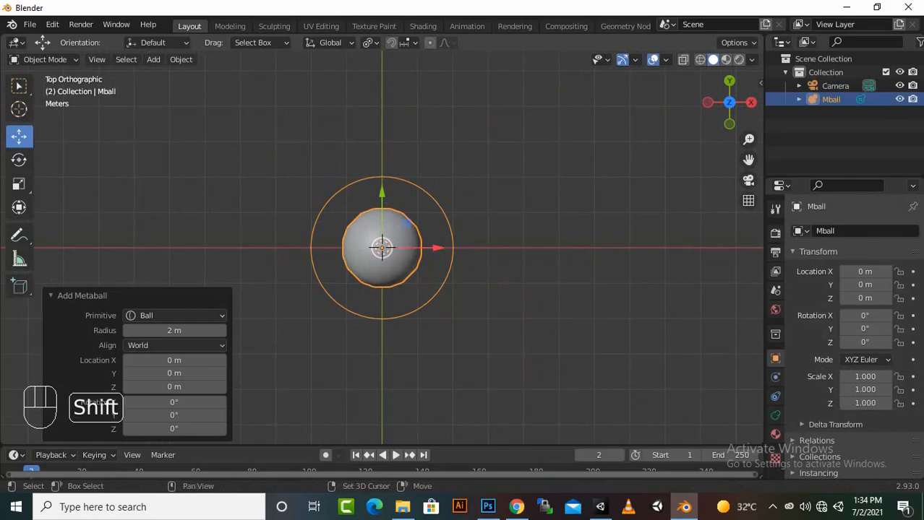
key("shift+a")
mouse_move(419, 193)
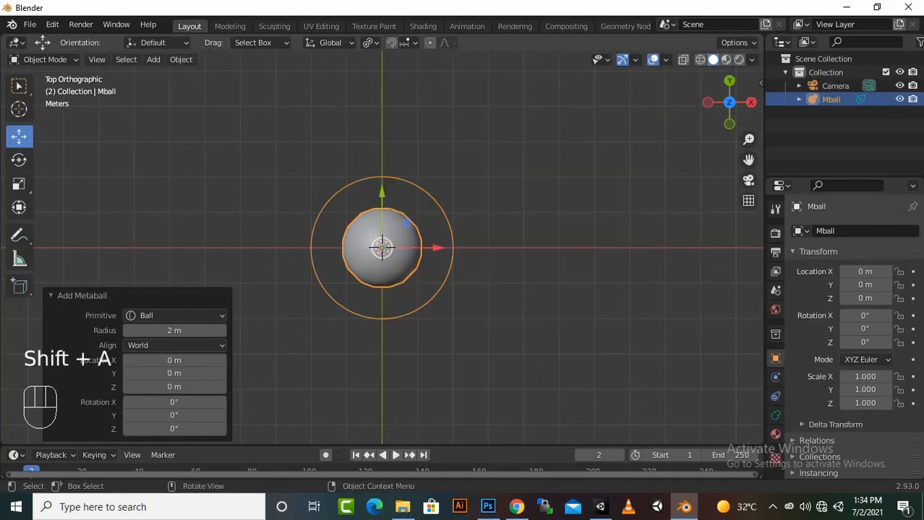
left_click_drag(434, 248, 273, 248)
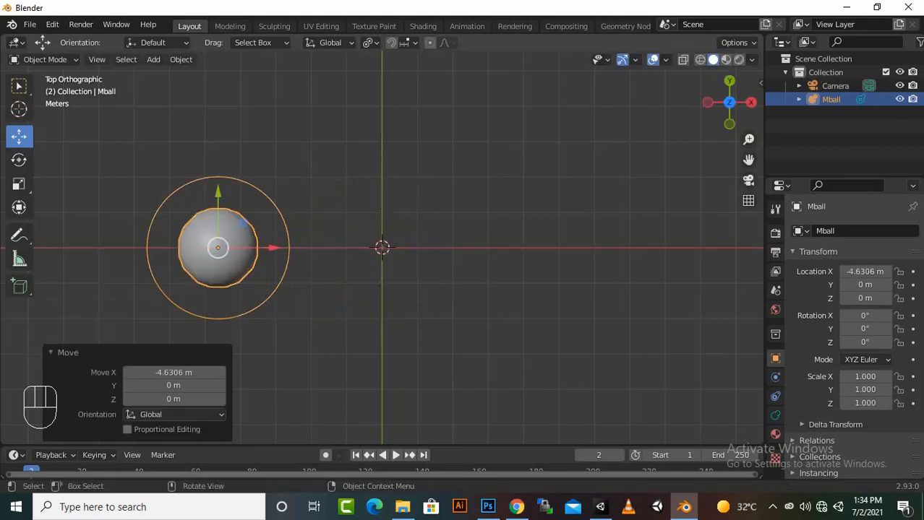
- Add a capsule metaball and move it about -1.16 m along X so it blends with the ball
key("shift+a")
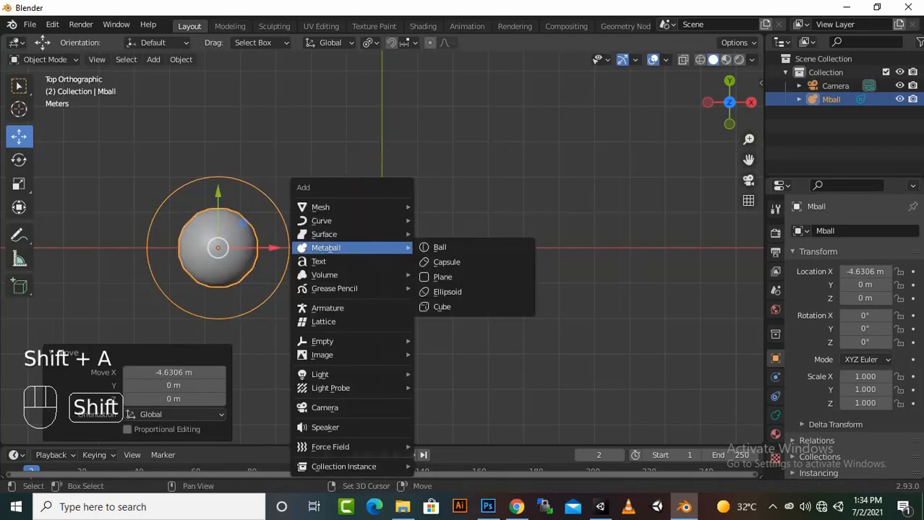
left_click(446, 261)
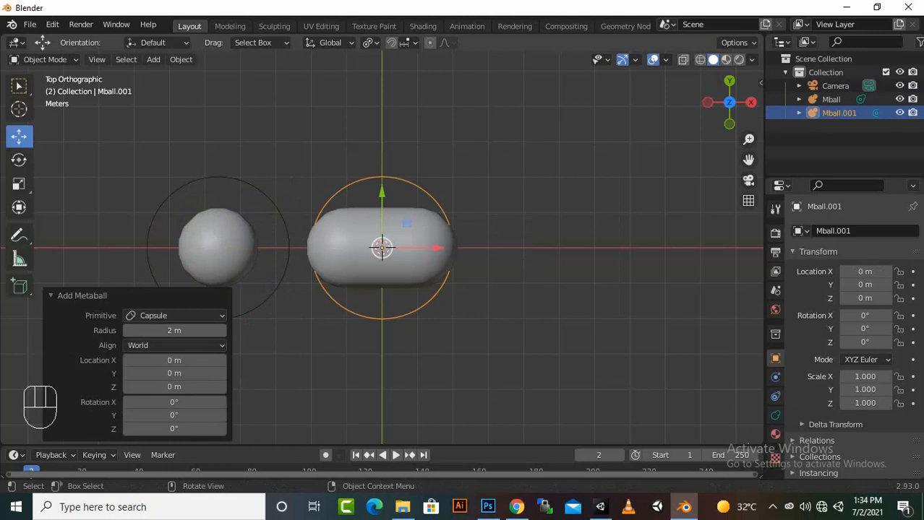
scroll(382, 248, "up", 1)
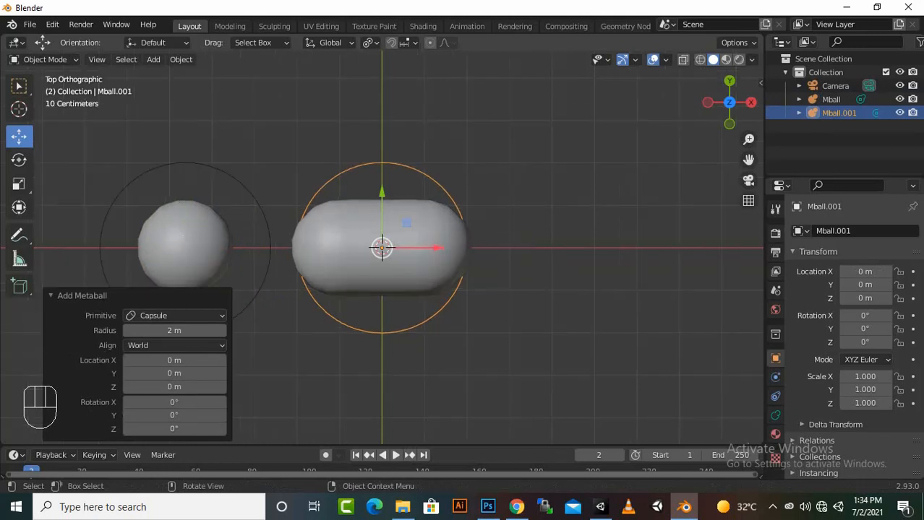
left_click_drag(436, 248, 386, 248)
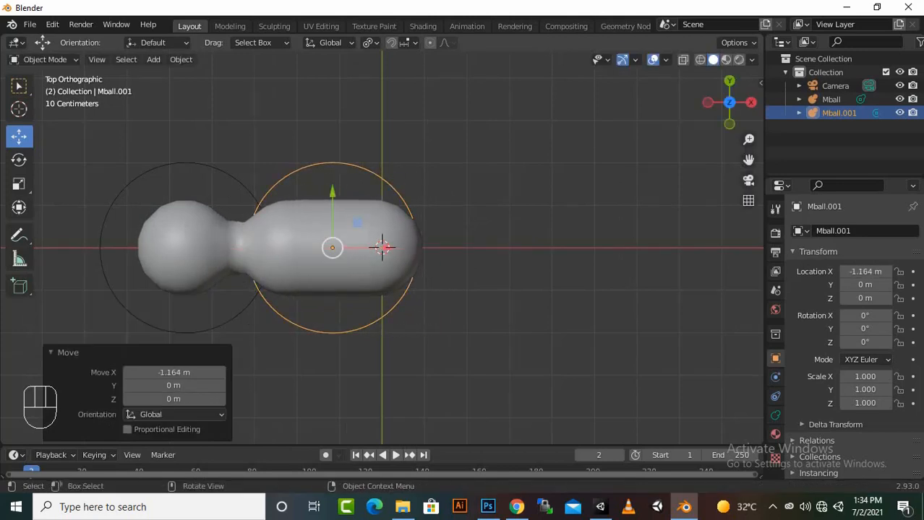
- Add a cube metaball and move it about 3.28 m along X, to the far side of the capsule from the ball
scroll(383, 248, "up", 1)
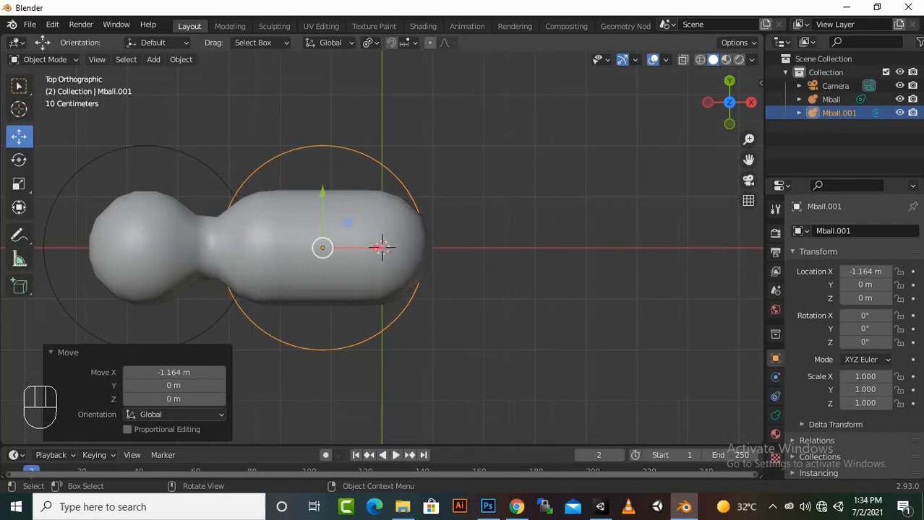
key("shift+a")
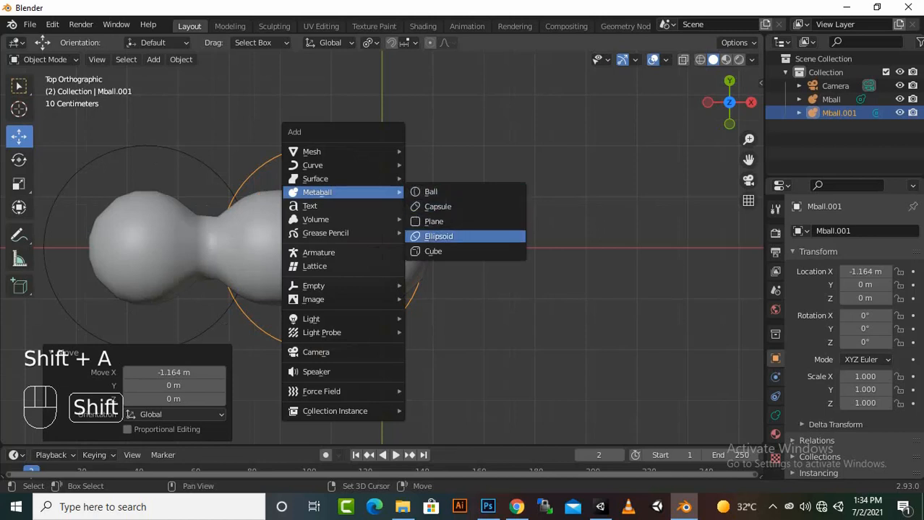
left_click(433, 251)
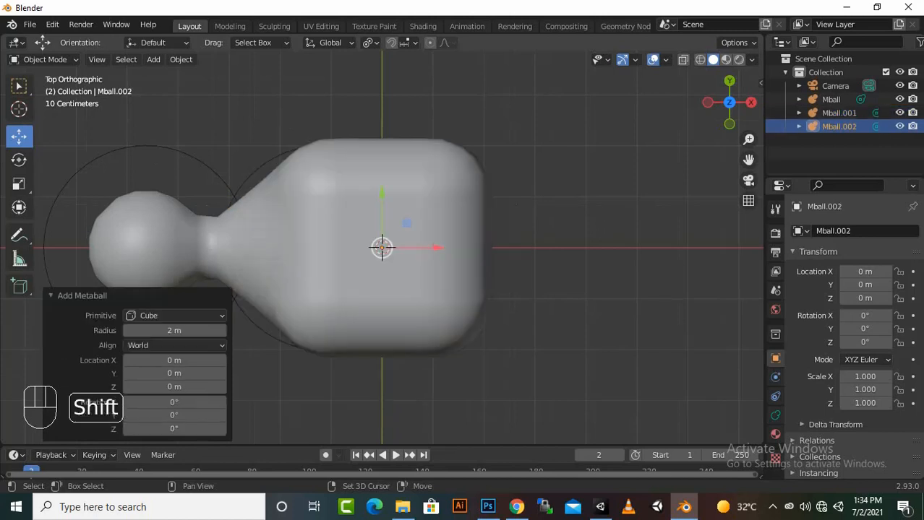
left_click_drag(431, 248, 546, 248)
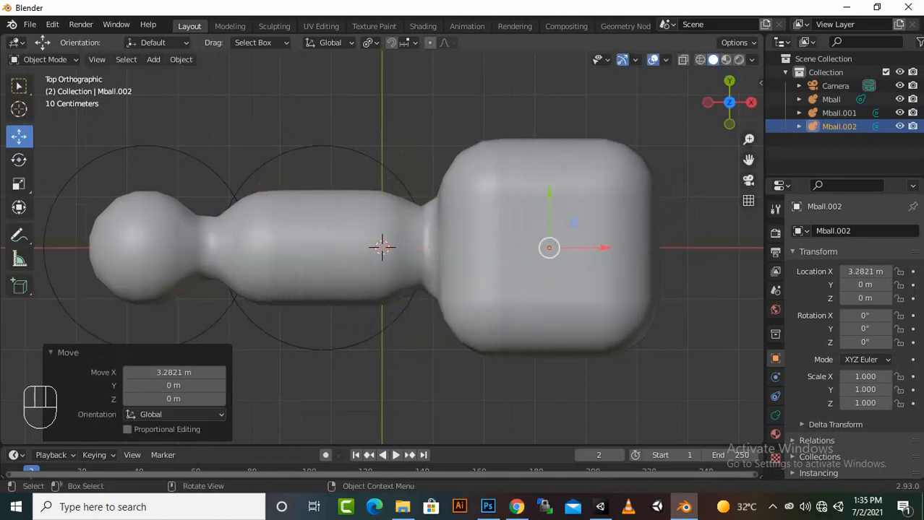
- Duplicate the cube metaball and place the copy about 3.08 m away in X and 3.4 m in Y
scroll(381, 247, "down", 3)
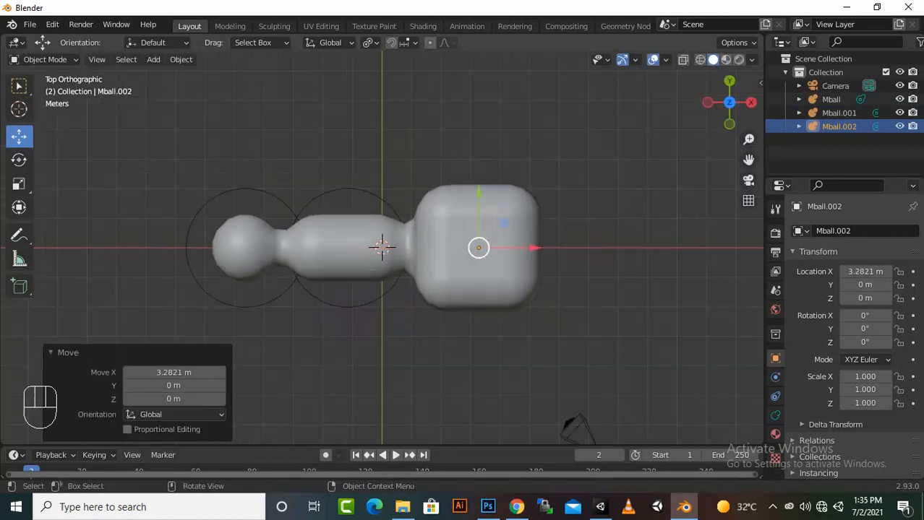
key("shift")
key("shift+d")
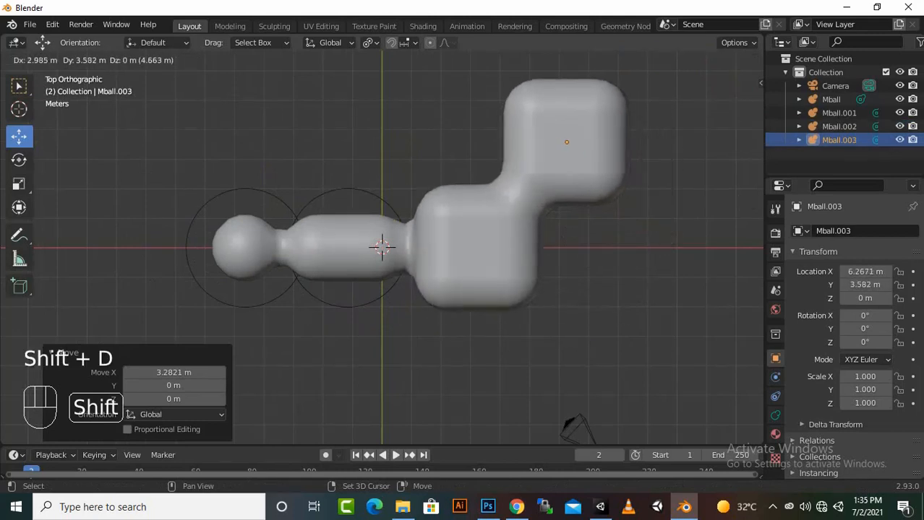
left_click(672, 184)
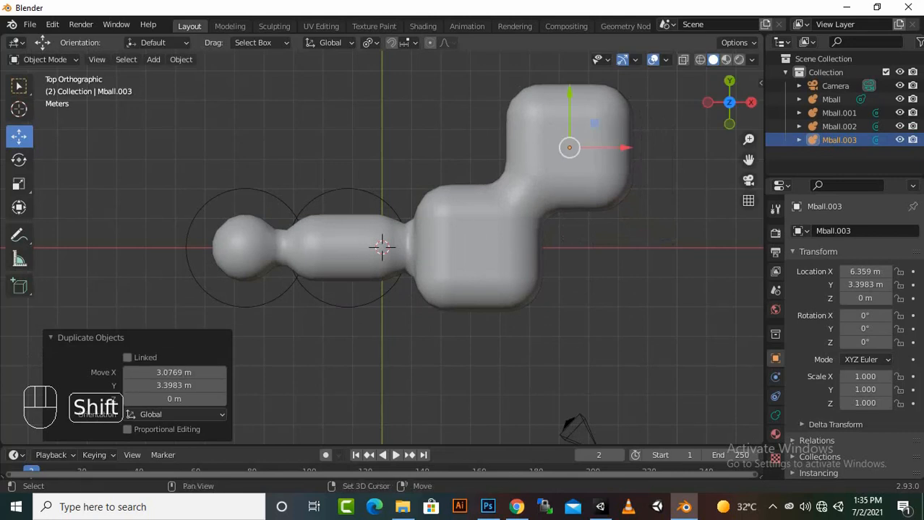
- Duplicate the upper cube metaball and move the new copy about -6.08 m along Y, below the X axis
key("shift+d")
left_click(672, 239)
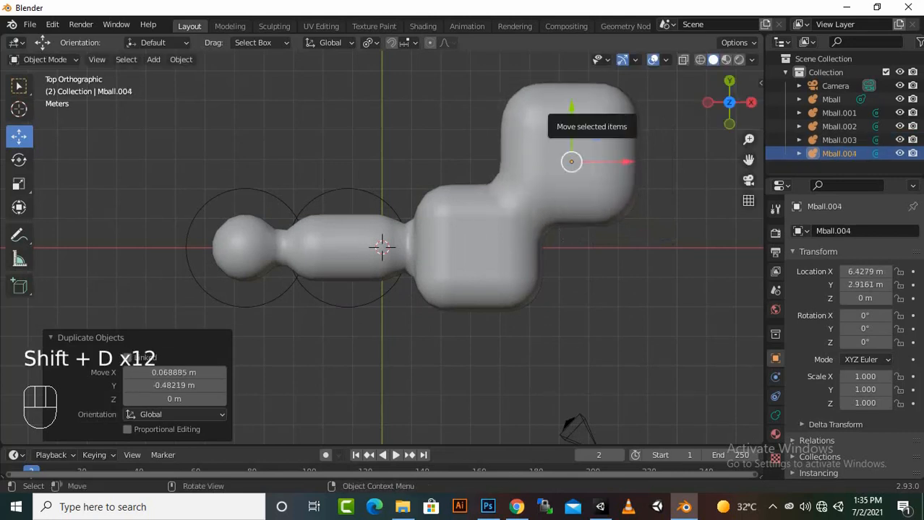
left_click_drag(571, 107, 570, 286)
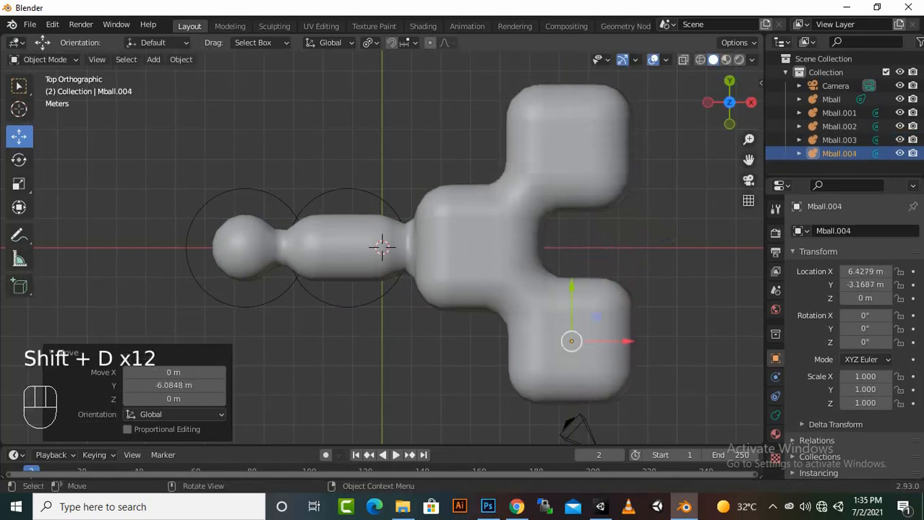
- Select all the metaballs together with the camera and delete them
scroll(571, 289, "down", 3)
scroll(419, 249, "up", 2)
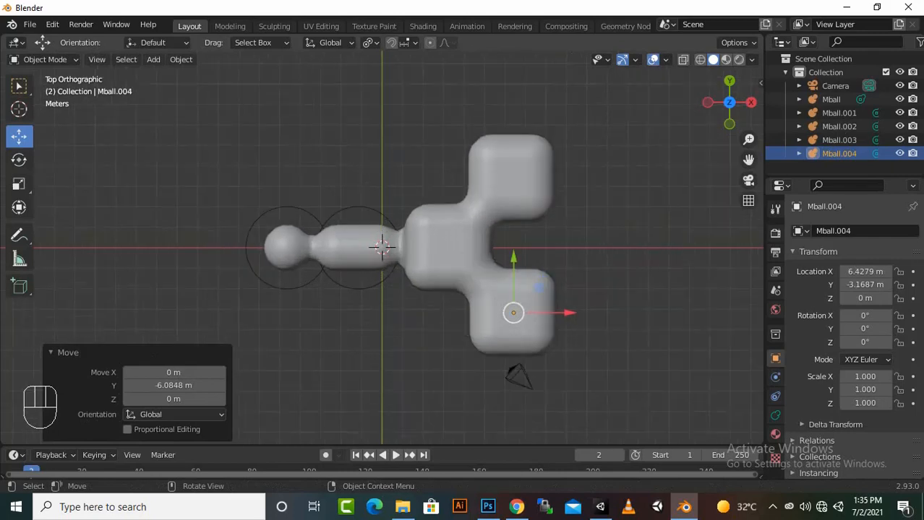
left_click_drag(641, 372, 232, 81)
key("Delete")
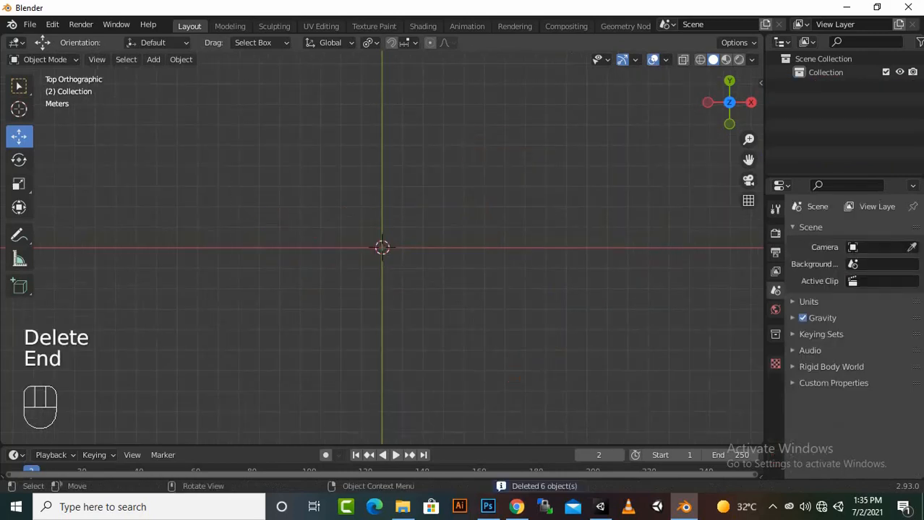
- Add a text object at the origin with a radius of 1.22 m and open its text data properties
key("shift+a")
mouse_move(174, 138)
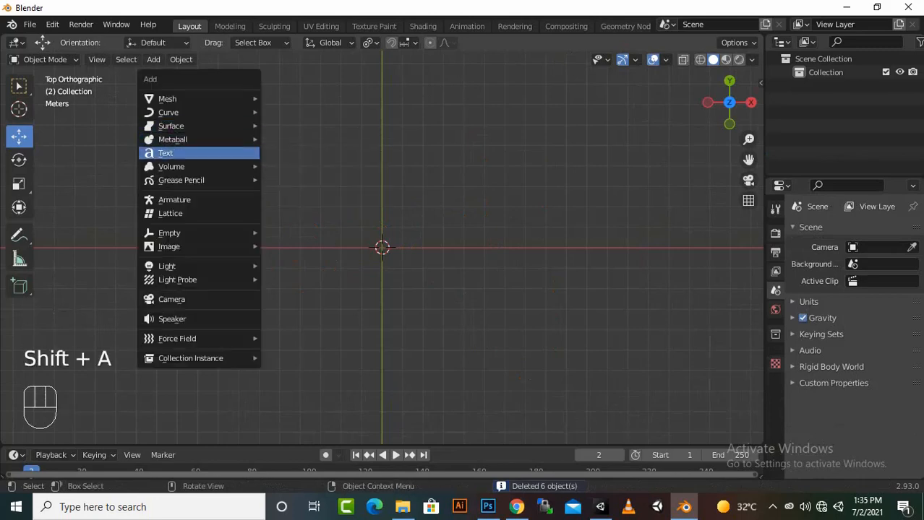
left_click(166, 153)
scroll(381, 248, "up", 2)
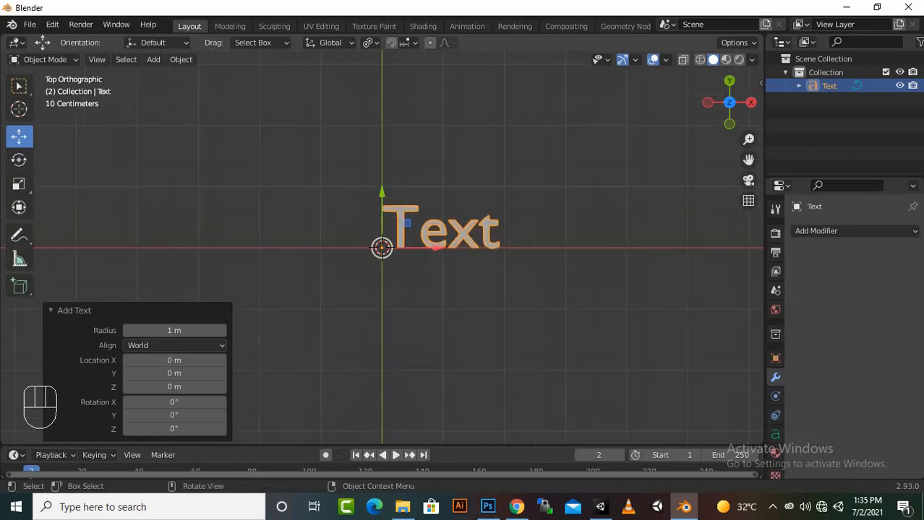
left_click_drag(173, 330, 195, 330)
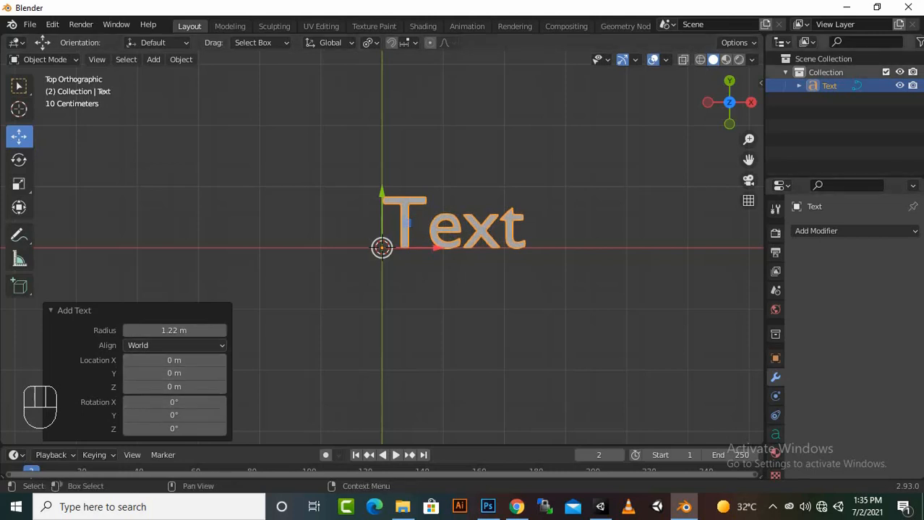
left_click(774, 433)
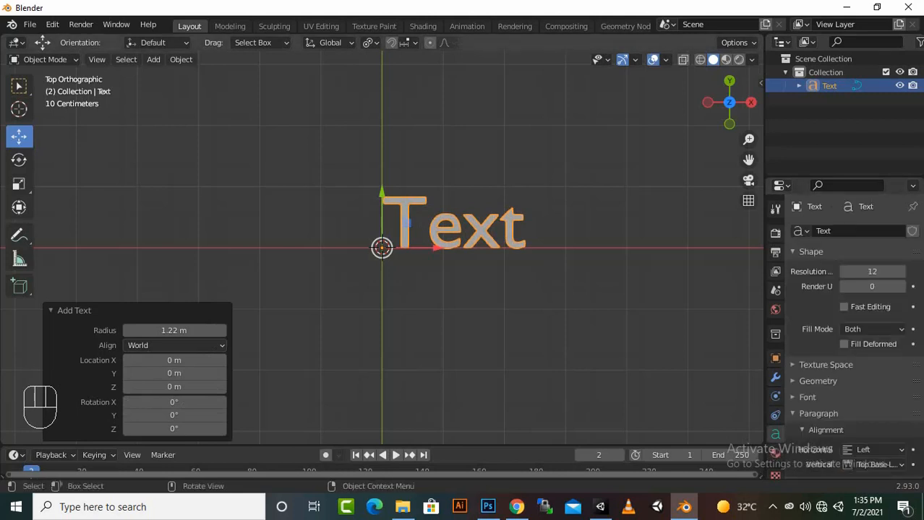
- Set the text object's regular font to Bfont in its font settings
left_click(871, 329)
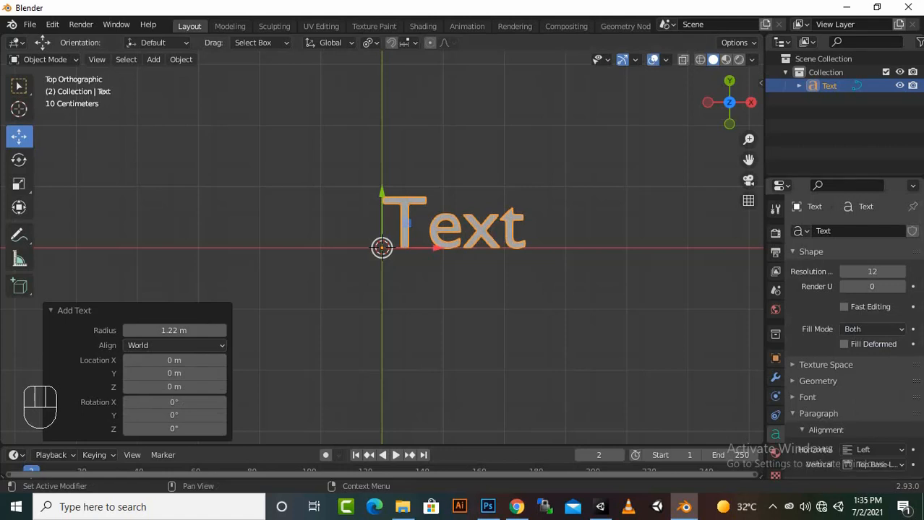
scroll(846, 340, "down", 1)
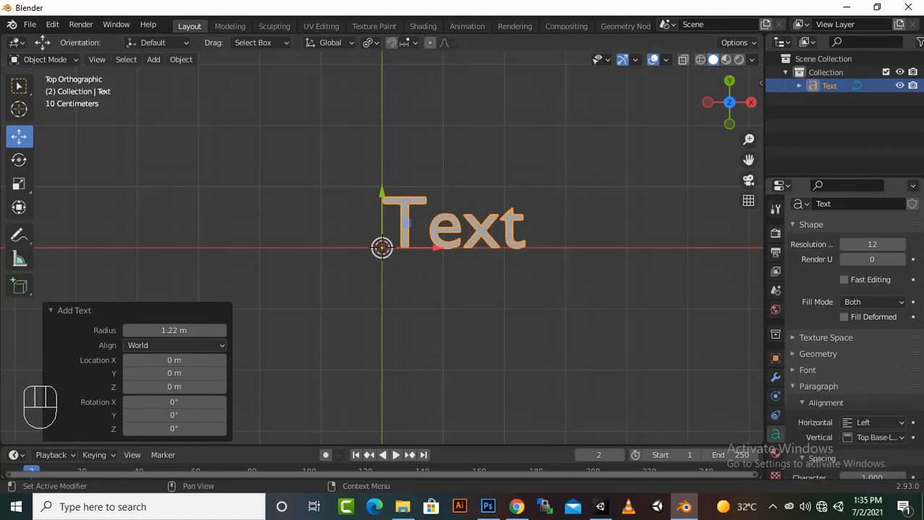
left_click(808, 370)
scroll(833, 343, "down", 3)
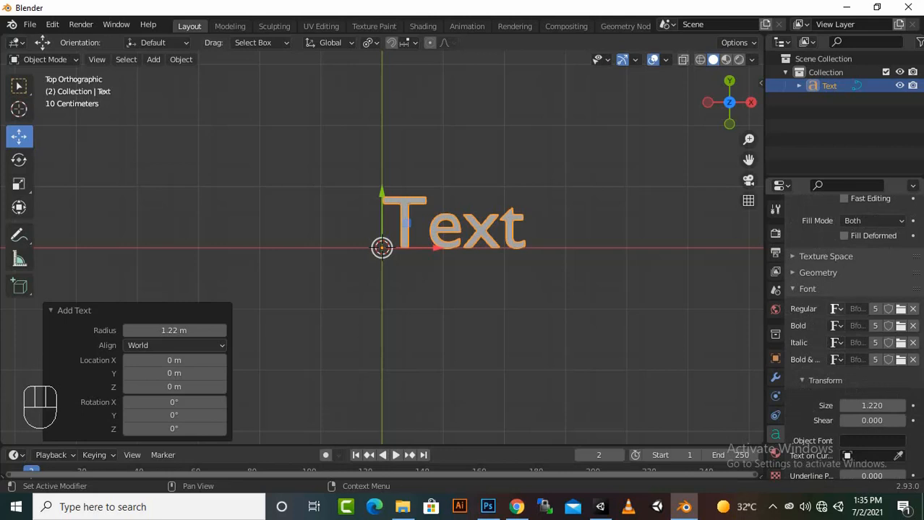
left_click(836, 309)
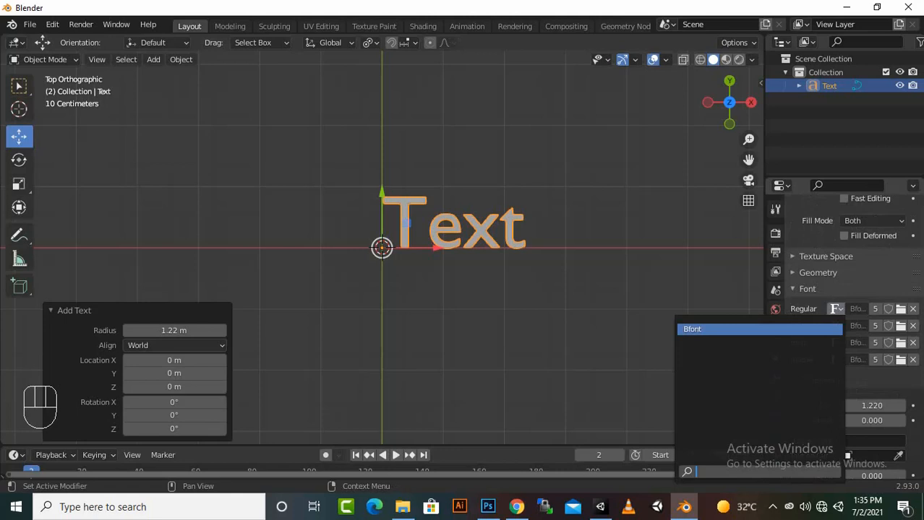
key("Return")
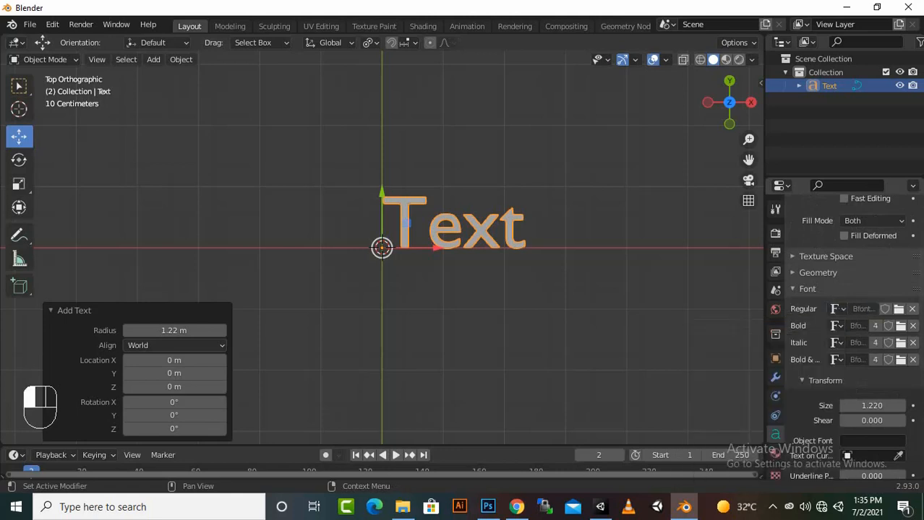
left_click(836, 309)
left_click(715, 342)
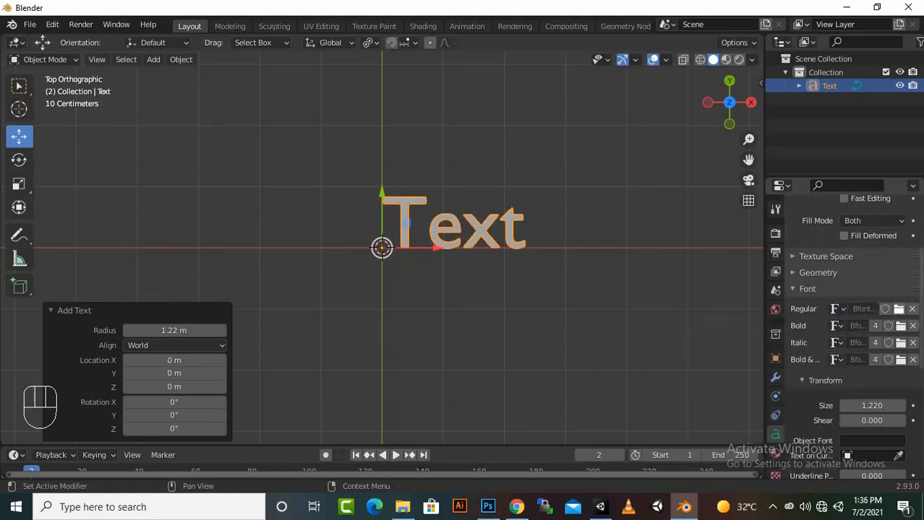
- Set the text object's font size to 1.31
scroll(871, 352, "down", 2)
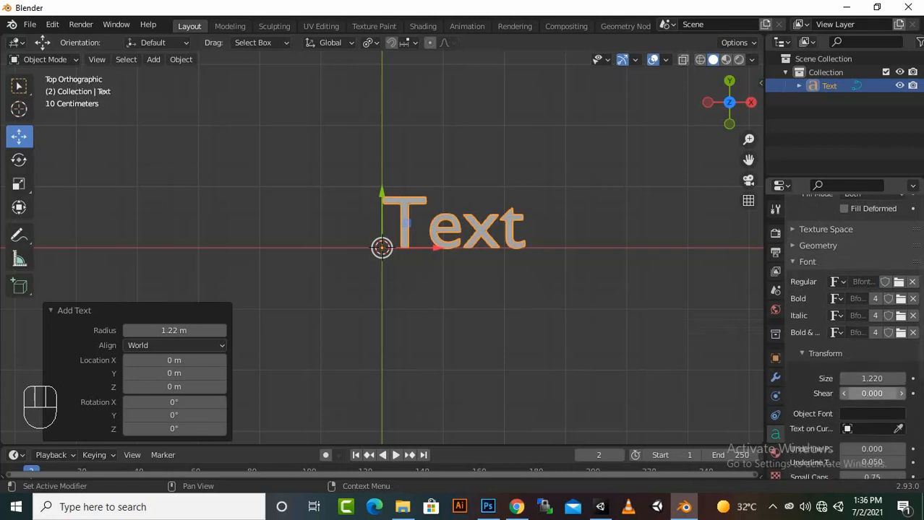
mouse_move(872, 351)
left_mouse_down()
mouse_move(889, 351)
mouse_move(878, 352)
left_mouse_up()
left_click(872, 352)
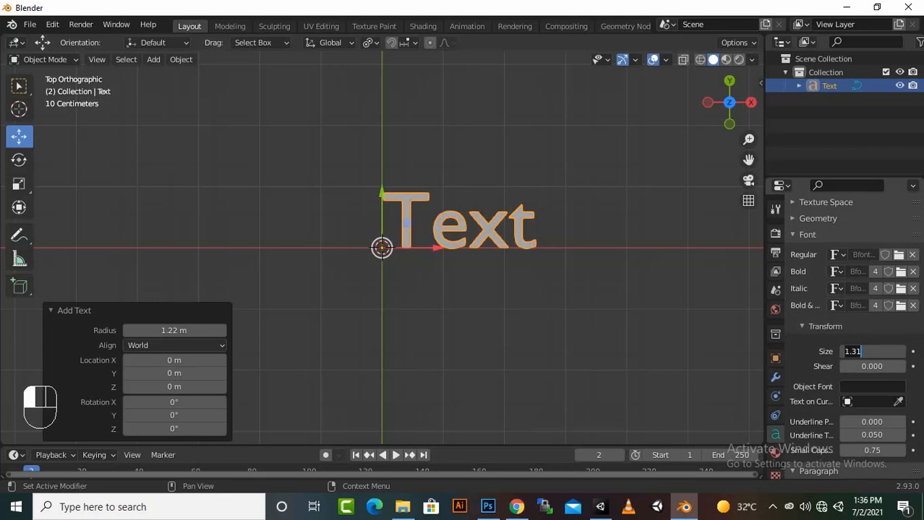
key("Return")
- Give the text geometry an offset of -0.01 m and an extrusion of 0.14 m
left_click(817, 218)
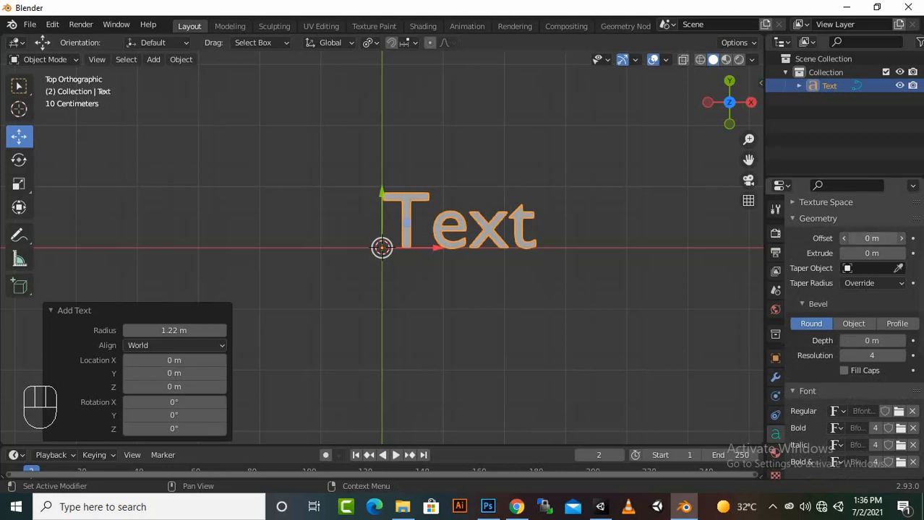
left_click_drag(871, 238, 905, 253)
middle_click_drag(506, 253, 521, 236)
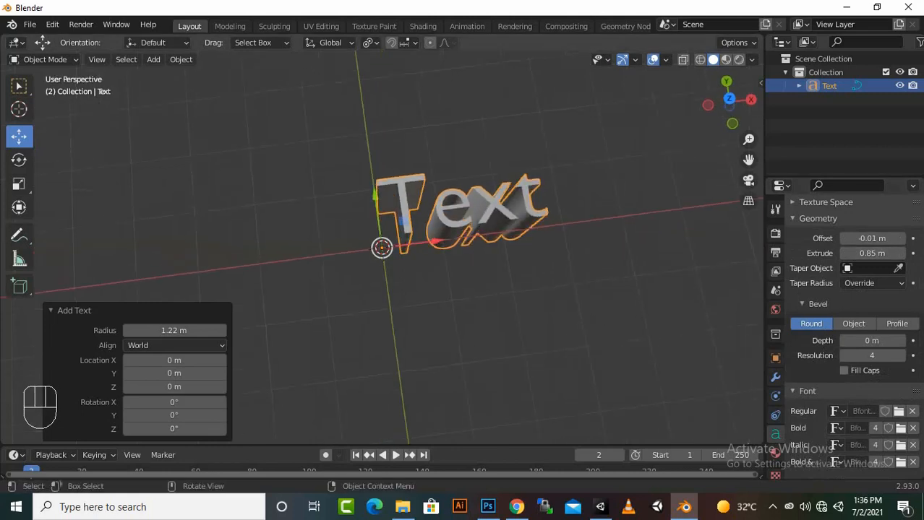
scroll(382, 248, "down", 3)
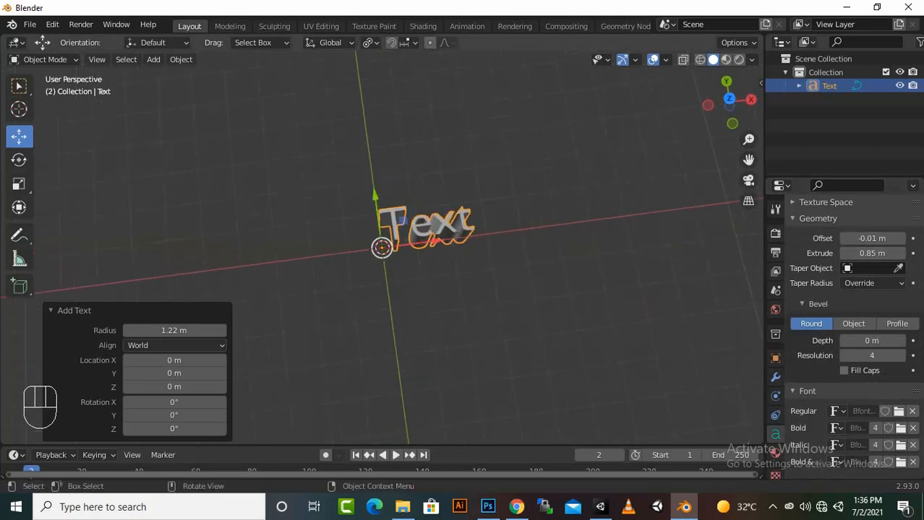
scroll(381, 248, "up", 5)
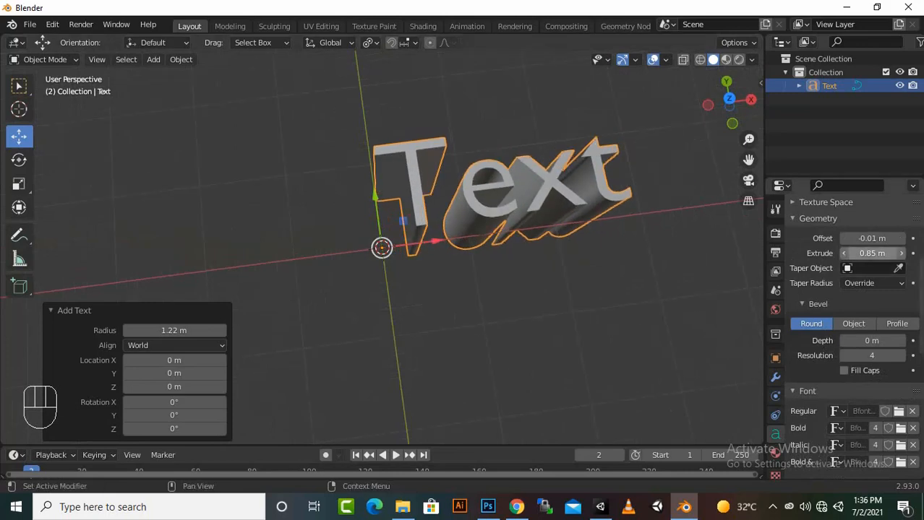
left_click_drag(872, 253, 820, 253)
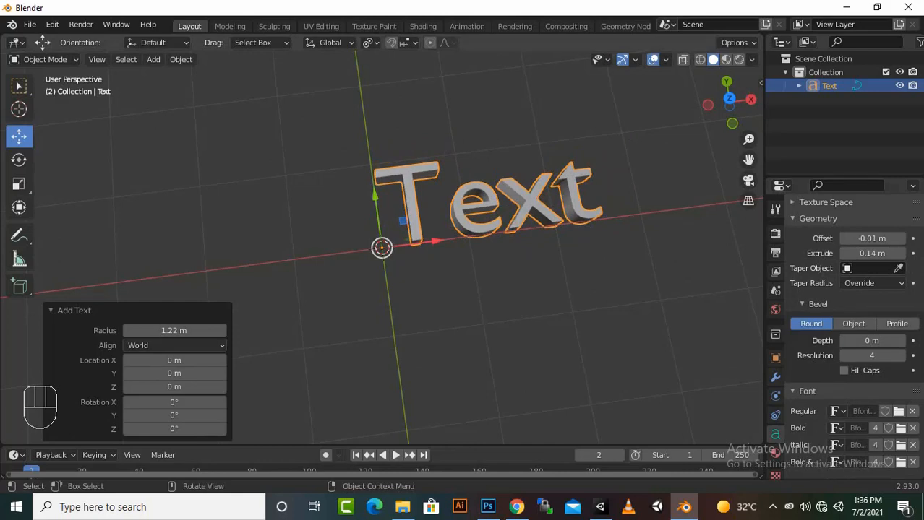
- Look through the text's remaining font and paragraph settings and delete the text object
scroll(845, 325, "down", 2)
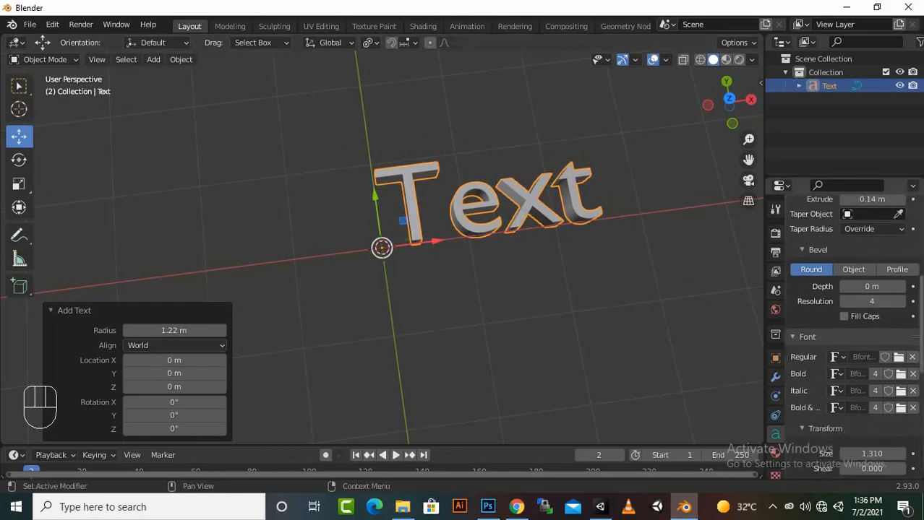
scroll(842, 325, "down", 5)
scroll(842, 325, "down", 5)
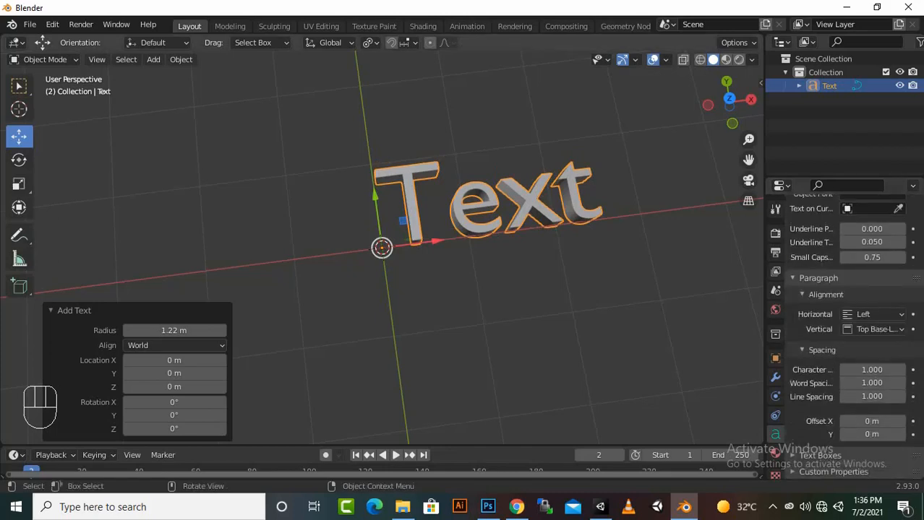
key("Delete")
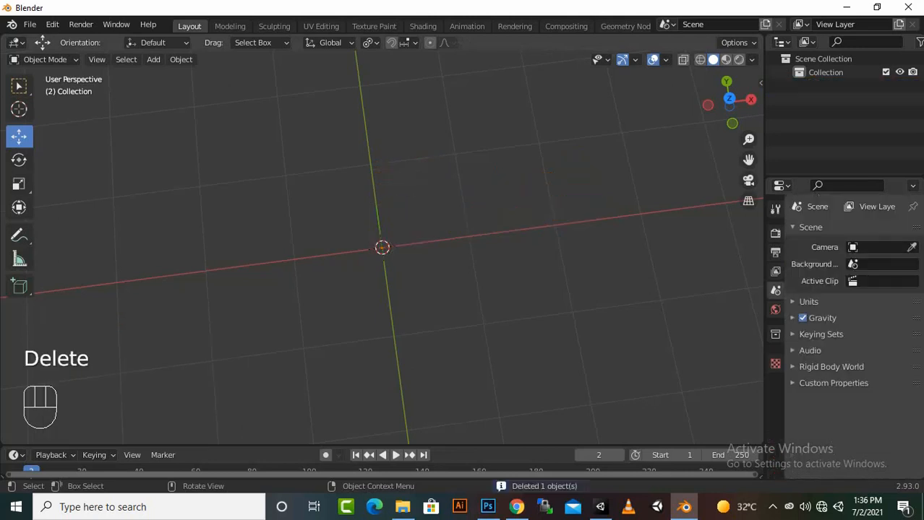
key("shift+a")
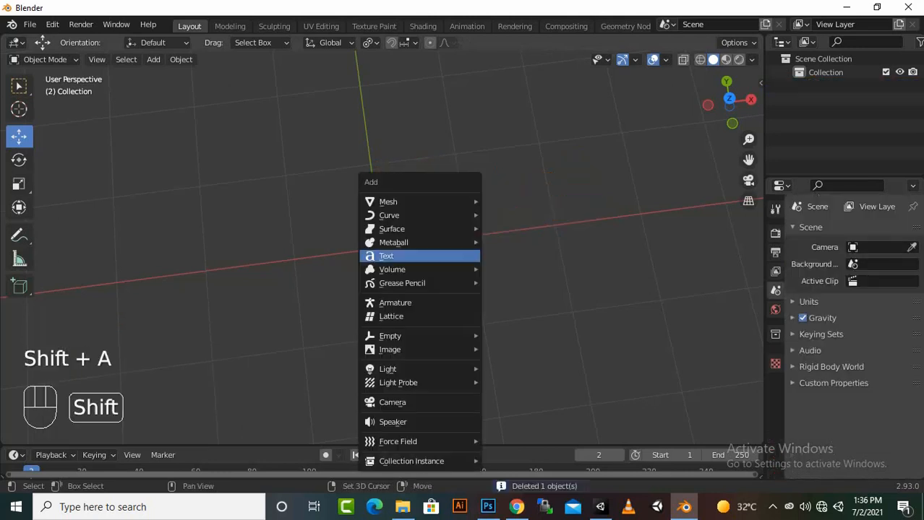
mouse_move(405, 269)
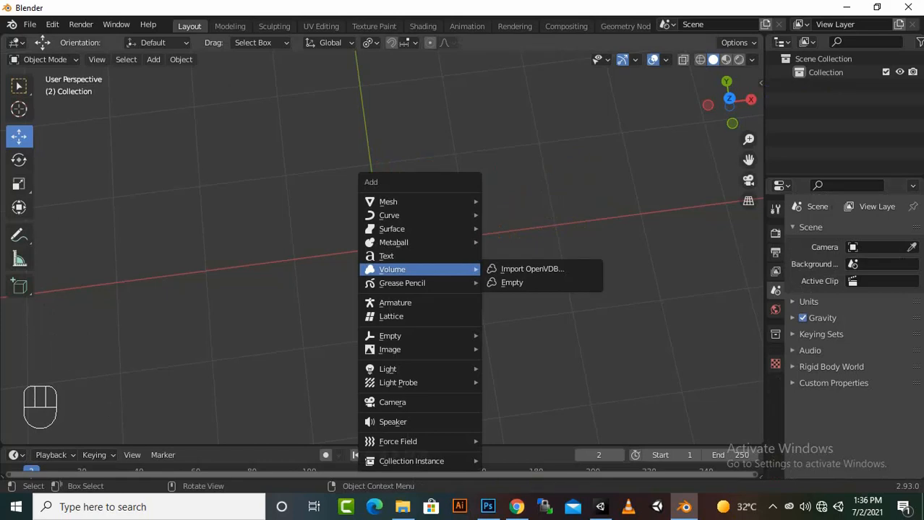
left_click(532, 269)
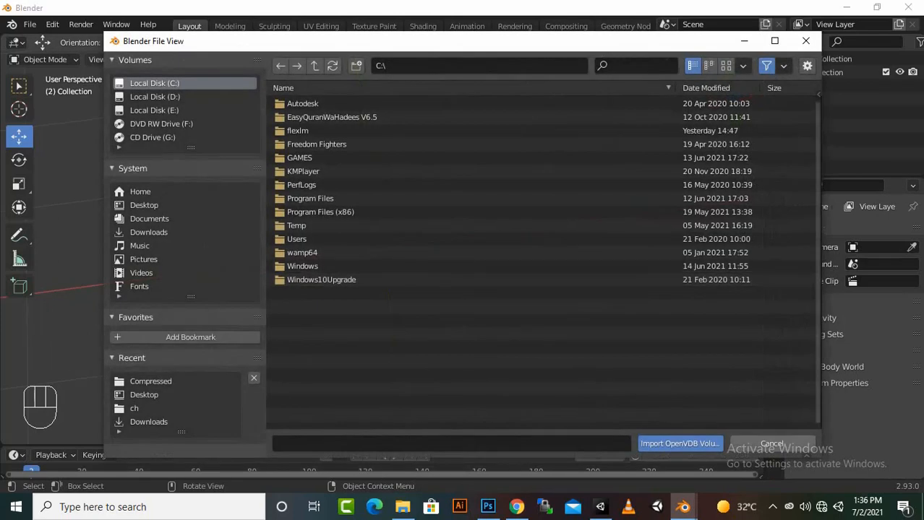
left_click(771, 443)
- Add a Grease Pencil stroke object with a 1 m radius at the world origin
key("shift+a")
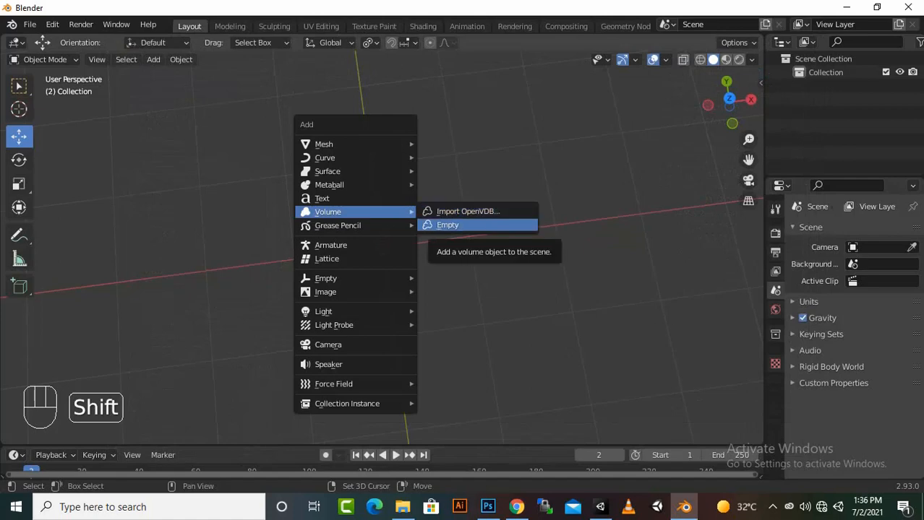
mouse_move(354, 278)
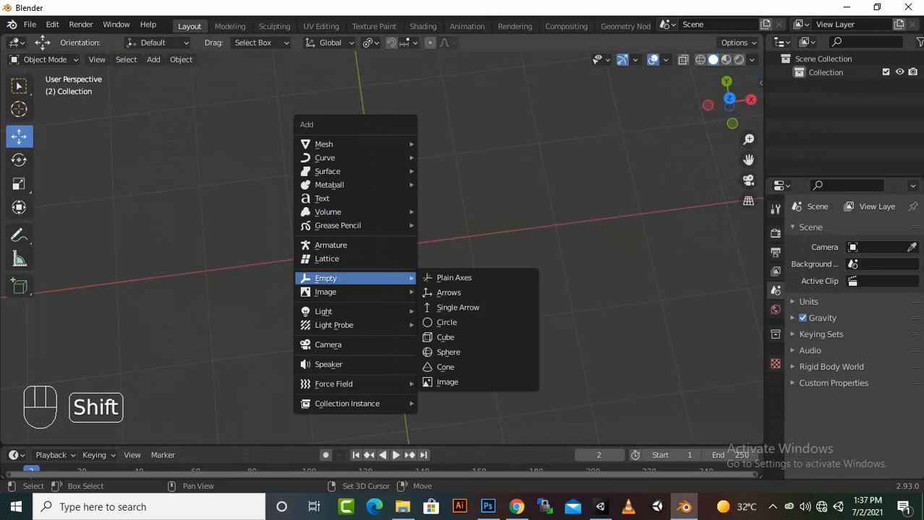
mouse_move(337, 226)
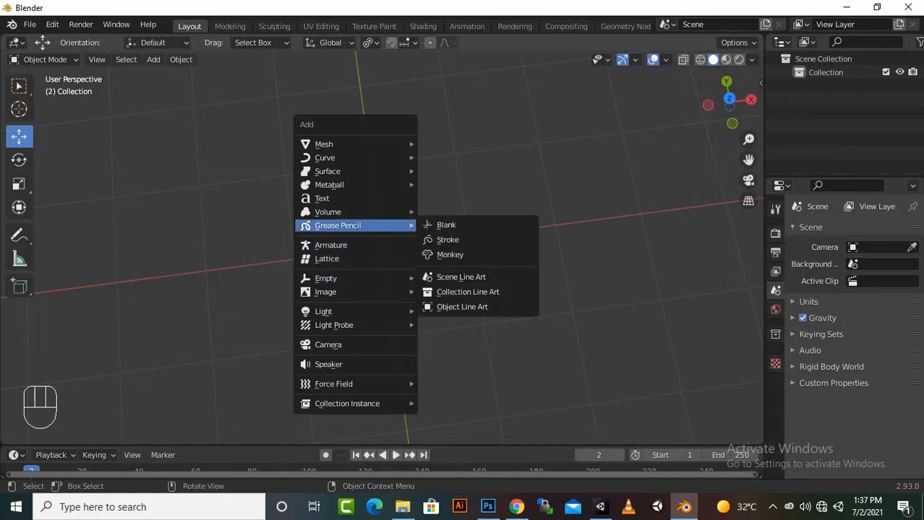
left_click(447, 239)
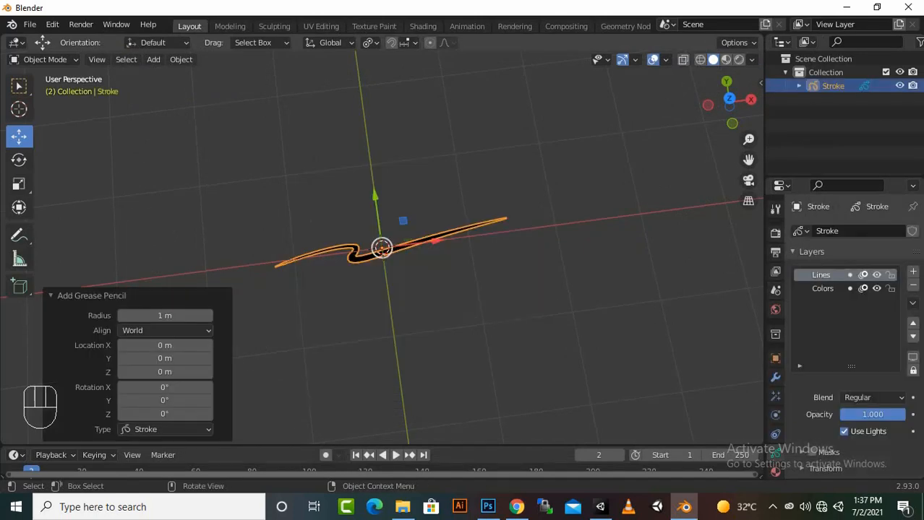
scroll(381, 248, "up", 3)
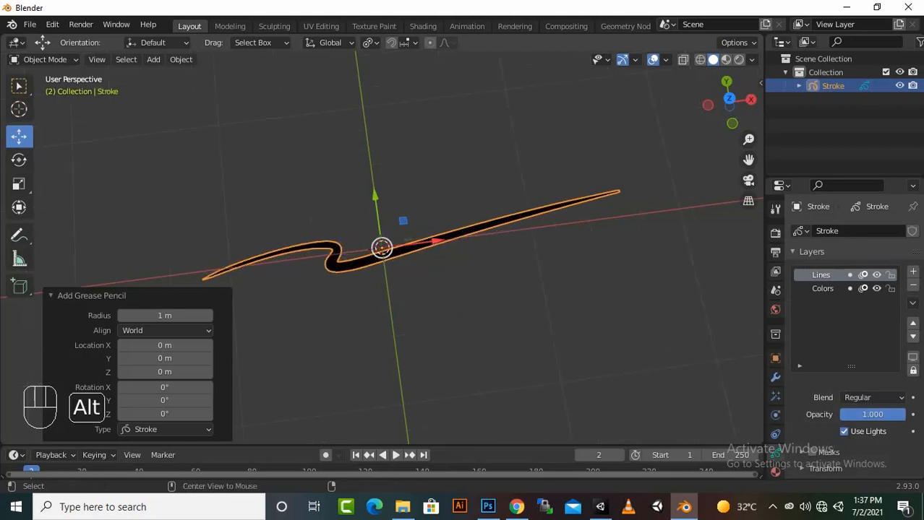
scroll(381, 248, "down", 1, "alt")
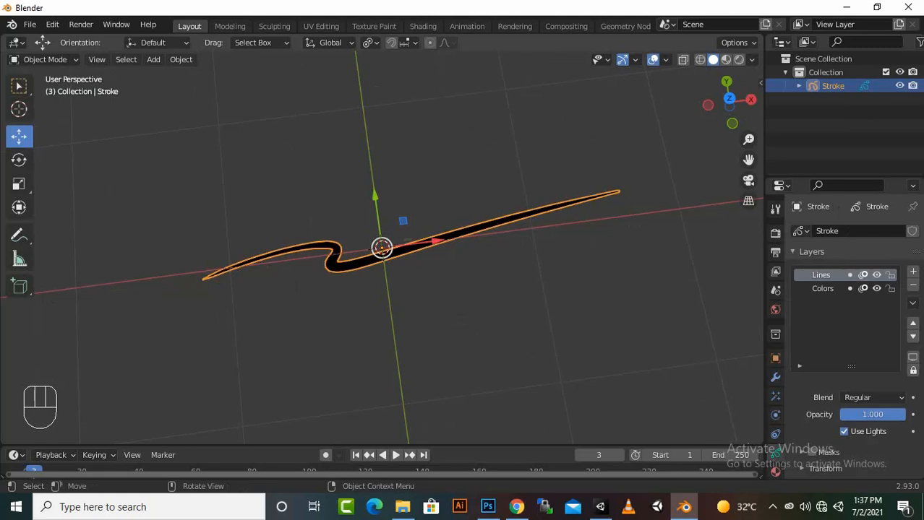
- Delete the Grease Pencil stroke and add an armature with a 1 m radius at the world origin
key("Delete")
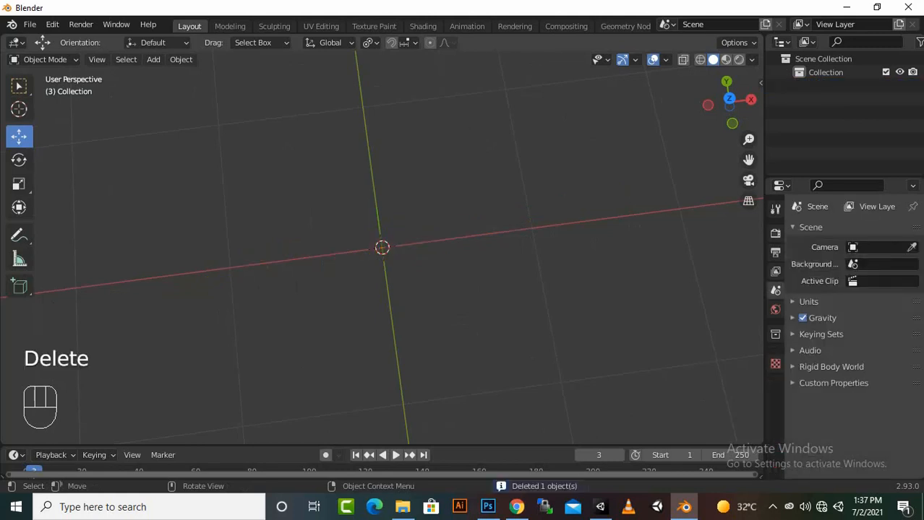
key("shift+a")
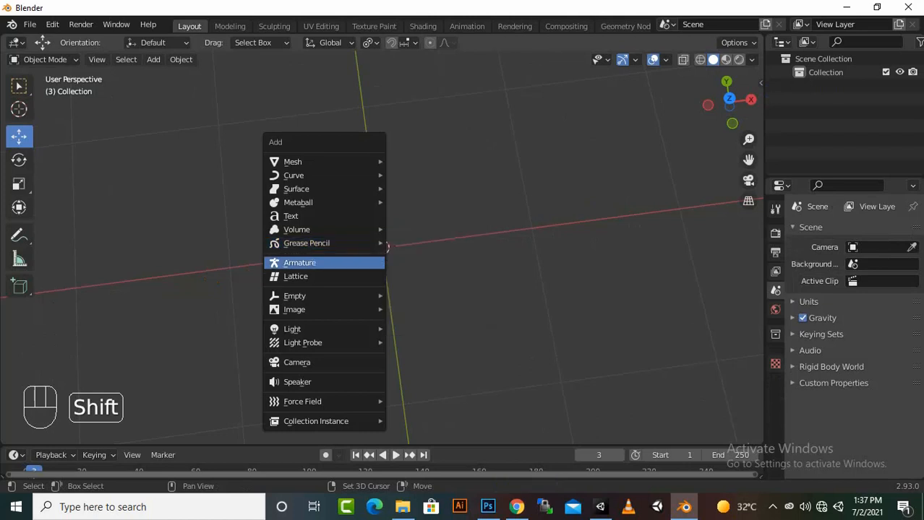
left_click(310, 263)
scroll(382, 248, "up", 3)
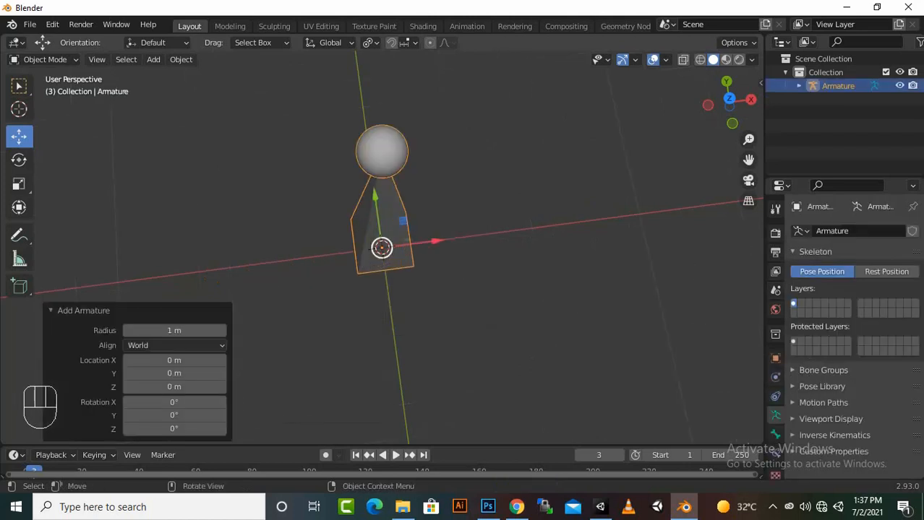
scroll(381, 248, "down", 2)
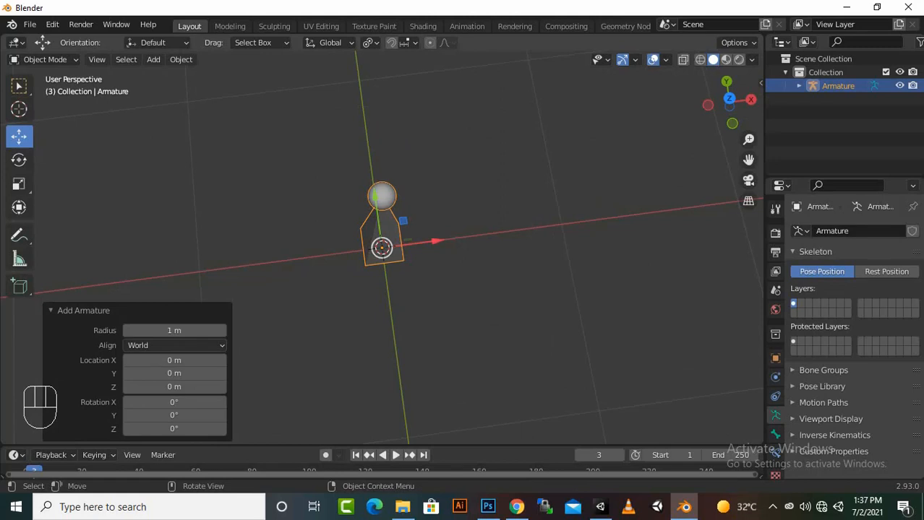
- View the armature upright in perspective and move it up about 0.02 m along Z
key("alt")
middle_click_drag(462, 188, 469, 369)
middle_click_drag(469, 369, 520, 310)
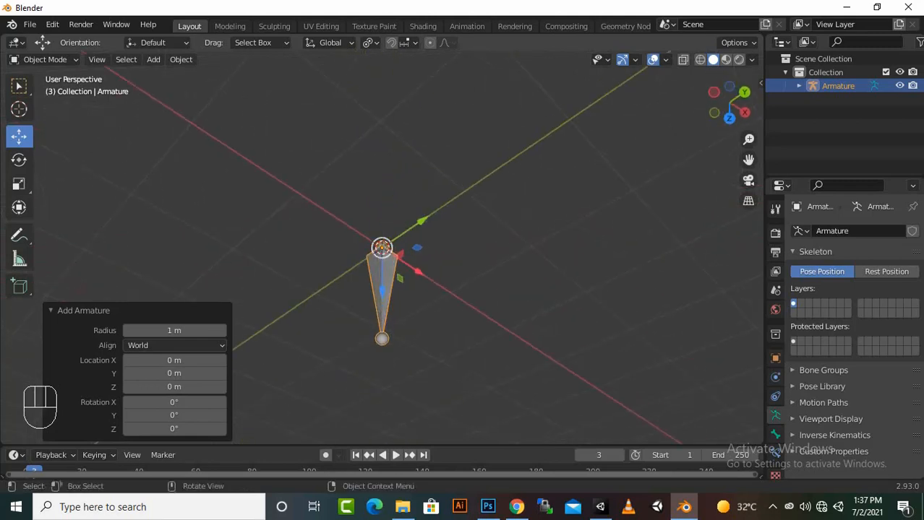
left_click_drag(748, 159, 736, 128)
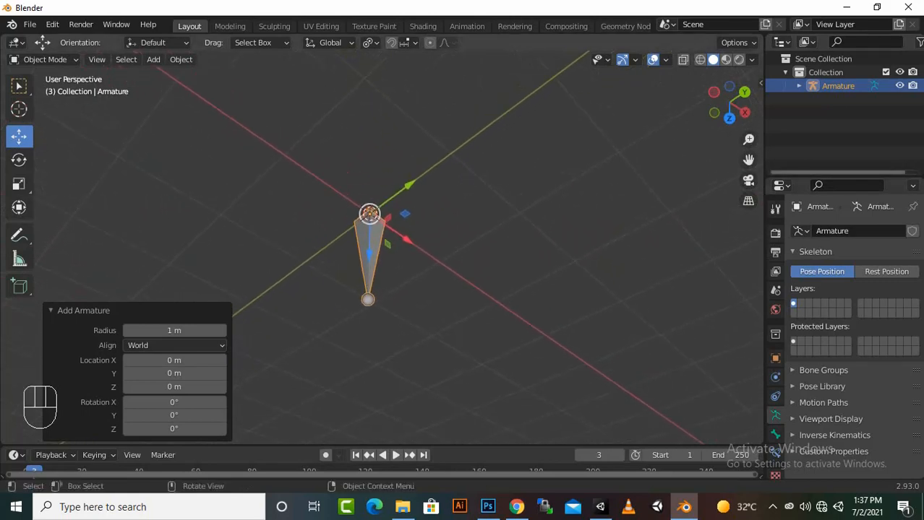
middle_click_drag(748, 160, 759, 55)
middle_click_drag(578, 239, 326, 156)
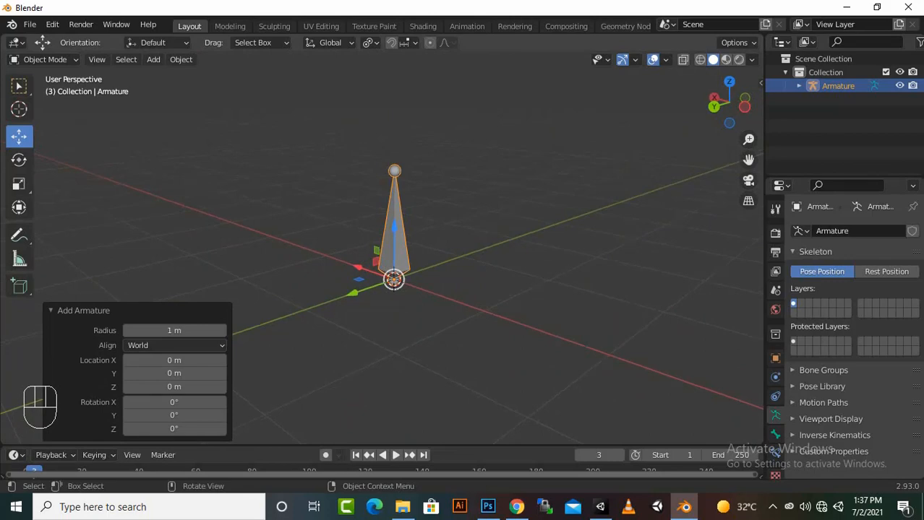
mouse_move(394, 227)
left_mouse_down()
mouse_move(394, 237)
mouse_move(394, 190)
mouse_move(394, 224)
left_mouse_up()
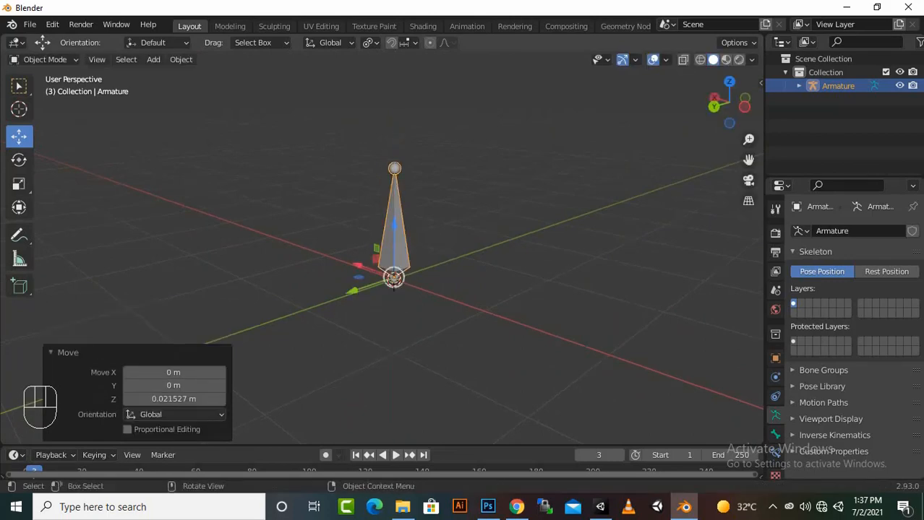
- Duplicate the armature and place the copy above the original, offset about 0.23 m in X, -0.22 m in Y and 1.04 m in Z
key("shift")
key("shift+d")
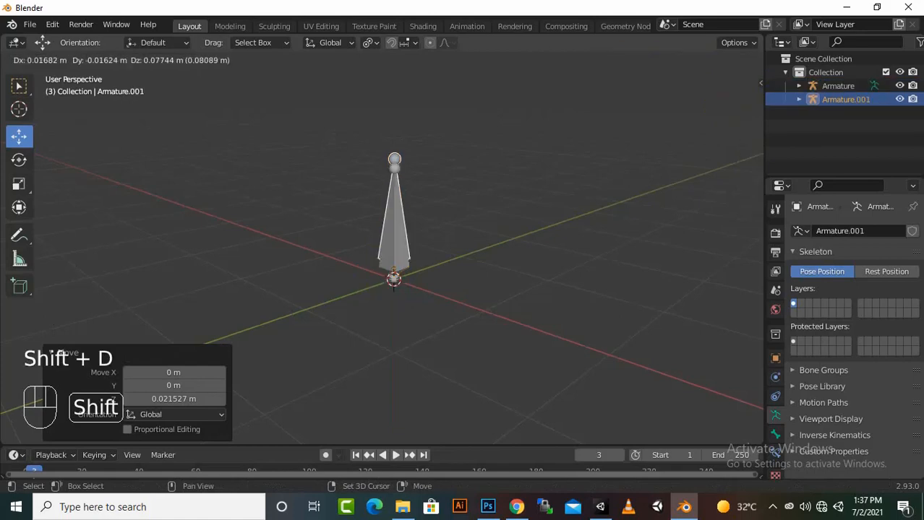
left_click(394, 159)
scroll(382, 247, "down", 3)
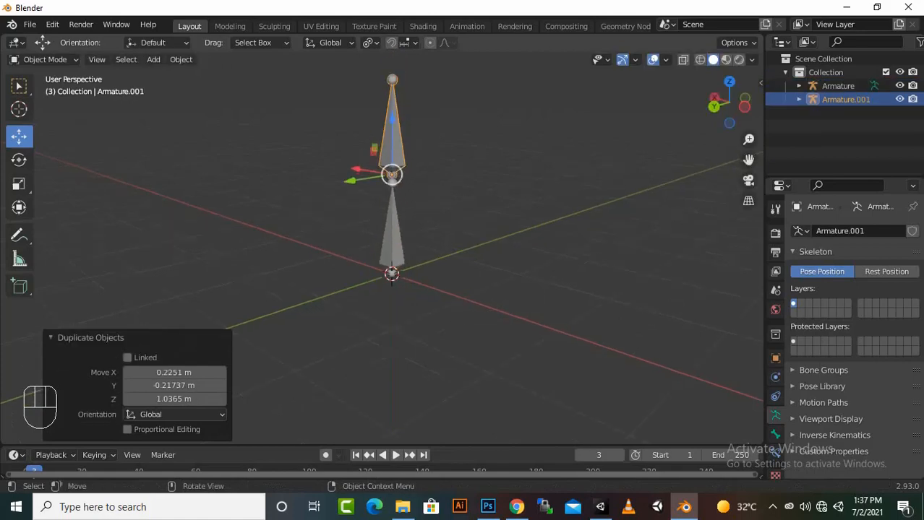
- Rotate the upper armature about -35.5° in the view plane so it leans away from the lower one
key("r")
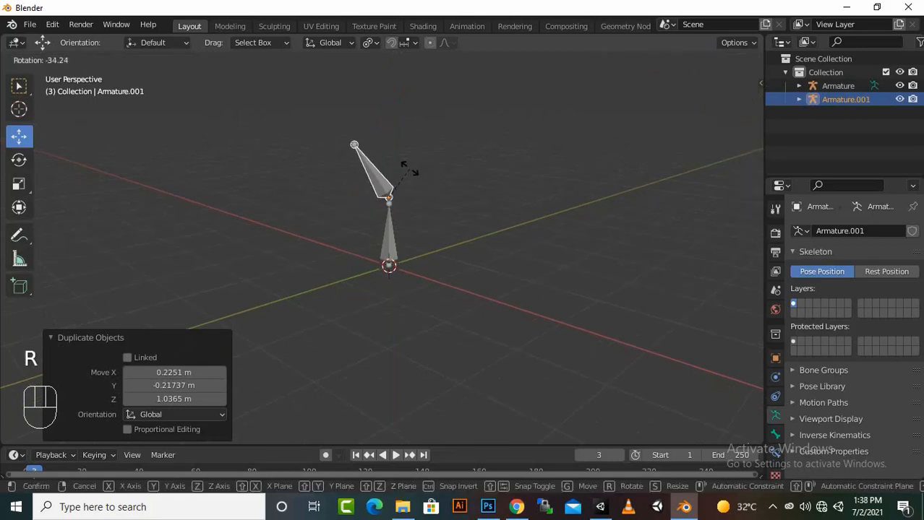
left_click(411, 164)
- Duplicate the tilted armature onto its tip, offset about 0.61 m, 0.26 m and 0.87 m, and rotate the copy about 28.9°
key("shift")
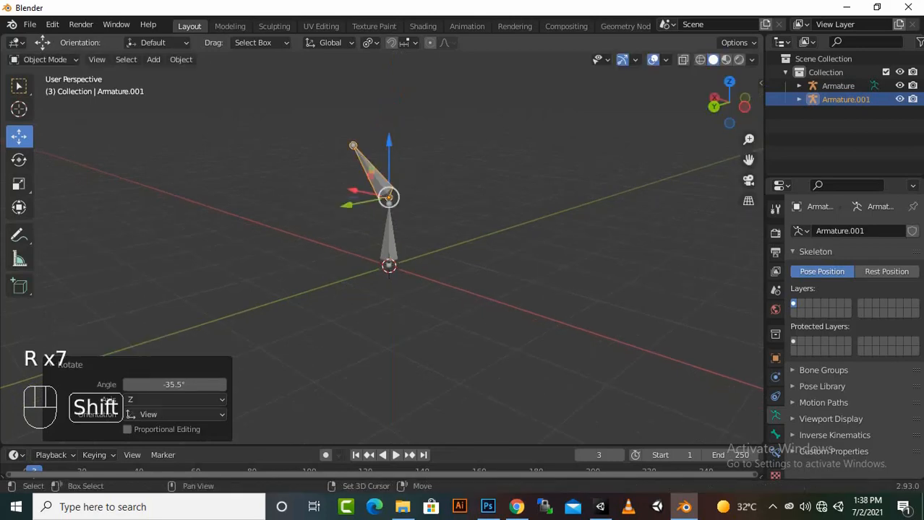
key("shift+d")
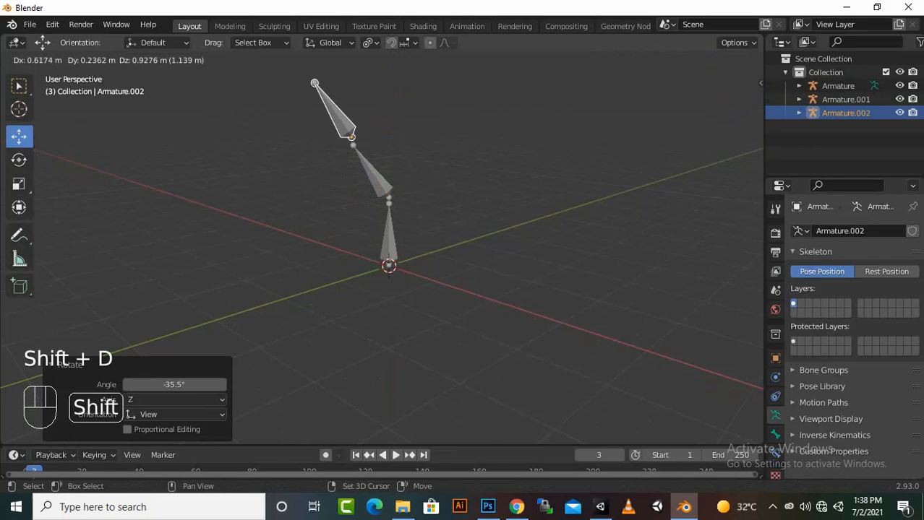
left_click(350, 141)
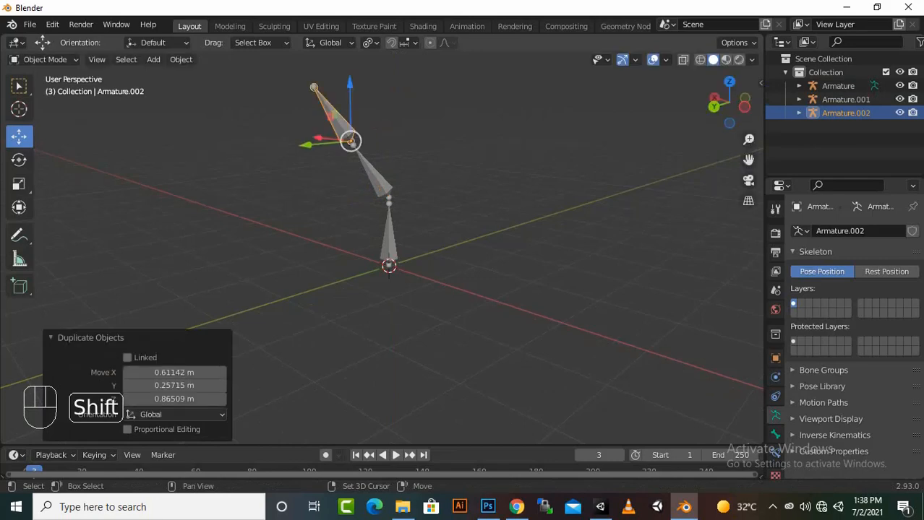
key("r")
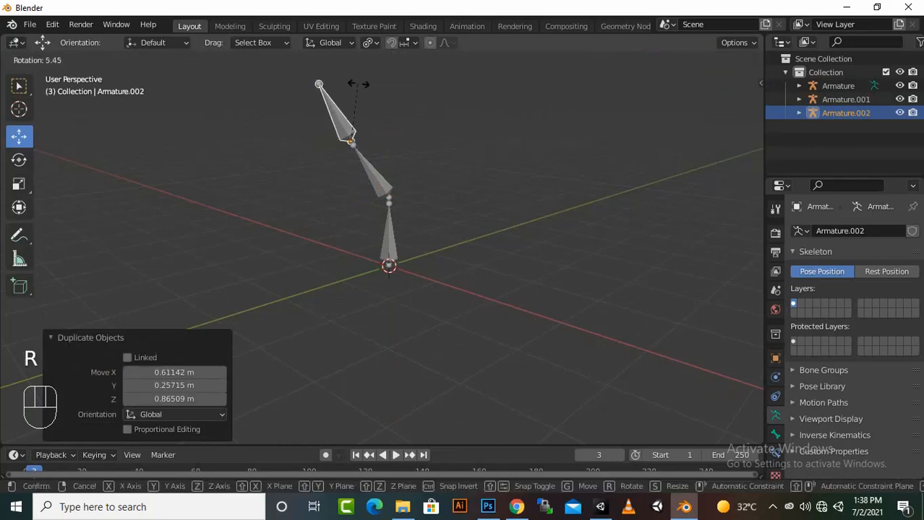
left_click(378, 78)
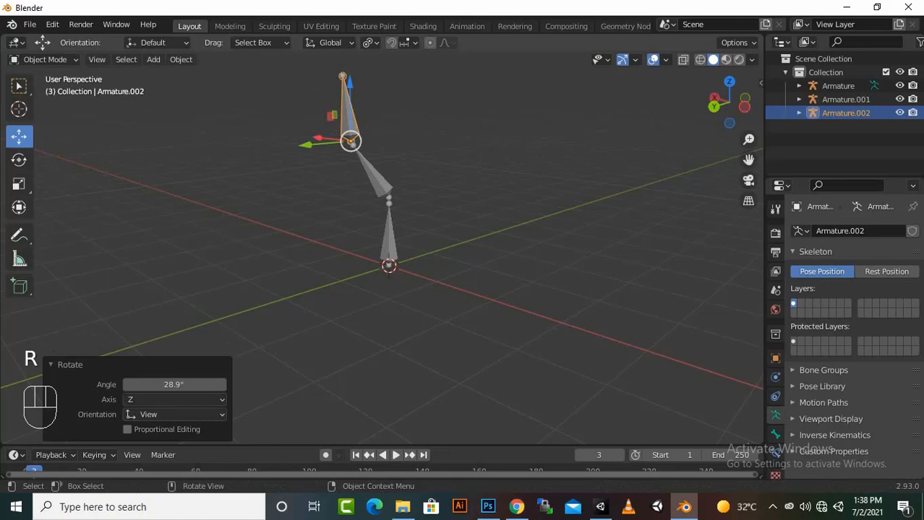
- Select all three armatures and delete them
left_click_drag(480, 305, 263, 76)
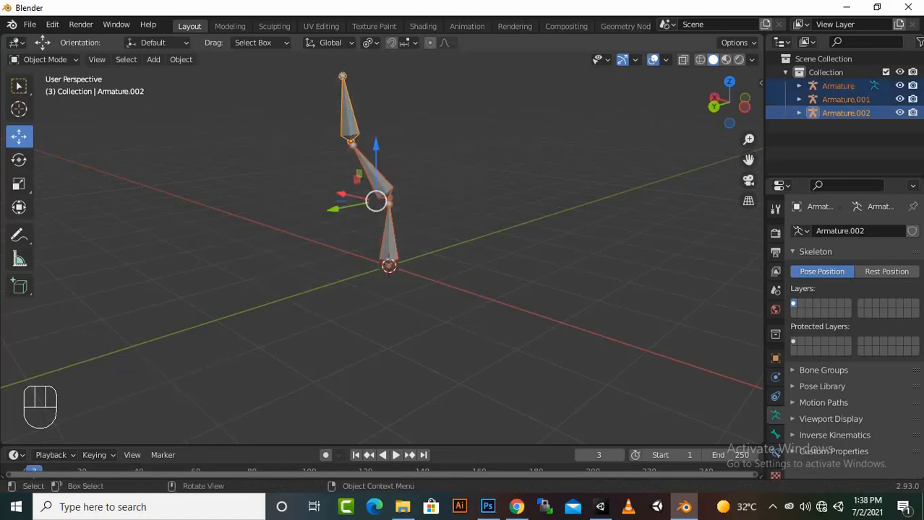
key("Delete")
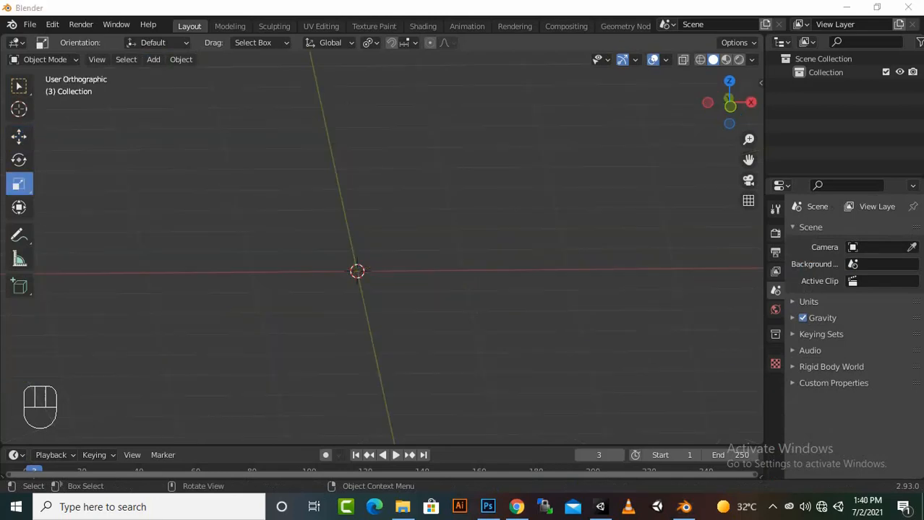
key("shift+a")
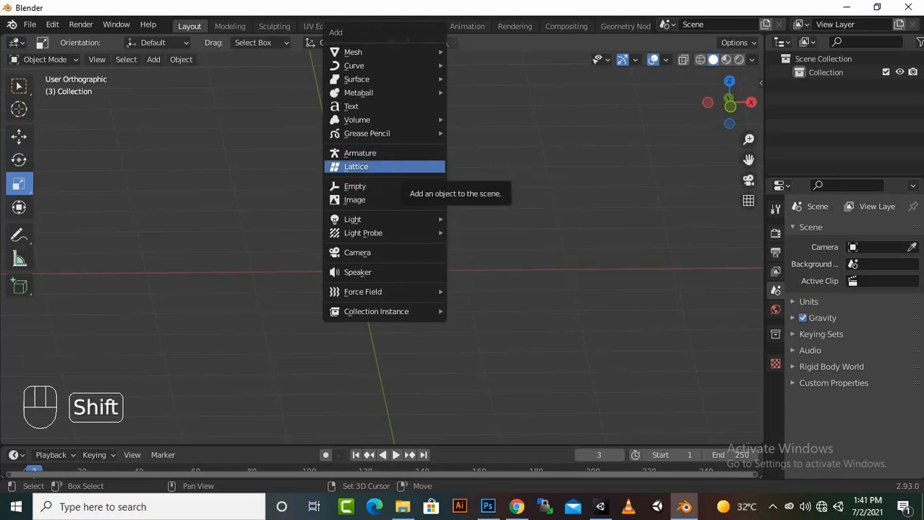
mouse_move(361, 186)
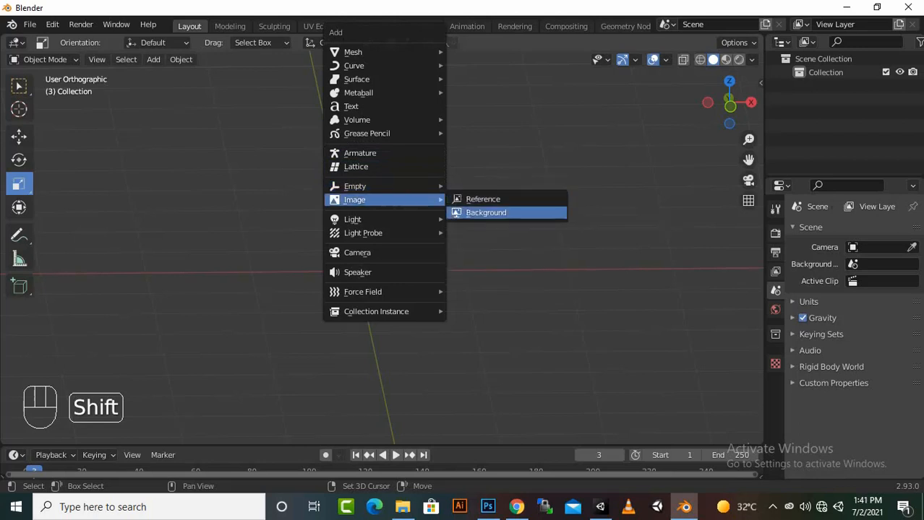
mouse_move(361, 219)
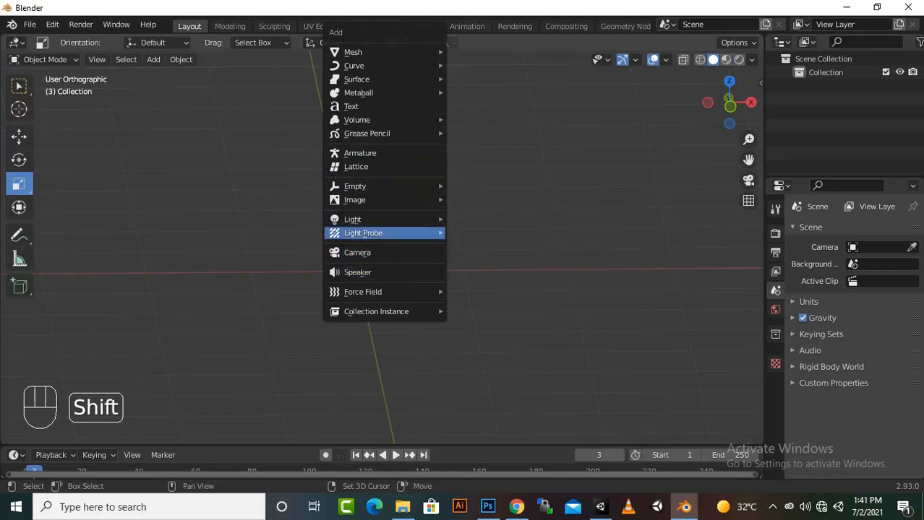
mouse_move(376, 233)
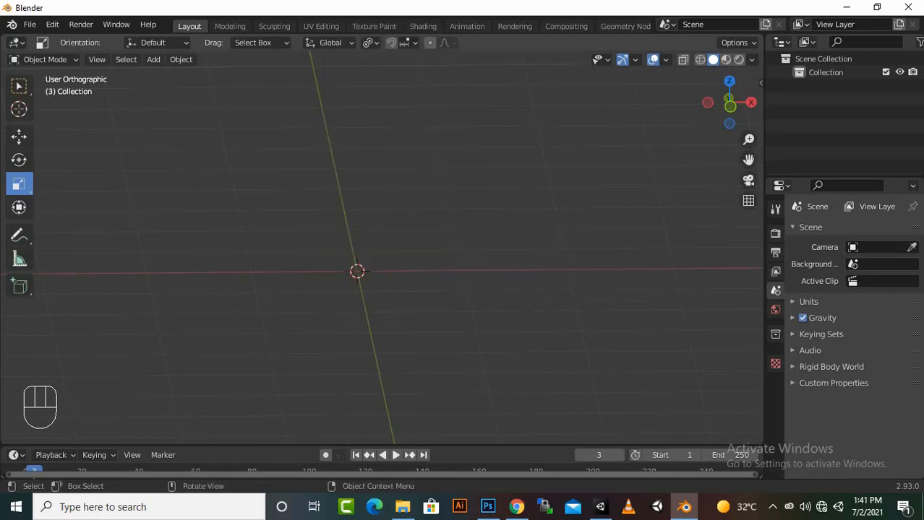
key("shift+a")
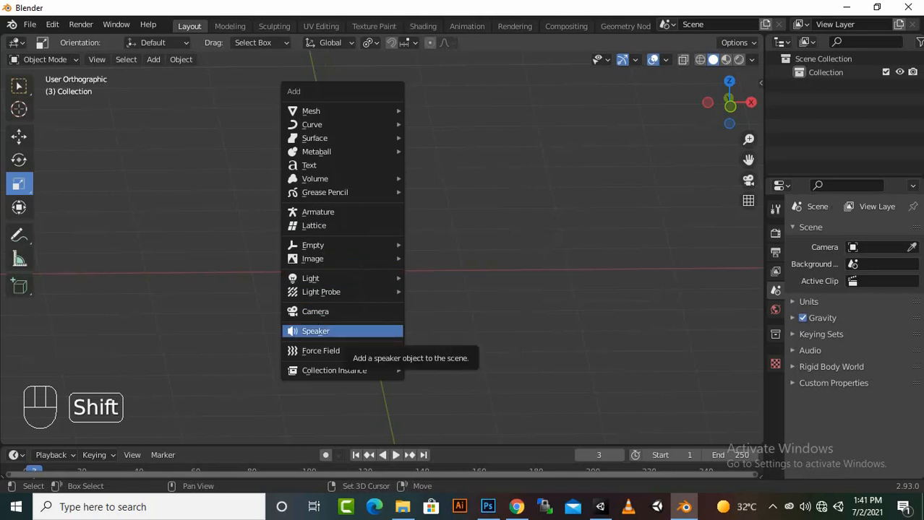
mouse_move(325, 350)
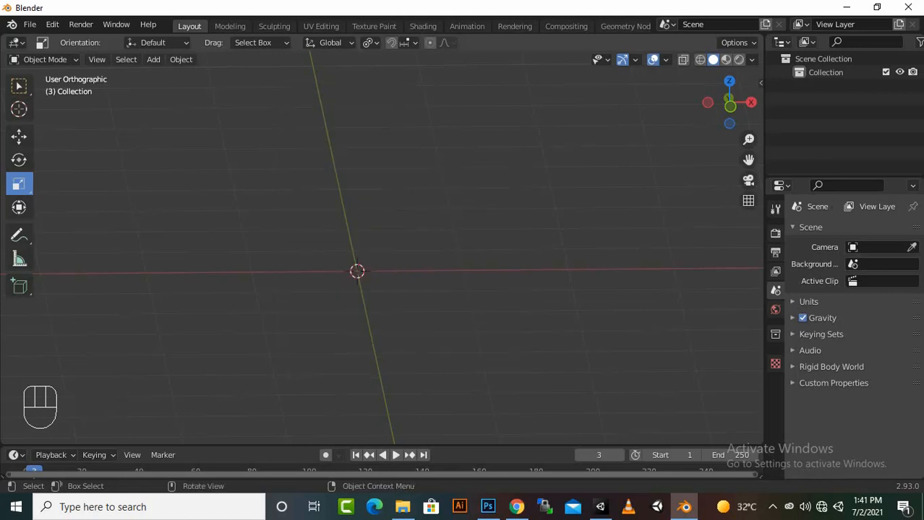
- Add a Monkey mesh with a size of 1.88 m at the world origin
key("shift+a")
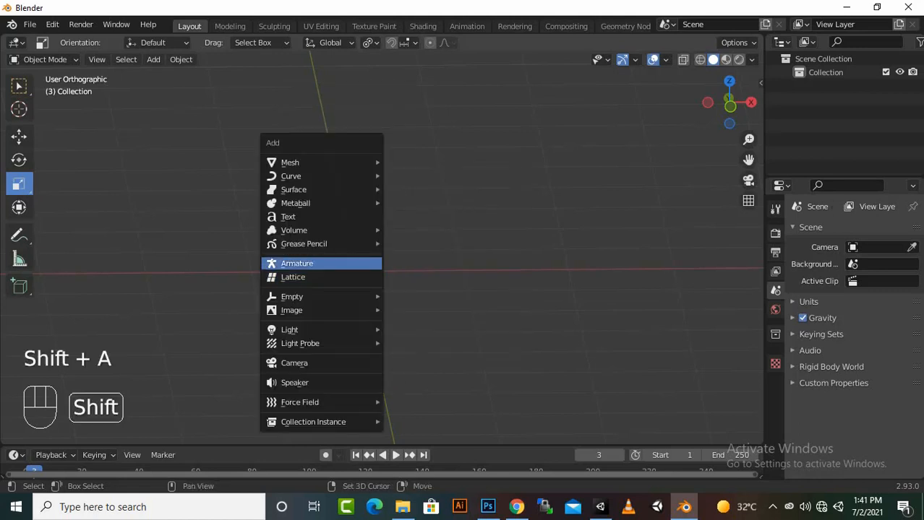
mouse_move(325, 162)
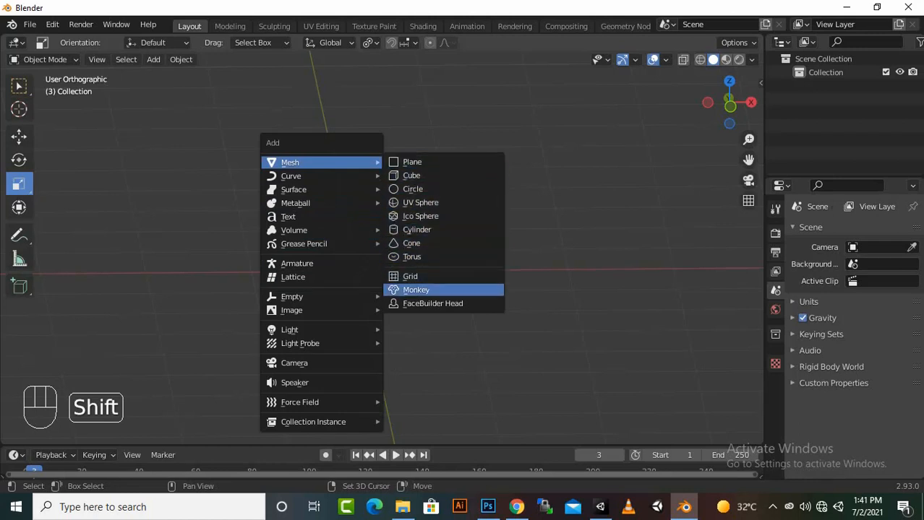
left_click(416, 289)
scroll(369, 258, "down", 5)
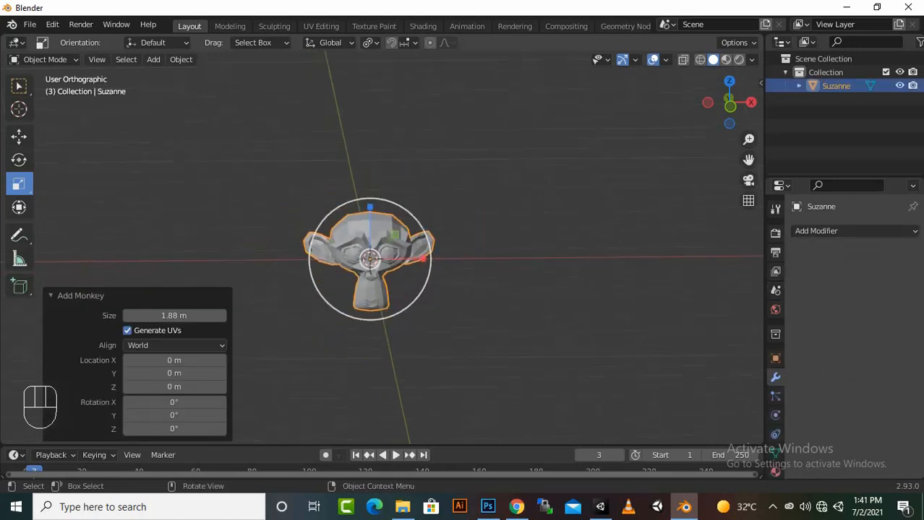
- Add an emitter particle system to the monkey head and play the animation
left_click(775, 396)
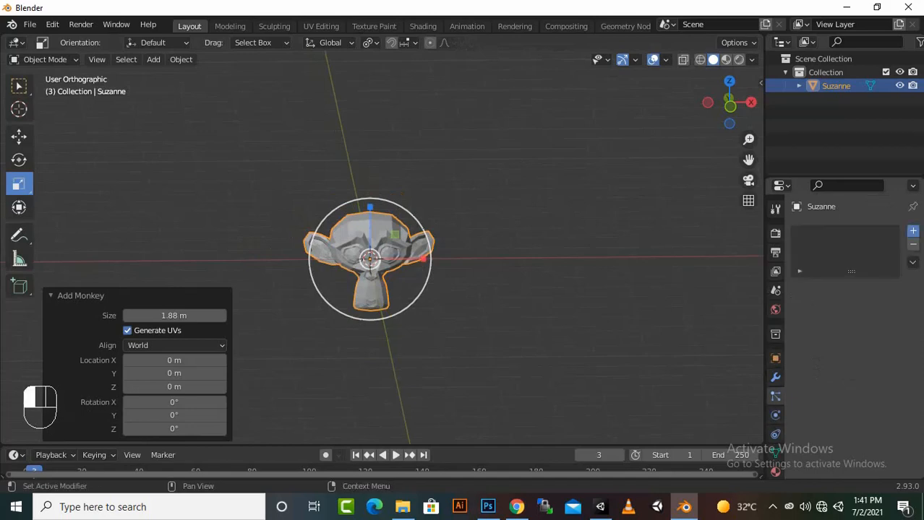
left_click(912, 231)
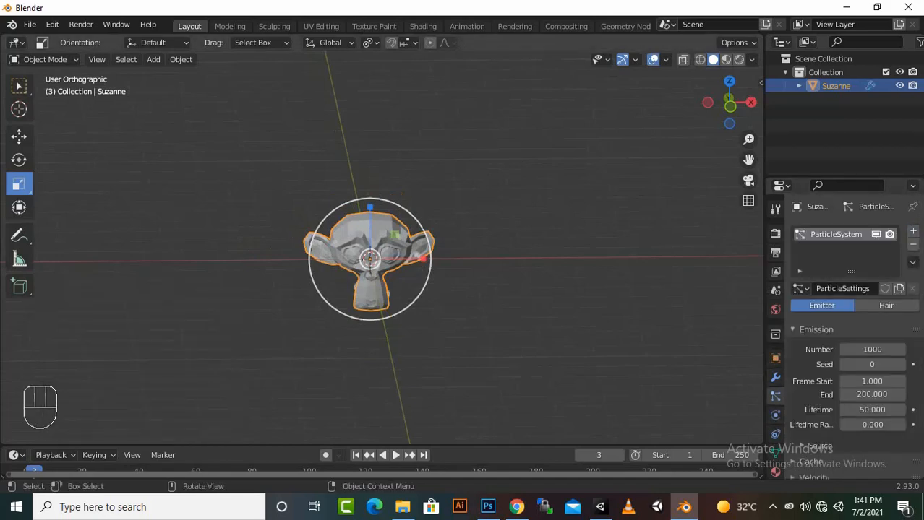
left_click(396, 455)
scroll(382, 248, "down", 6)
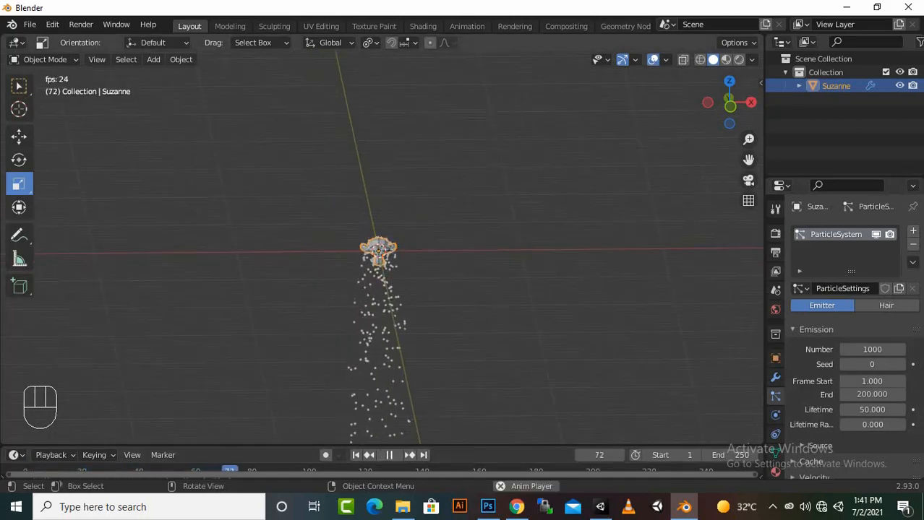
- Add a Wind force field at the world origin and set its radius to 1.73 m
key("shift+a")
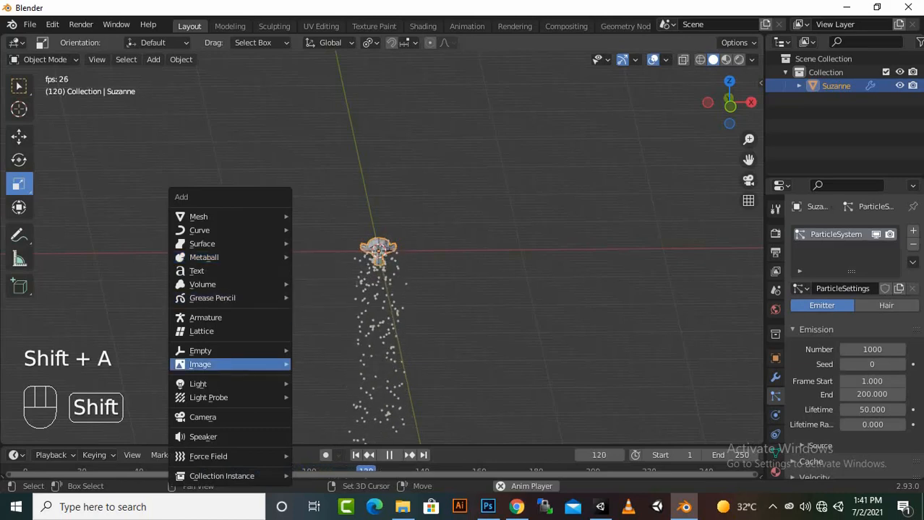
mouse_move(217, 456)
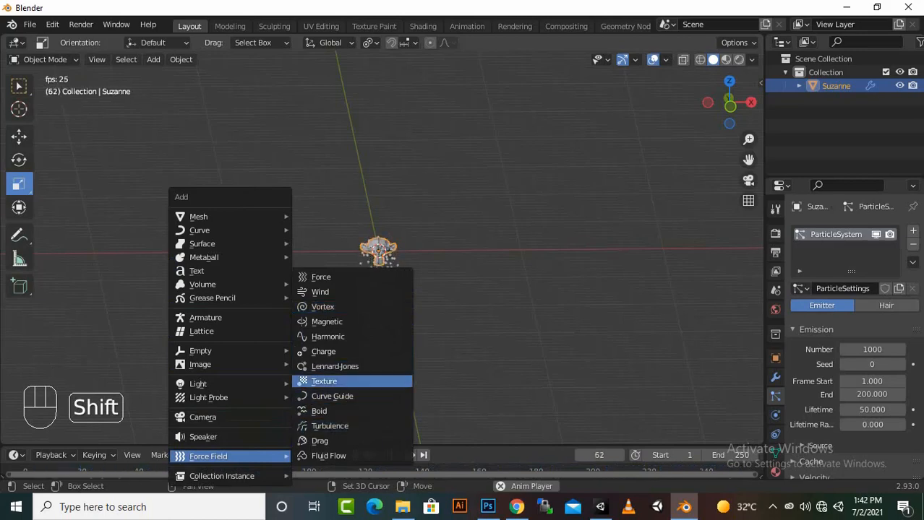
left_click(320, 292)
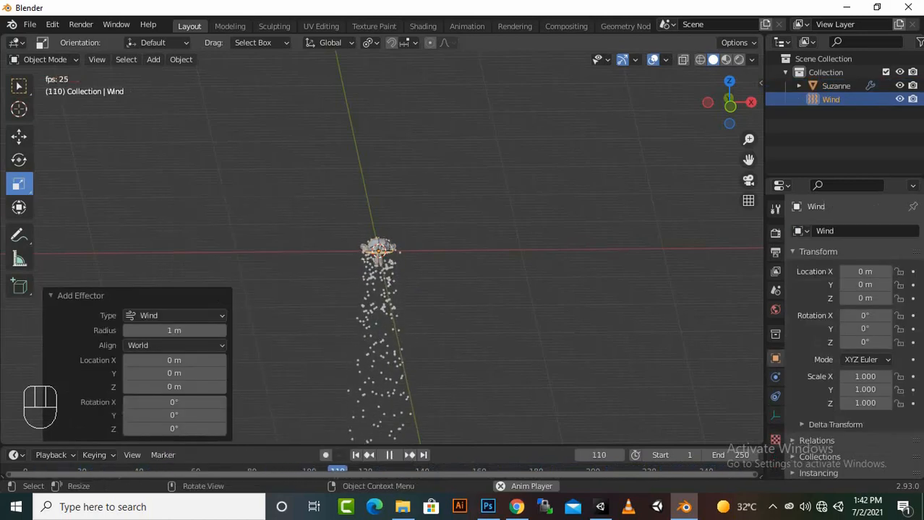
left_click(19, 135)
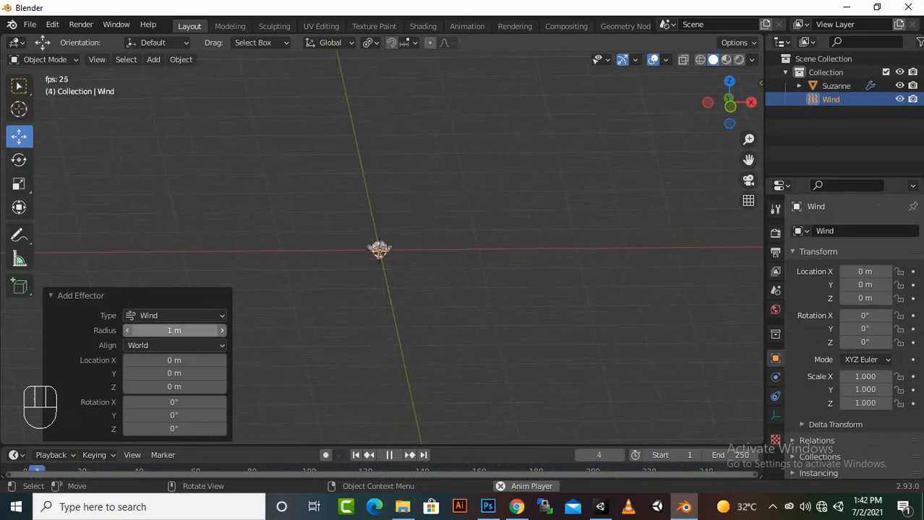
left_click_drag(173, 331, 226, 331)
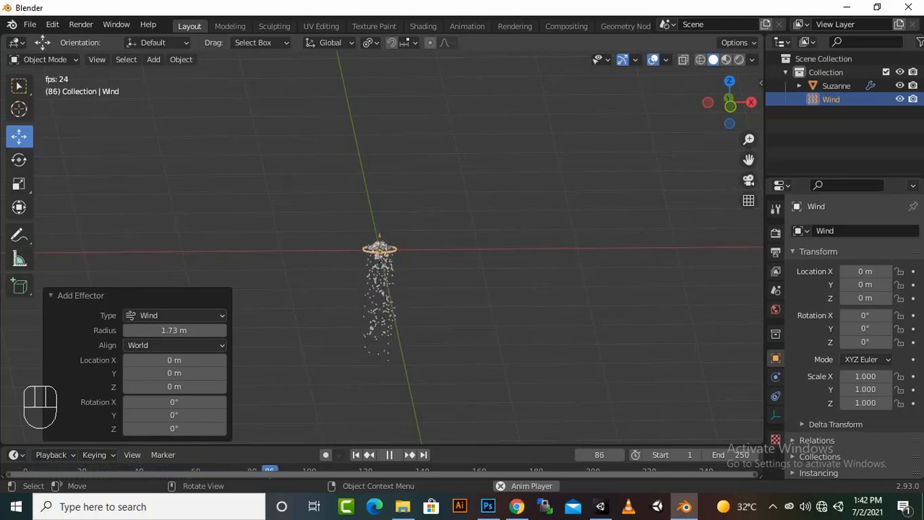
- Move the wind force field below the monkey head to about X 0.03 m, Y -1.40 m, Z -7.06 m
scroll(373, 253, "up", 5)
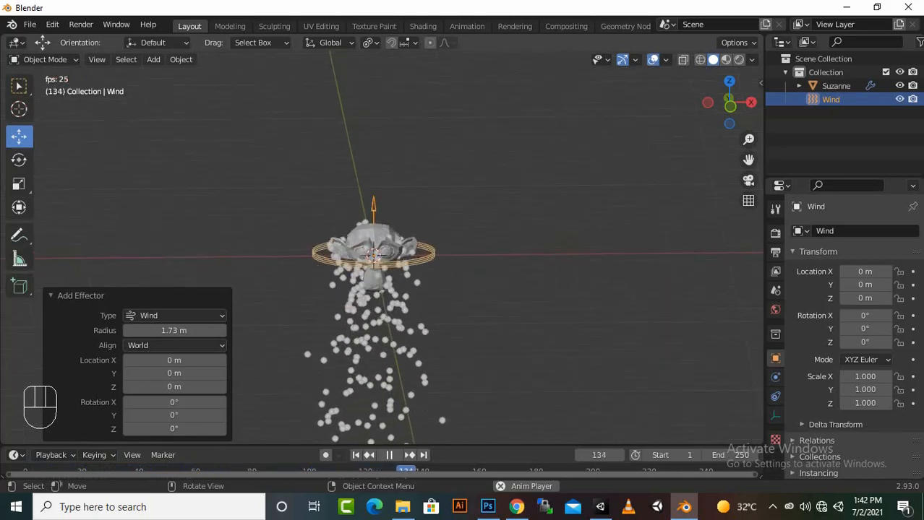
left_click_drag(374, 254, 367, 462)
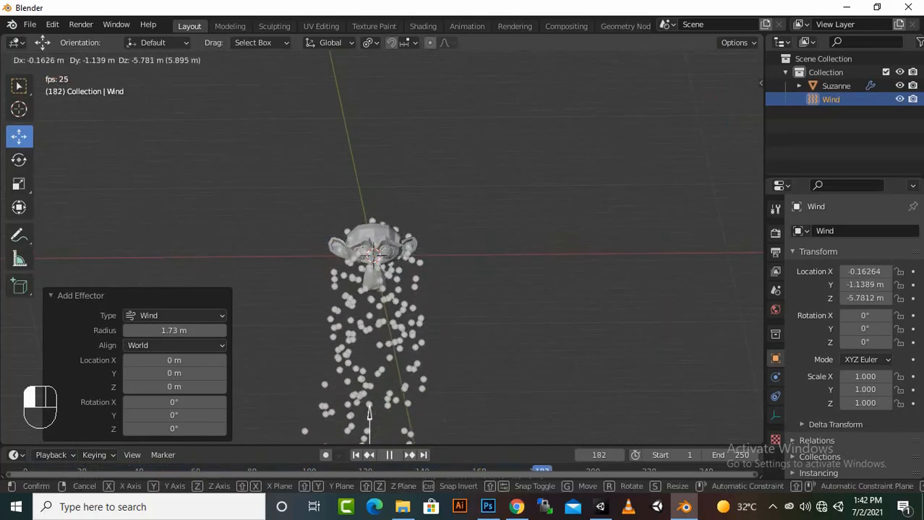
left_click_drag(369, 415, 369, 415)
scroll(368, 416, "down", 5)
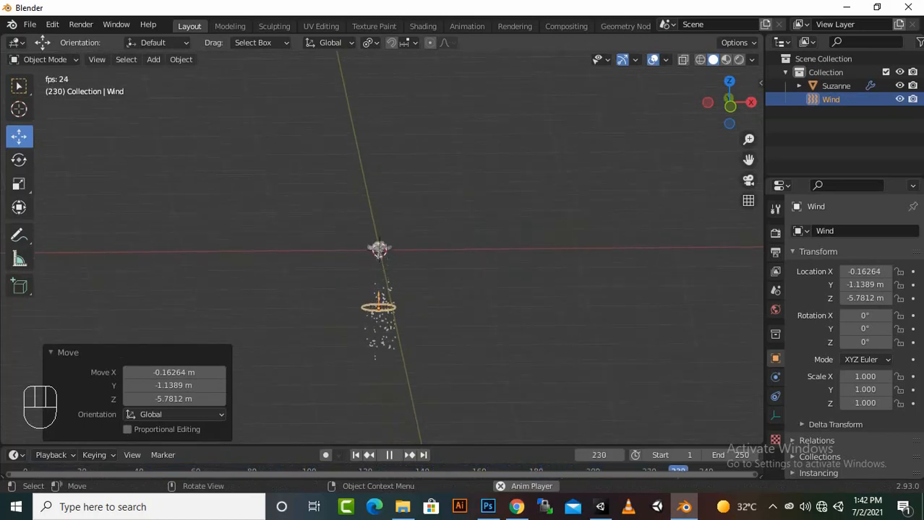
left_click_drag(378, 307, 380, 320)
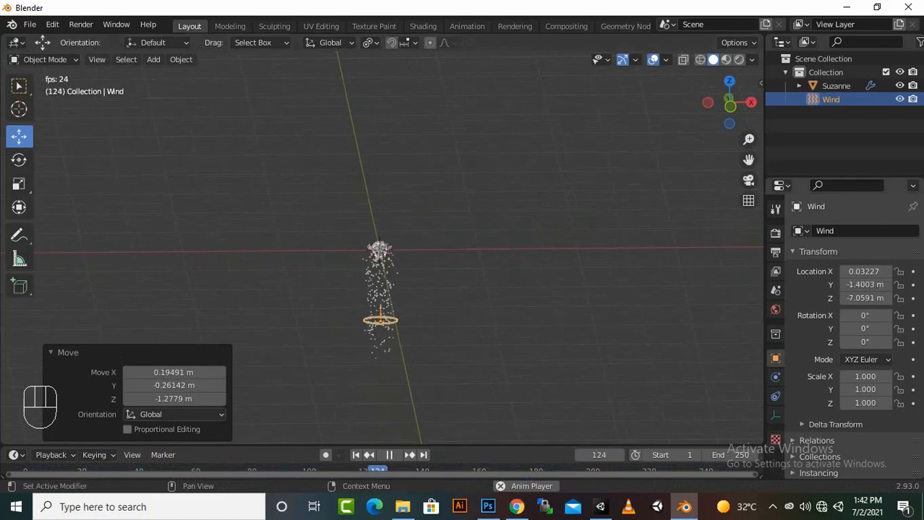
- Set the wind force field's strength to 15 and its flow to 0.5
left_click(775, 396)
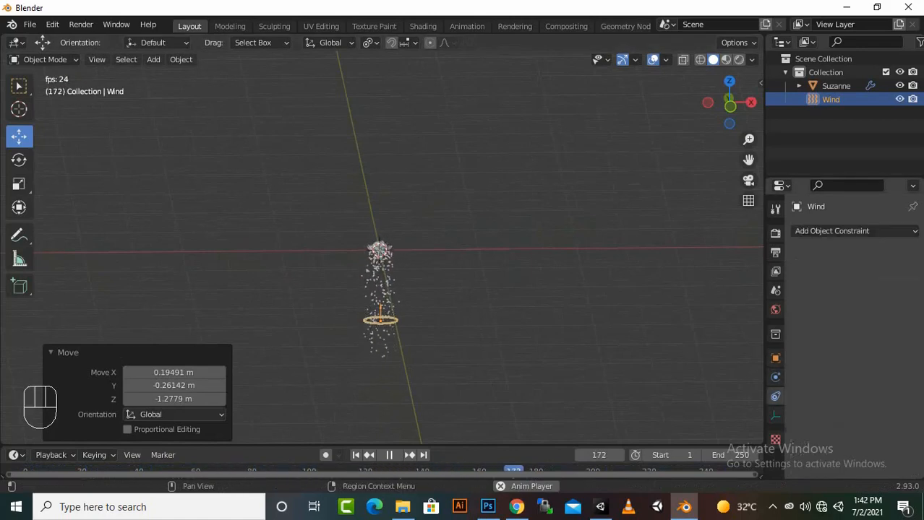
left_click(774, 377)
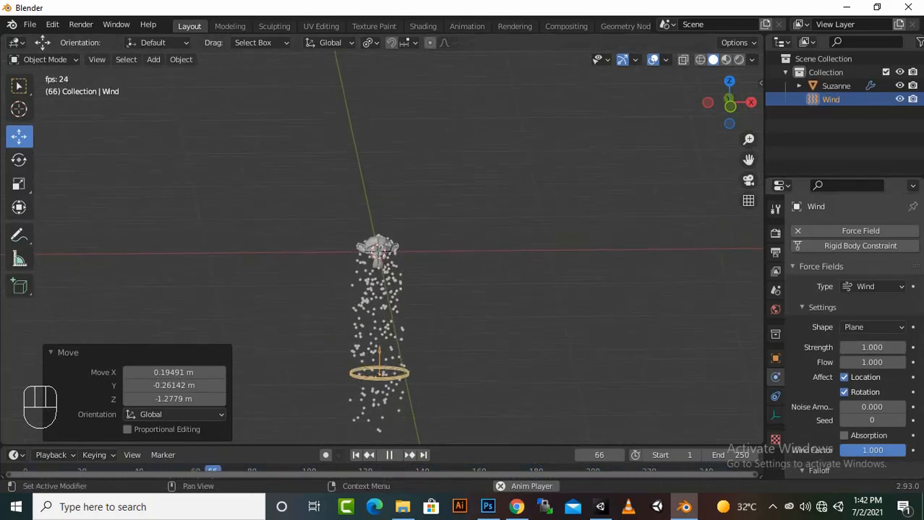
left_click_drag(871, 347, 917, 347)
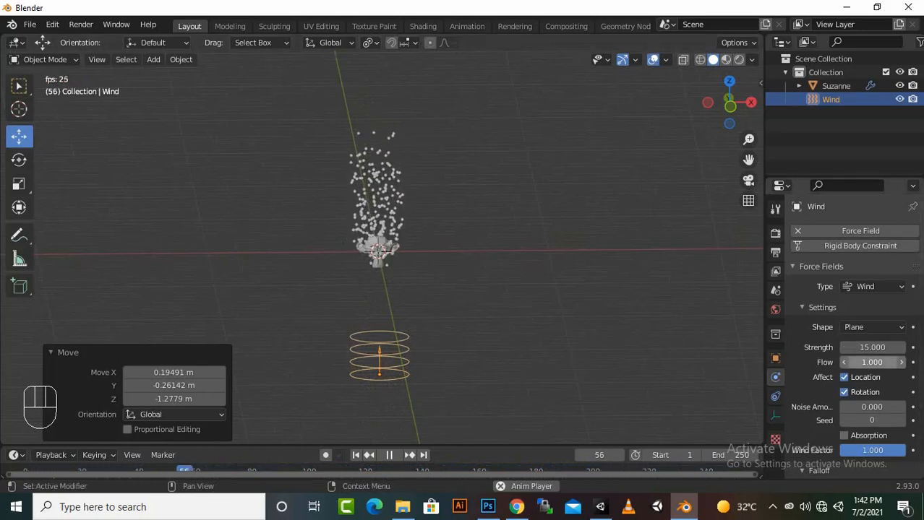
left_click_drag(873, 362, 919, 362)
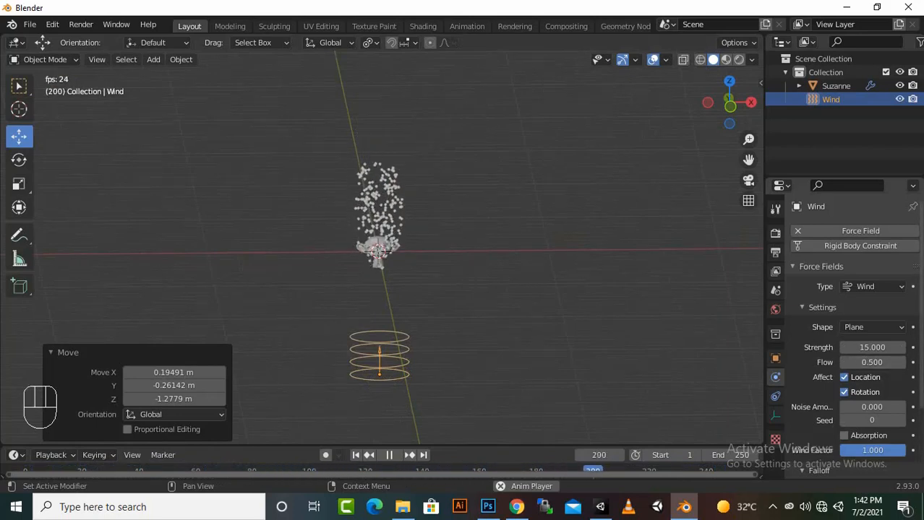
- Set the wind force field's strength to 0.9 and rotate the field so it tilts toward the positive X side
left_click_drag(872, 348, 802, 348)
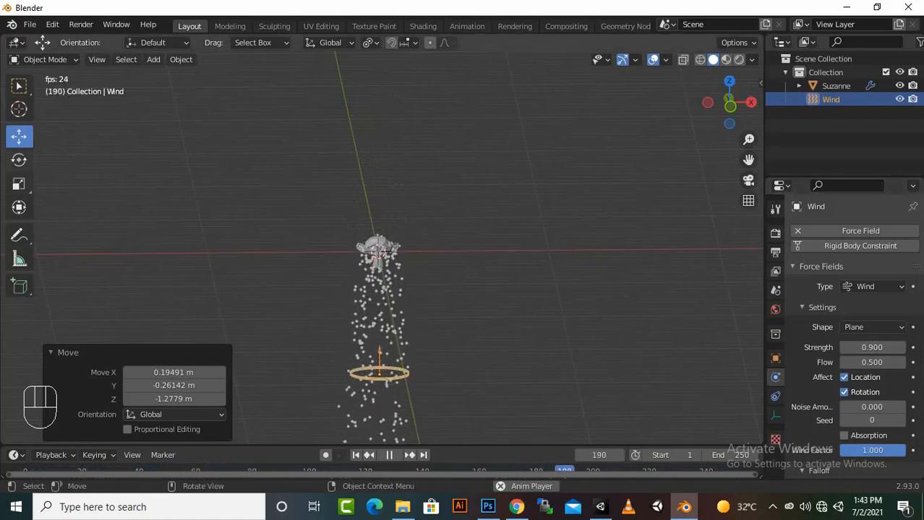
key("shift+space")
key("r")
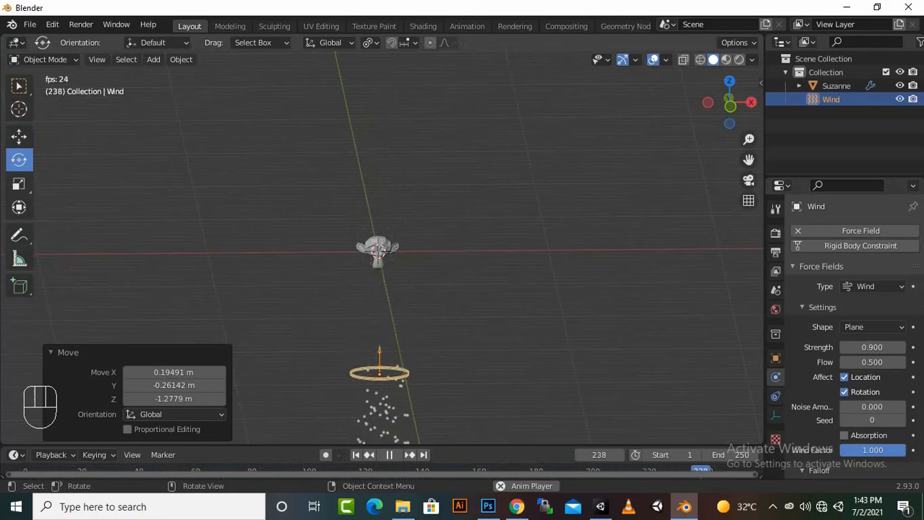
key("r")
left_click(355, 367)
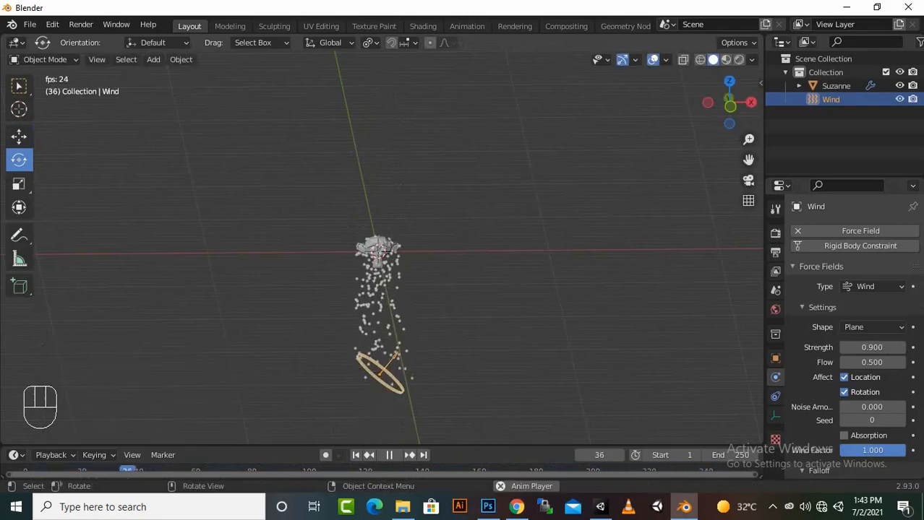
- Move the wind force field by about X -2.25 m, Y 0.28 m, Z 0.93 m and set its strength to 6.3
key("shift+space")
key("g")
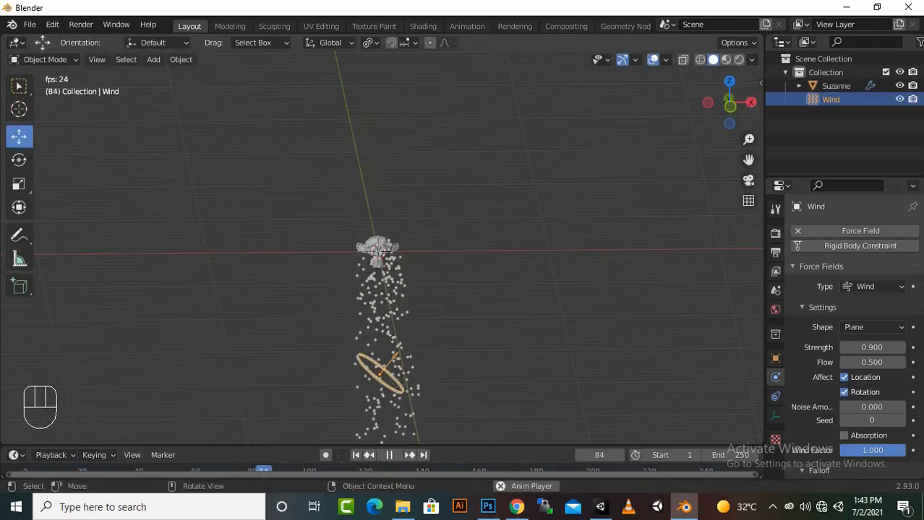
key("g")
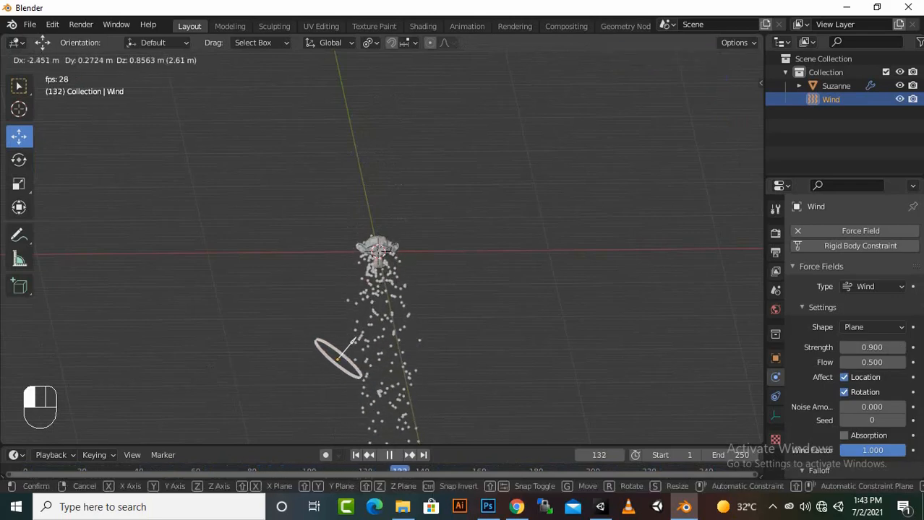
left_click(356, 340)
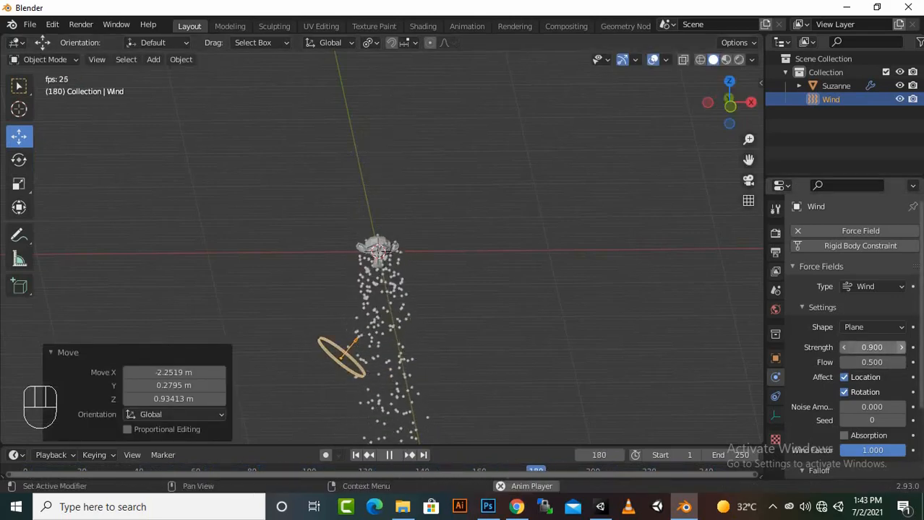
left_click_drag(872, 347, 912, 347)
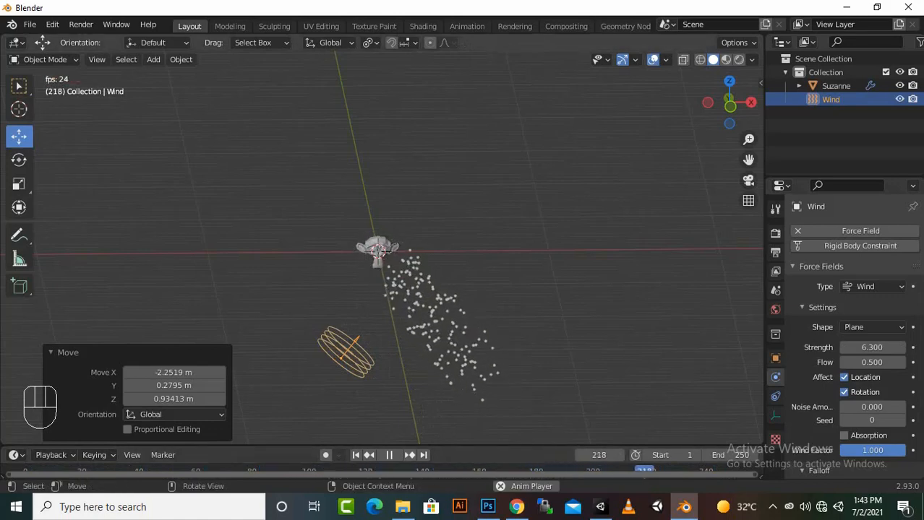
- Delete the wind force field and look through the other force field types that can be added
key("Delete")
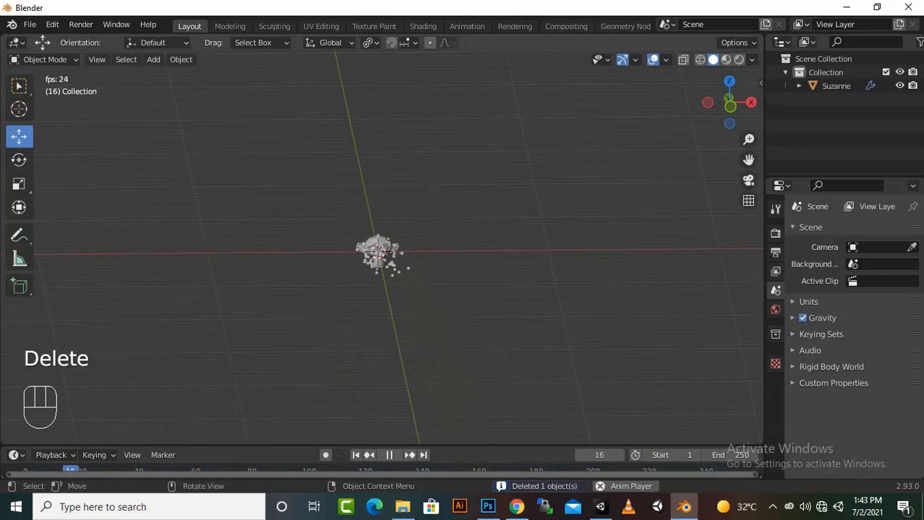
key("shift+a")
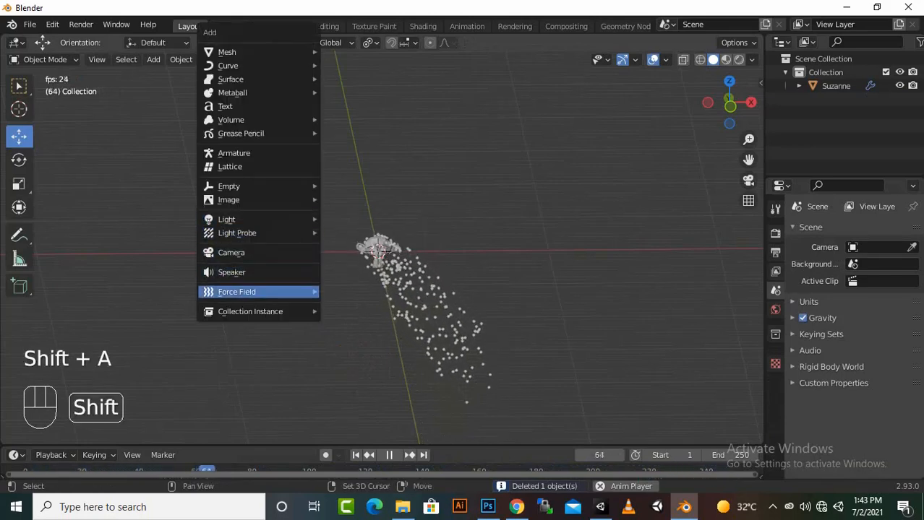
mouse_move(253, 292)
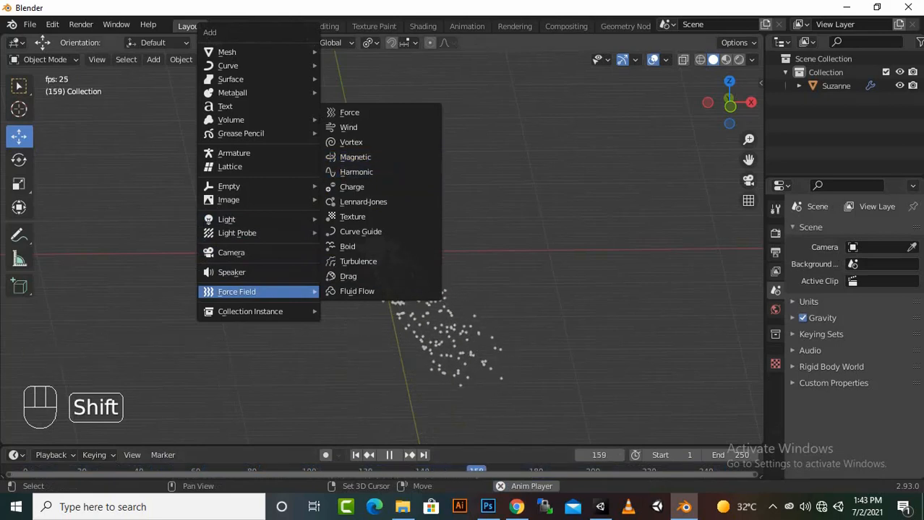
mouse_move(253, 311)
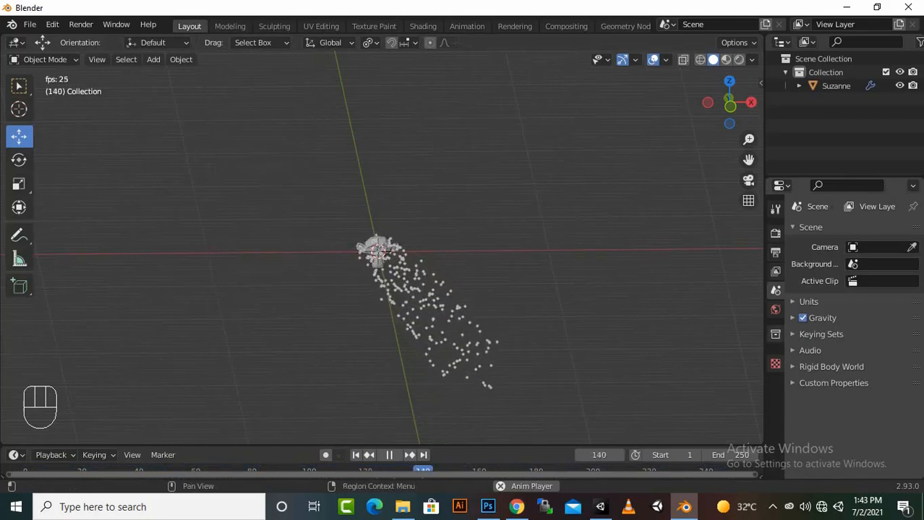
- Remove the particle system from the monkey head and stop the animation playback
left_click(378, 250)
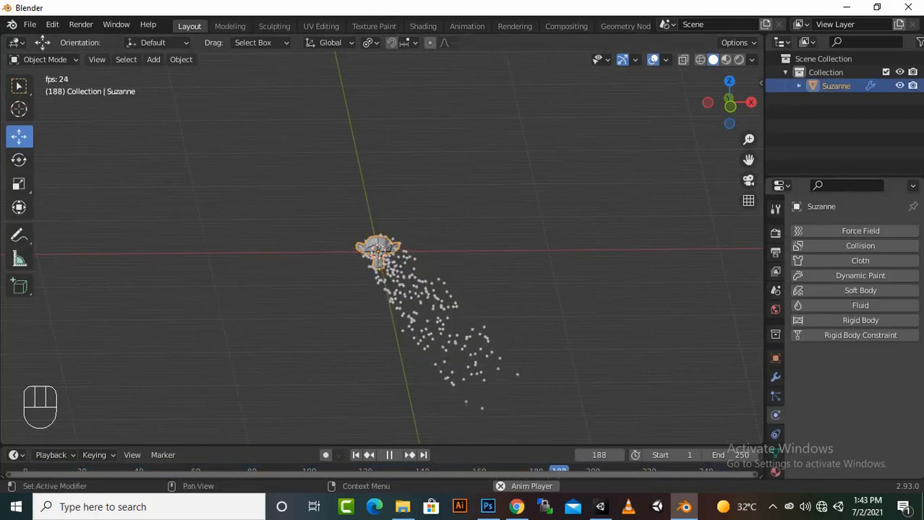
left_click(775, 433)
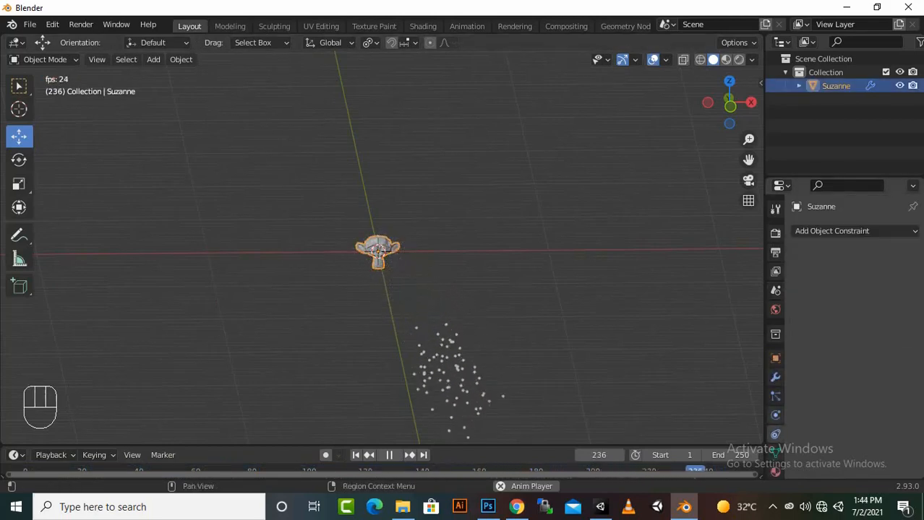
left_click(775, 415)
left_click(774, 396)
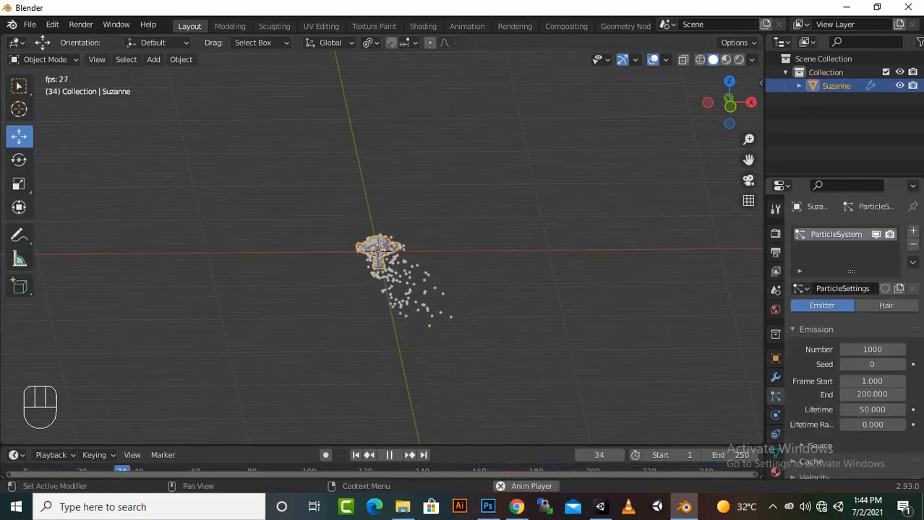
left_click(912, 245)
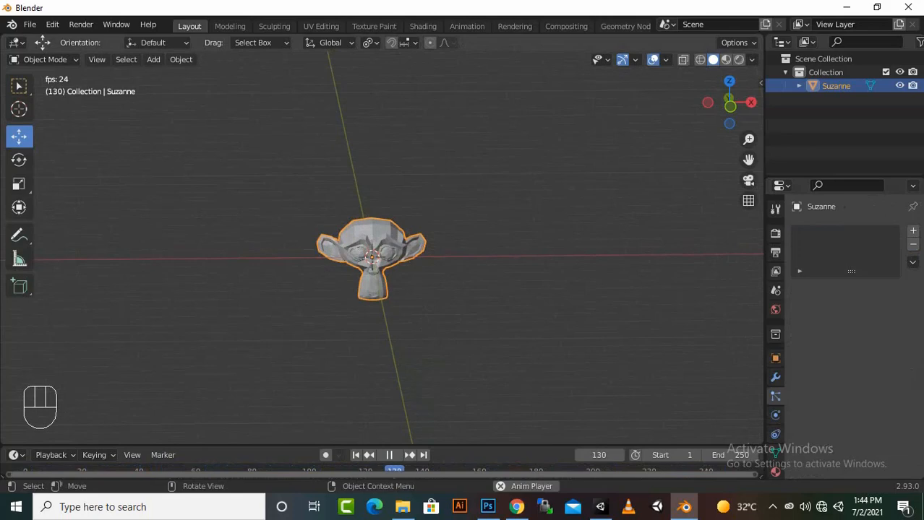
left_click(389, 455)
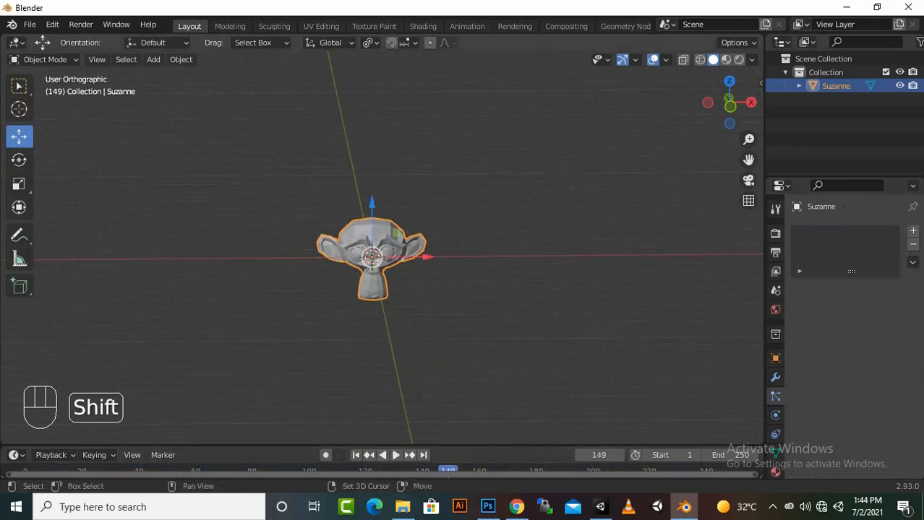
- Add a cylinder at the world origin and move it about 2.77 m along X, beside the monkey head
key("shift+a")
mouse_move(160, 52)
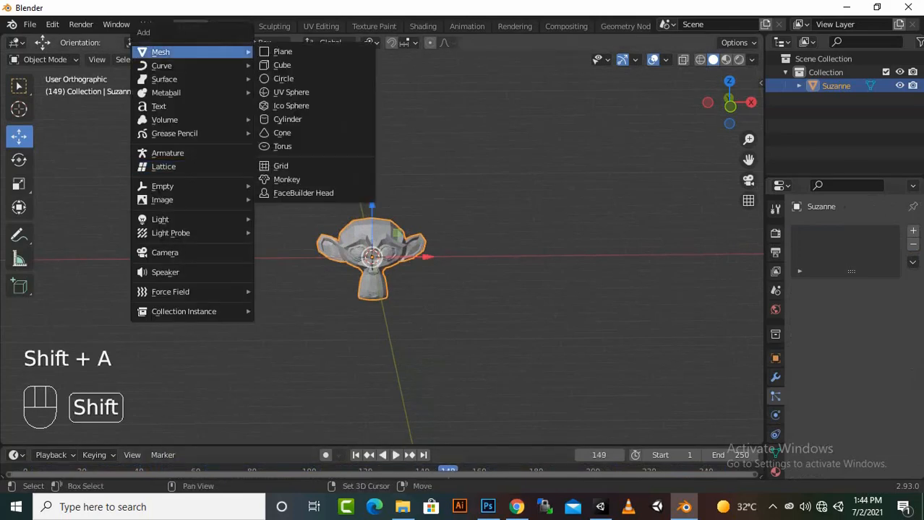
left_click(287, 119)
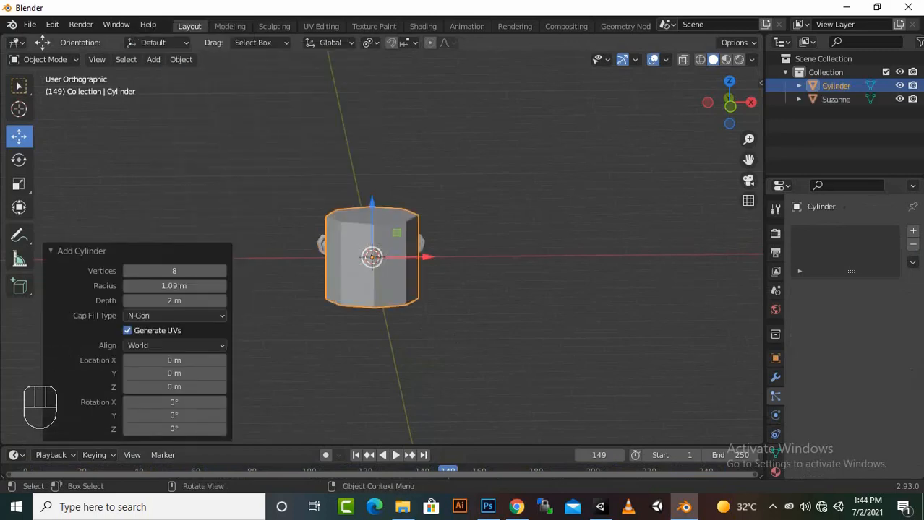
left_click_drag(428, 256, 545, 257)
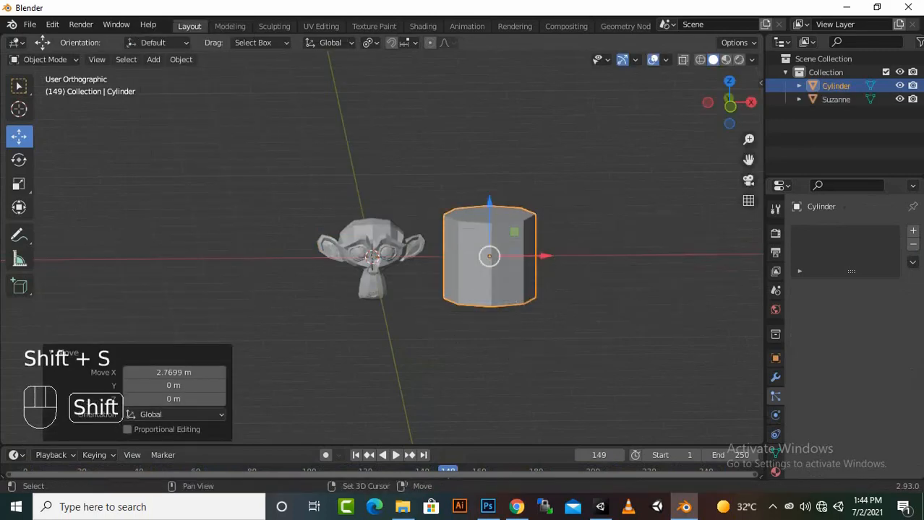
- Add a metaball ball and move it along X to about -4.99 m, on the monkey head's other side
key("shift+a")
mouse_move(506, 245)
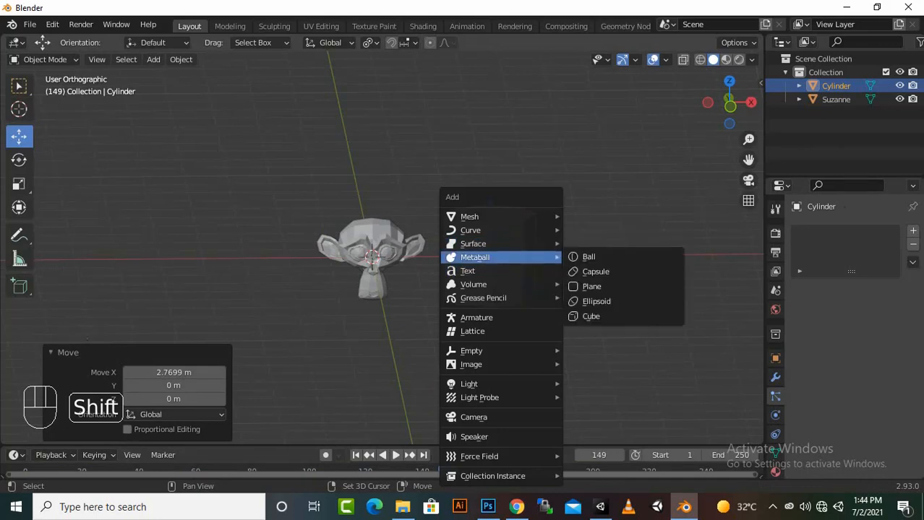
left_click(588, 257)
left_click_drag(427, 256, 215, 256)
- Add a torus and move it about 6.29 m along X, beyond the cylinder
key("shift+a")
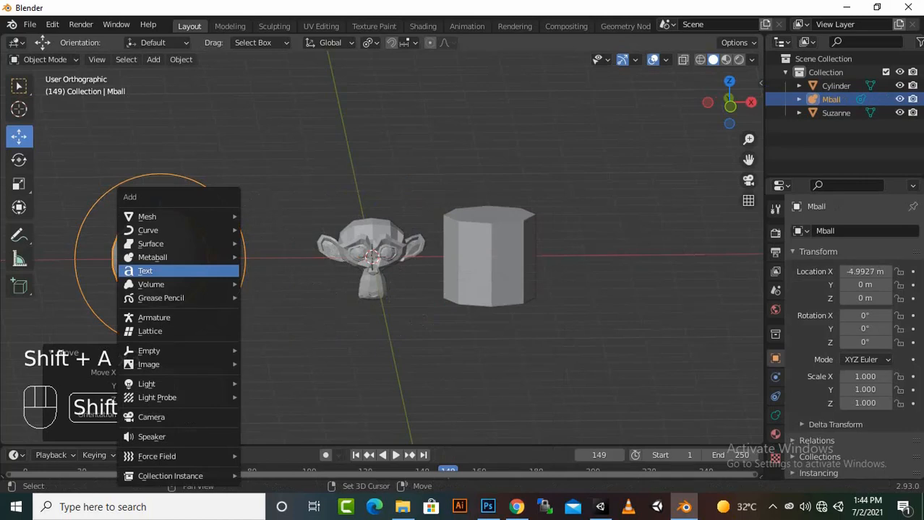
mouse_move(166, 243)
mouse_move(147, 216)
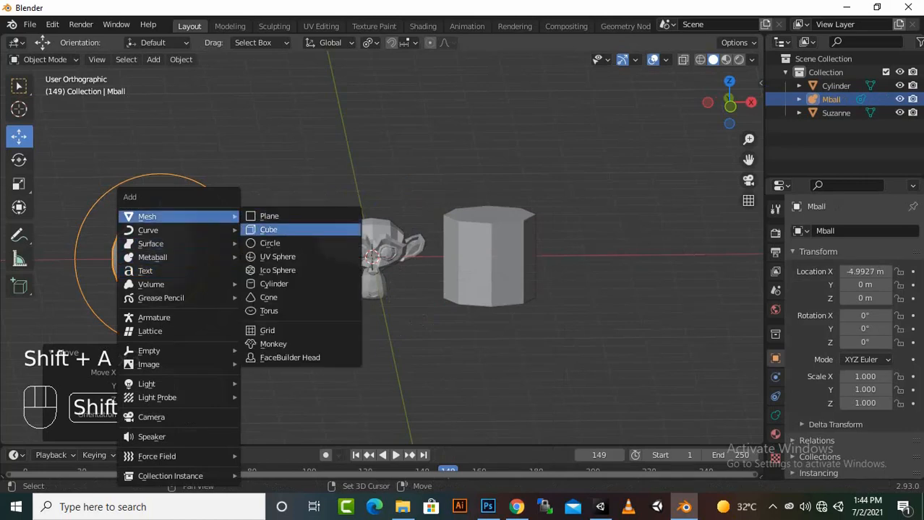
left_click(269, 310)
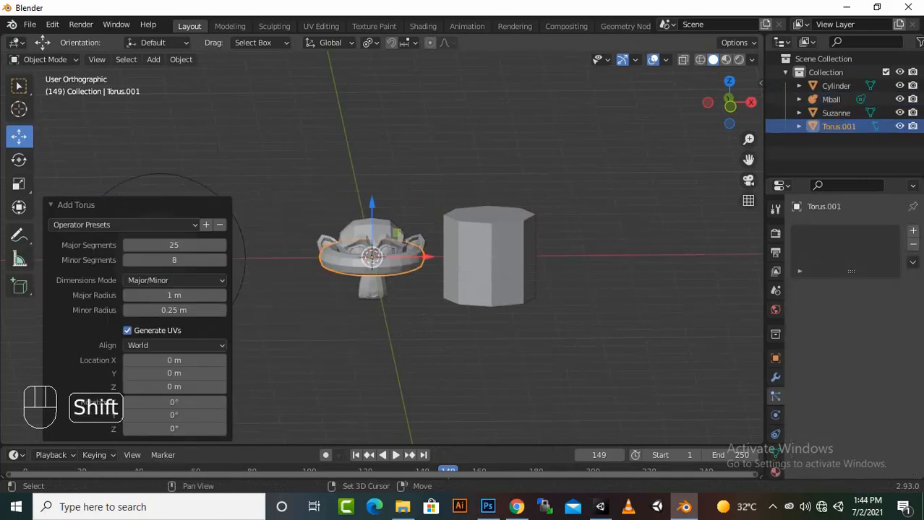
left_click_drag(426, 257, 693, 255)
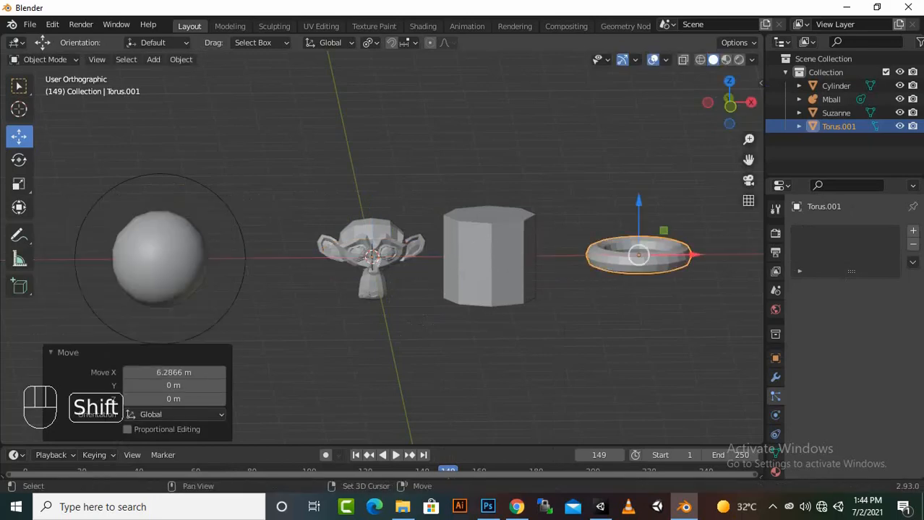
- Add a camera and raise it about 2.96 m along Z above the monkey head
key("shift+a")
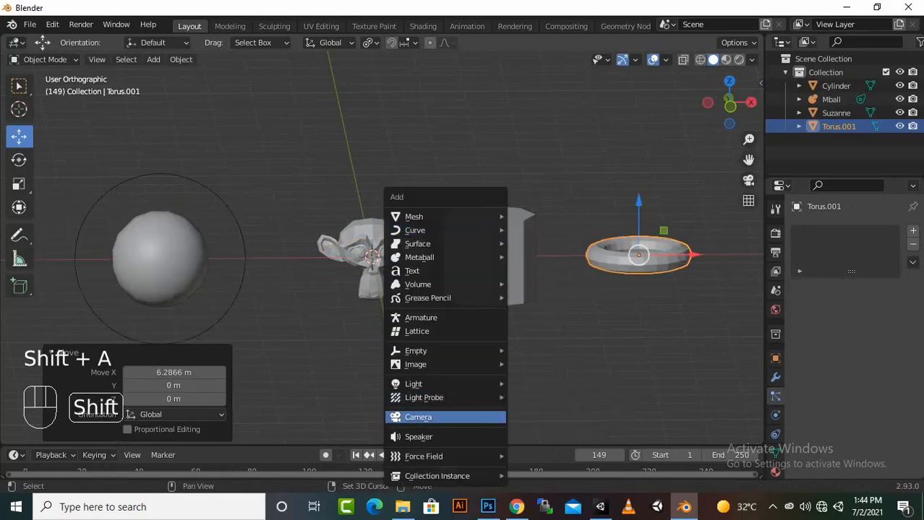
left_click(418, 417)
left_click_drag(371, 205, 371, 82)
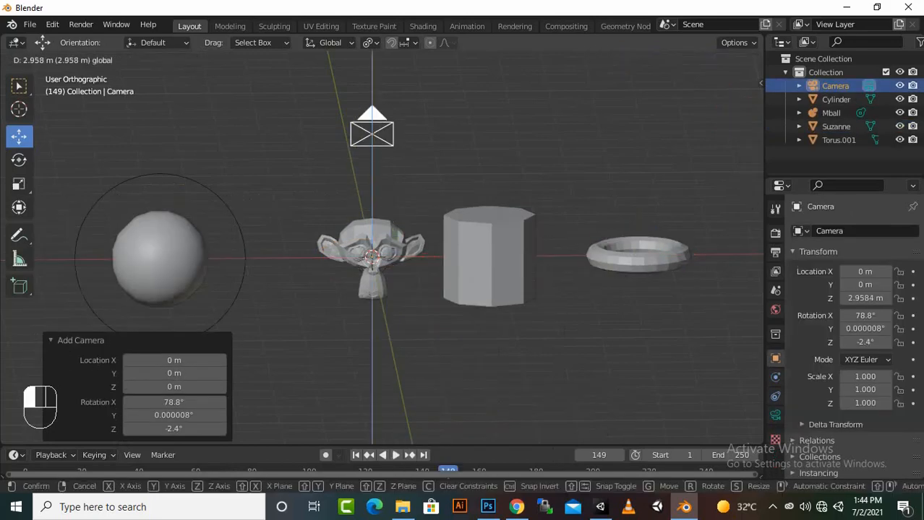
- Add a point light and move it to about X 4.99 m, Z 2.97 m, above the gap between cylinder and torus
key("shift+a")
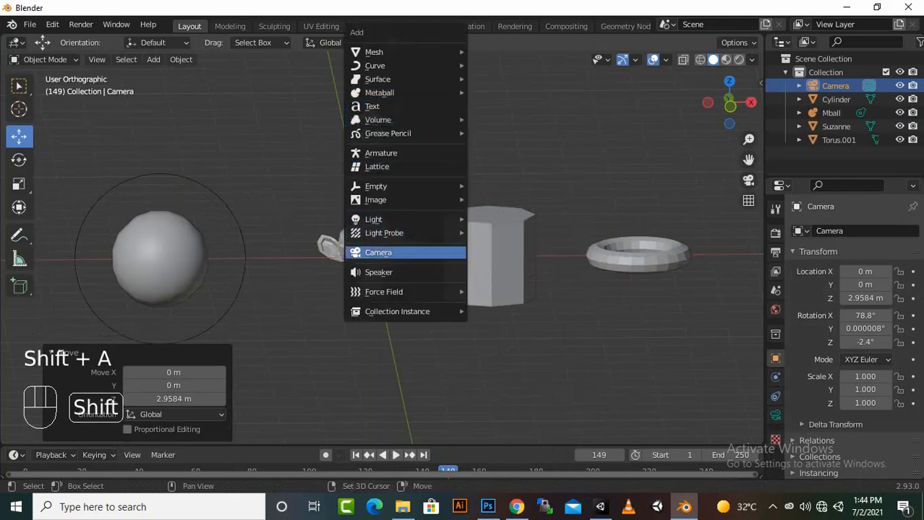
mouse_move(405, 219)
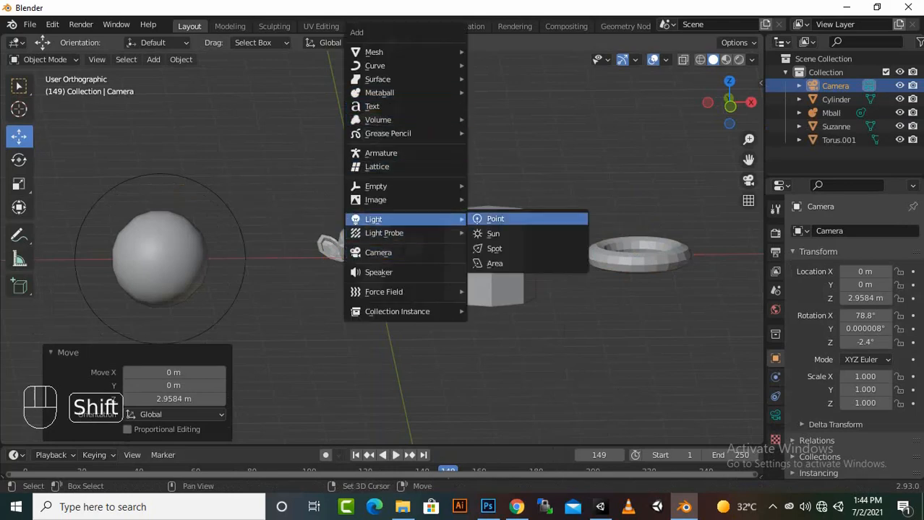
left_click(486, 217)
left_click(583, 255)
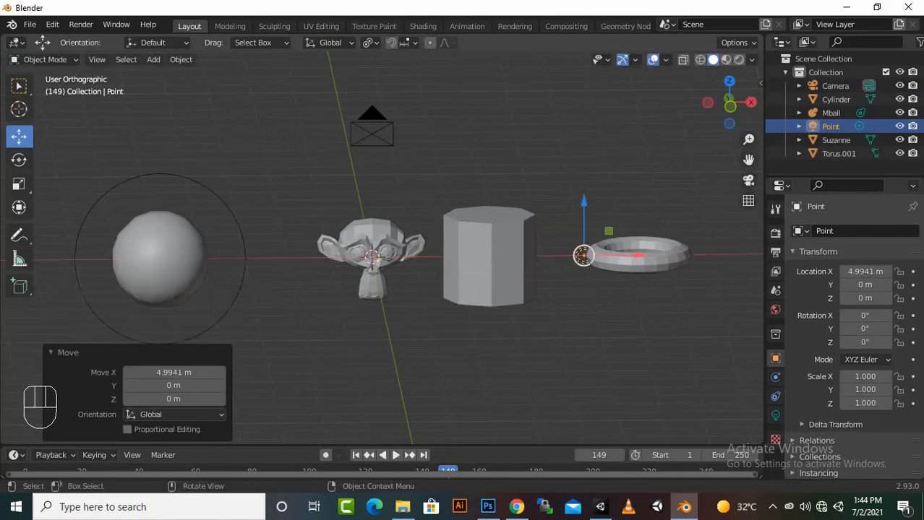
left_click_drag(583, 217, 584, 94)
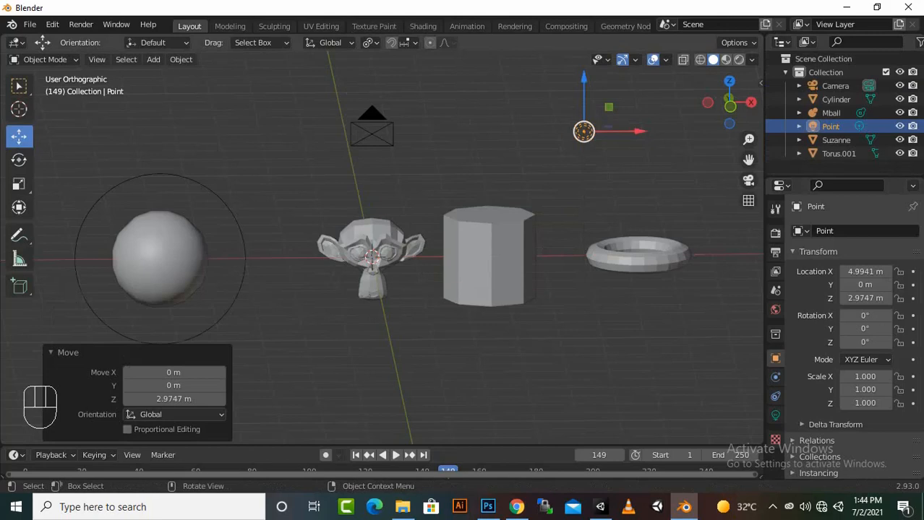
- Select all mesh objects in the scene by type
scroll(382, 247, "down", 3)
scroll(382, 248, "up", 1)
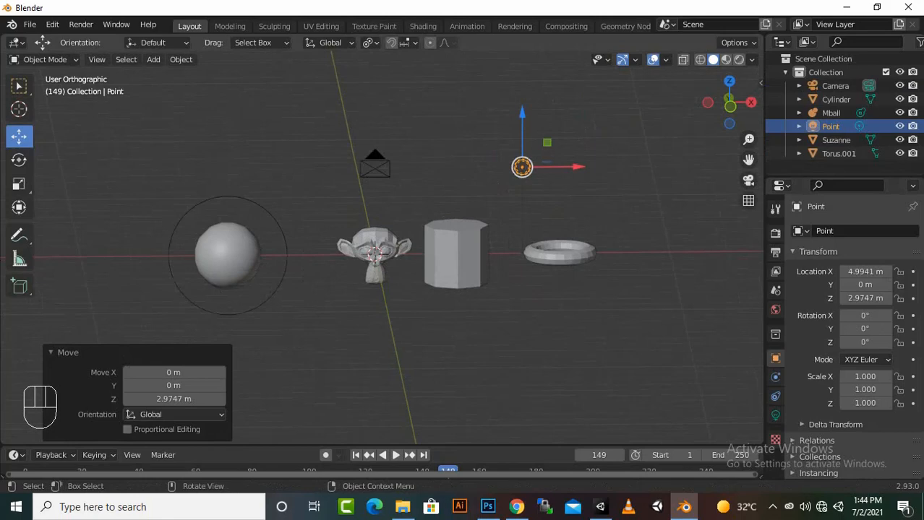
left_click(126, 59)
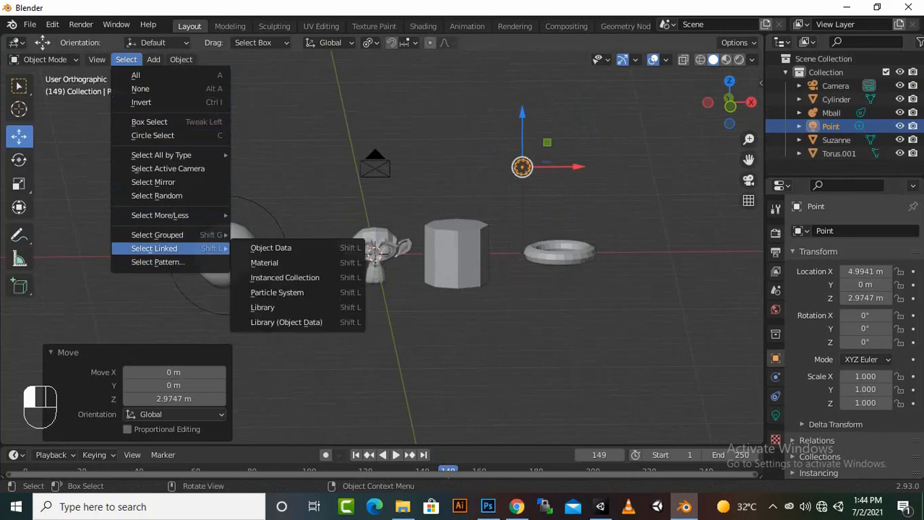
mouse_move(173, 215)
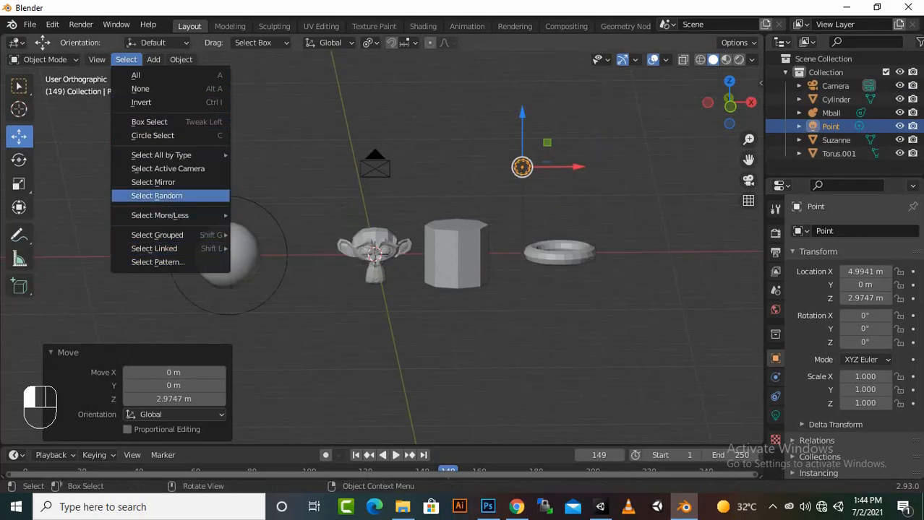
mouse_move(166, 154)
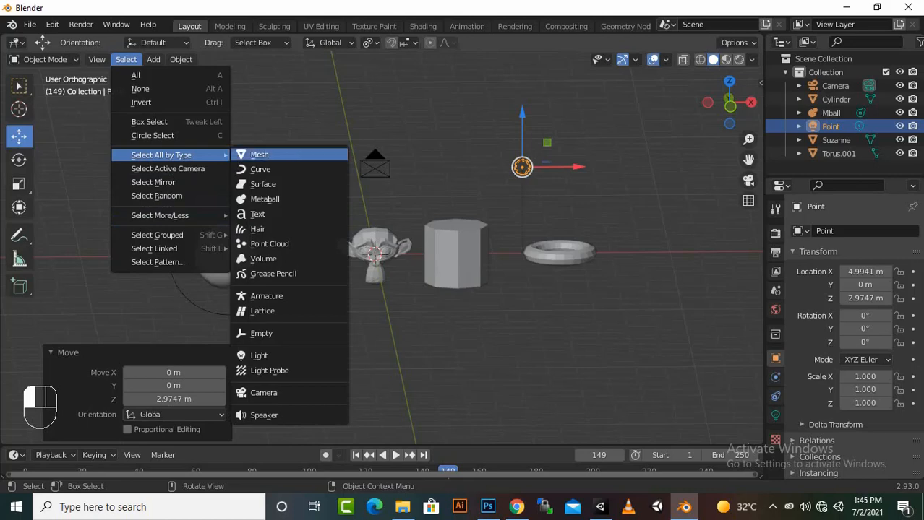
left_click(258, 154)
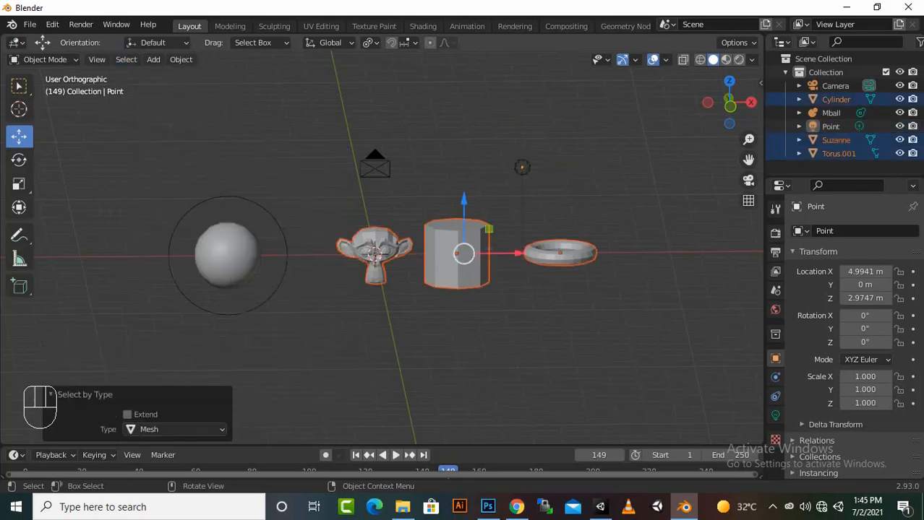
- Move the selected monkey head, cylinder and torus into a new collection named "meshes"
key("m")
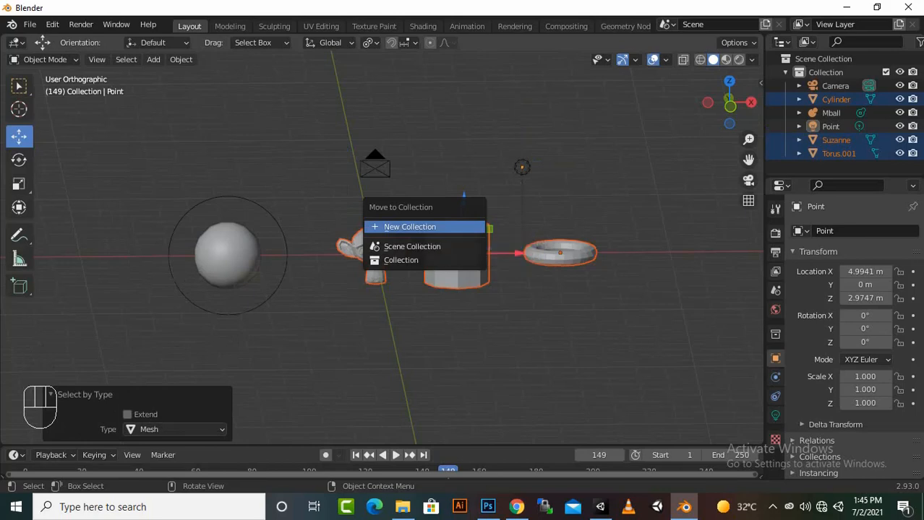
left_click(426, 227)
left_click_drag(476, 250, 434, 250)
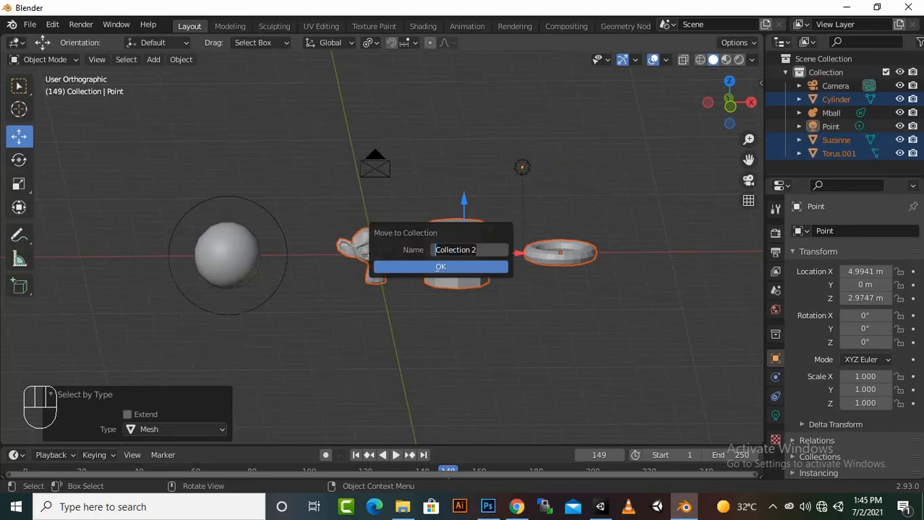
type("me")
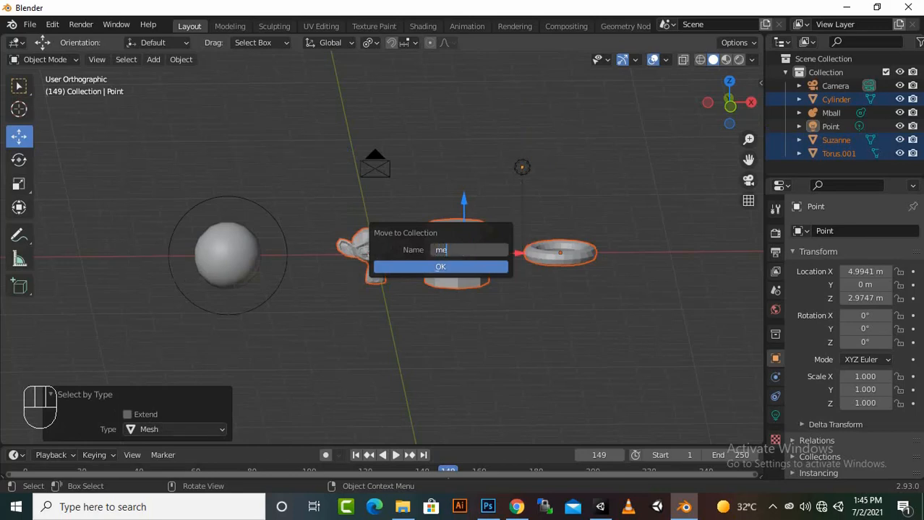
type("shes")
key("Return")
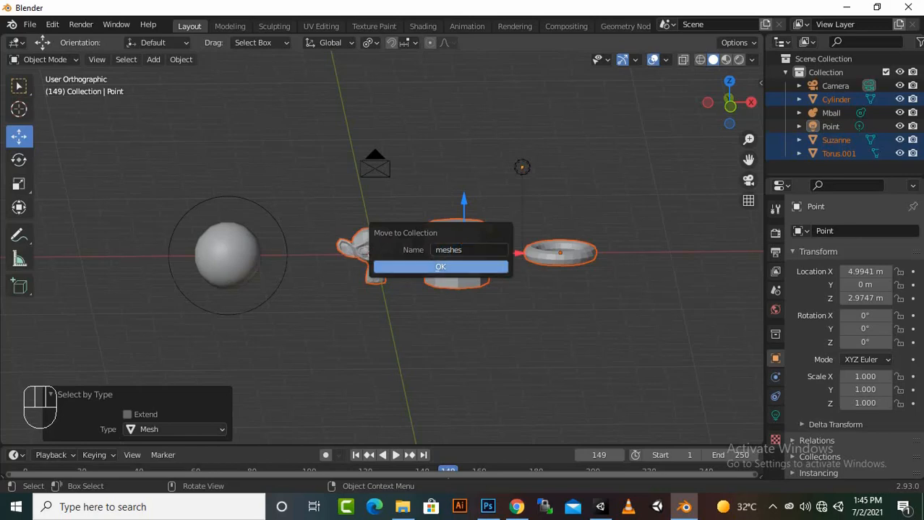
key("Return")
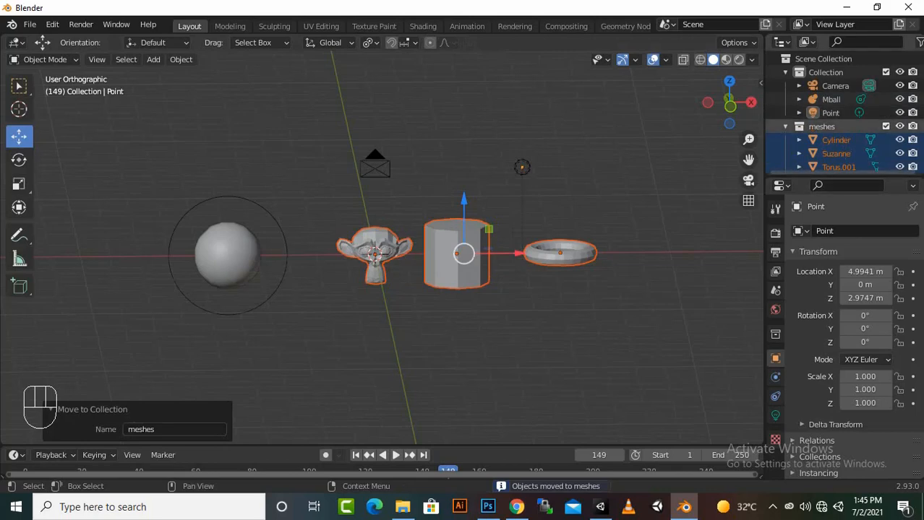
- Collapse both the default Collection and the meshes collection in the scene hierarchy
scroll(842, 115, "down", 1)
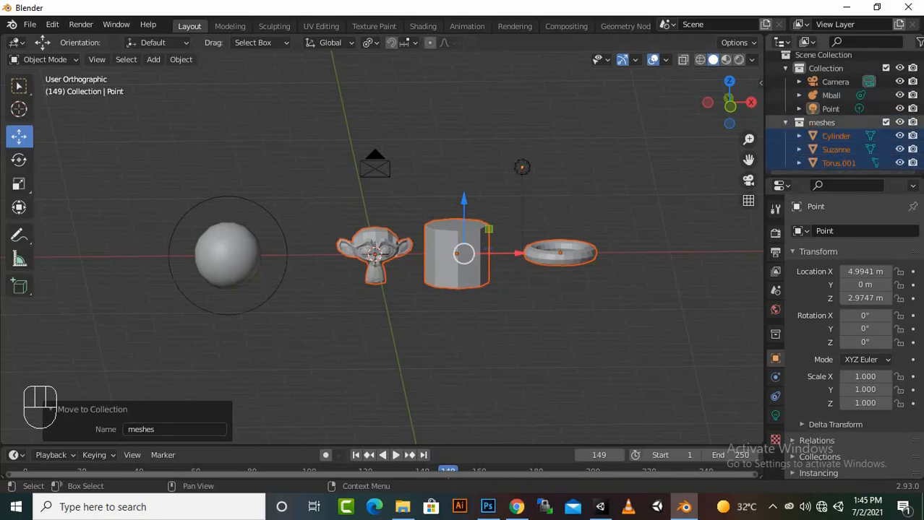
left_click(785, 122)
left_click(785, 127)
left_click(784, 73)
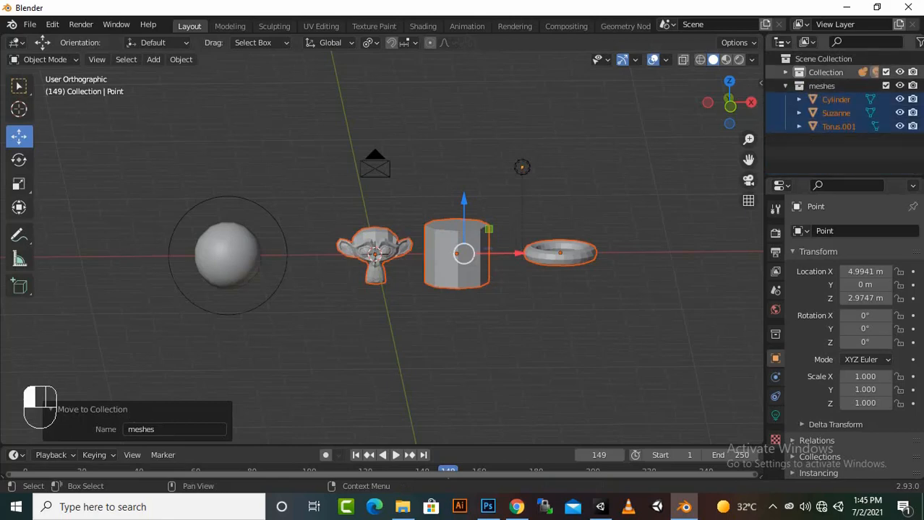
left_click(784, 86)
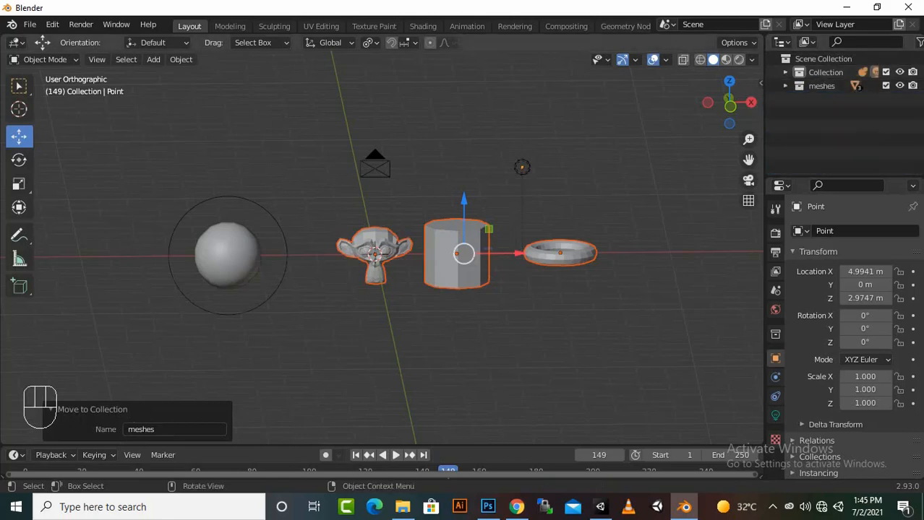